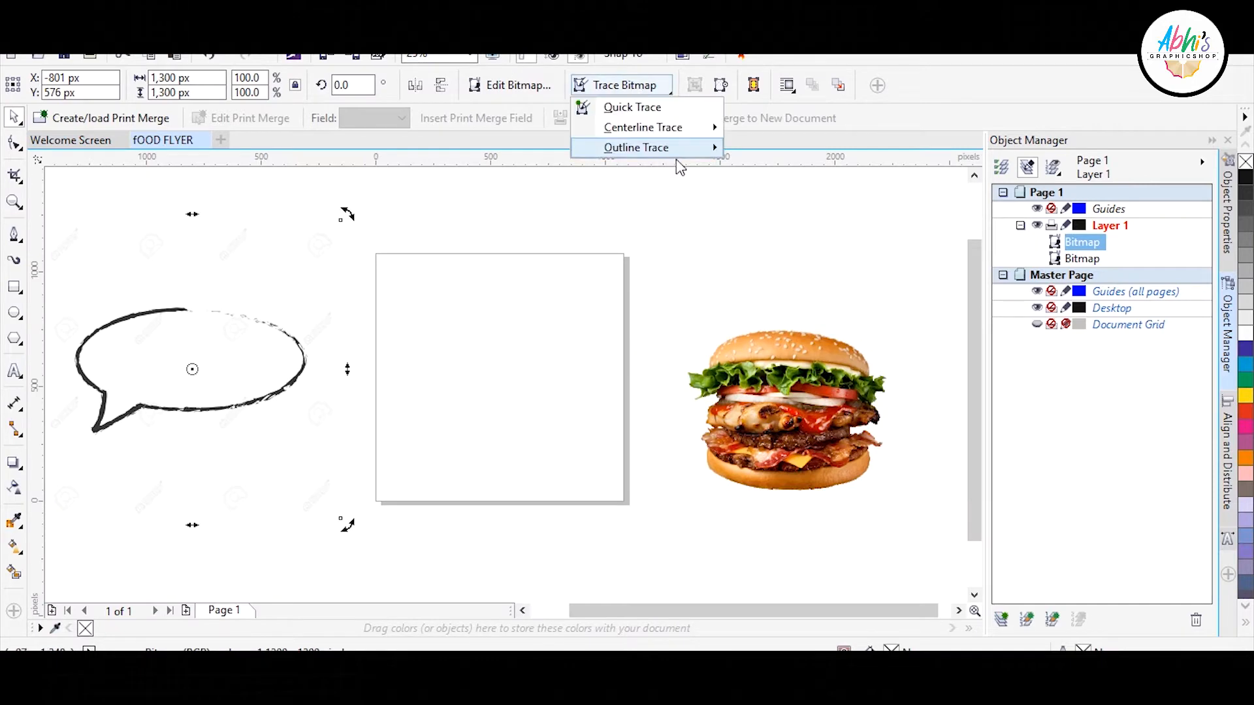
- Trace the speech bubble bitmap as an outline logo, deleting the original image and removing its background
{"action": "left_click", "coordinate": [841, 169]}
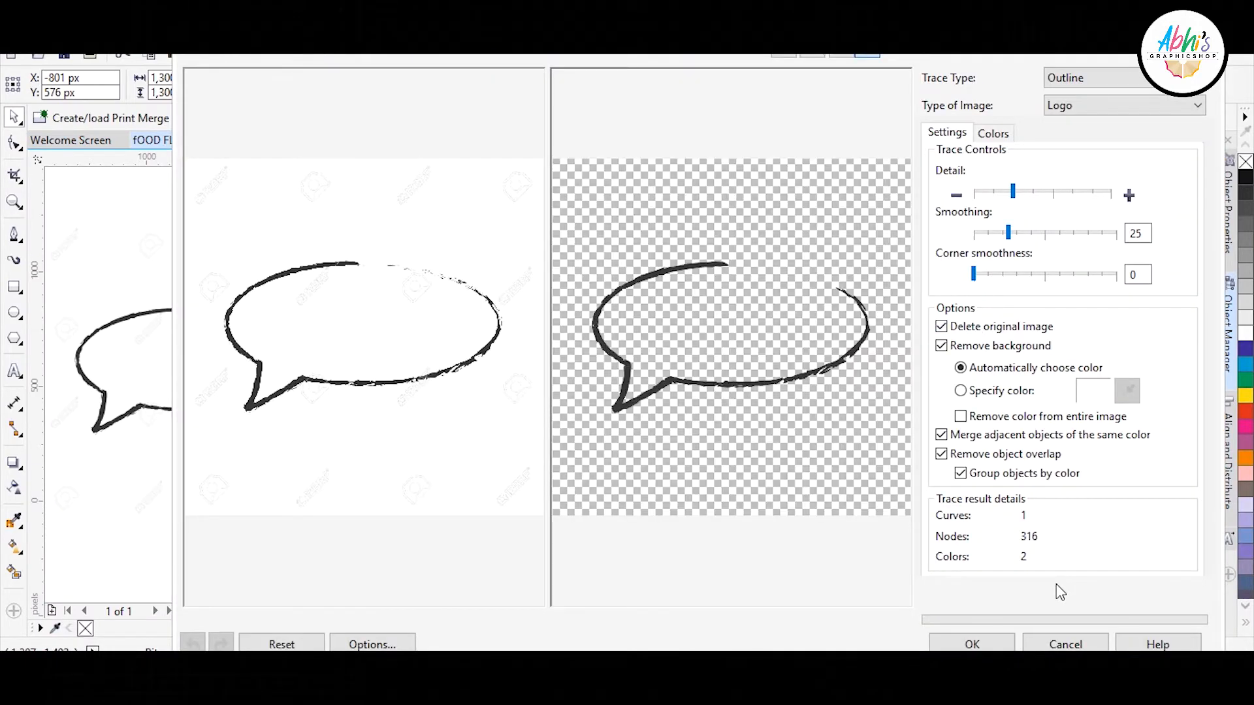
{"action": "left_click", "coordinate": [1000, 643]}
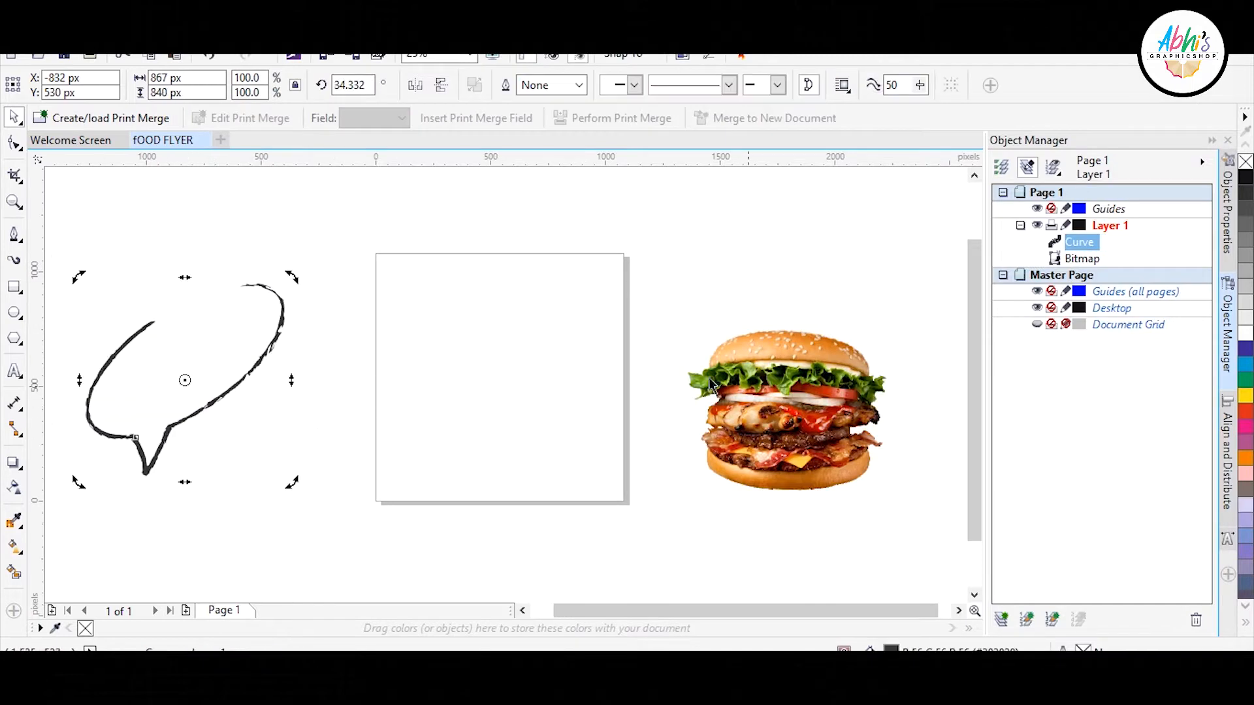
- Move the burger image onto the page, shrink it to about 54% and place it in the lower middle
{"action": "left_click", "coordinate": [761, 394]}
{"action": "left_click_drag", "start_coordinate": [761, 394], "coordinate": [520, 382]}
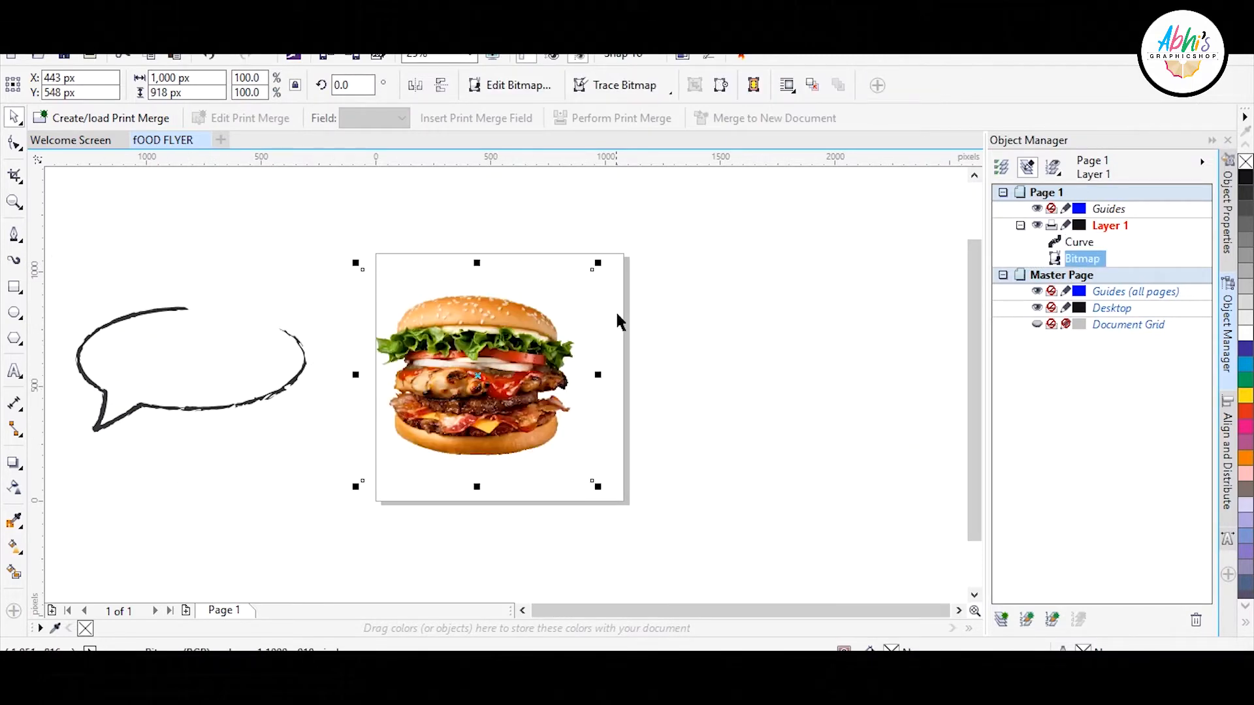
{"action": "left_click_drag", "start_coordinate": [598, 263], "coordinate": [545, 312]}
{"action": "left_click_drag", "start_coordinate": [486, 376], "coordinate": [521, 409]}
{"action": "left_click", "coordinate": [622, 361]}
{"action": "scroll", "coordinate": [392, 303], "scroll_direction": "up", "scroll_amount": 1}
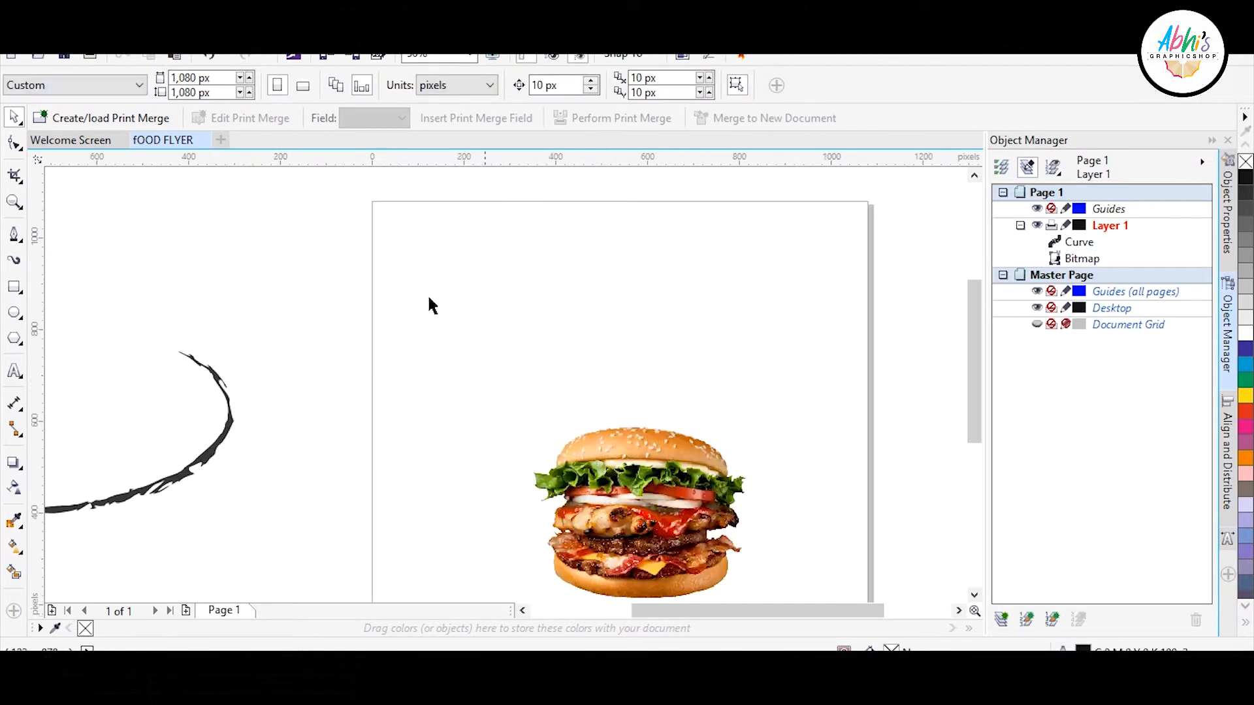
- Add artistic text above the burger reading "Delicious" on one line and "food menu" on the next
{"action": "left_click", "coordinate": [15, 370]}
{"action": "left_click", "coordinate": [426, 320]}
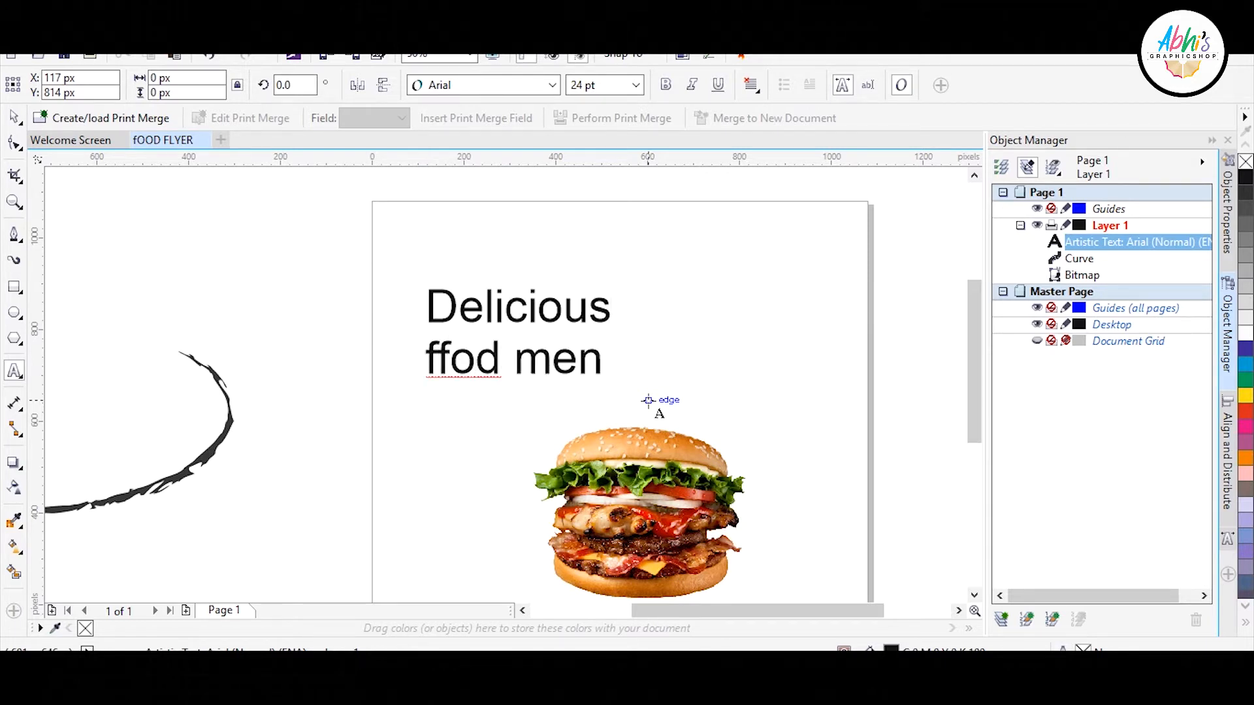
{"action": "type", "text": "u"}
{"action": "left_click_drag", "start_coordinate": [628, 358], "coordinate": [446, 356]}
{"action": "double_click", "coordinate": [454, 358]}
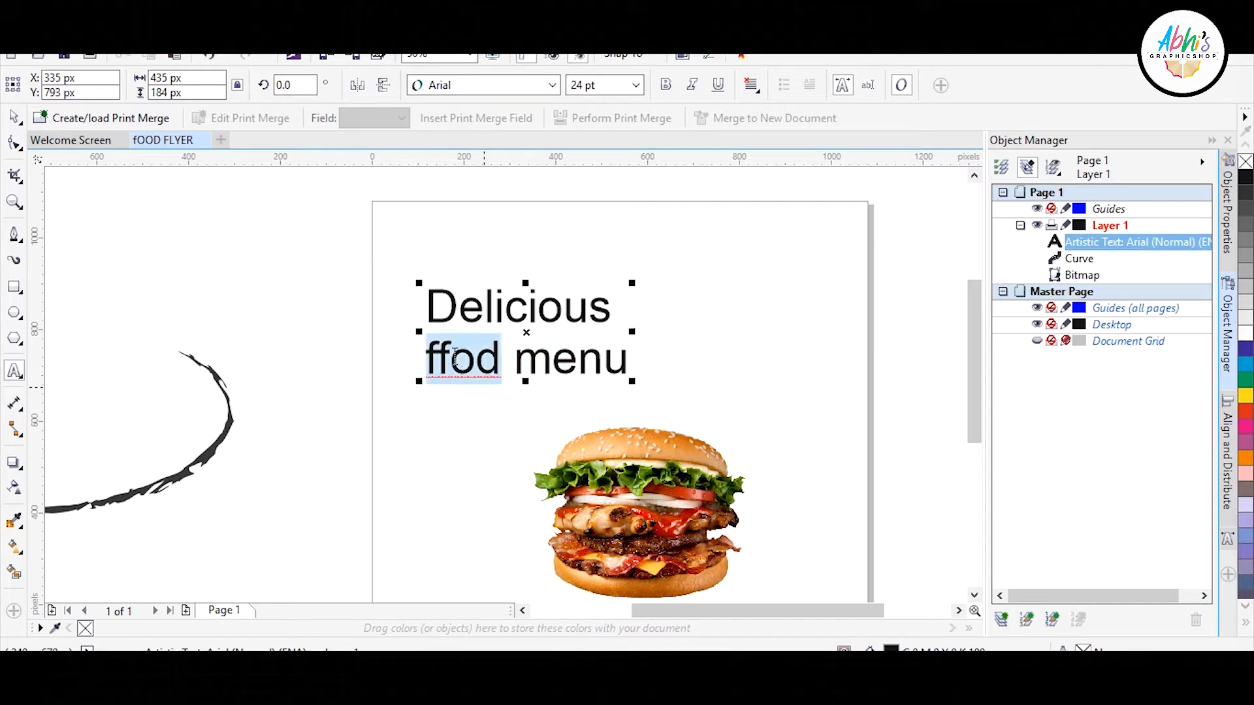
{"action": "type", "text": "food"}
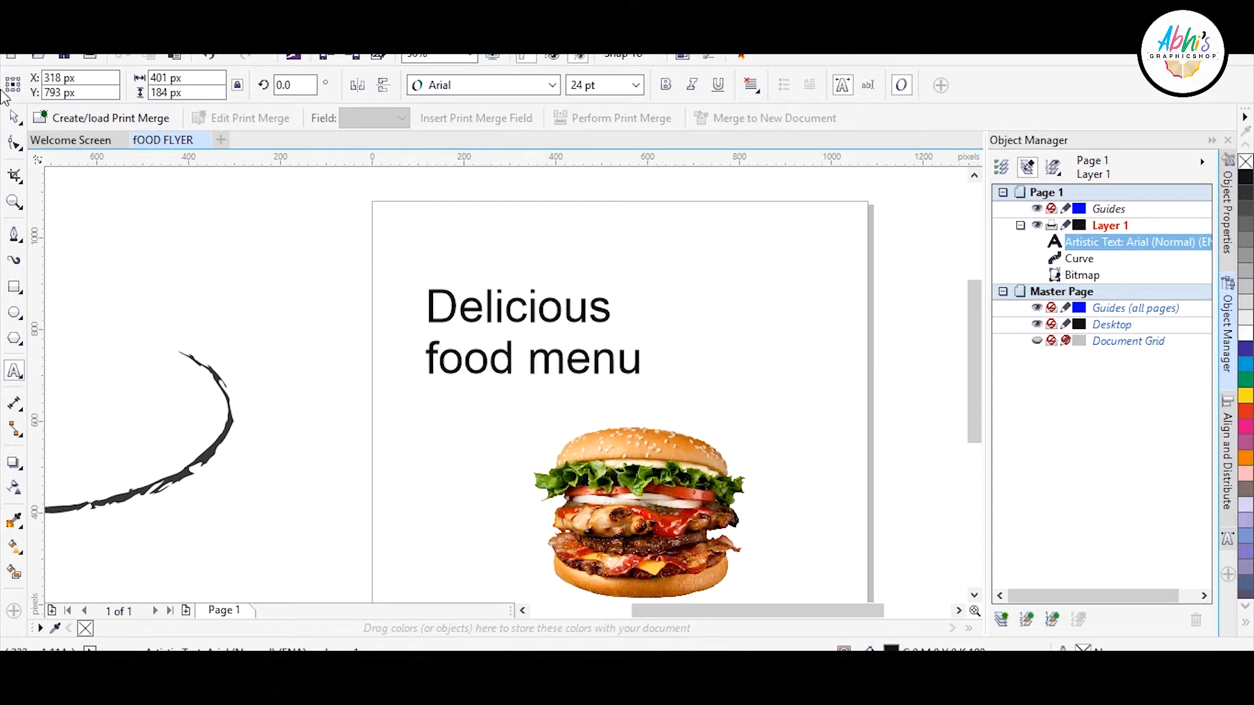
- Place the two-line title above the burger and set its font to Pinarak
{"action": "left_click", "coordinate": [15, 117]}
{"action": "left_click_drag", "start_coordinate": [551, 311], "coordinate": [649, 294]}
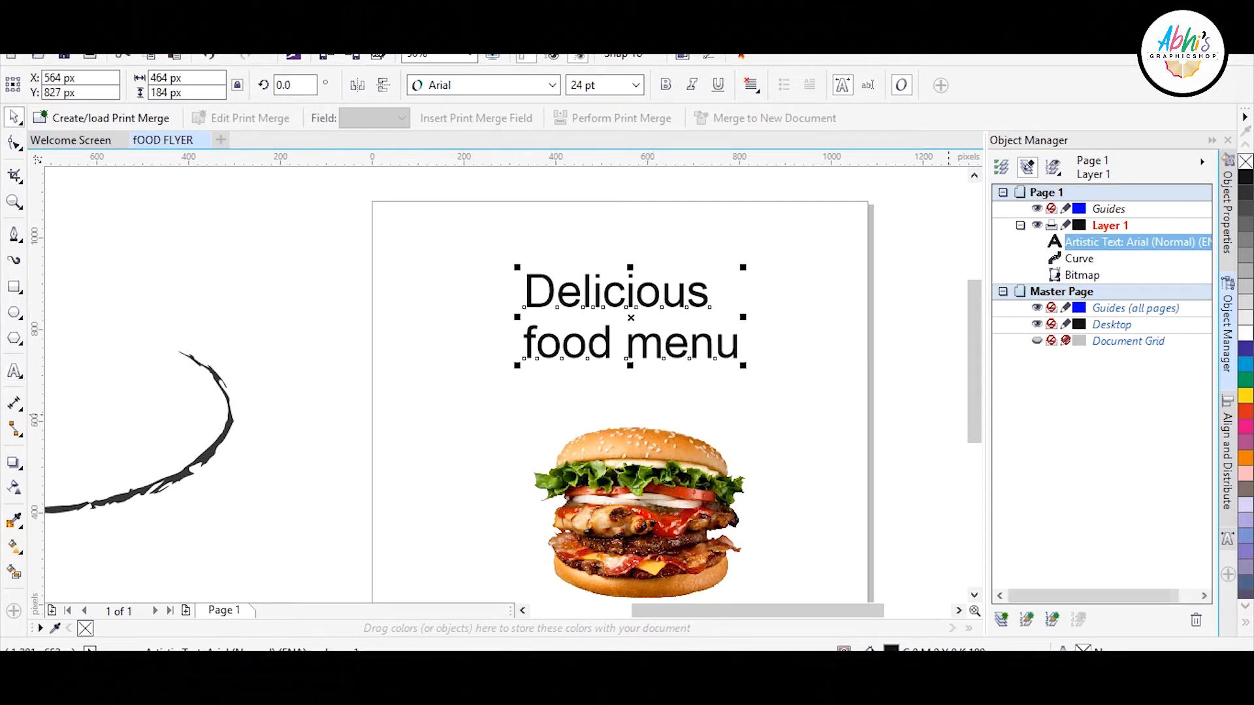
{"action": "left_click", "coordinate": [552, 85]}
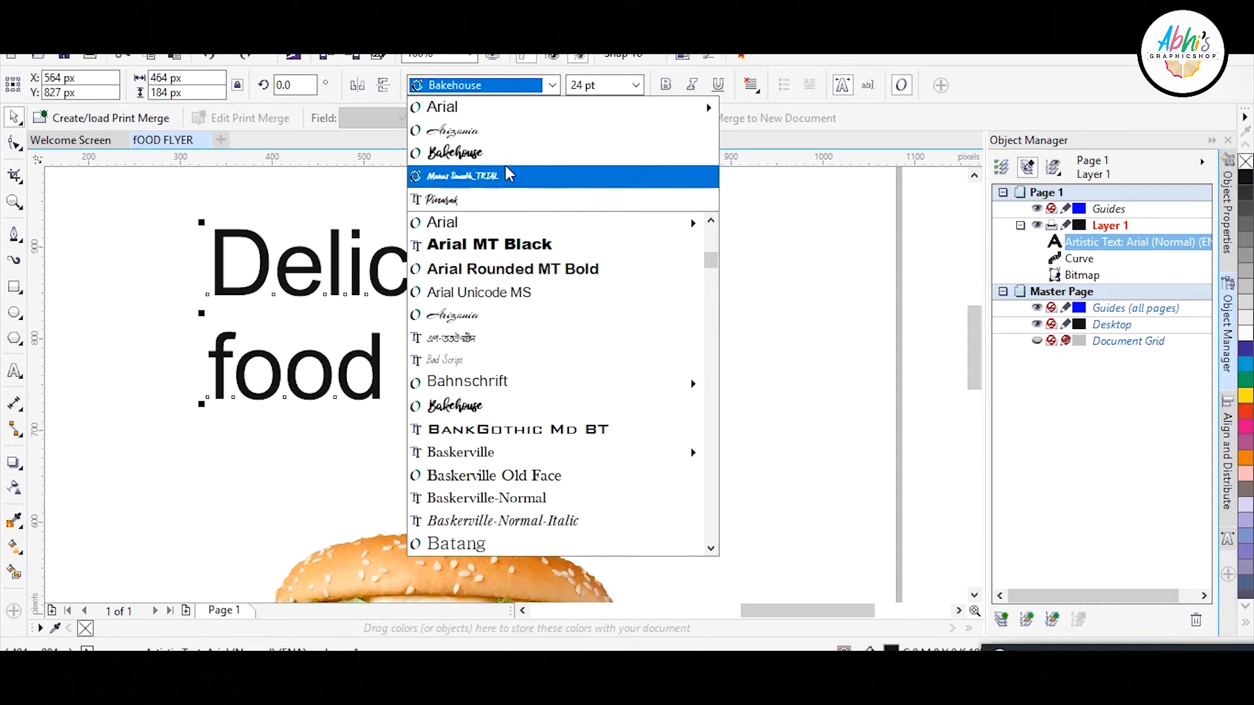
{"action": "left_click", "coordinate": [441, 199]}
{"action": "scroll", "coordinate": [414, 309], "scroll_direction": "left", "scroll_amount": 1}
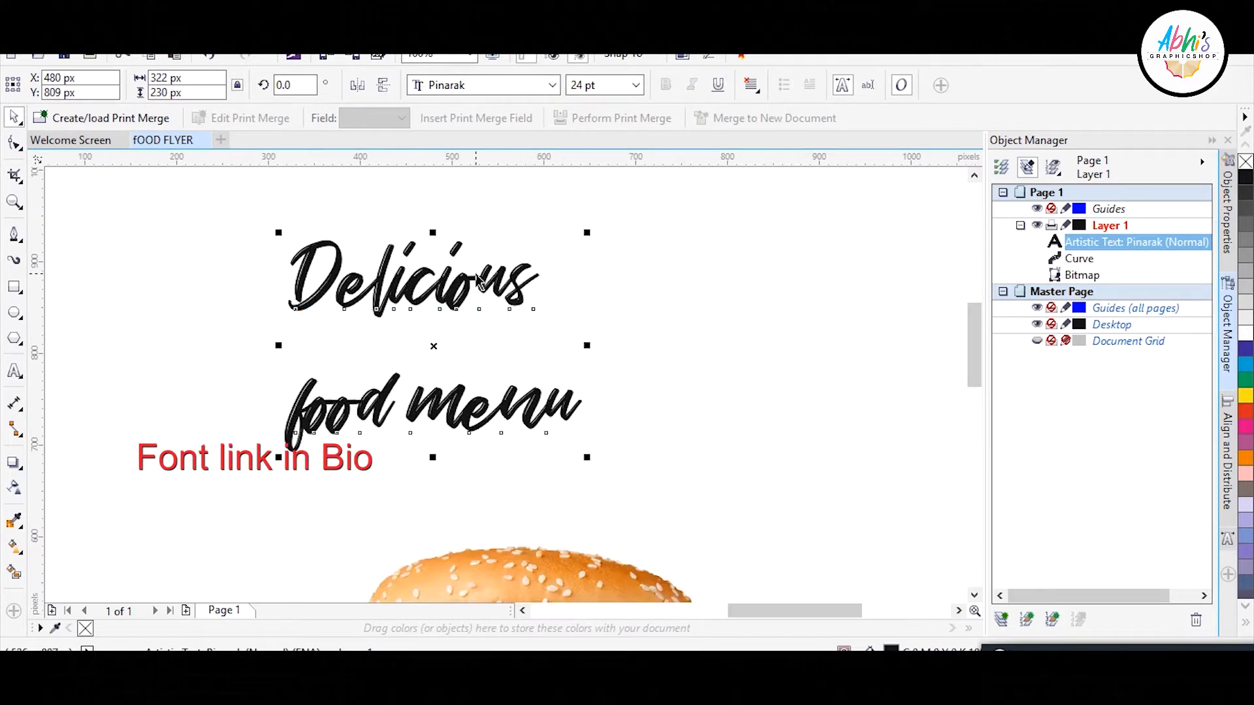
- Break the title into separate lines and enlarge "Delicious" to about 44 pt, placing it just above "food menu"
{"action": "key", "text": "ctrl+k"}
{"action": "left_click", "coordinate": [506, 292]}
{"action": "scroll", "coordinate": [506, 294], "scroll_direction": "down", "scroll_amount": 1}
{"action": "left_click_drag", "start_coordinate": [528, 262], "coordinate": [646, 232]}
{"action": "left_click_drag", "start_coordinate": [466, 342], "coordinate": [518, 361]}
{"action": "left_click_drag", "start_coordinate": [687, 243], "coordinate": [630, 260]}
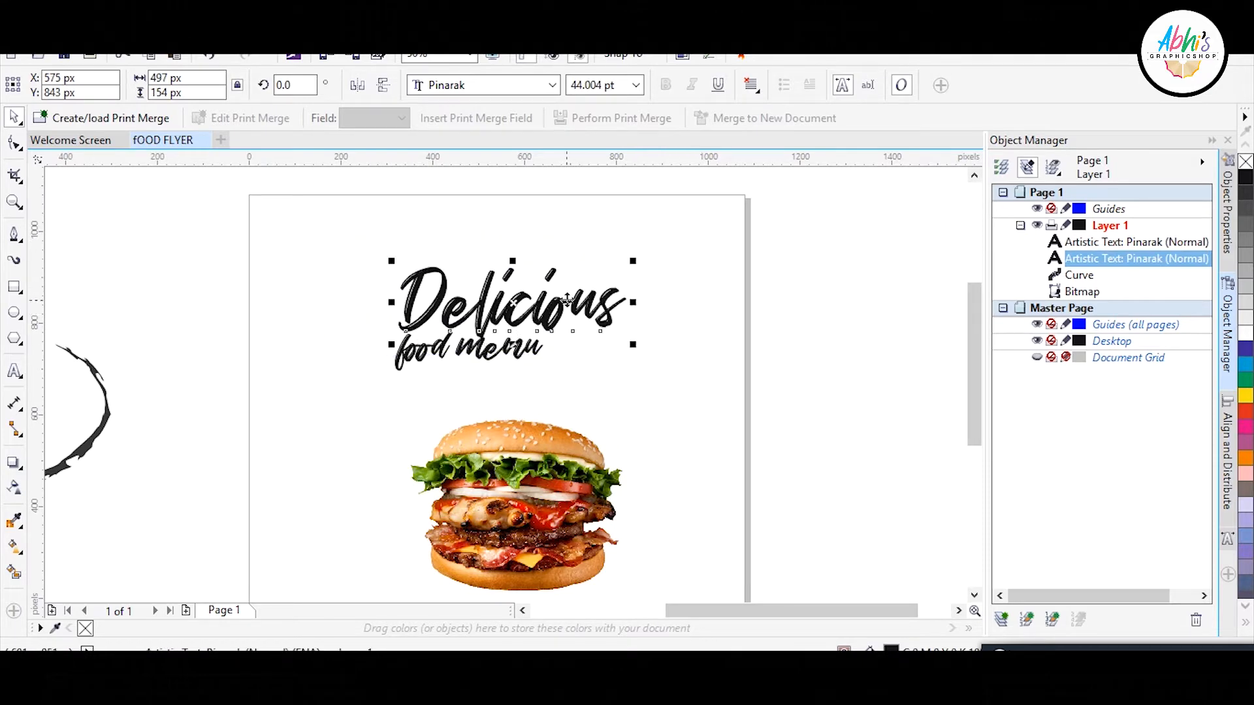
{"action": "scroll", "coordinate": [515, 371], "scroll_direction": "up", "scroll_amount": 1}
- Position "food menu" beneath the middle of "Delicious" and reduce it to about 19.25 pt
{"action": "left_click", "coordinate": [549, 356]}
{"action": "scroll", "coordinate": [446, 359], "scroll_direction": "up", "scroll_amount": 1}
{"action": "left_click_drag", "start_coordinate": [490, 269], "coordinate": [504, 305]}
{"action": "left_click", "coordinate": [82, 31]}
{"action": "left_click", "coordinate": [89, 133]}
{"action": "scroll", "coordinate": [642, 408], "scroll_direction": "down", "scroll_amount": 1}
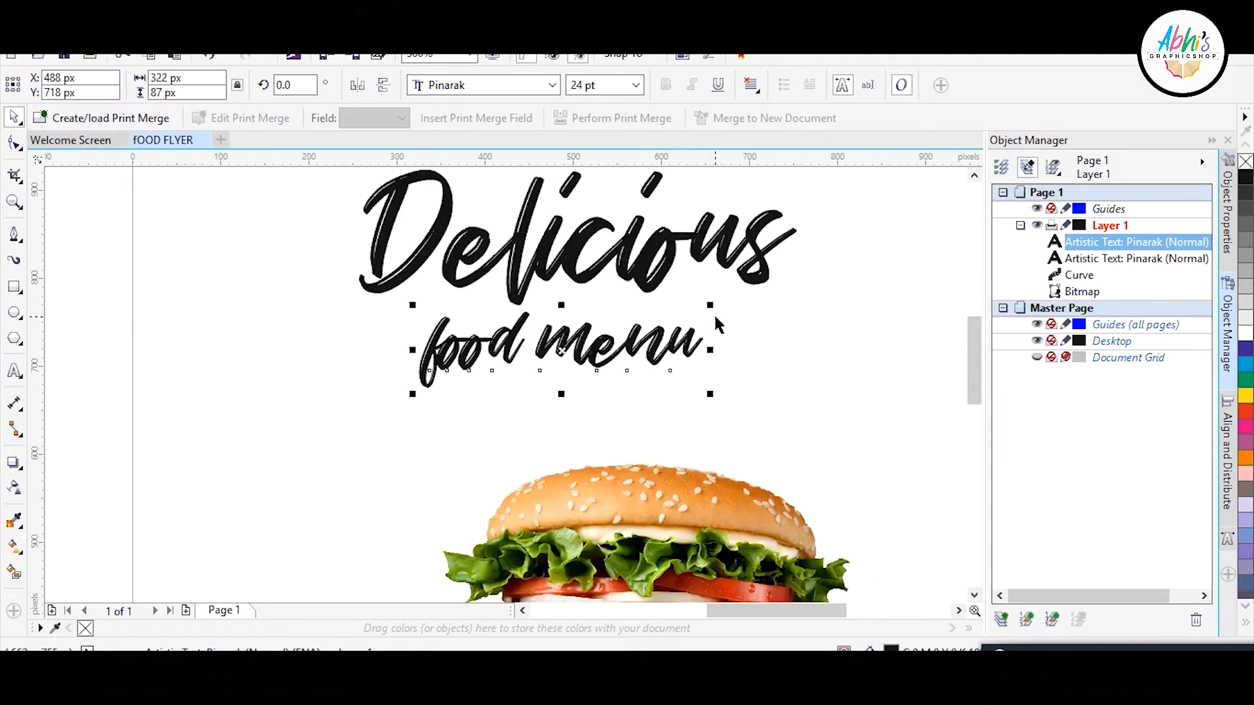
{"action": "left_click_drag", "start_coordinate": [710, 305], "coordinate": [684, 311]}
{"action": "left_click_drag", "start_coordinate": [633, 347], "coordinate": [637, 334]}
- Change the font of "food menu" to Manus Smooth_TRIAL
{"action": "left_click", "coordinate": [552, 86]}
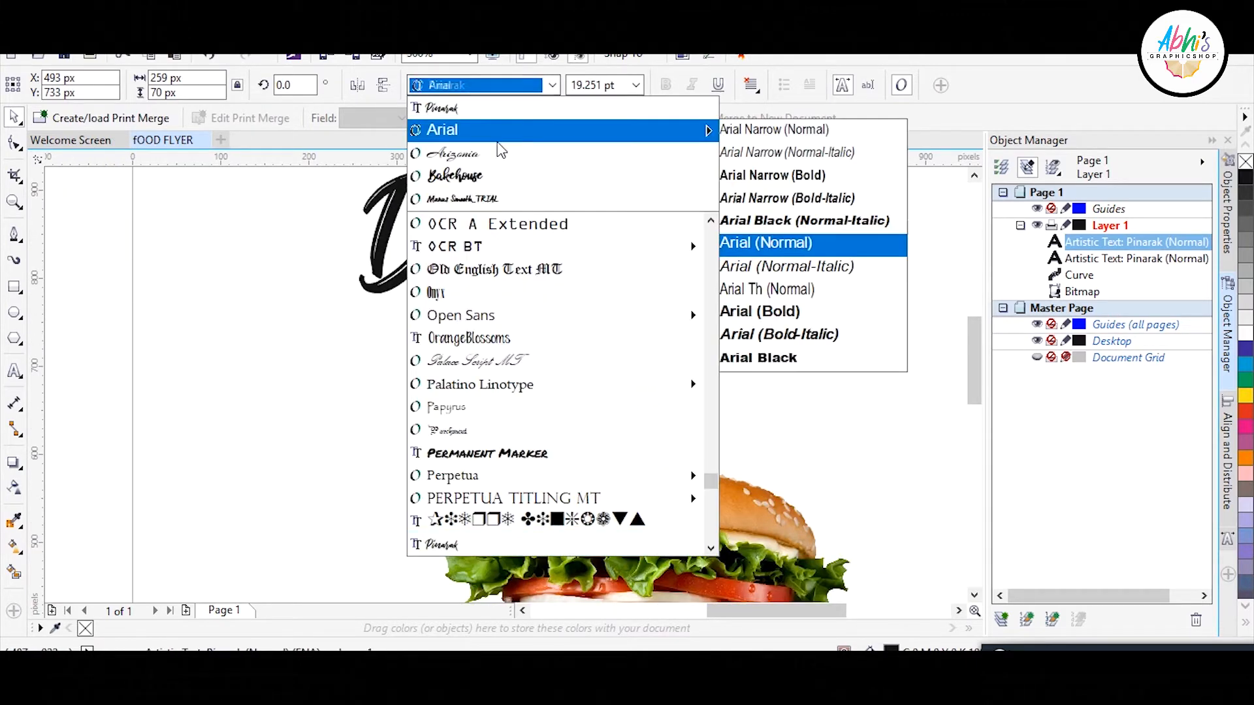
{"action": "left_click", "coordinate": [461, 198]}
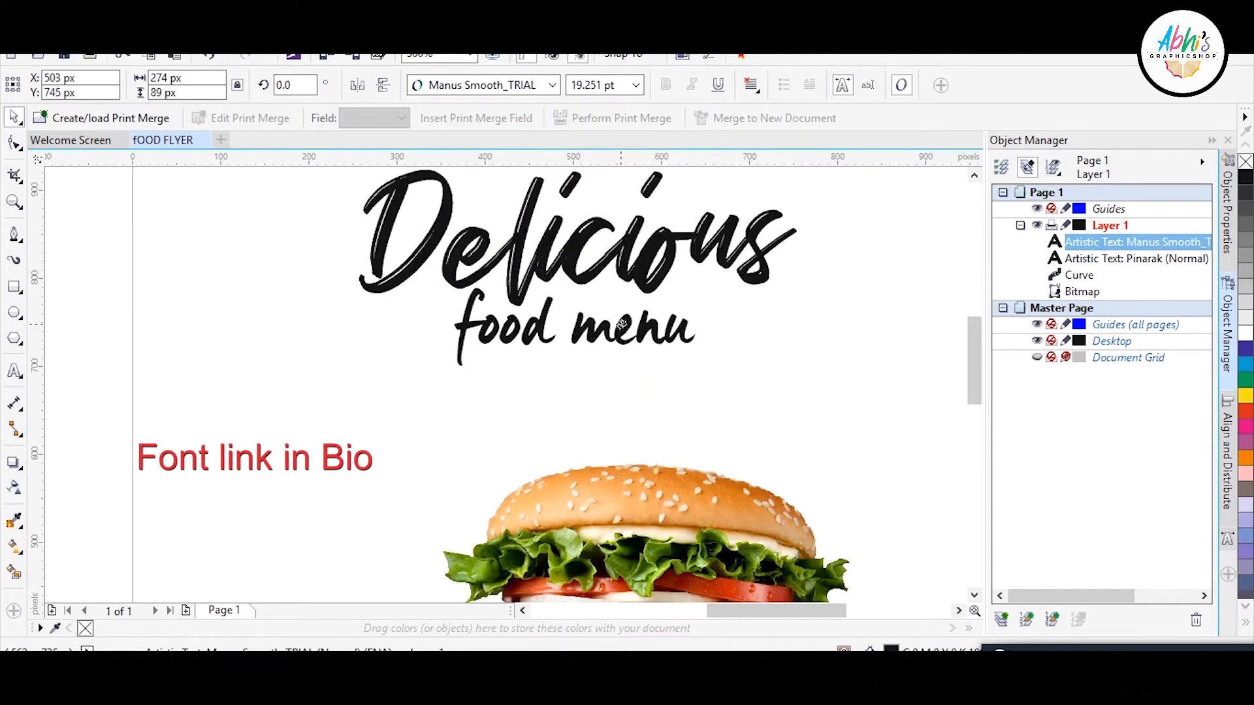
{"action": "left_click", "coordinate": [790, 292]}
{"action": "scroll", "coordinate": [744, 272], "scroll_direction": "down", "scroll_amount": 1}
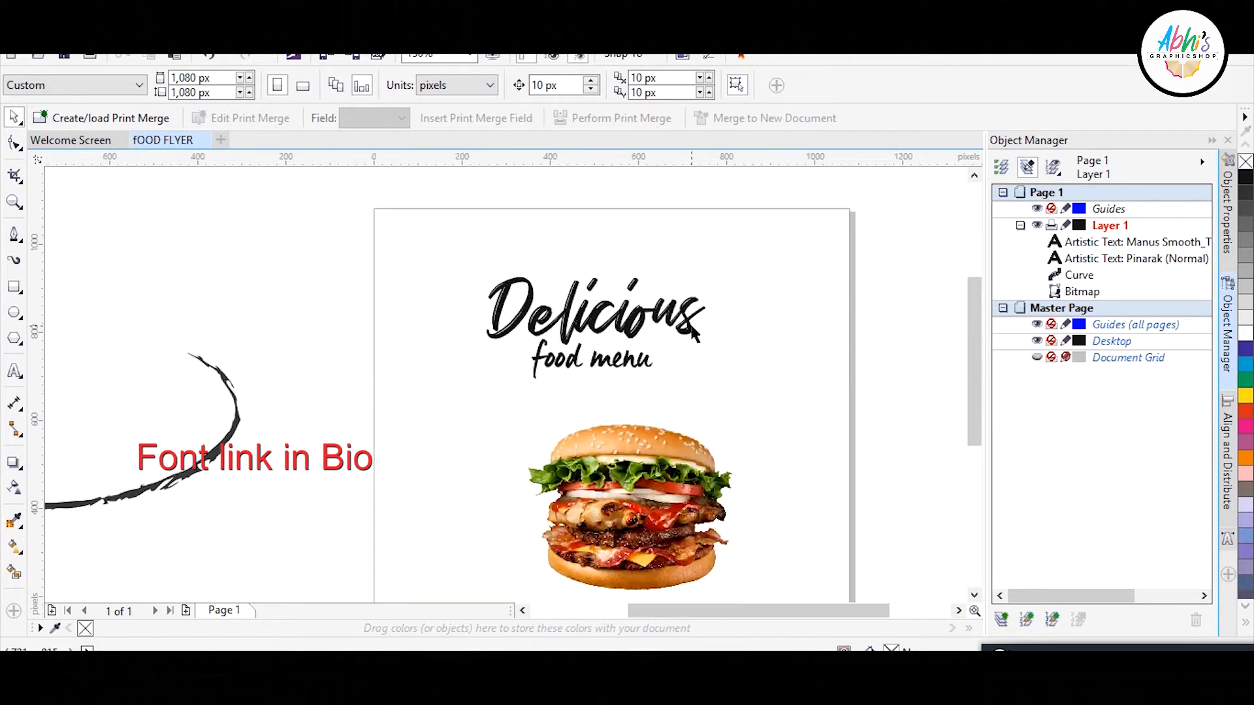
{"action": "scroll", "coordinate": [679, 278], "scroll_direction": "up", "scroll_amount": 1}
{"action": "scroll", "coordinate": [660, 292], "scroll_direction": "down", "scroll_amount": 1}
- Shift both title lines together slightly toward the burger and rotate them counterclockwise by about 2.8°
{"action": "left_click_drag", "start_coordinate": [731, 191], "coordinate": [461, 398]}
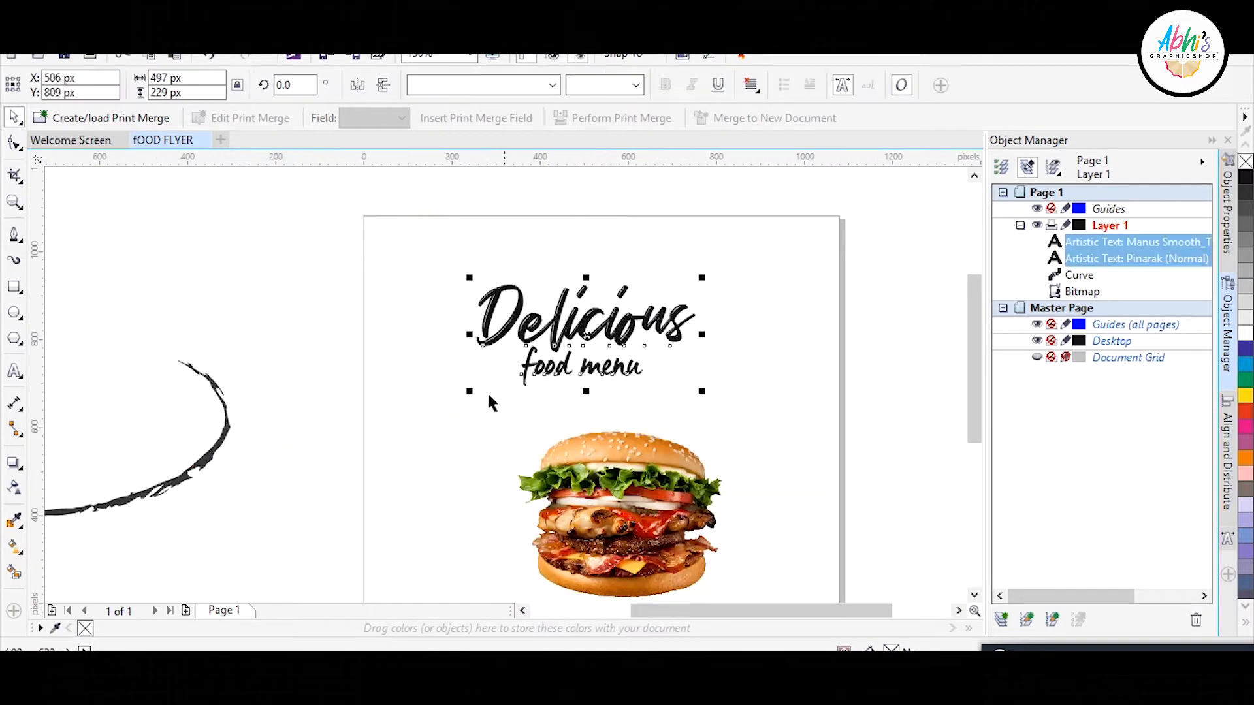
{"action": "mouse_move", "coordinate": [594, 329]}
{"action": "left_mouse_down"}
{"action": "mouse_move", "coordinate": [626, 344]}
{"action": "mouse_move", "coordinate": [607, 335]}
{"action": "left_mouse_up"}
{"action": "left_click", "coordinate": [607, 334]}
{"action": "left_click_drag", "start_coordinate": [716, 284], "coordinate": [716, 277]}
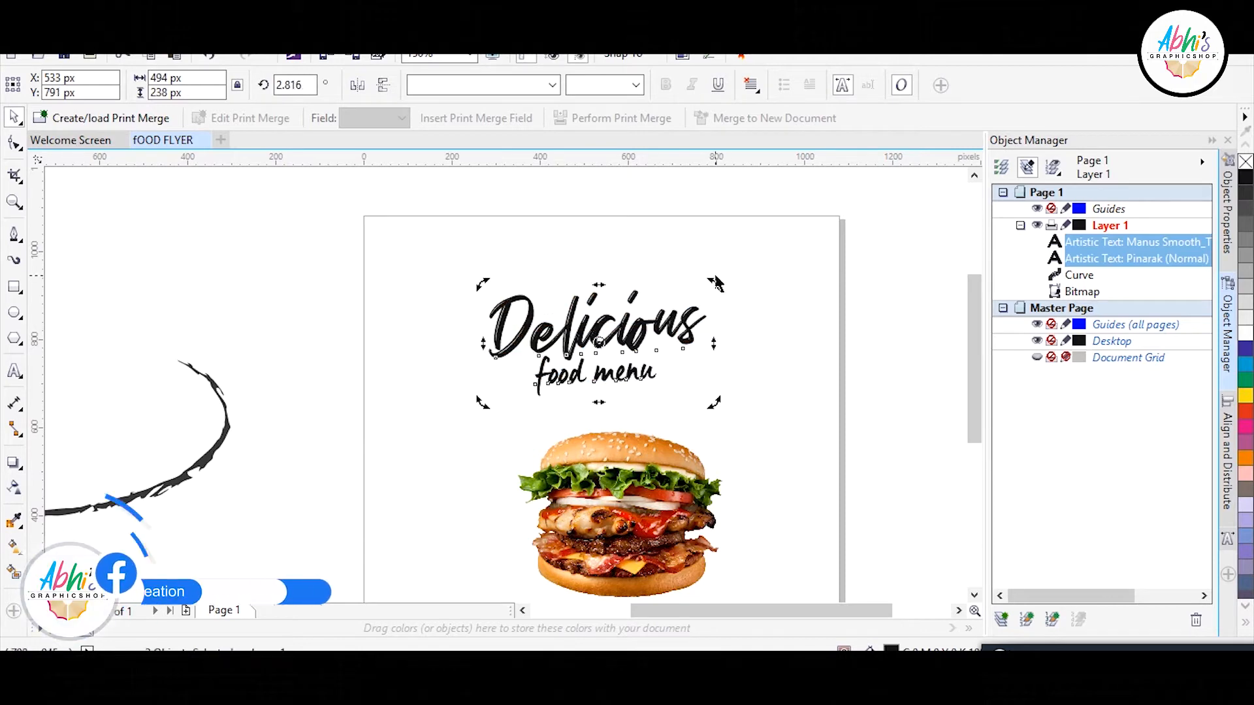
- Skew both title lines slightly sideways and tilt them further to a rotation of about 6.65°
{"action": "left_click", "coordinate": [590, 302]}
{"action": "left_click", "coordinate": [600, 376], "text": "shift"}
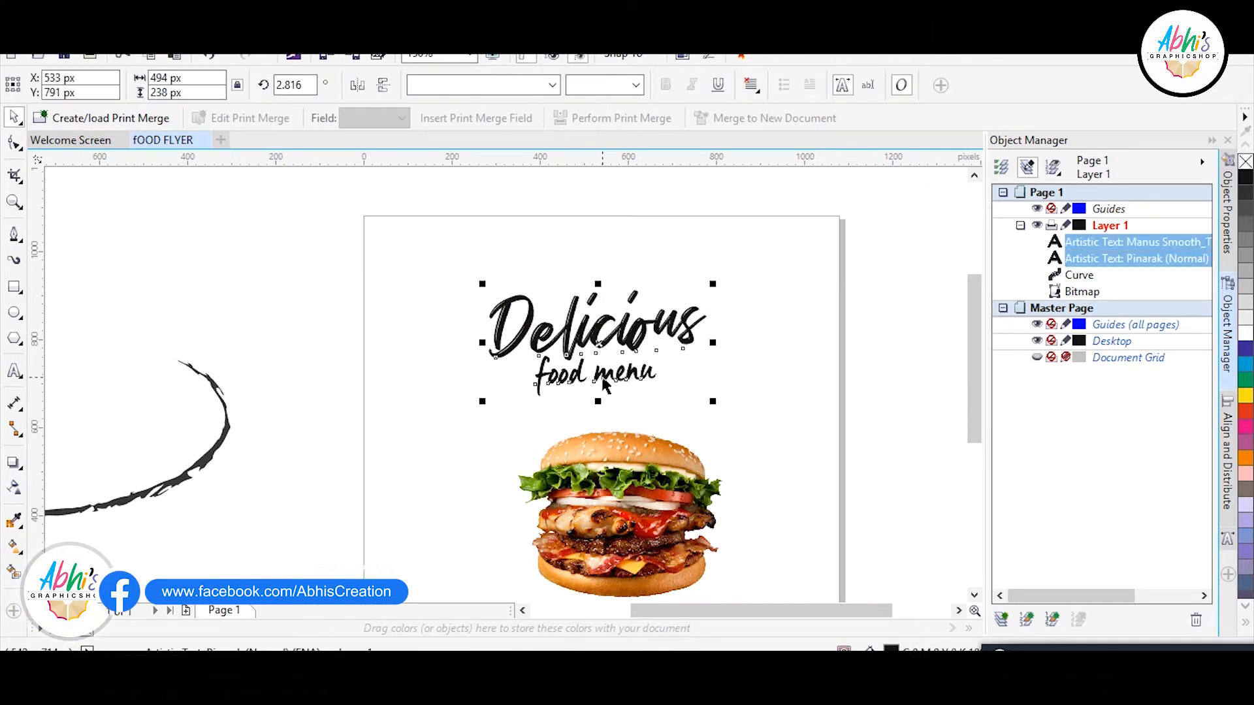
{"action": "key", "text": "Escape"}
{"action": "left_click_drag", "start_coordinate": [793, 234], "coordinate": [477, 408]}
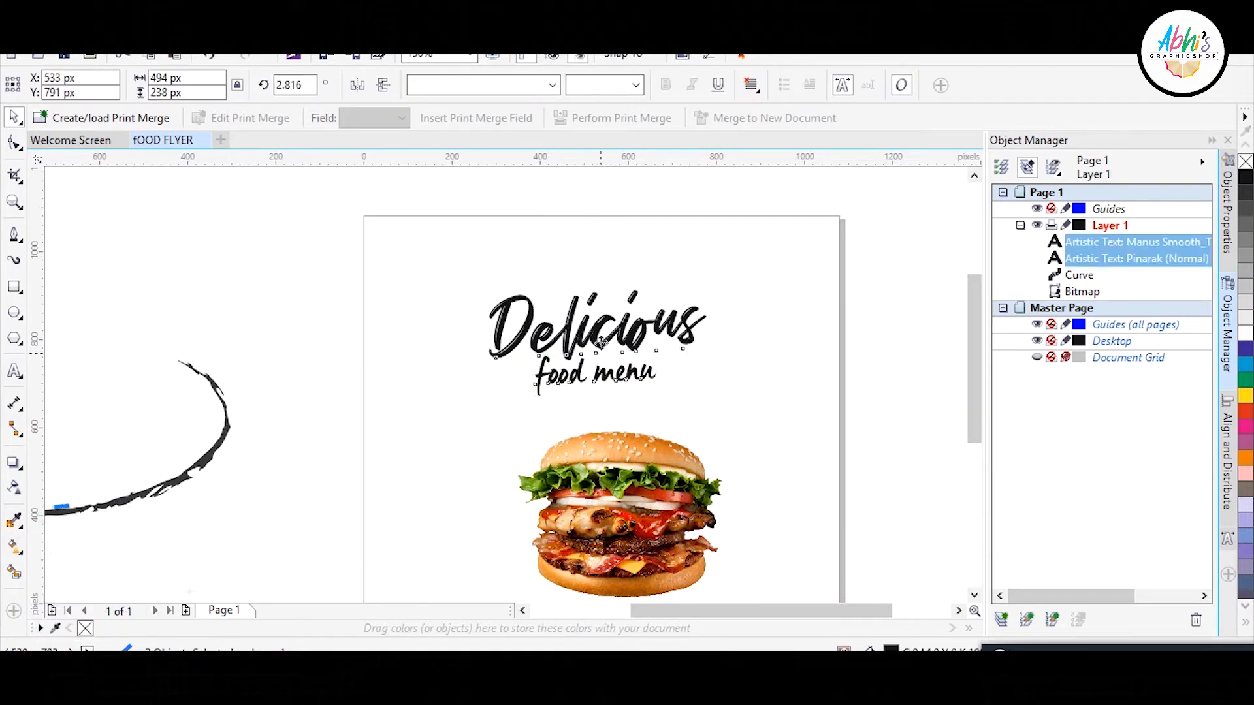
{"action": "key", "text": "Escape"}
{"action": "left_click", "coordinate": [593, 302]}
{"action": "left_click", "coordinate": [572, 377], "text": "shift"}
{"action": "left_click_drag", "start_coordinate": [599, 285], "coordinate": [601, 285]}
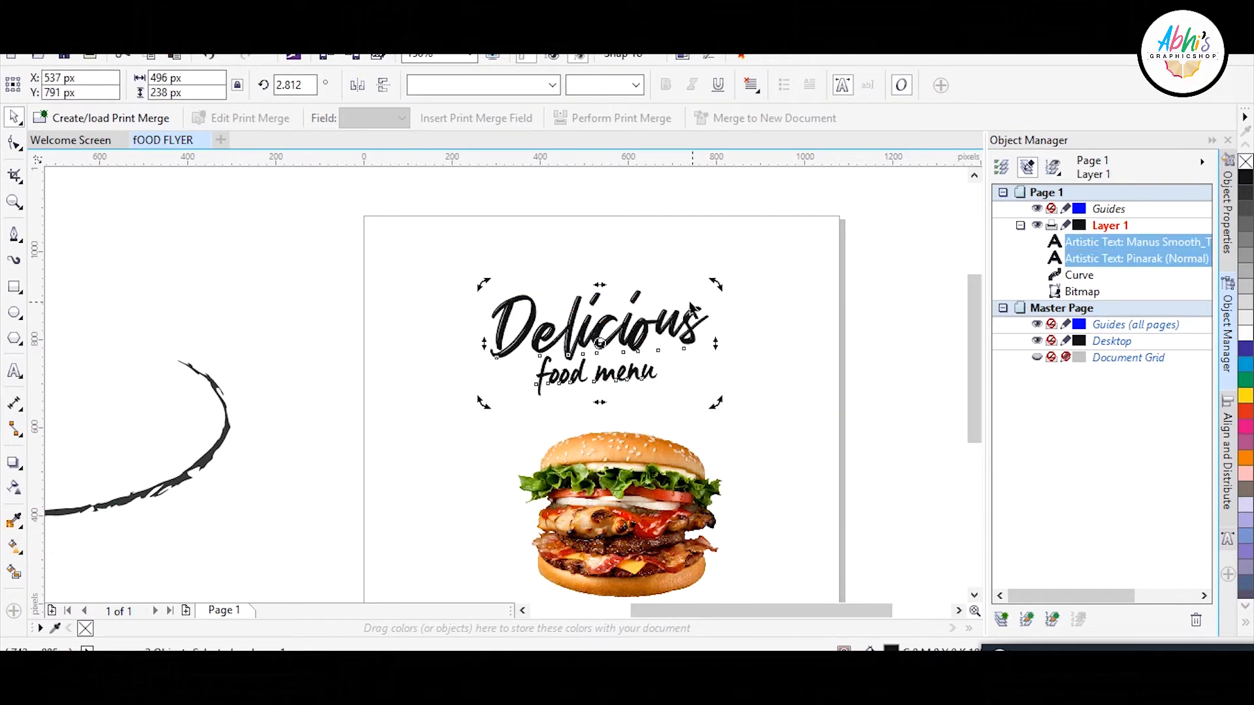
{"action": "left_click_drag", "start_coordinate": [716, 285], "coordinate": [710, 274]}
{"action": "left_click", "coordinate": [703, 204]}
{"action": "scroll", "coordinate": [661, 291], "scroll_direction": "down", "scroll_amount": 1}
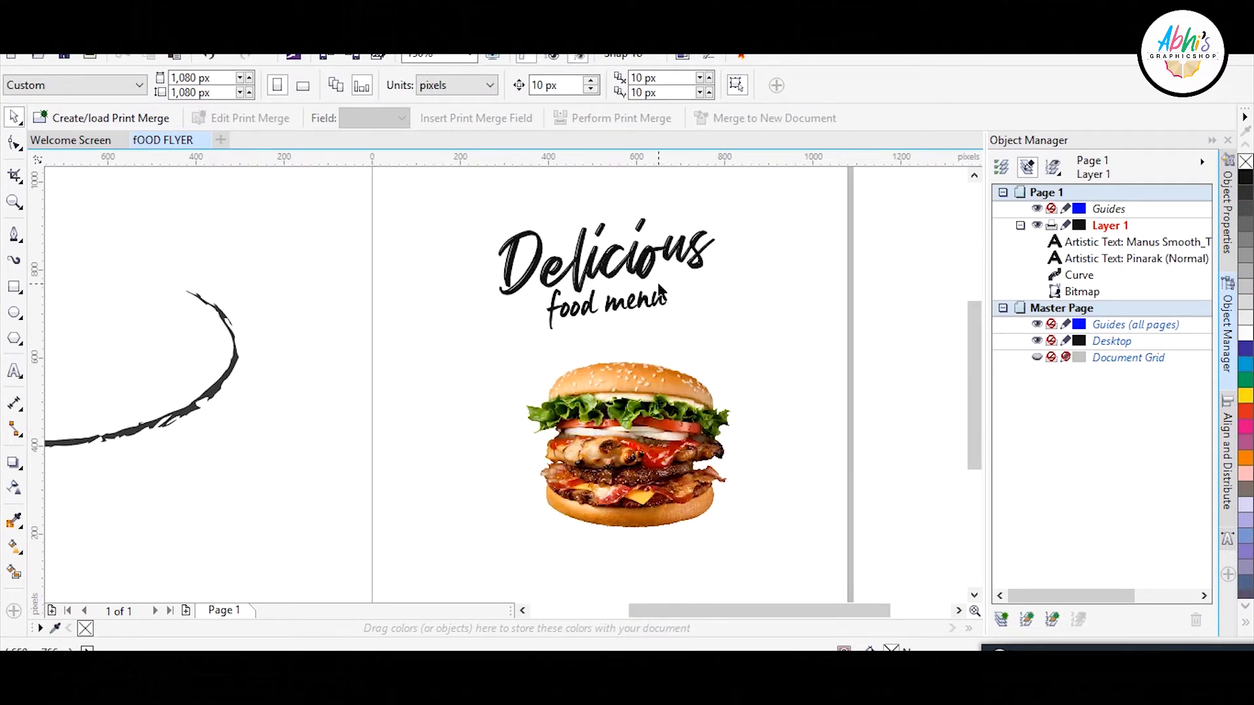
- Create a page-sized rectangle behind the artwork and narrow it to the left half, 540 px wide
{"action": "double_click", "coordinate": [14, 286]}
{"action": "key", "text": "F3"}
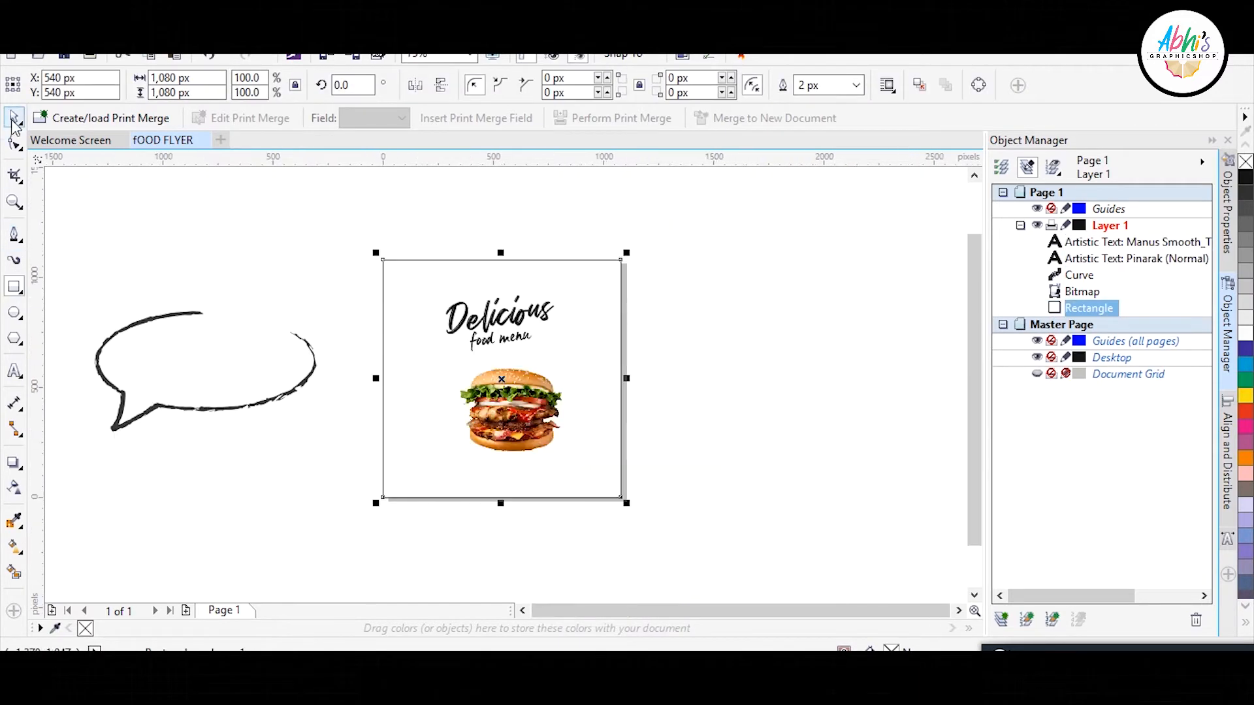
{"action": "left_click_drag", "start_coordinate": [626, 378], "coordinate": [502, 380]}
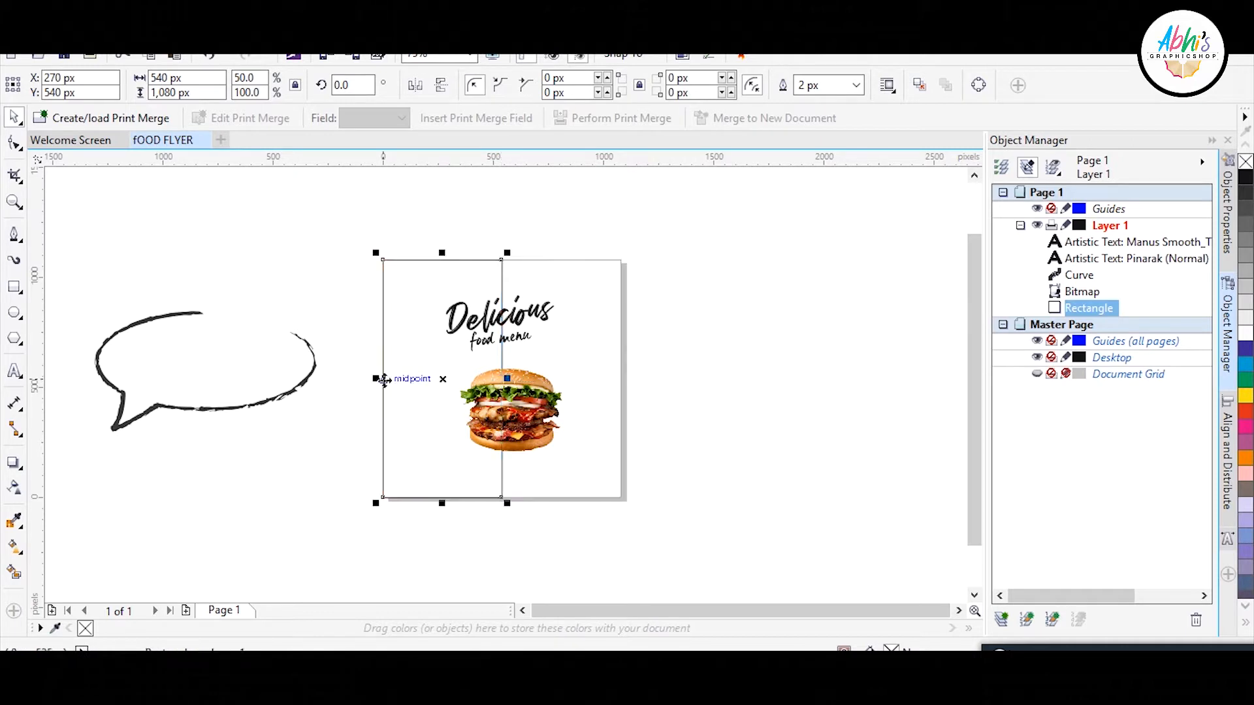
- Mirror a copy of the half-page rectangle onto the page's right half and send both rectangles to the back
{"action": "left_click_drag", "start_coordinate": [377, 378], "coordinate": [606, 372]}
{"action": "right_click", "coordinate": [607, 371]}
{"action": "left_click", "coordinate": [431, 370], "text": "shift"}
{"action": "key", "text": "shift+Page_Down"}
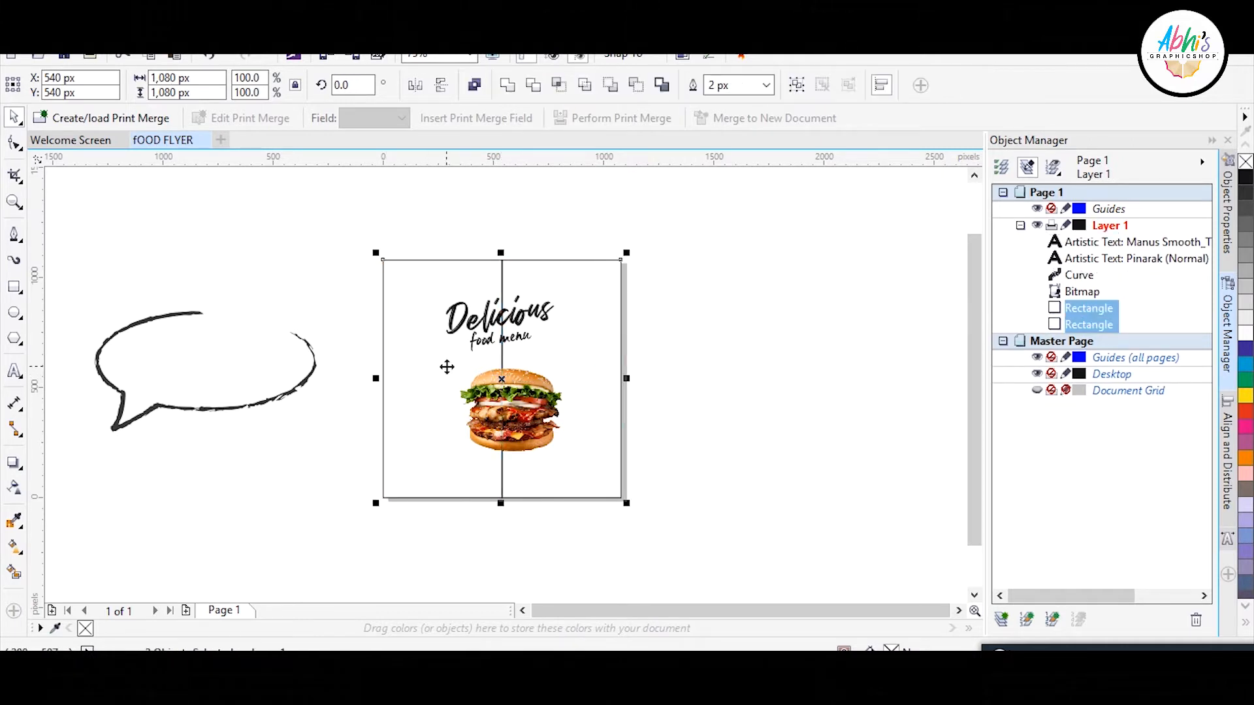
{"action": "left_click", "coordinate": [659, 291]}
- Give the right-half rectangle an elliptical fountain fill running from yellow at the page centre to orange at the outer edge
{"action": "left_click", "coordinate": [620, 334]}
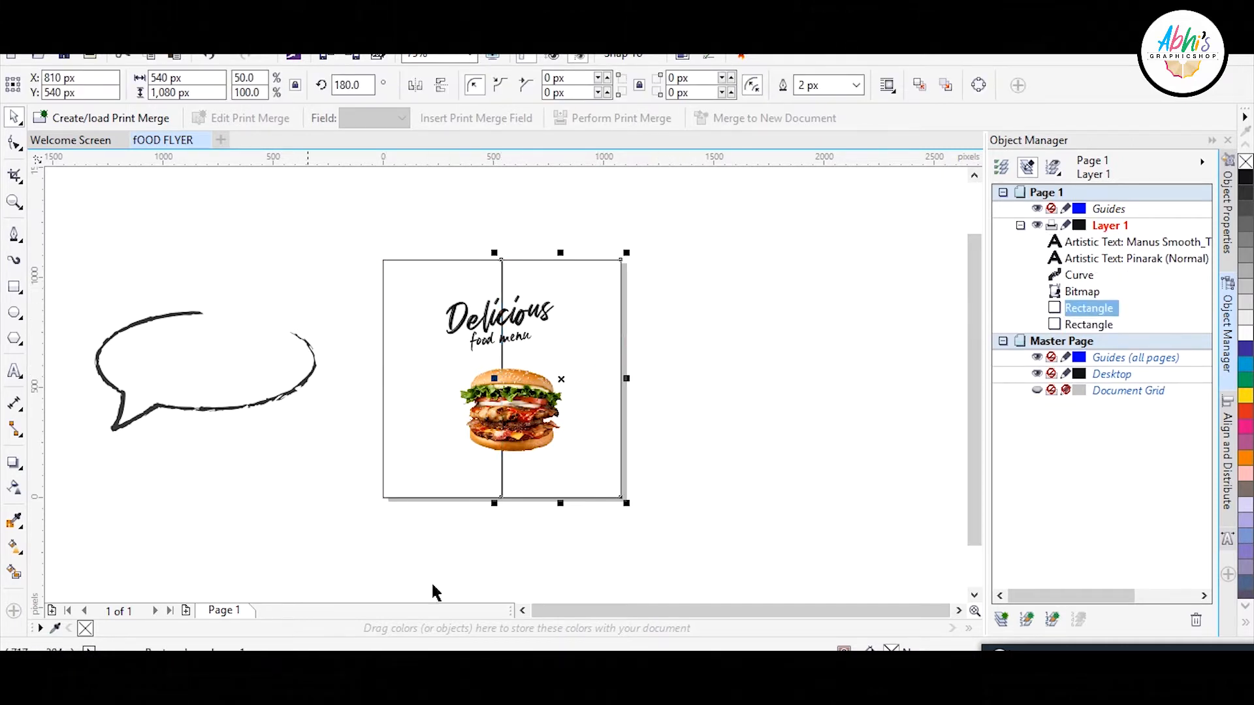
{"action": "left_click", "coordinate": [14, 546]}
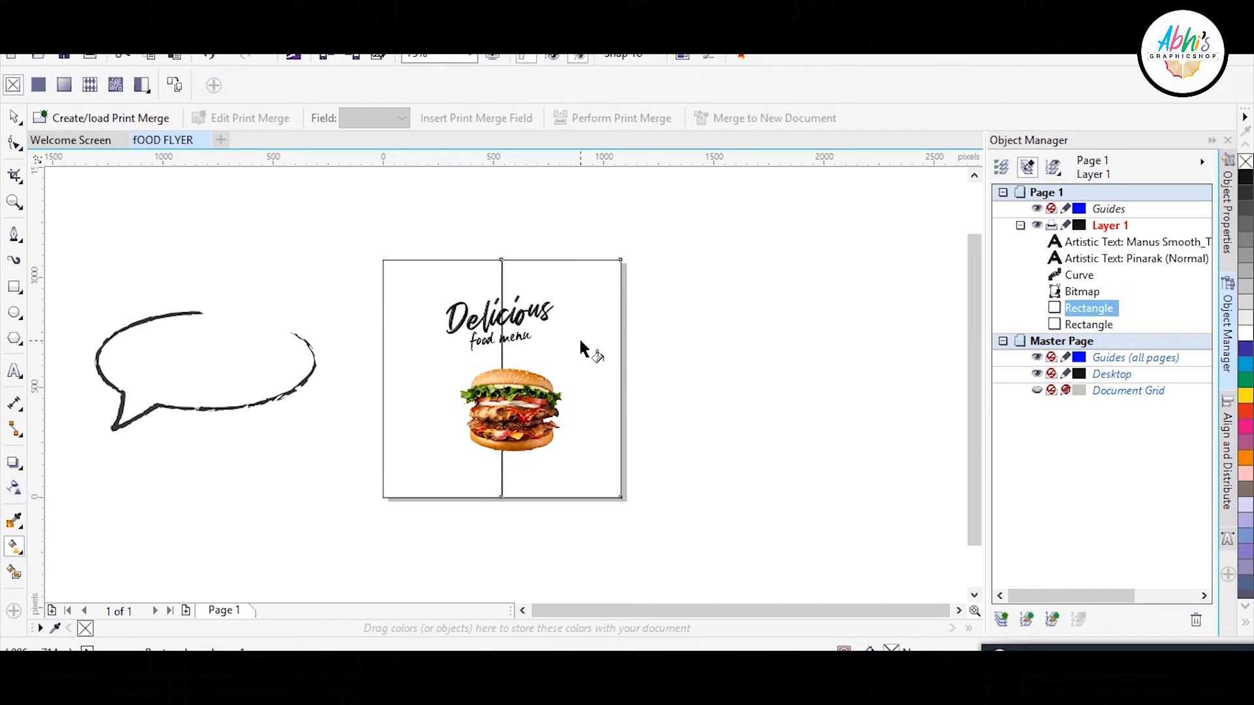
{"action": "left_click", "coordinate": [64, 85]}
{"action": "left_click", "coordinate": [255, 86]}
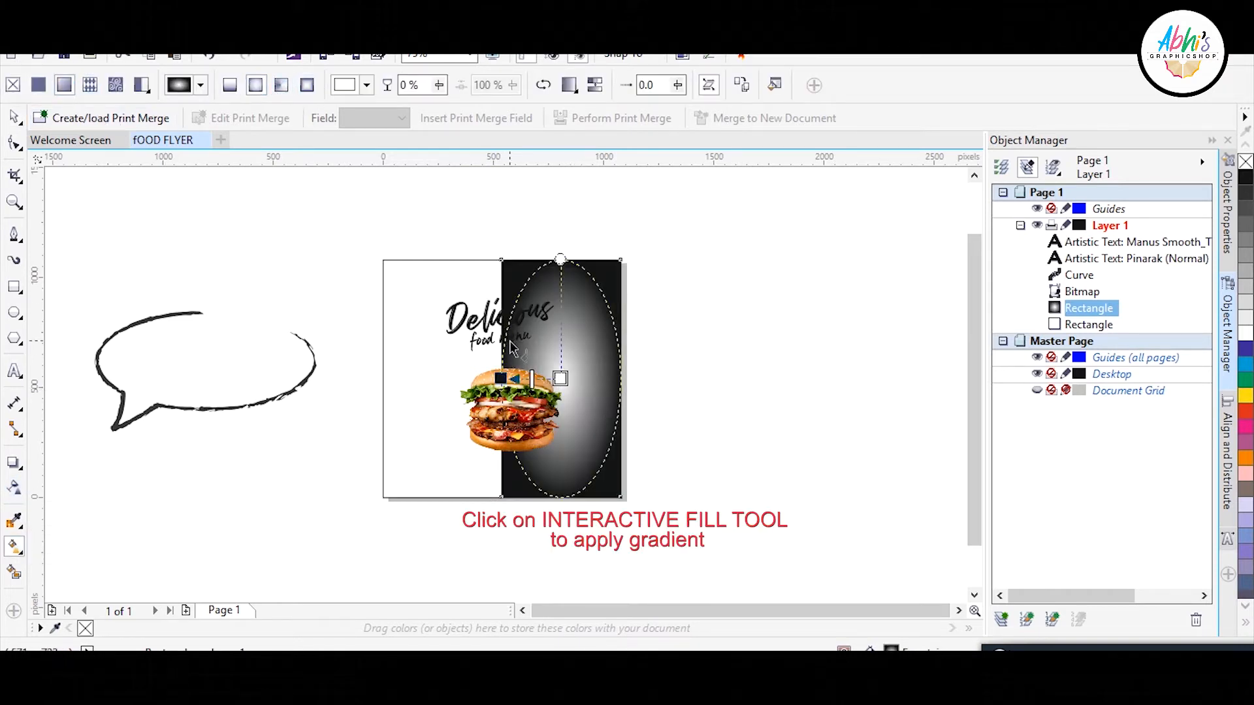
{"action": "left_click_drag", "start_coordinate": [469, 420], "coordinate": [620, 379]}
{"action": "left_click_drag", "start_coordinate": [429, 378], "coordinate": [501, 380]}
{"action": "left_click", "coordinate": [1245, 395]}
{"action": "left_click", "coordinate": [620, 379]}
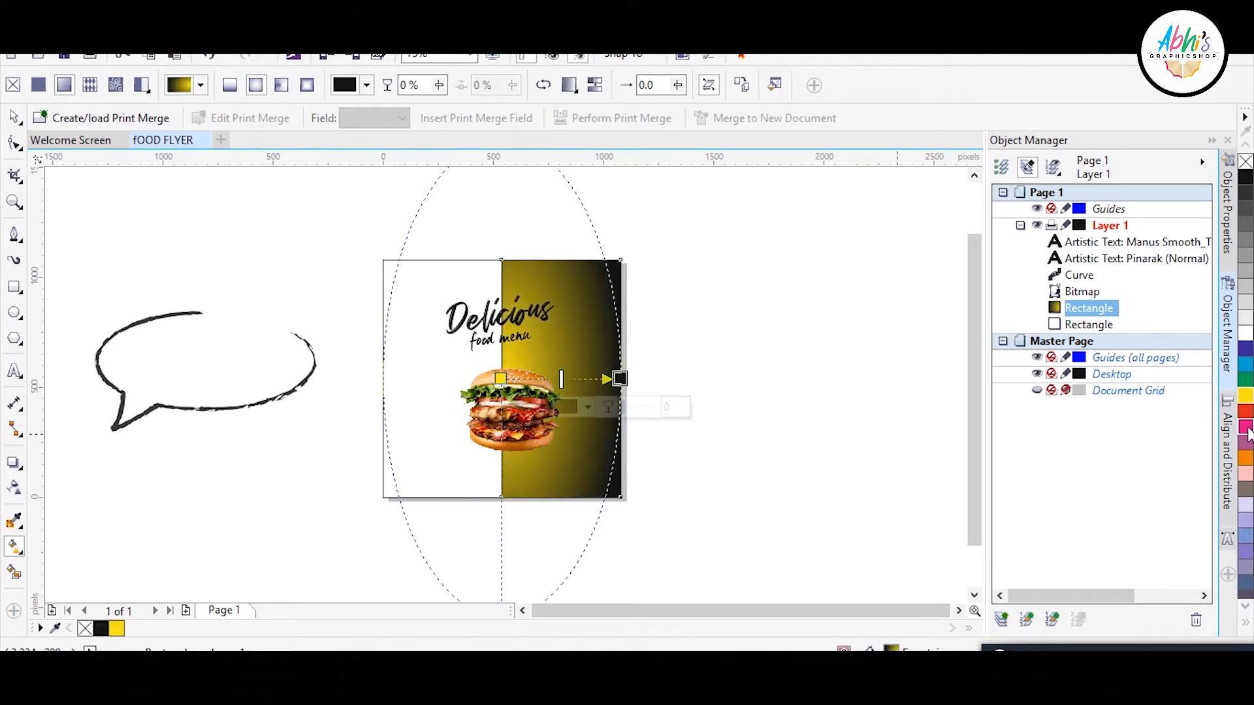
{"action": "left_click", "coordinate": [1246, 458]}
- Copy the yellow-to-orange gradient fill from the right-half rectangle onto the left-half rectangle
{"action": "left_click", "coordinate": [483, 340]}
{"action": "left_click", "coordinate": [423, 352]}
{"action": "key", "text": "ctrl+shift+a"}
{"action": "left_click", "coordinate": [614, 378]}
{"action": "left_click", "coordinate": [575, 339]}
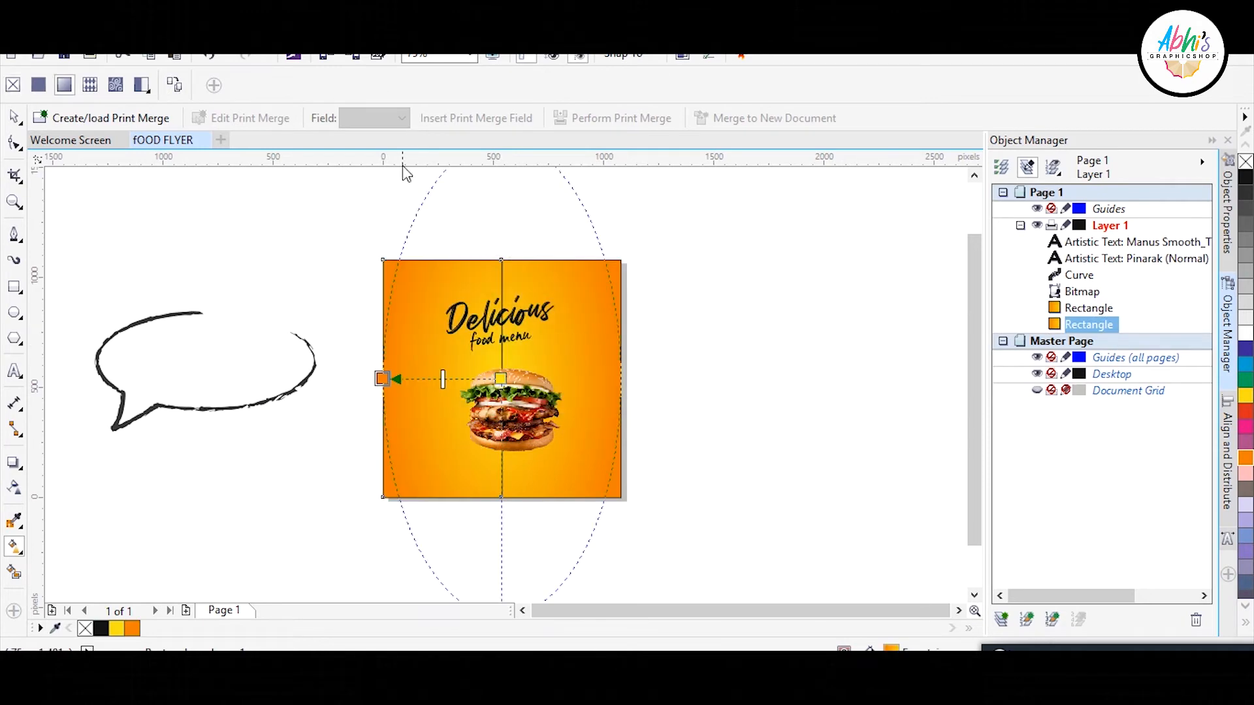
- Recolor the left-half gradient to red at the page centre and dark red at the outer edge
{"action": "left_click", "coordinate": [501, 379]}
{"action": "left_click", "coordinate": [1246, 411]}
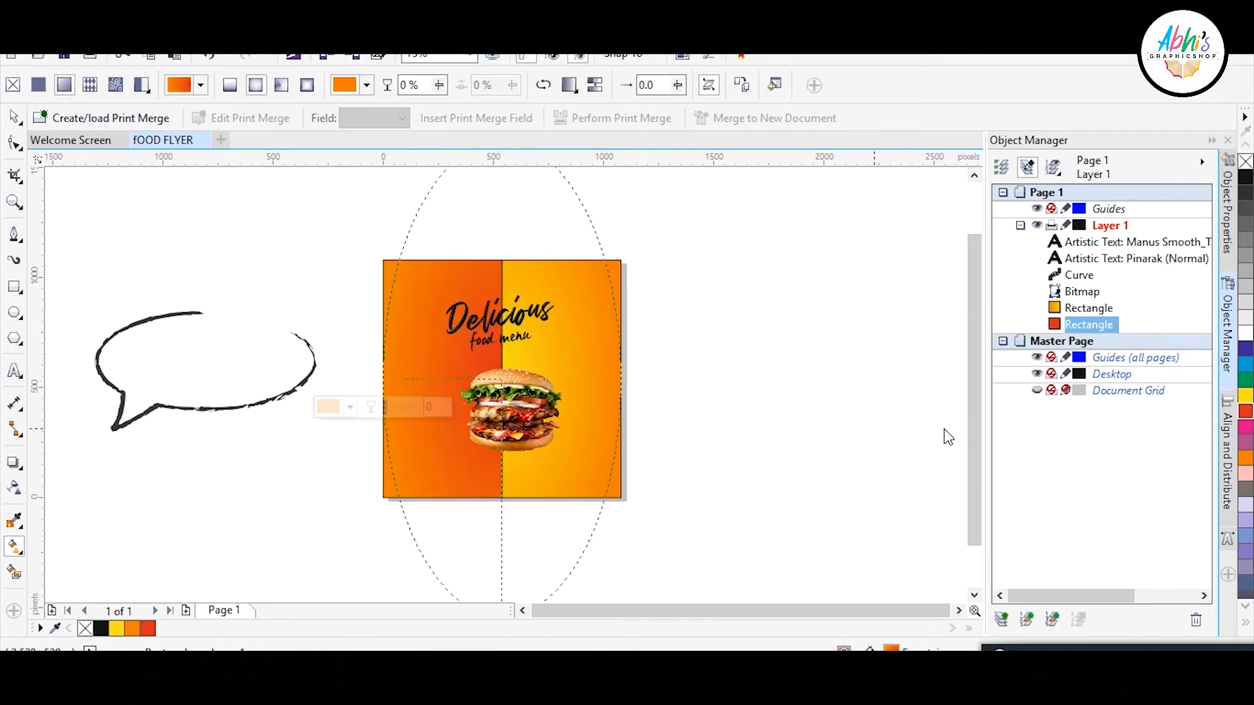
{"action": "left_click", "coordinate": [382, 379]}
{"action": "left_click", "coordinate": [424, 550]}
{"action": "left_click", "coordinate": [17, 122]}
{"action": "left_click", "coordinate": [337, 277]}
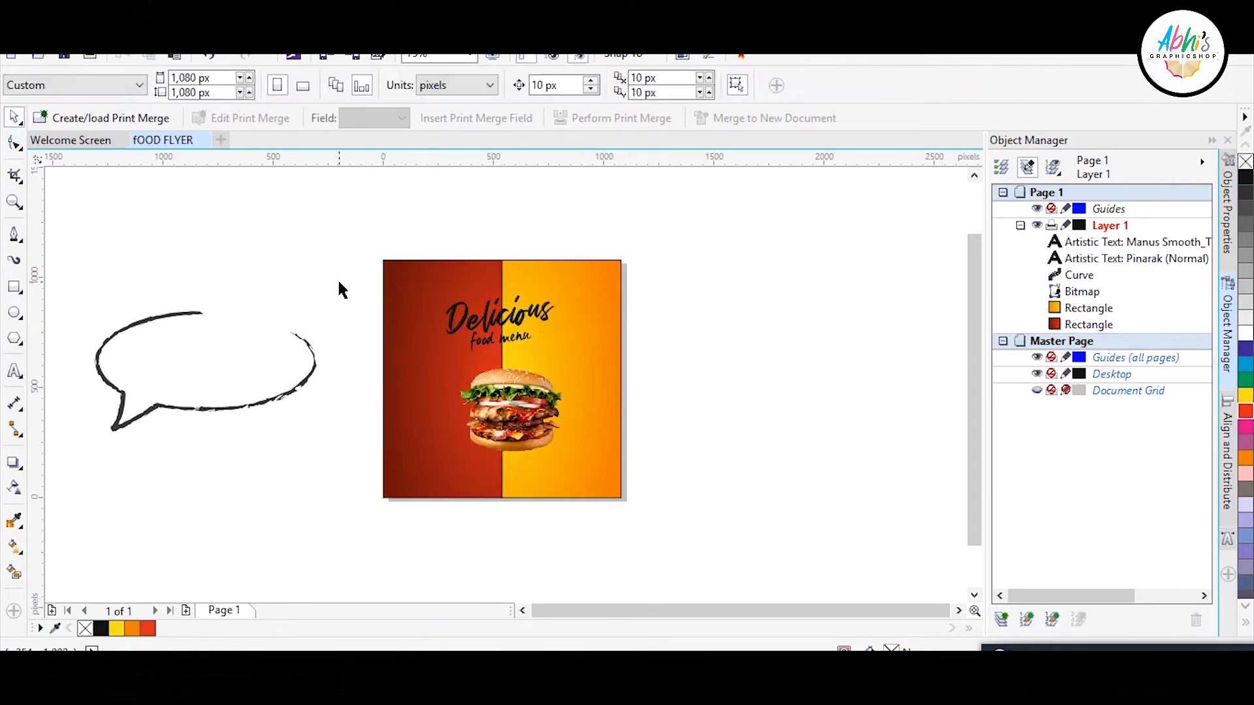
- Remove the outlines from both background rectangles
{"action": "left_click", "coordinate": [418, 313]}
{"action": "left_click", "coordinate": [581, 320], "text": "shift"}
{"action": "right_click", "coordinate": [1246, 161]}
{"action": "left_click", "coordinate": [738, 294]}
{"action": "scroll", "coordinate": [410, 369], "scroll_direction": "up", "scroll_amount": 1}
{"action": "scroll", "coordinate": [614, 372], "scroll_direction": "down", "scroll_amount": 1}
- Tilt the burger image clockwise by about 14°, to a rotation of about 346°
{"action": "left_click", "coordinate": [739, 353]}
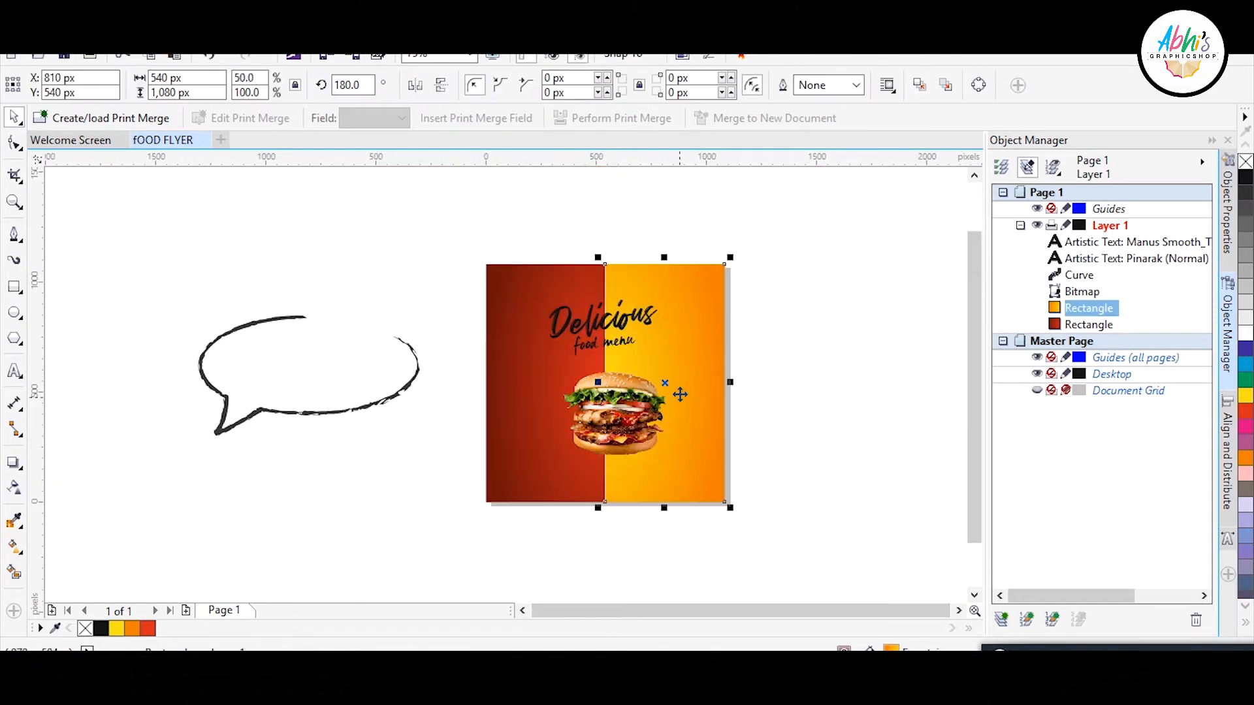
{"action": "scroll", "coordinate": [677, 395], "scroll_direction": "up", "scroll_amount": 1}
{"action": "left_click_drag", "start_coordinate": [633, 402], "coordinate": [613, 396]}
{"action": "left_click", "coordinate": [597, 389]}
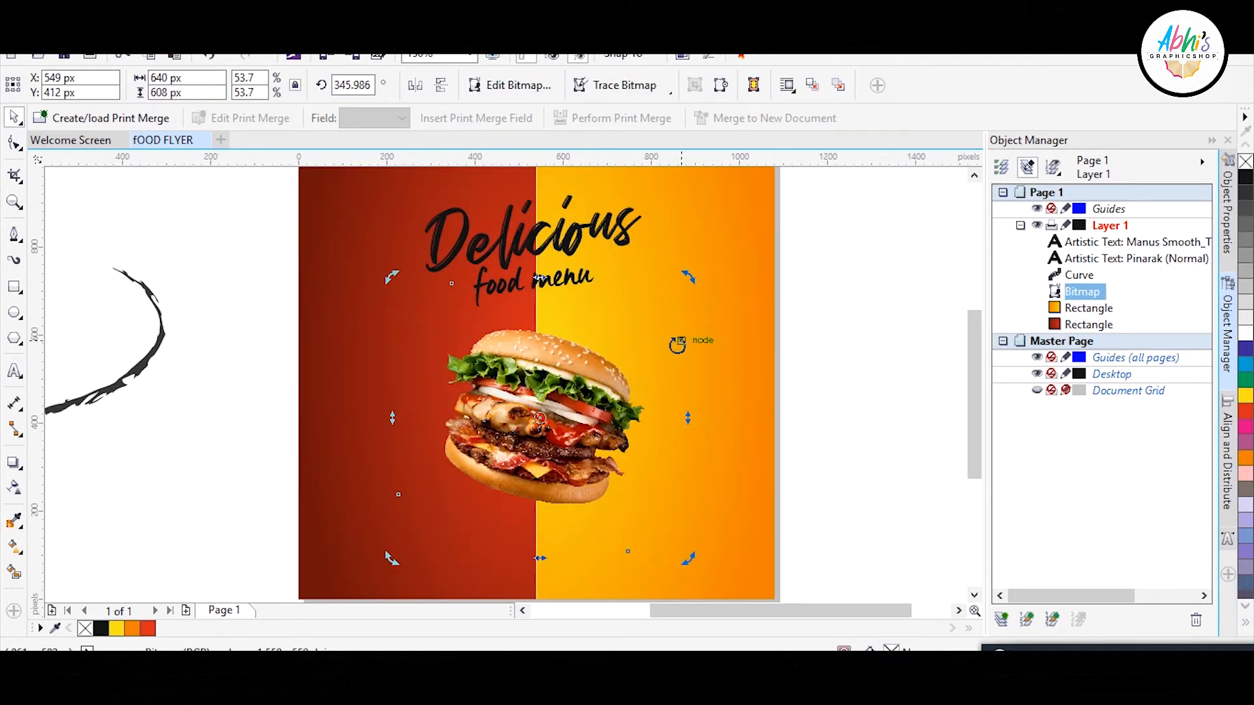
{"action": "left_click", "coordinate": [852, 288]}
{"action": "scroll", "coordinate": [842, 307], "scroll_direction": "down", "scroll_amount": 1}
{"action": "scroll", "coordinate": [635, 289], "scroll_direction": "up", "scroll_amount": 1}
- Stretch the word "Delicious" wider on both sides, keeping it centered above "food menu"
{"action": "left_click", "coordinate": [656, 335]}
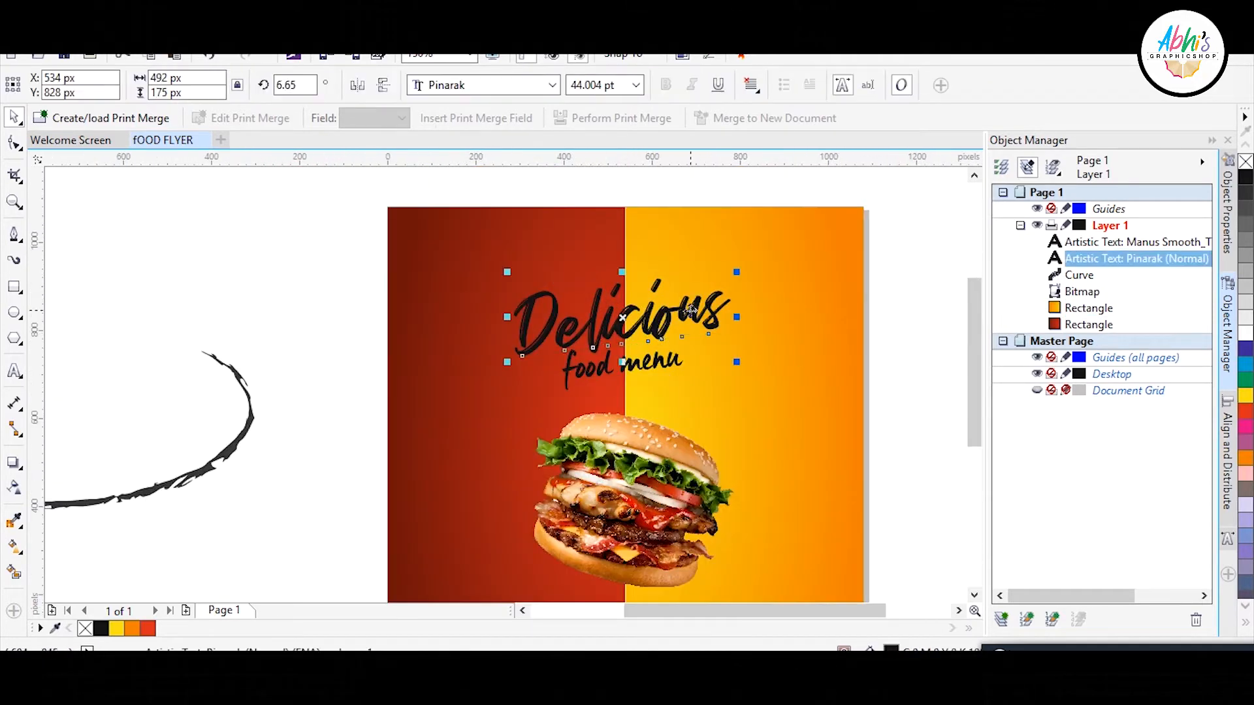
{"action": "left_click", "coordinate": [708, 323]}
{"action": "left_click", "coordinate": [713, 320]}
{"action": "left_click_drag", "start_coordinate": [737, 317], "coordinate": [764, 318]}
{"action": "left_click", "coordinate": [926, 252]}
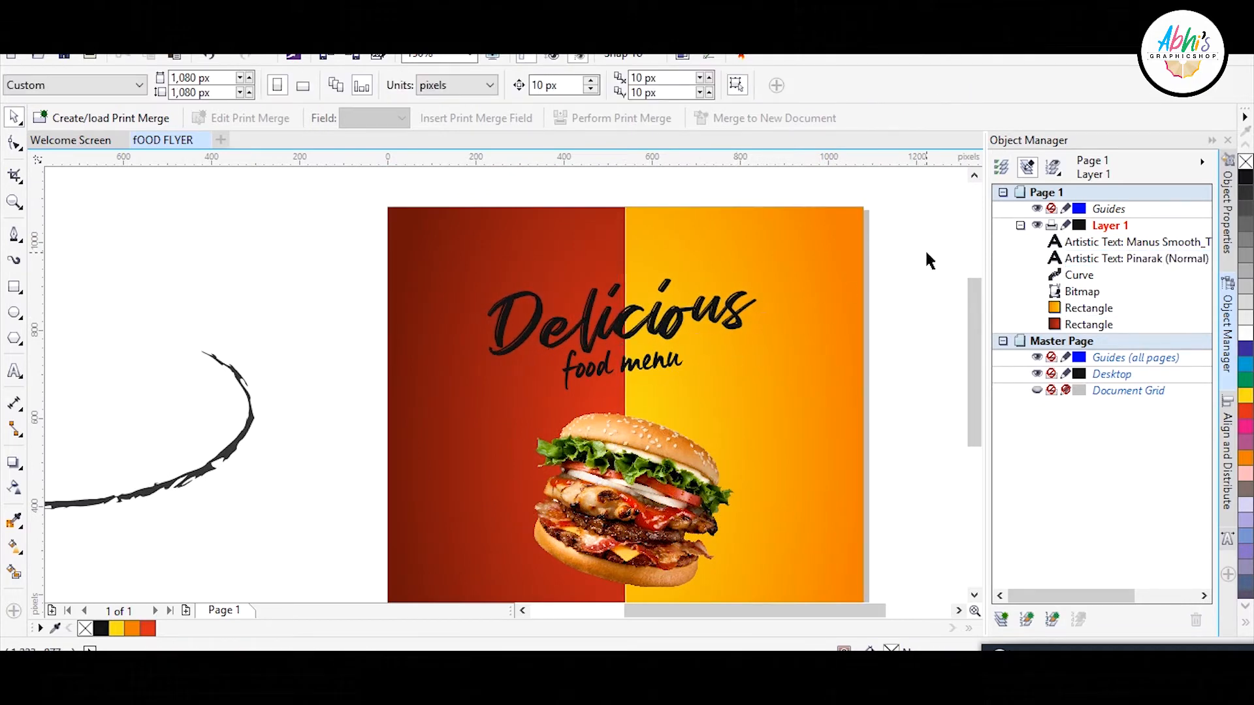
- Recolor the page-centre end of the left-half background gradient to orange and level its outer end
{"action": "left_click", "coordinate": [521, 436]}
{"action": "scroll", "coordinate": [426, 369], "scroll_direction": "down", "scroll_amount": 1}
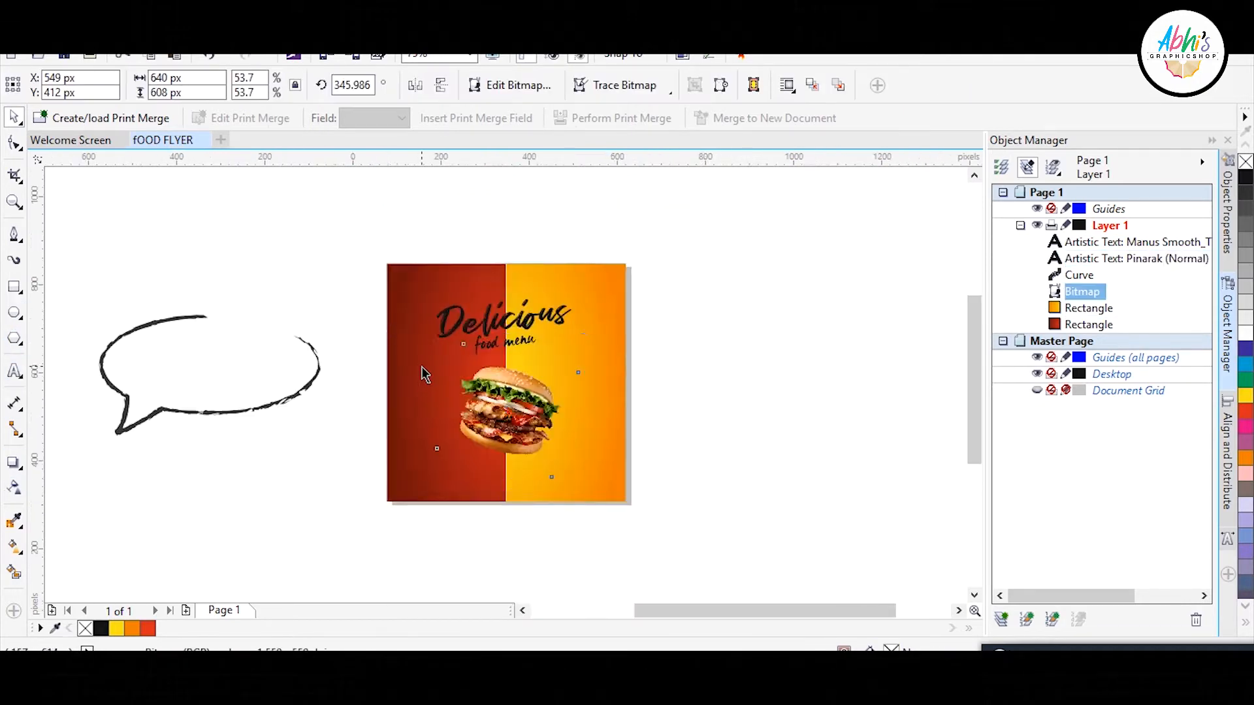
{"action": "scroll", "coordinate": [426, 370], "scroll_direction": "up", "scroll_amount": 1}
{"action": "left_click", "coordinate": [426, 370]}
{"action": "left_click", "coordinate": [16, 542]}
{"action": "scroll", "coordinate": [497, 457], "scroll_direction": "down", "scroll_amount": 2}
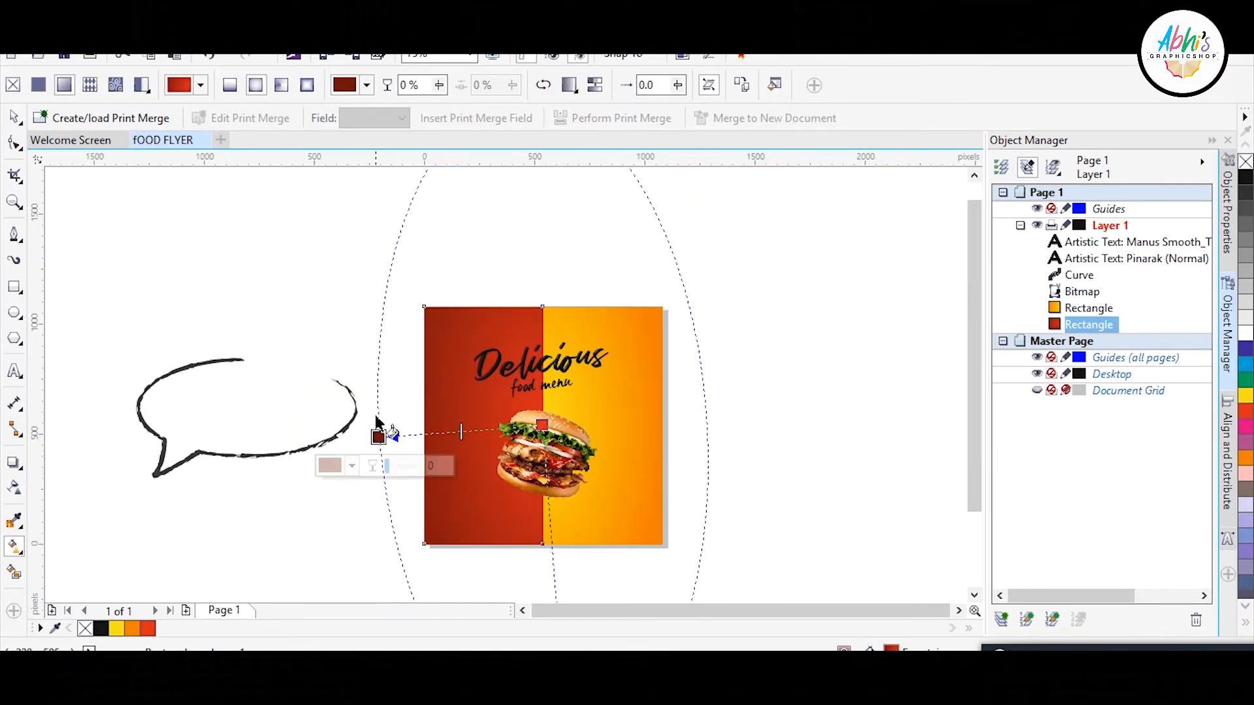
{"action": "left_click_drag", "start_coordinate": [378, 436], "coordinate": [373, 421]}
{"action": "left_click", "coordinate": [542, 425]}
{"action": "left_click", "coordinate": [508, 454]}
{"action": "left_click_drag", "start_coordinate": [592, 366], "coordinate": [602, 401]}
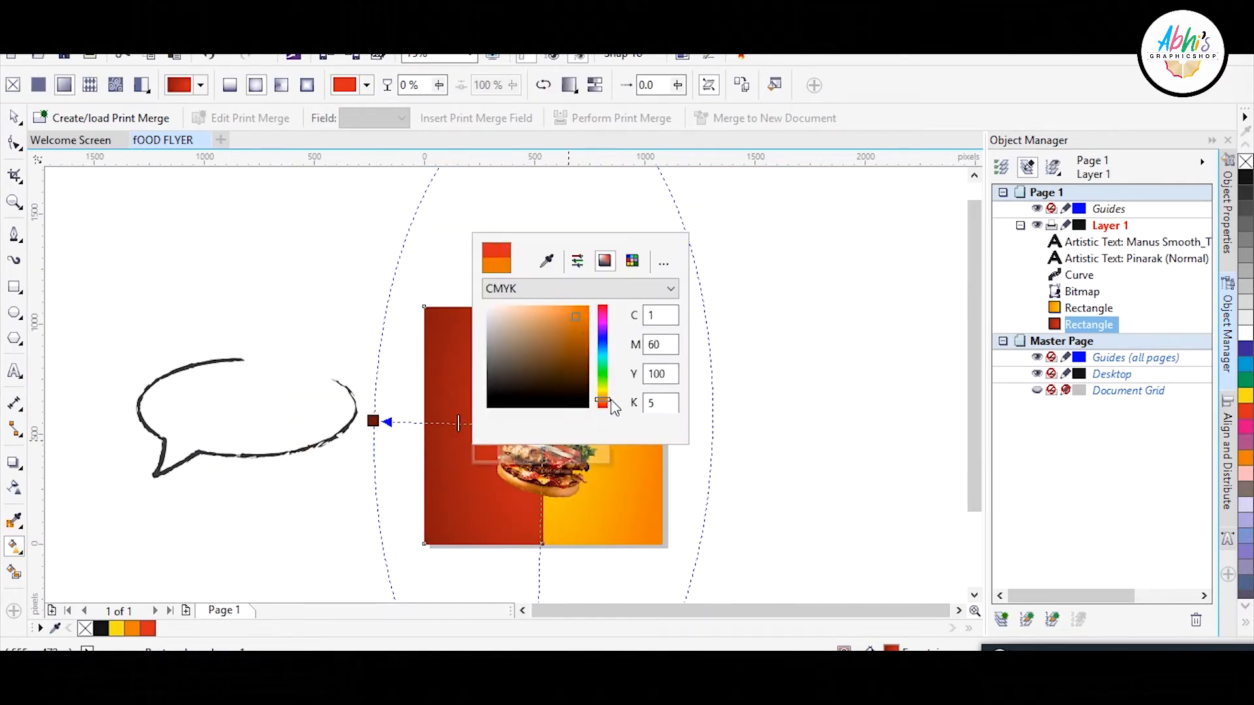
{"action": "left_click", "coordinate": [586, 309]}
{"action": "left_click", "coordinate": [756, 308]}
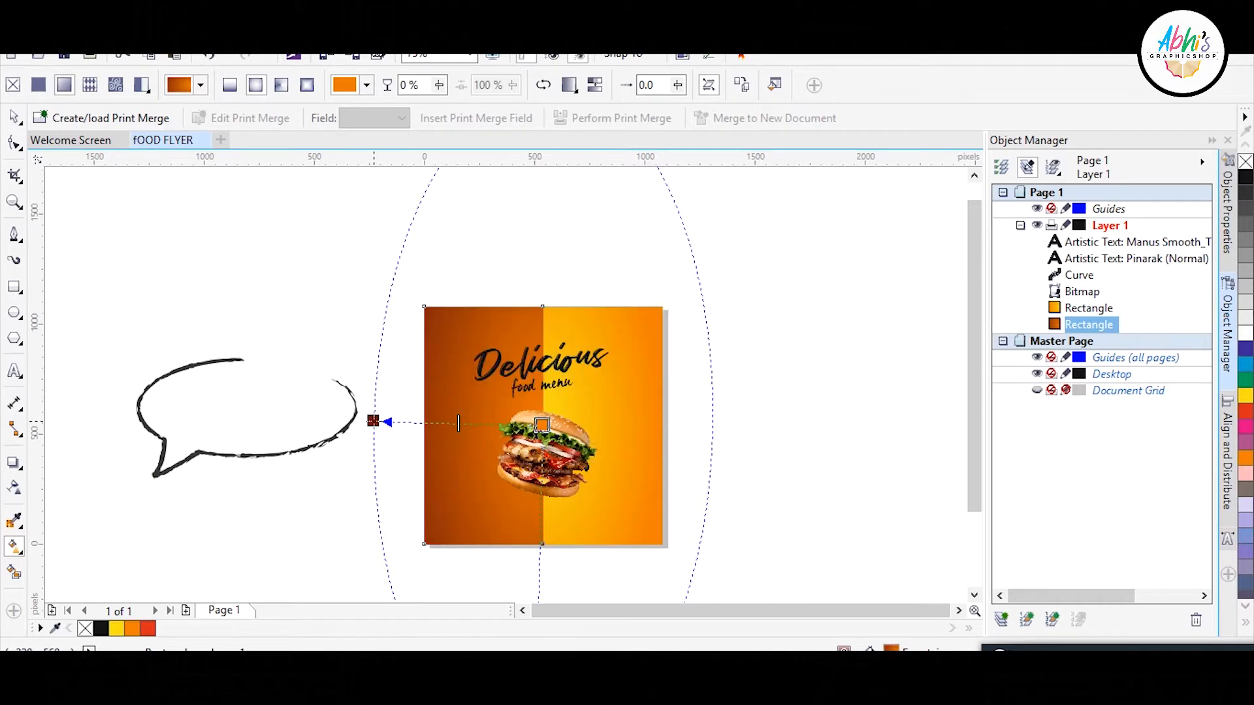
- Move the outer end of the left-half gradient slightly inward and recolor it to a brighter red
{"action": "left_click_drag", "start_coordinate": [373, 421], "coordinate": [396, 423]}
{"action": "left_click", "coordinate": [364, 453]}
{"action": "left_click", "coordinate": [443, 347]}
{"action": "left_click", "coordinate": [793, 325]}
{"action": "scroll", "coordinate": [648, 387], "scroll_direction": "up", "scroll_amount": 2}
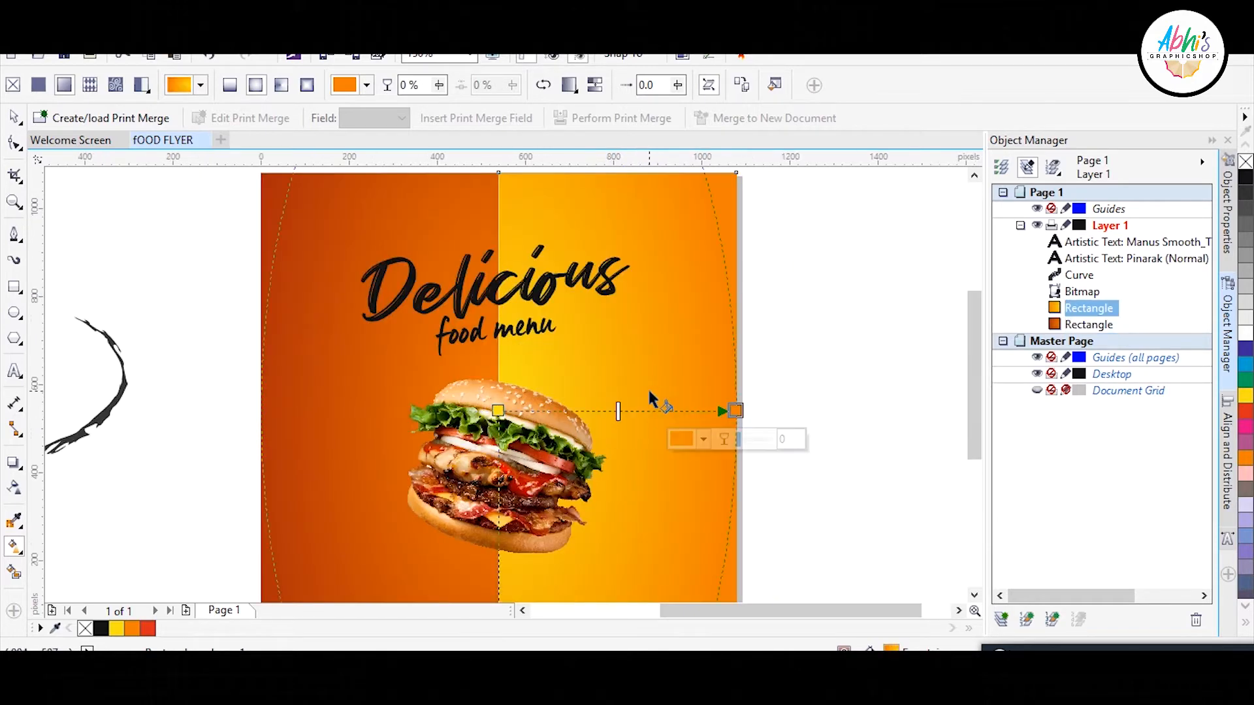
- Set the left-half gradient to deeper orange C0 M70 Y100 K0 at the page centre and dark red C11 M100 Y100 K55 at the outer end
{"action": "left_click", "coordinate": [498, 411]}
{"action": "left_click", "coordinate": [465, 438]}
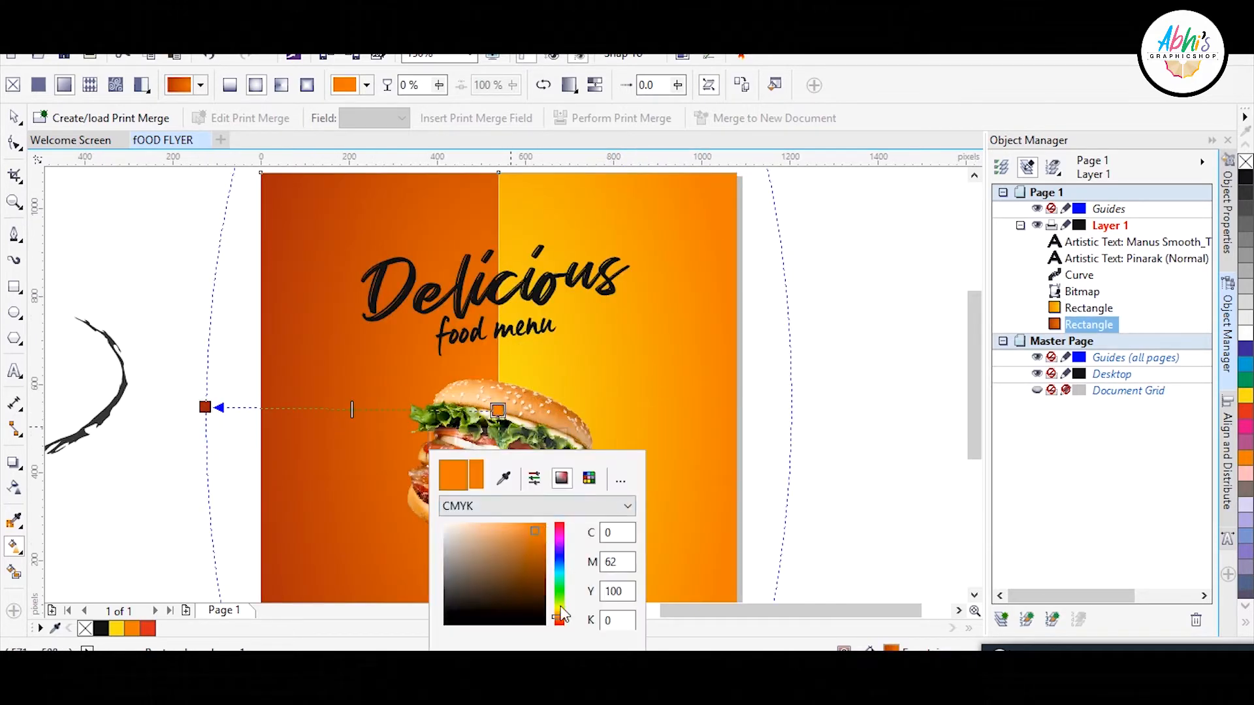
{"action": "left_click_drag", "start_coordinate": [560, 614], "coordinate": [560, 626]}
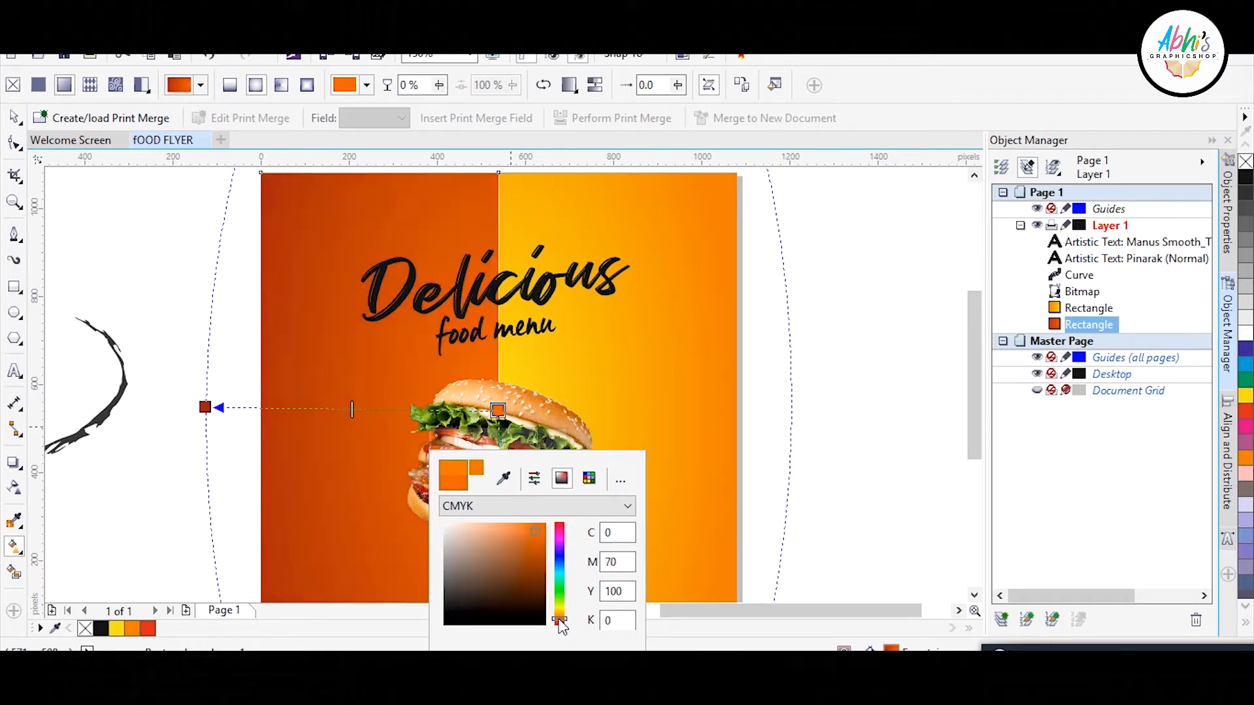
{"action": "left_click", "coordinate": [204, 407]}
{"action": "left_click", "coordinate": [171, 437]}
{"action": "left_click", "coordinate": [241, 574]}
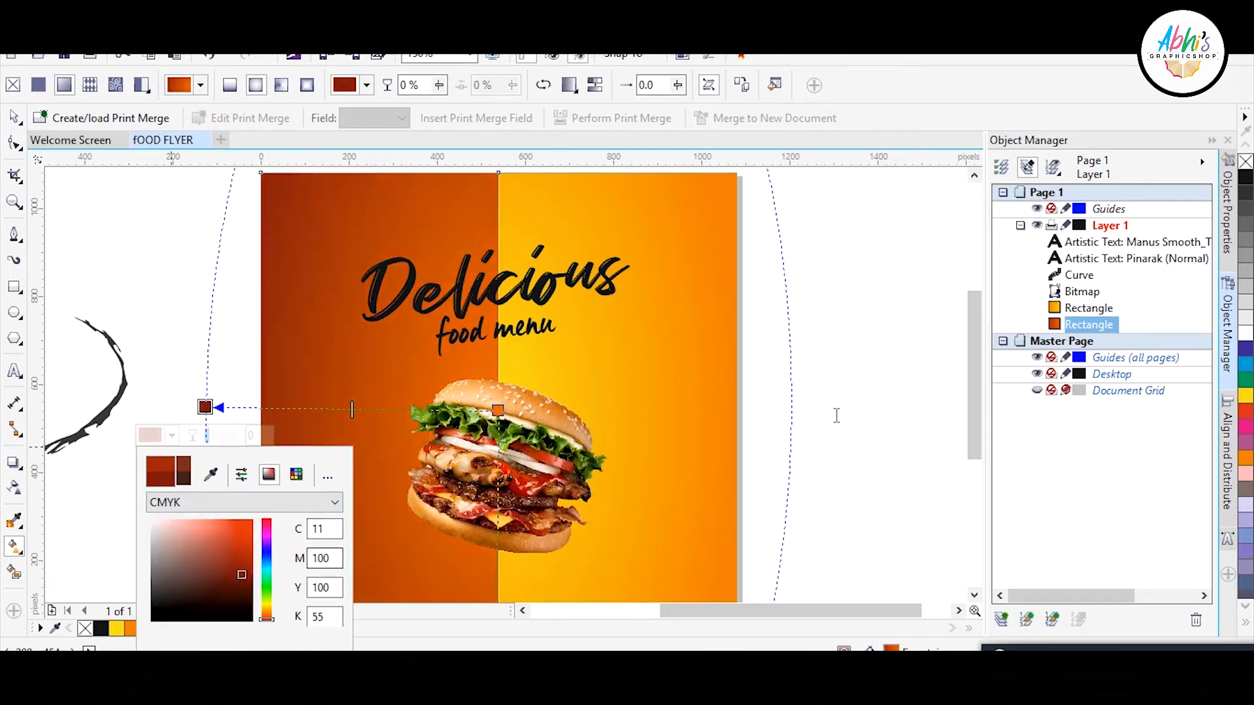
- Recolor the outer end of the right-half background gradient to a pale peach orange
{"action": "left_click", "coordinate": [622, 374]}
{"action": "left_click", "coordinate": [704, 439]}
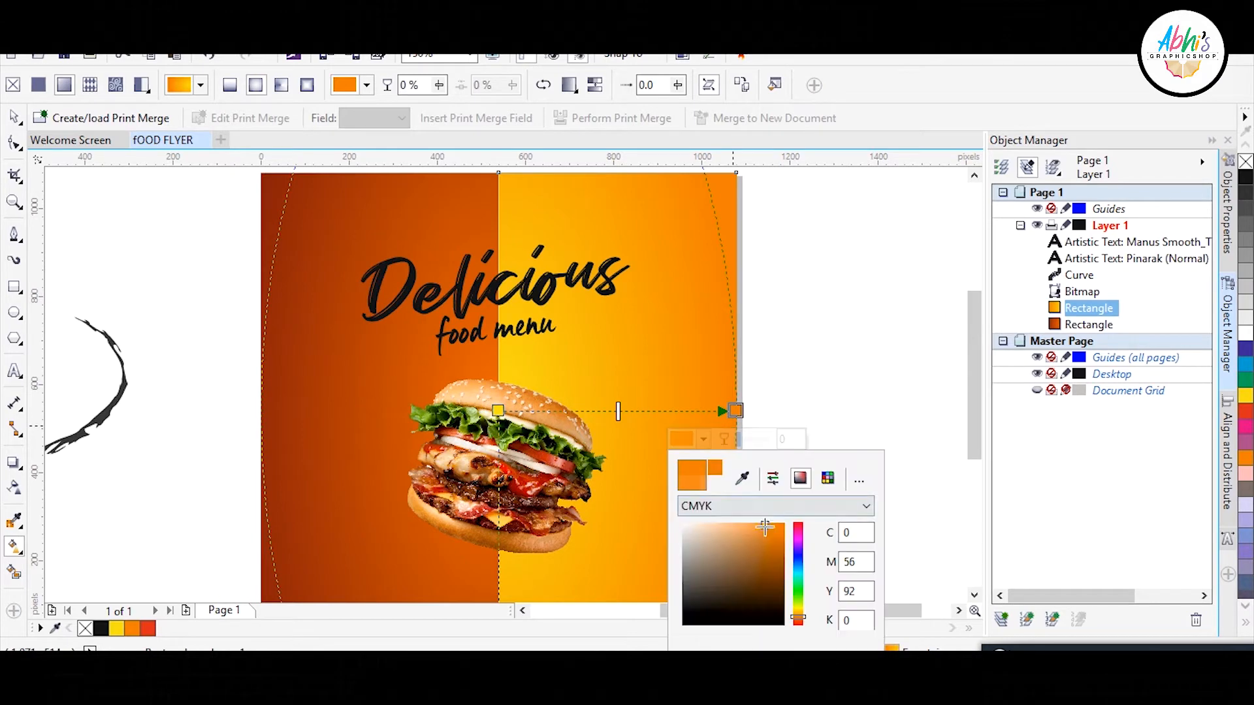
{"action": "left_click", "coordinate": [755, 522]}
{"action": "left_click_drag", "start_coordinate": [755, 514], "coordinate": [742, 508]}
{"action": "left_click", "coordinate": [810, 379]}
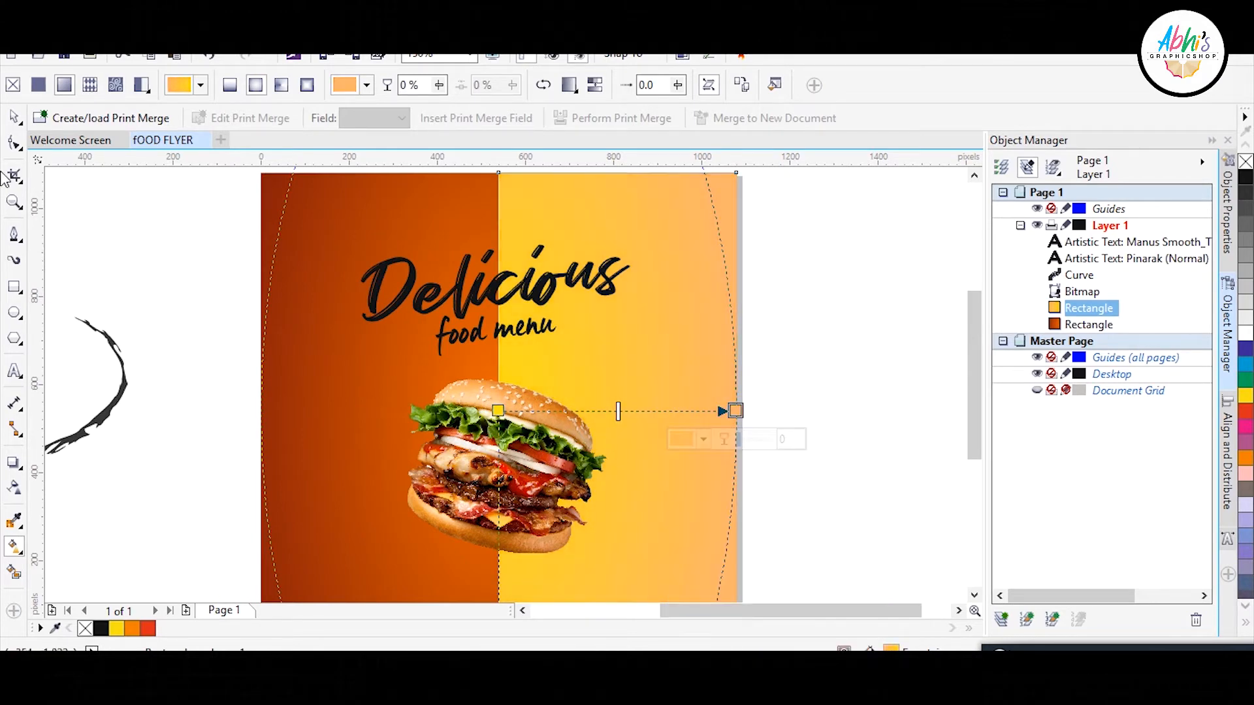
- Fill the word "Delicious" with white
{"action": "left_click", "coordinate": [15, 118]}
{"action": "left_click", "coordinate": [751, 320]}
{"action": "left_click", "coordinate": [608, 282]}
{"action": "left_click", "coordinate": [1246, 318]}
{"action": "left_click", "coordinate": [1246, 334]}
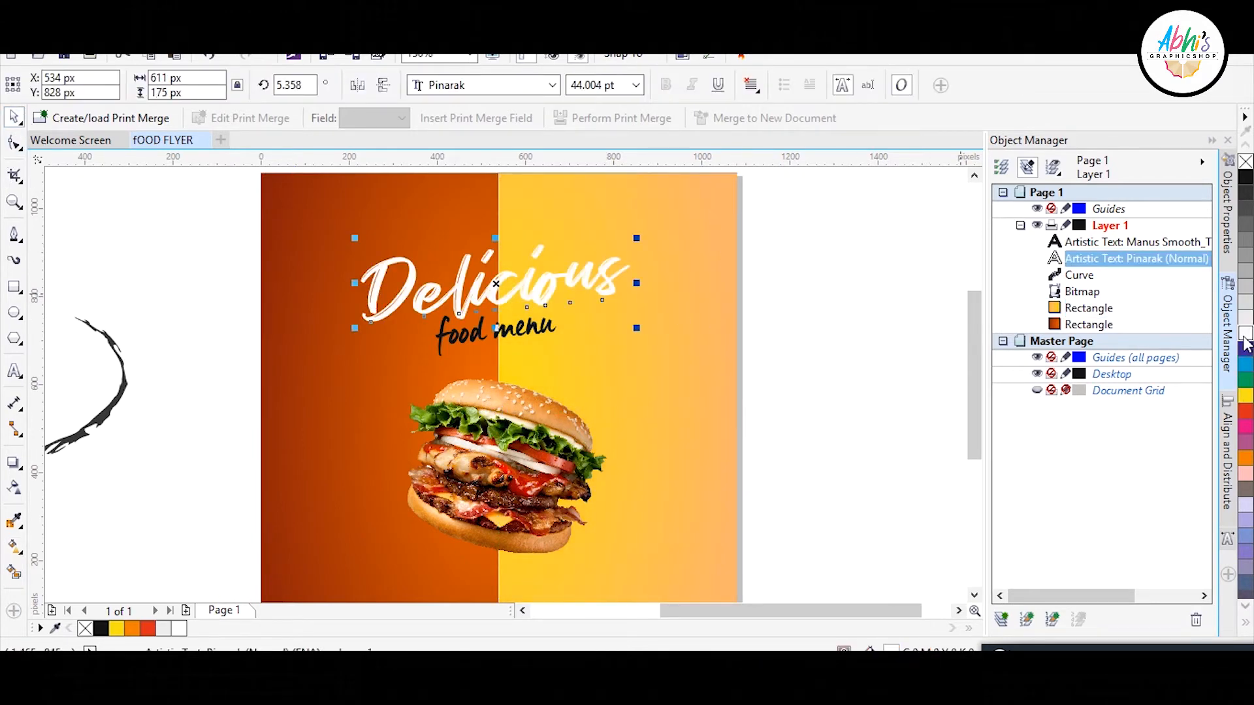
{"action": "left_click", "coordinate": [797, 307]}
- Stretch the word "Delicious" horizontally about its centre to a width of about 676 px
{"action": "scroll", "coordinate": [602, 322], "scroll_direction": "up", "scroll_amount": 1}
{"action": "left_click", "coordinate": [730, 460]}
{"action": "mouse_move", "coordinate": [787, 482]}
{"action": "left_mouse_down"}
{"action": "mouse_move", "coordinate": [828, 484]}
{"action": "mouse_move", "coordinate": [811, 486]}
{"action": "left_mouse_up"}
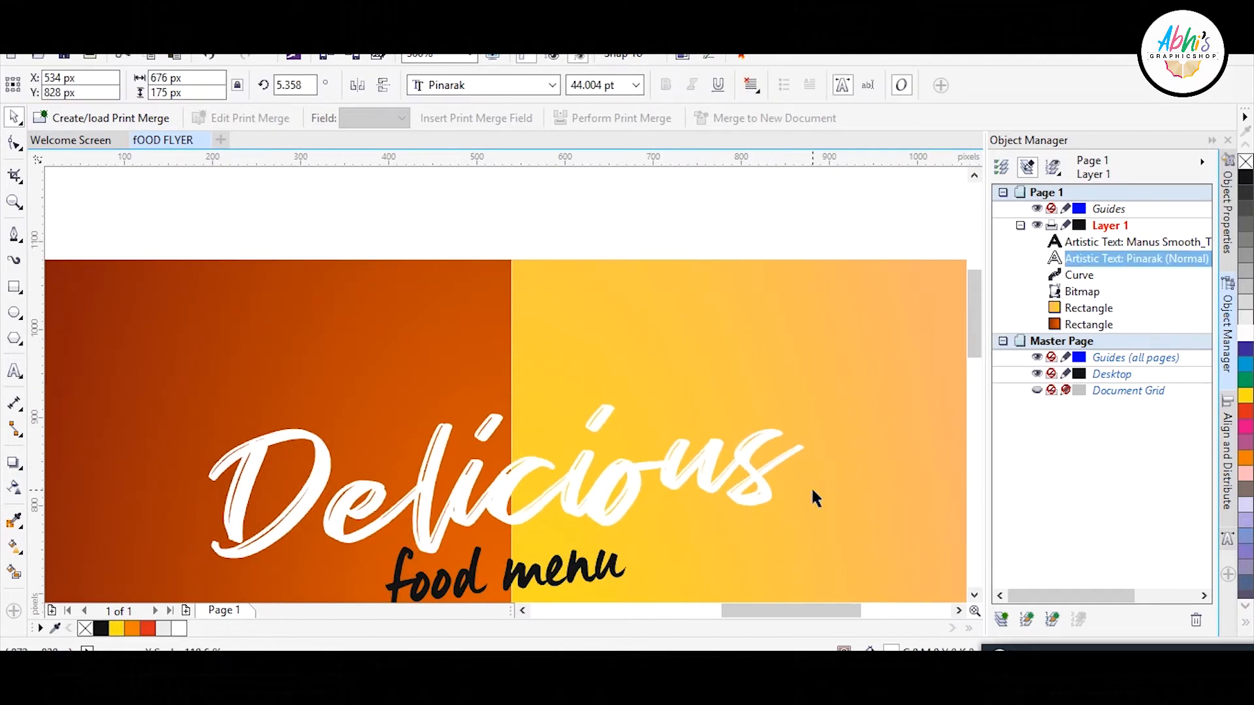
{"action": "scroll", "coordinate": [639, 471], "scroll_direction": "down", "scroll_amount": 1}
{"action": "scroll", "coordinate": [601, 526], "scroll_direction": "up", "scroll_amount": 1}
- Nudge "food menu" slightly to the right beneath "Delicious" and fill it with white
{"action": "left_click_drag", "start_coordinate": [601, 526], "coordinate": [615, 532]}
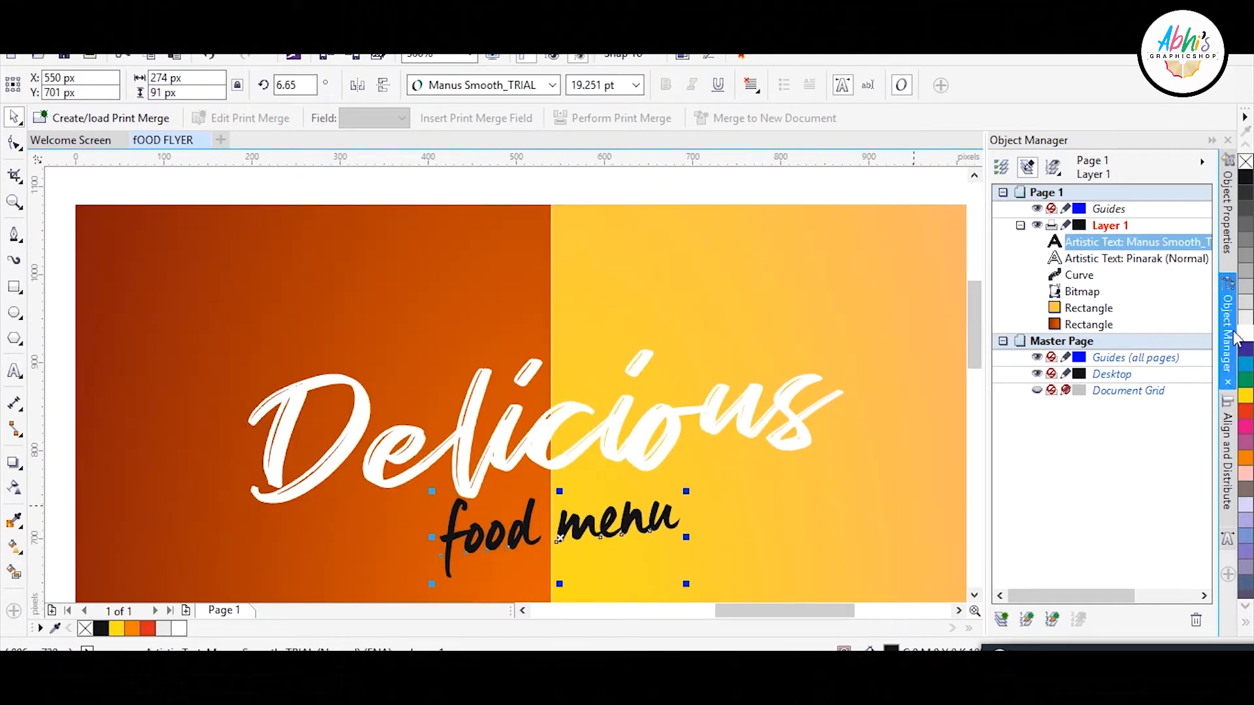
{"action": "left_click", "coordinate": [1246, 334]}
{"action": "left_click", "coordinate": [612, 239]}
{"action": "scroll", "coordinate": [613, 239], "scroll_direction": "down", "scroll_amount": 1}
{"action": "left_click", "coordinate": [610, 204]}
{"action": "scroll", "coordinate": [592, 346], "scroll_direction": "down", "scroll_amount": 1}
{"action": "scroll", "coordinate": [597, 457], "scroll_direction": "up", "scroll_amount": 1}
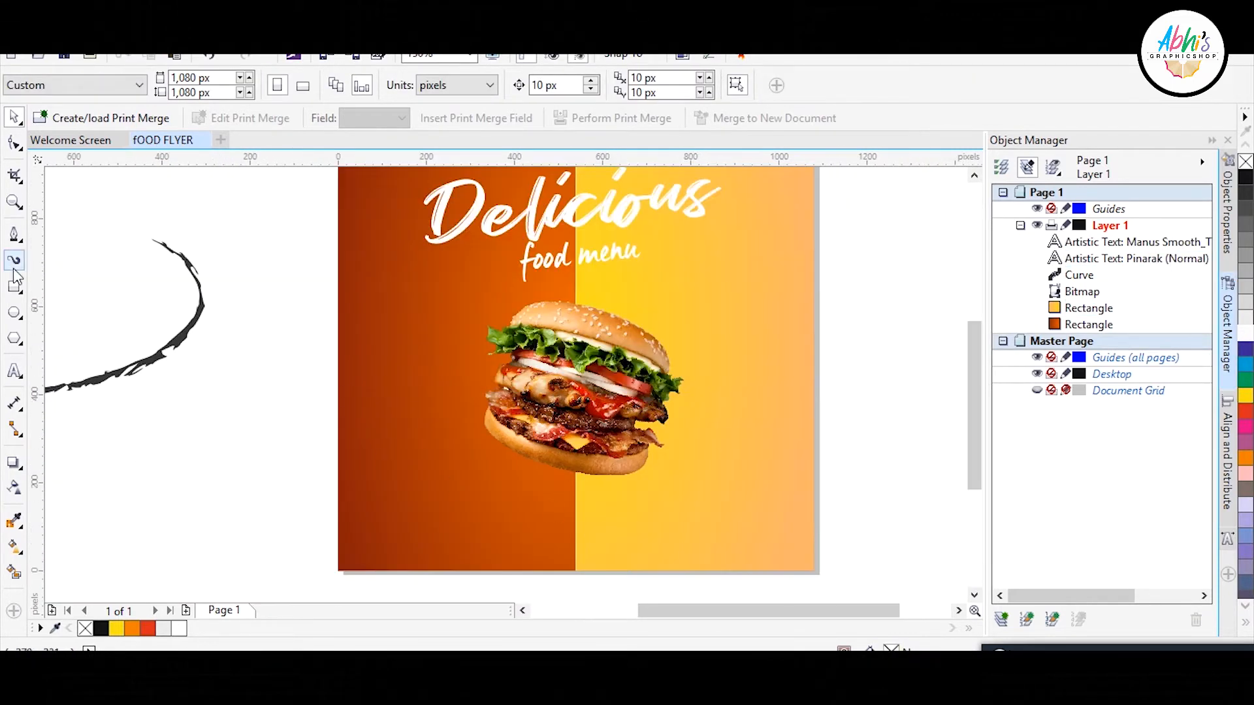
- Draw a flat ellipse about 448 × 139 px over the burger's lower bun and fill it with solid black
{"action": "left_click", "coordinate": [14, 312]}
{"action": "left_click_drag", "start_coordinate": [439, 427], "coordinate": [650, 501]}
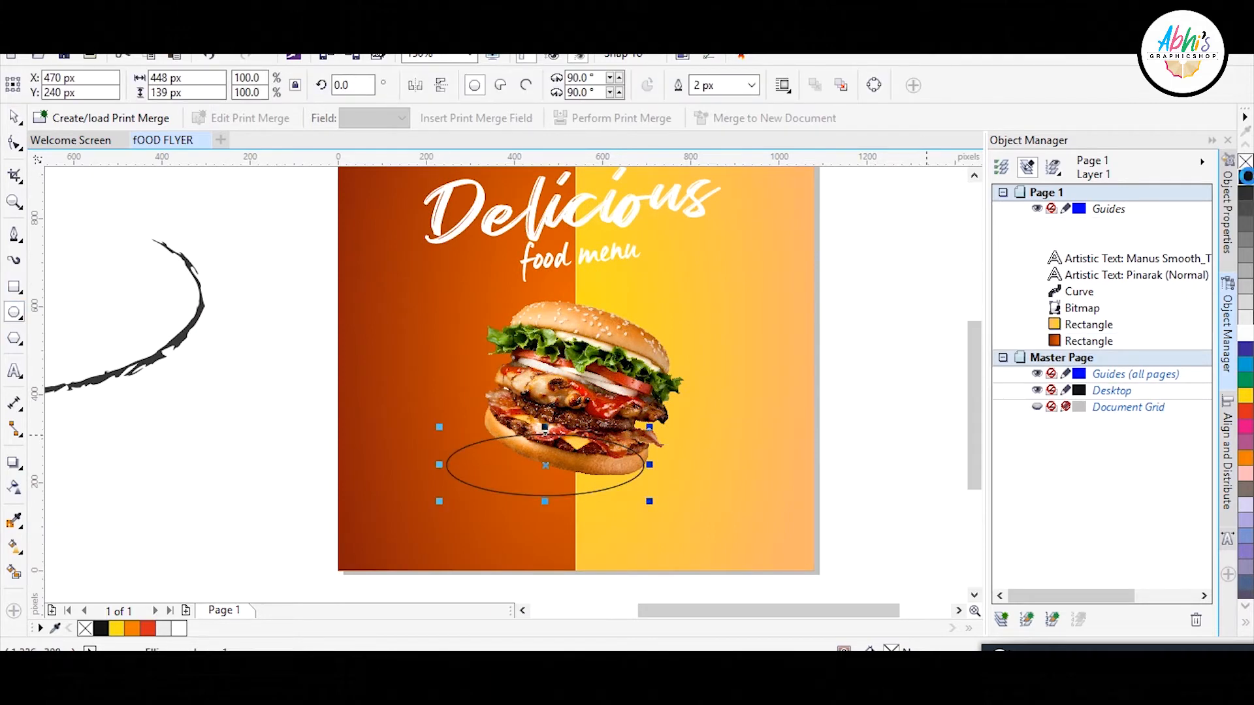
{"action": "left_click", "coordinate": [1247, 177]}
{"action": "double_click", "coordinate": [891, 649]}
{"action": "left_click", "coordinate": [765, 321]}
{"action": "left_click", "coordinate": [831, 133]}
{"action": "left_click", "coordinate": [545, 465]}
{"action": "left_click", "coordinate": [1132, 361]}
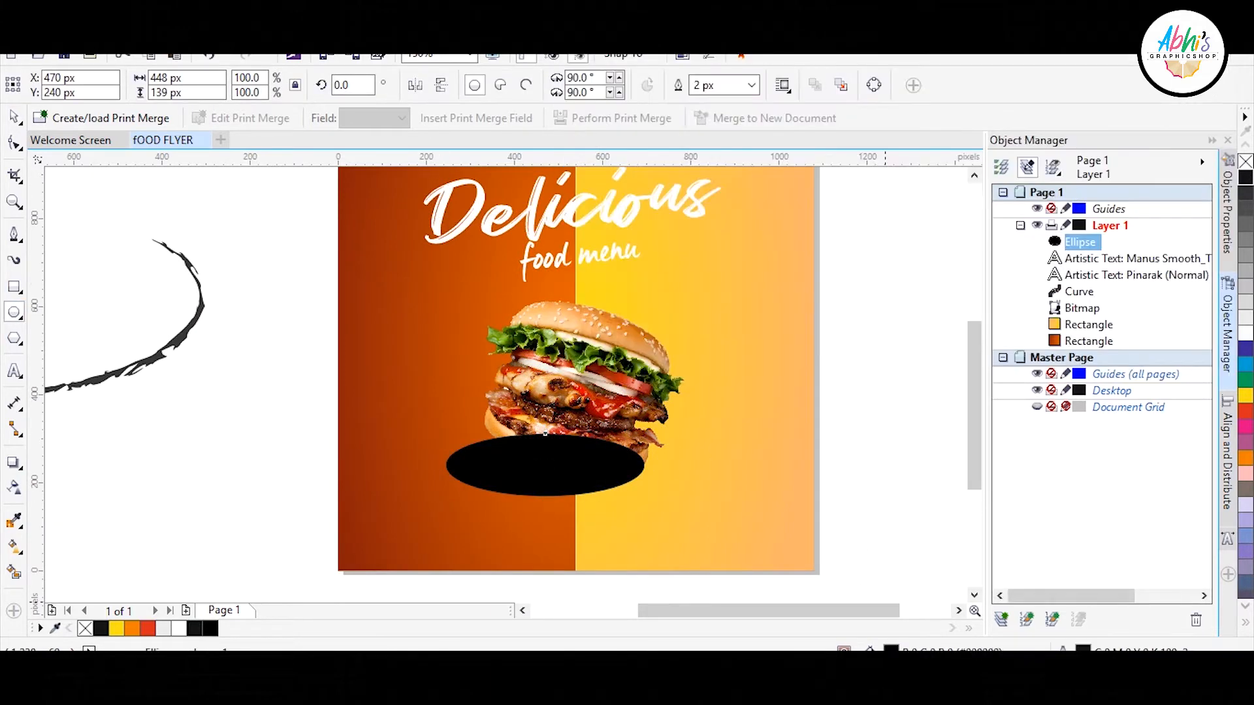
- Apply an elliptical fountain transparency to the black ellipse so it fades out like a soft shadow
{"action": "left_click", "coordinate": [15, 488]}
{"action": "left_click", "coordinate": [64, 87]}
{"action": "left_click", "coordinate": [359, 86]}
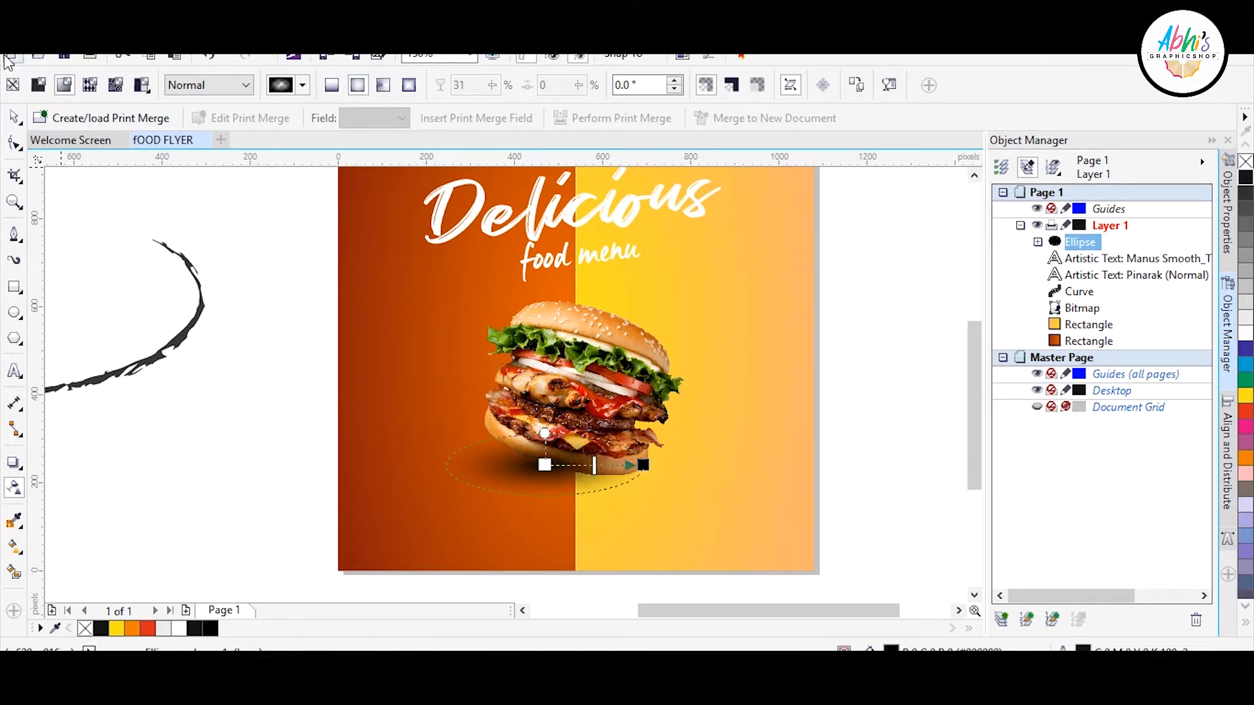
- Bring the burger in front of the shadow ellipse and widen the ellipse to about 506 px
{"action": "left_click", "coordinate": [14, 118]}
{"action": "left_click", "coordinate": [643, 371]}
{"action": "key", "text": "shift+Page_Up"}
{"action": "left_click_drag", "start_coordinate": [455, 466], "coordinate": [424, 470]}
{"action": "key", "text": "ctrl+z"}
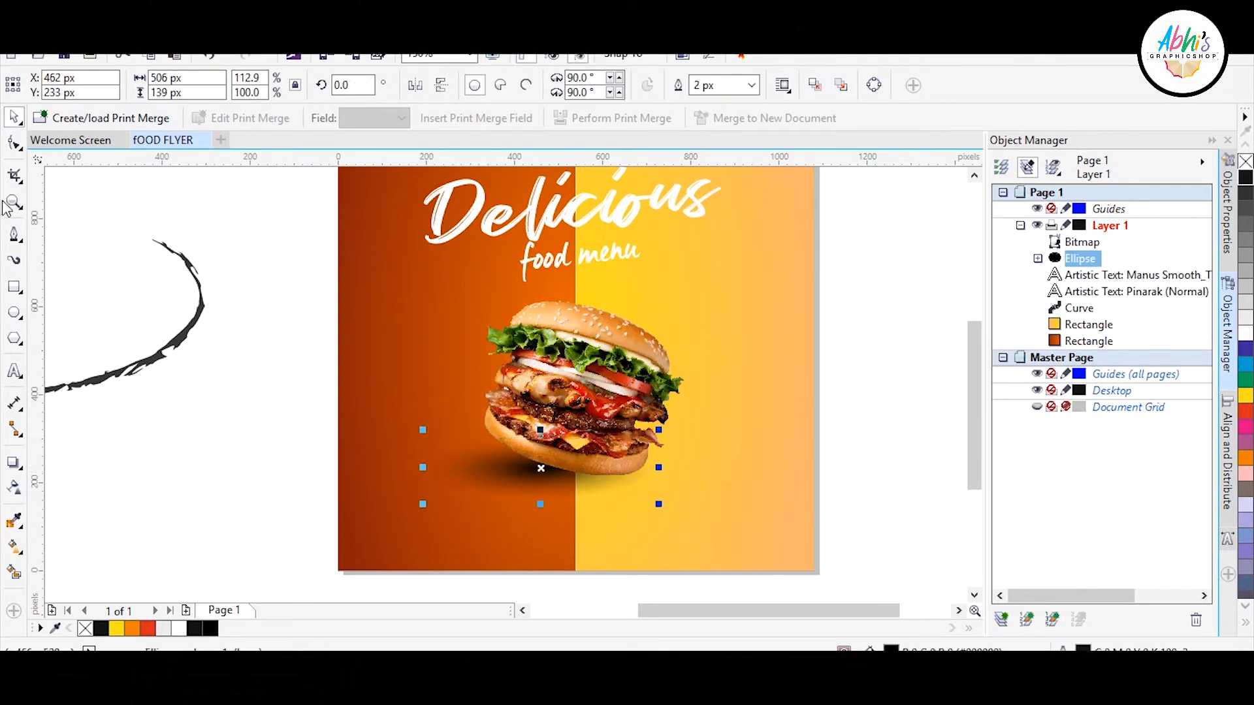
- Rotate the shadow ellipse by about 4.8° and move it just below the burger, centred at about X 492, Y 200 px
{"action": "left_click", "coordinate": [506, 482]}
{"action": "left_click", "coordinate": [451, 487]}
{"action": "left_click_drag", "start_coordinate": [665, 435], "coordinate": [664, 424]}
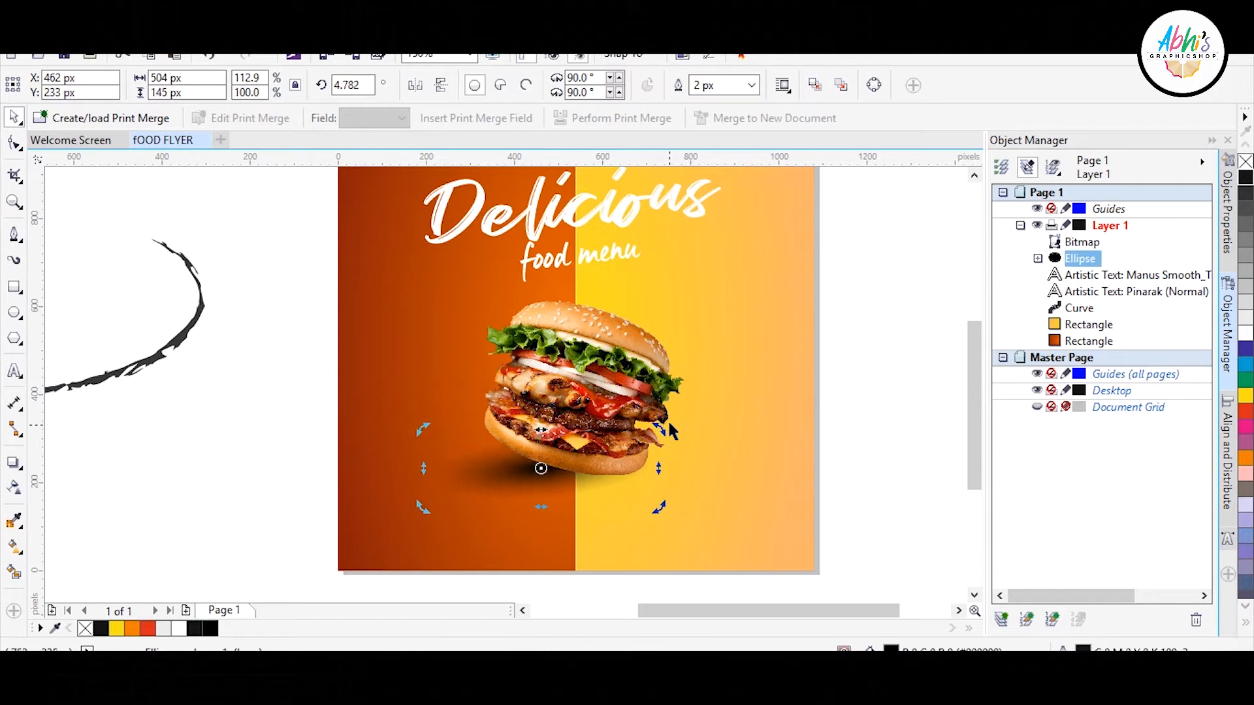
{"action": "key", "text": "Escape"}
{"action": "left_click_drag", "start_coordinate": [485, 490], "coordinate": [501, 504]}
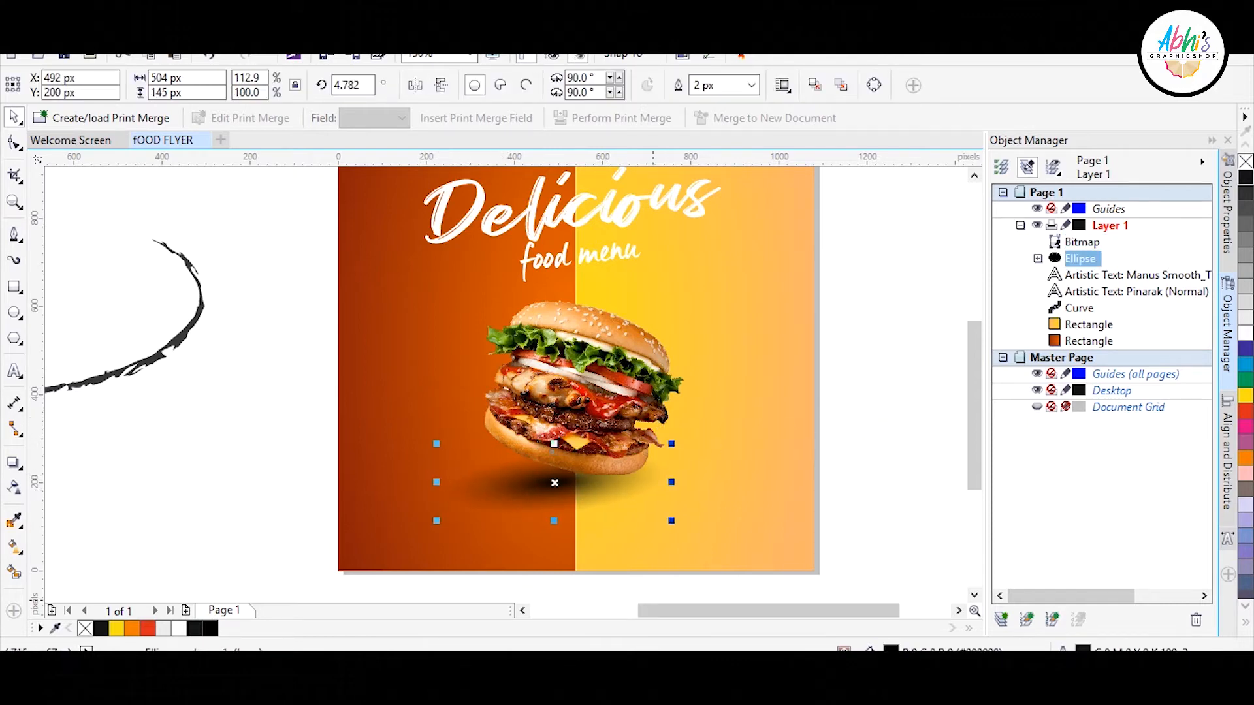
- Change the shadow ellipse's fill from black to a very dark maroon
{"action": "double_click", "coordinate": [890, 651]}
{"action": "left_click_drag", "start_coordinate": [750, 261], "coordinate": [759, 275]}
{"action": "left_click", "coordinate": [1106, 359]}
{"action": "left_click", "coordinate": [858, 263]}
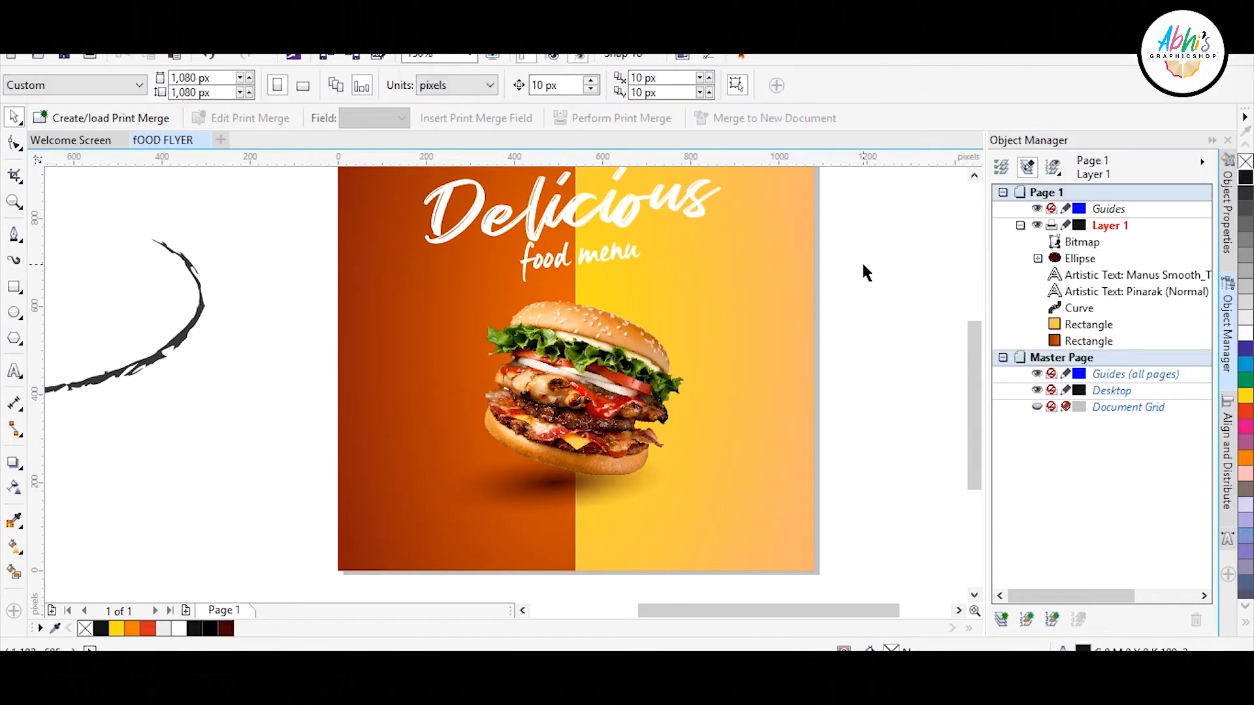
- Draw two closed teardrop splashes with the Pen tool fanning out from the final "s" of "Delicious", together about 74 × 45 px
{"action": "scroll", "coordinate": [683, 256], "scroll_direction": "up", "scroll_amount": 2}
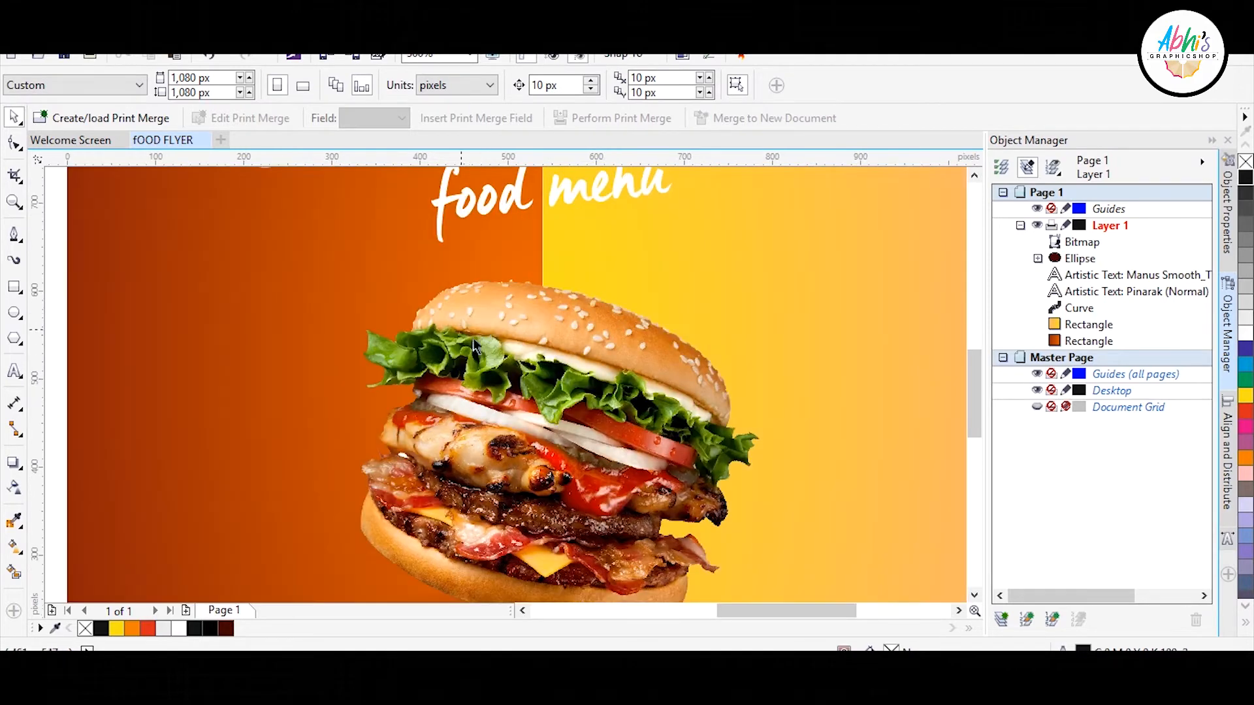
{"action": "scroll", "coordinate": [683, 256], "scroll_direction": "down", "scroll_amount": 2}
{"action": "scroll", "coordinate": [656, 271], "scroll_direction": "up", "scroll_amount": 2}
{"action": "scroll", "coordinate": [656, 274], "scroll_direction": "up", "scroll_amount": 2}
{"action": "key", "text": "F5"}
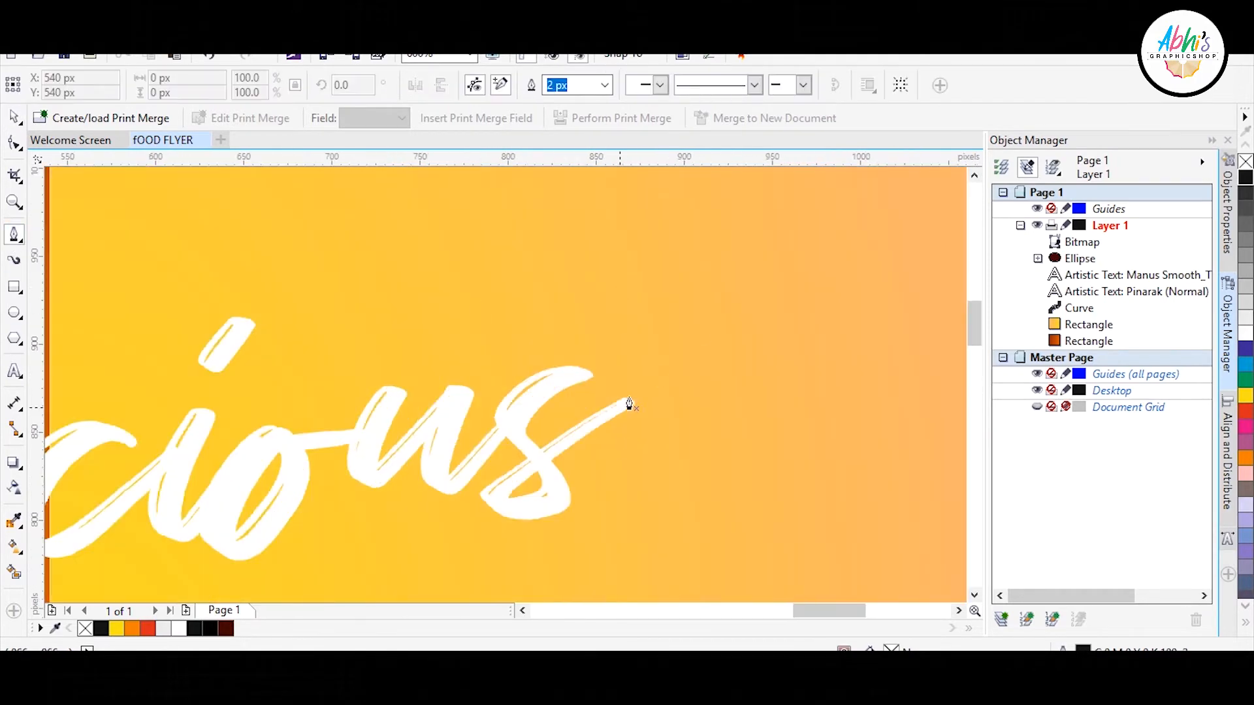
{"action": "left_click", "coordinate": [640, 390]}
{"action": "mouse_move", "coordinate": [764, 371]}
{"action": "left_mouse_down"}
{"action": "mouse_move", "coordinate": [789, 410]}
{"action": "mouse_move", "coordinate": [778, 455]}
{"action": "left_mouse_up"}
{"action": "left_click", "coordinate": [655, 390]}
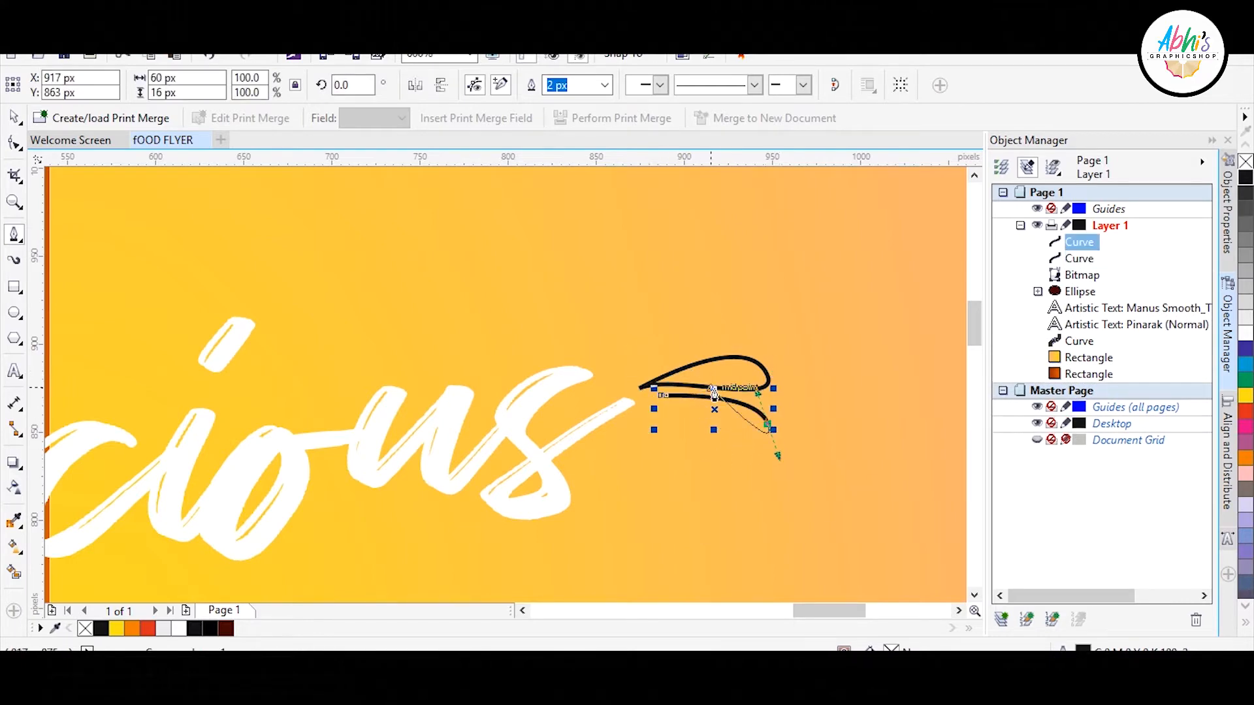
{"action": "left_click", "coordinate": [661, 396]}
- Remove the outlines of both teardrop splashes and fill them with red #C93030
{"action": "left_click", "coordinate": [15, 117]}
{"action": "left_click", "coordinate": [740, 377], "text": "shift"}
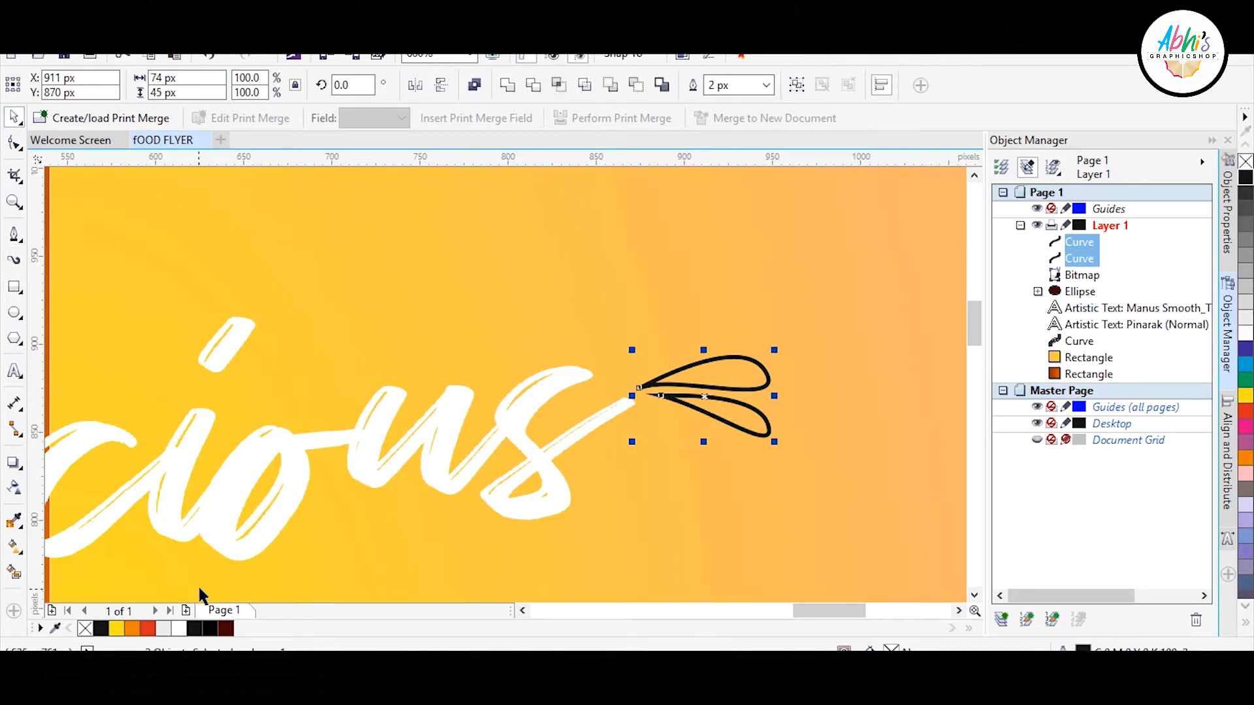
{"action": "left_click", "coordinate": [223, 625]}
{"action": "right_click", "coordinate": [90, 628]}
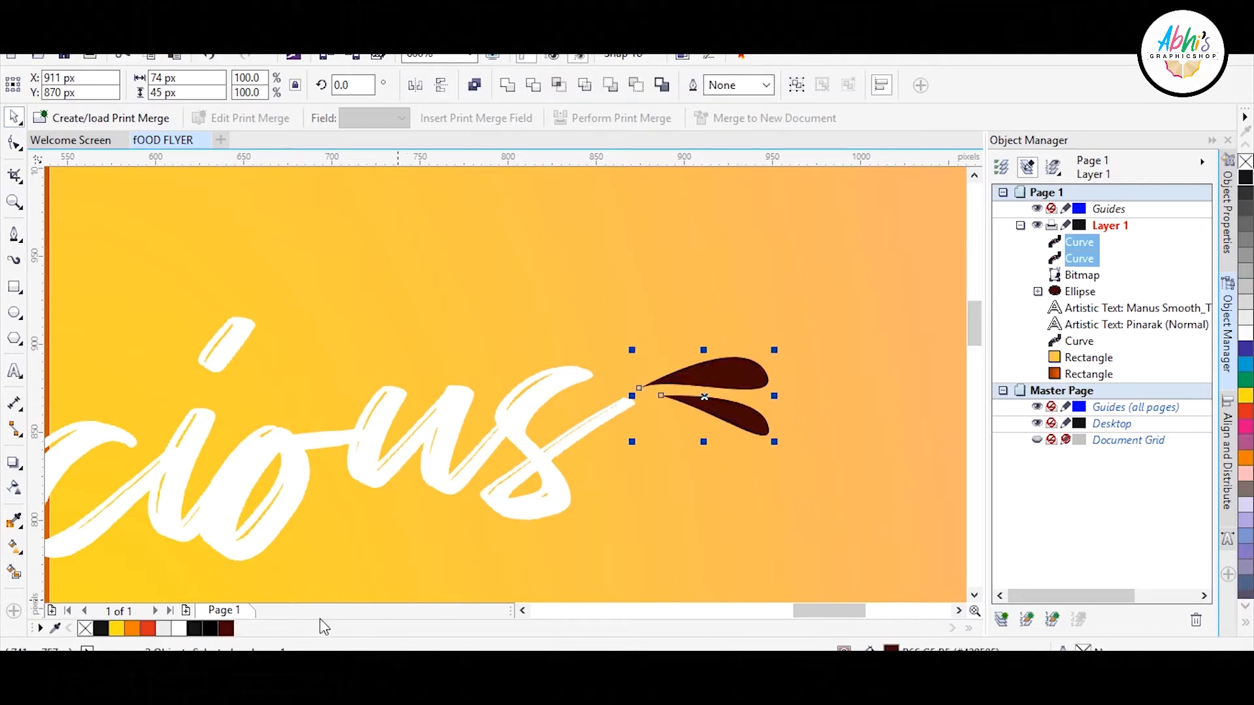
{"action": "key", "text": "shift+F11"}
{"action": "left_click_drag", "start_coordinate": [678, 246], "coordinate": [722, 169]}
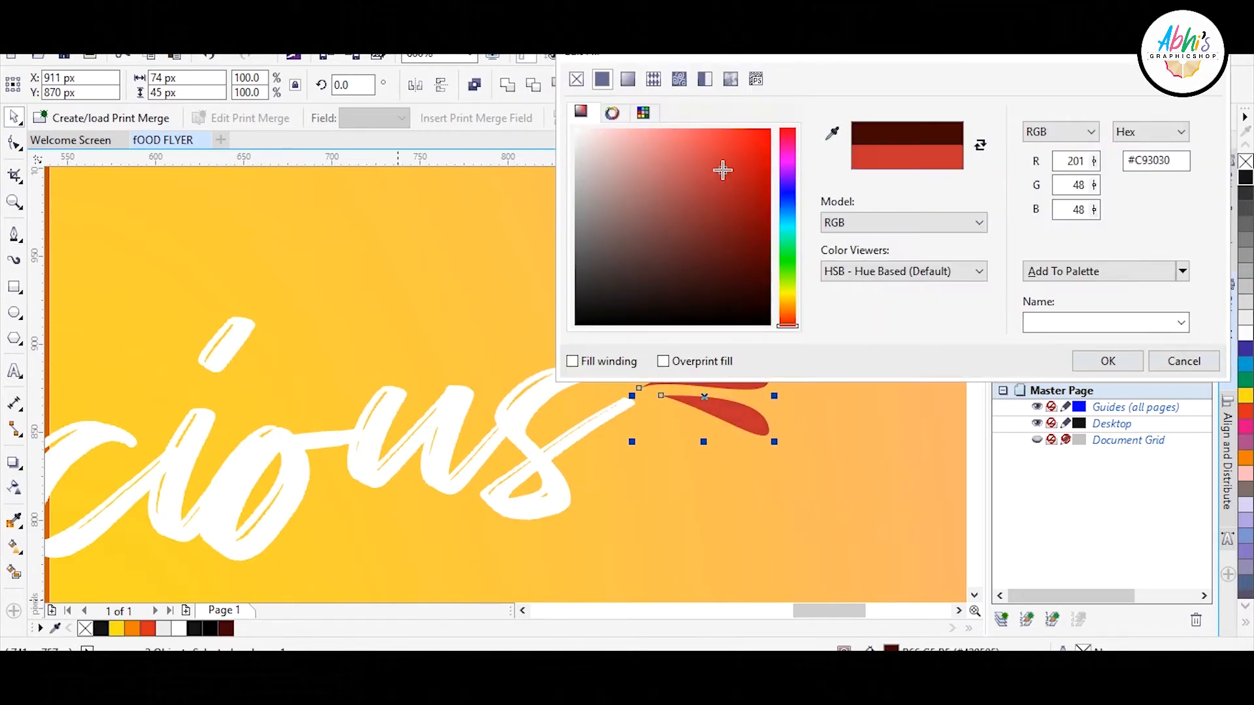
{"action": "left_click", "coordinate": [1103, 361]}
- Scale both red teardrop splashes down together to about 50 px wide beside the final "s"
{"action": "scroll", "coordinate": [907, 327], "scroll_direction": "down", "scroll_amount": 1}
{"action": "left_click", "coordinate": [907, 328]}
{"action": "scroll", "coordinate": [690, 356], "scroll_direction": "up", "scroll_amount": 1}
{"action": "left_click", "coordinate": [690, 356]}
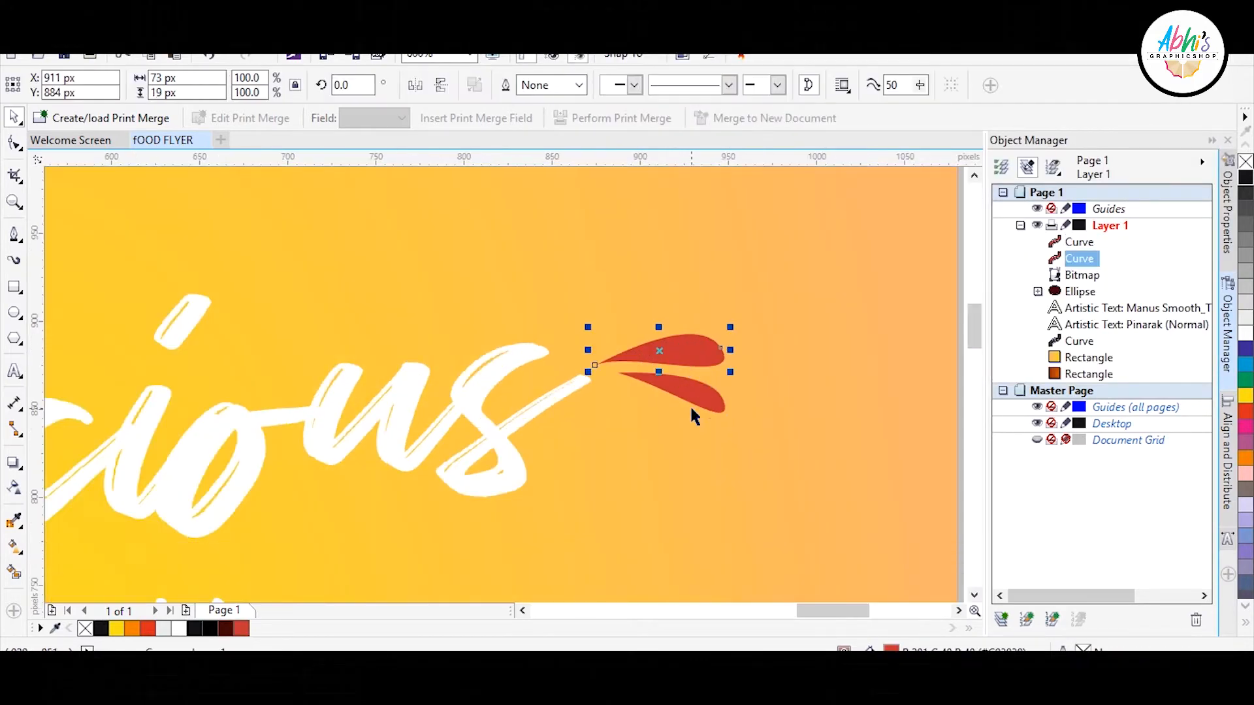
{"action": "left_click", "coordinate": [690, 406], "text": "shift"}
{"action": "left_click", "coordinate": [704, 408], "text": "shift"}
{"action": "left_click", "coordinate": [743, 422], "text": "shift"}
{"action": "left_click_drag", "start_coordinate": [730, 420], "coordinate": [655, 364]}
{"action": "scroll", "coordinate": [654, 364], "scroll_direction": "down", "scroll_amount": 2}
- Nudge the upper red teardrop splash slightly down and to the right, closer to the lower one
{"action": "scroll", "coordinate": [716, 360], "scroll_direction": "up", "scroll_amount": 5}
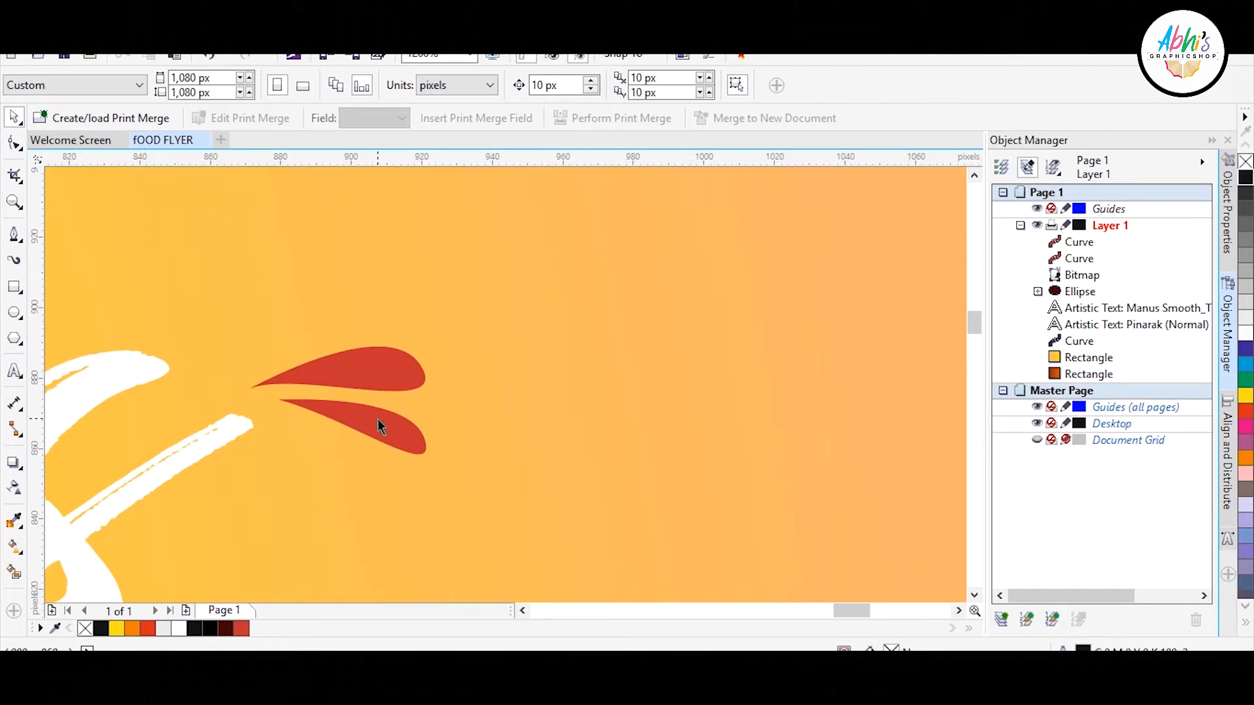
{"action": "left_click_drag", "start_coordinate": [372, 361], "coordinate": [381, 374]}
{"action": "scroll", "coordinate": [534, 354], "scroll_direction": "down", "scroll_amount": 2}
{"action": "left_click", "coordinate": [824, 314]}
{"action": "scroll", "coordinate": [692, 375], "scroll_direction": "down", "scroll_amount": 1}
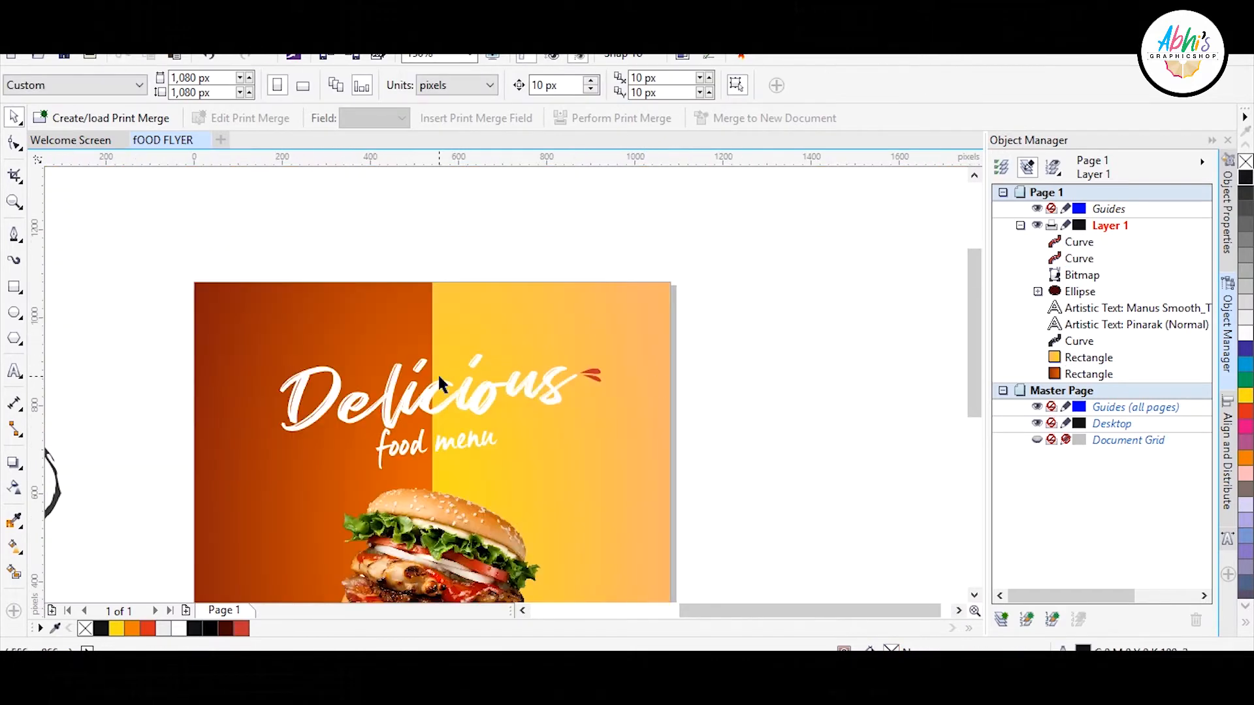
- Draw a closed upright teardrop about 19 × 36 px with the Pen tool above the dot of the second "i" in "Delicious"
{"action": "scroll", "coordinate": [440, 378], "scroll_direction": "up", "scroll_amount": 1}
{"action": "scroll", "coordinate": [523, 314], "scroll_direction": "up", "scroll_amount": 3}
{"action": "scroll", "coordinate": [555, 281], "scroll_direction": "down", "scroll_amount": 1}
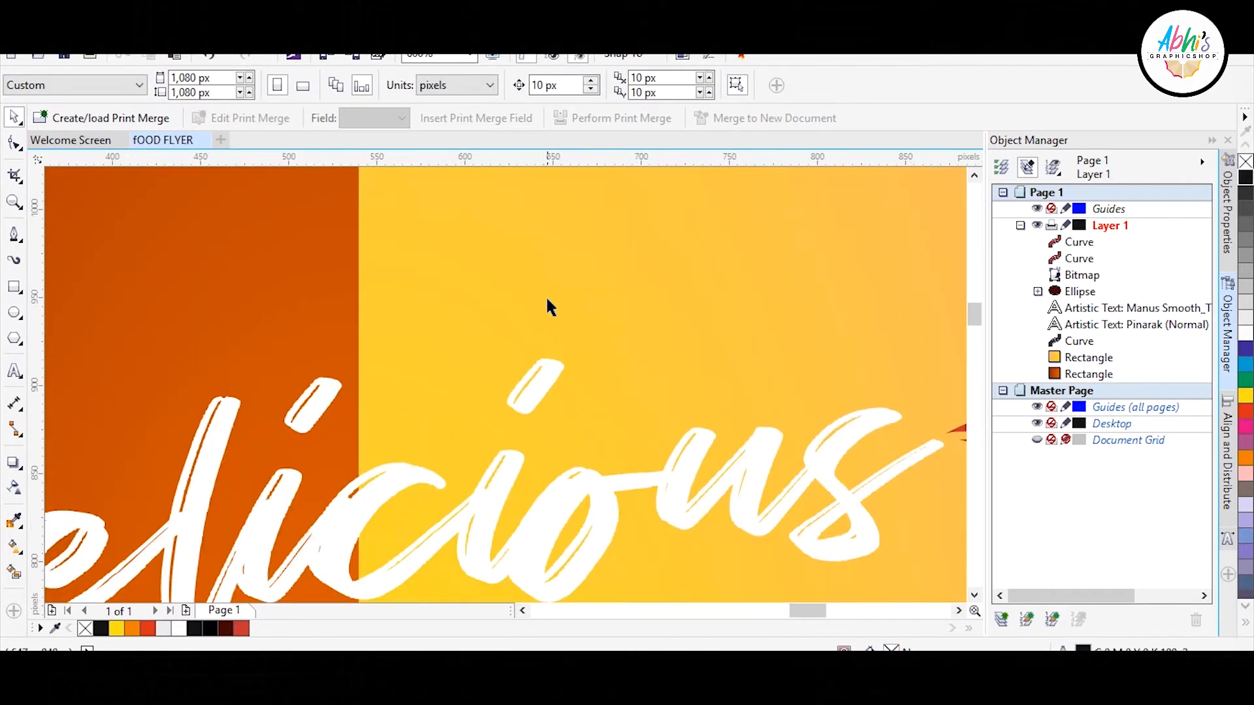
{"action": "scroll", "coordinate": [510, 255], "scroll_direction": "up", "scroll_amount": 1}
{"action": "left_click", "coordinate": [19, 229]}
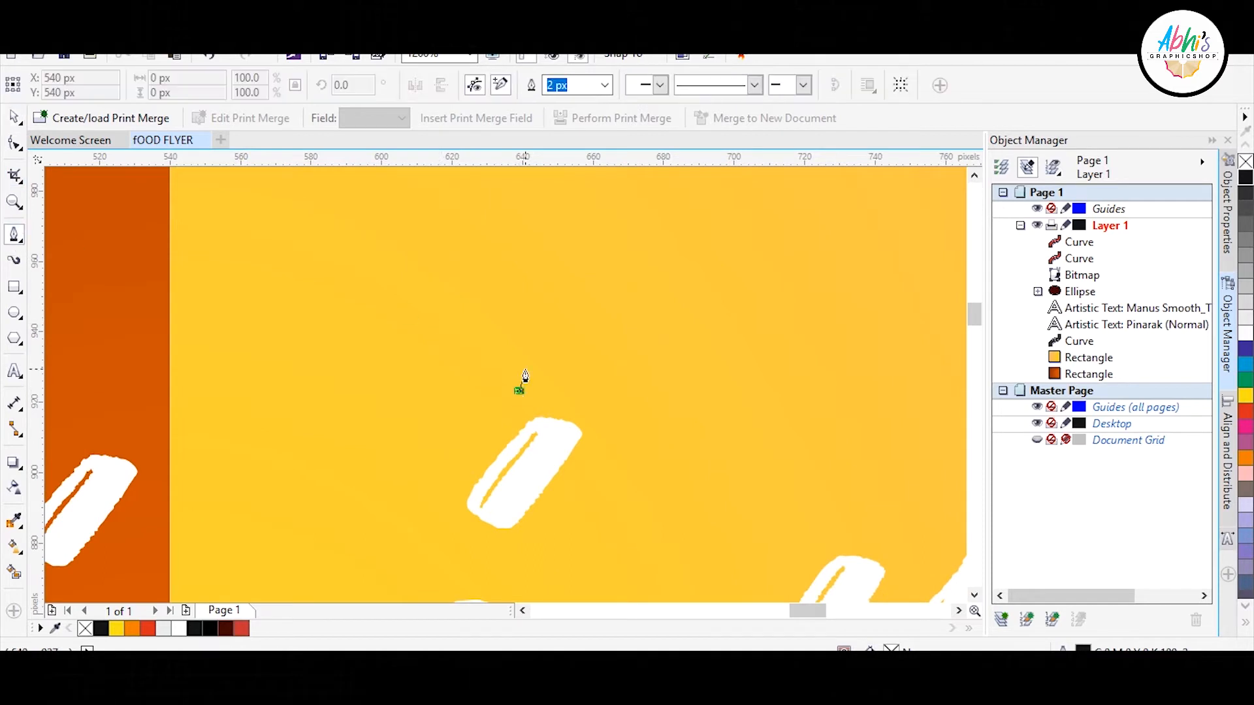
{"action": "left_click_drag", "start_coordinate": [611, 264], "coordinate": [613, 260]}
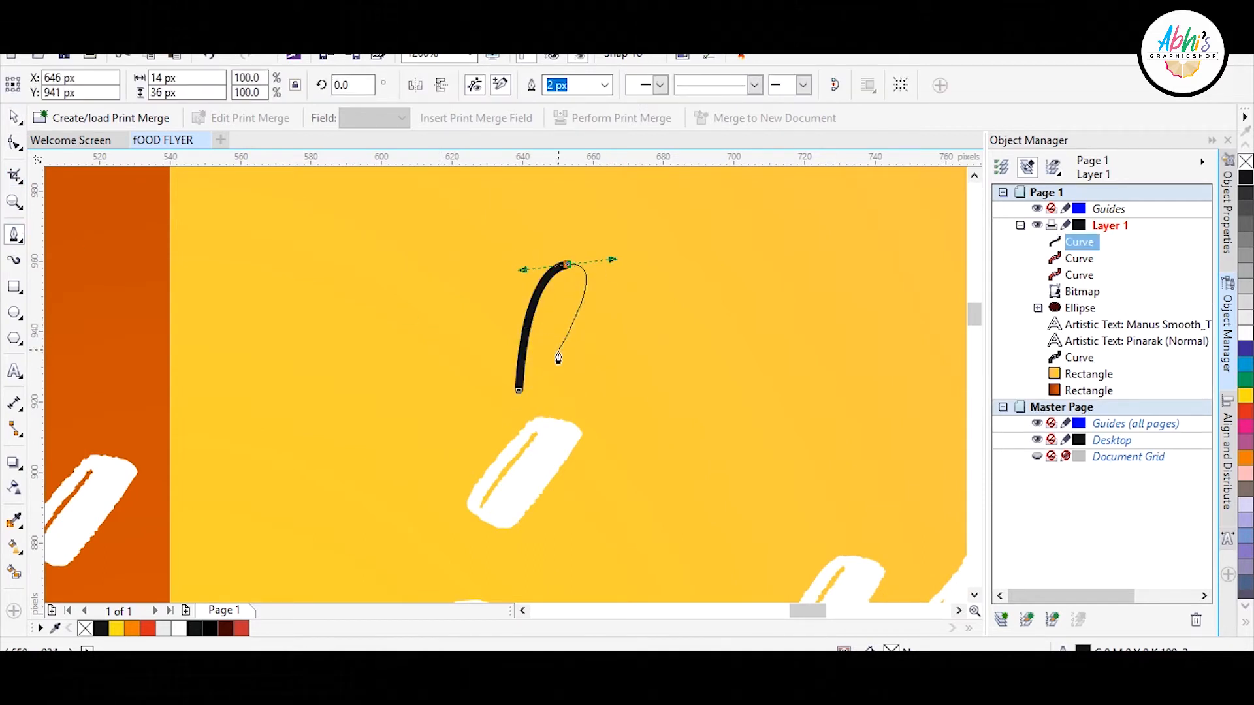
{"action": "left_click", "coordinate": [522, 390]}
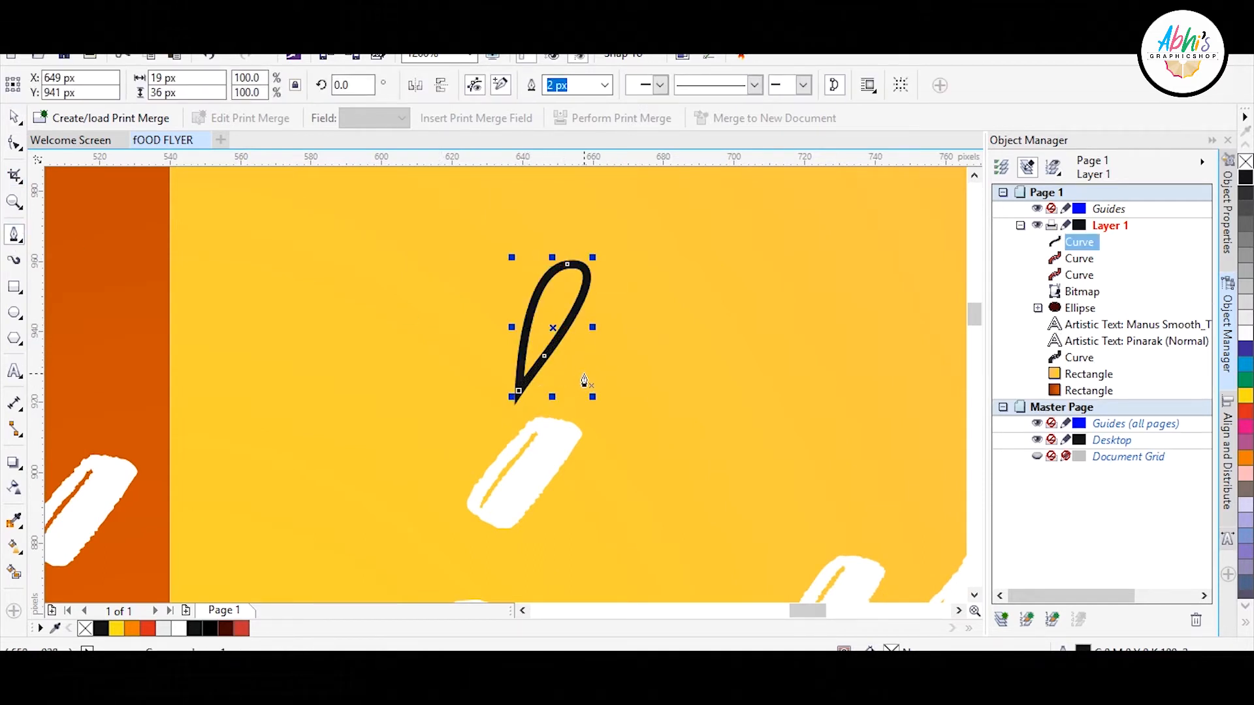
- Draw a second closed teardrop leaning to the right beside the upright one above the second "i"
{"action": "scroll", "coordinate": [584, 375], "scroll_direction": "up", "scroll_amount": 1}
{"action": "left_click", "coordinate": [505, 398]}
{"action": "left_click_drag", "start_coordinate": [755, 283], "coordinate": [834, 322]}
{"action": "left_click_drag", "start_coordinate": [506, 398], "coordinate": [725, 343]}
- Draw a third closed teardrop about 28 × 29 px leaning to the left of the upright one above the second "i"
{"action": "scroll", "coordinate": [735, 388], "scroll_direction": "down", "scroll_amount": 1}
{"action": "scroll", "coordinate": [568, 396], "scroll_direction": "up", "scroll_amount": 1}
{"action": "left_click", "coordinate": [593, 416]}
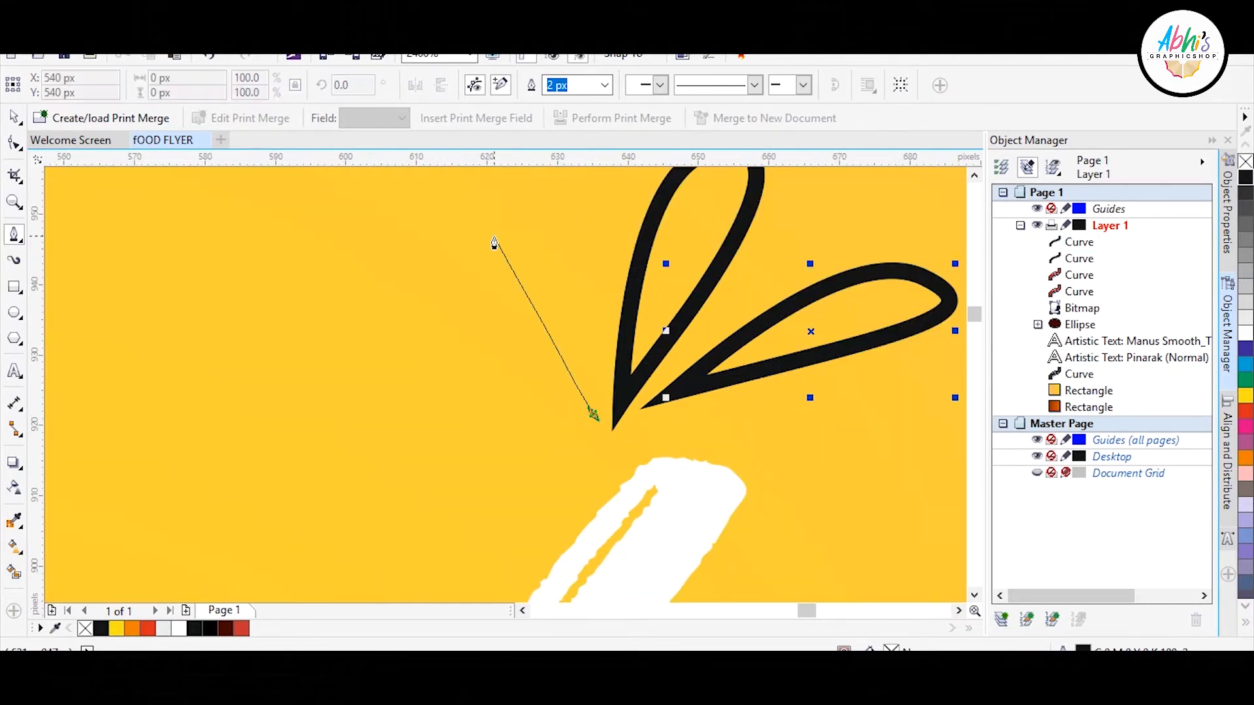
{"action": "left_click_drag", "start_coordinate": [493, 233], "coordinate": [487, 180]}
{"action": "left_click_drag", "start_coordinate": [503, 426], "coordinate": [500, 422]}
{"action": "scroll", "coordinate": [496, 392], "scroll_direction": "down", "scroll_amount": 1}
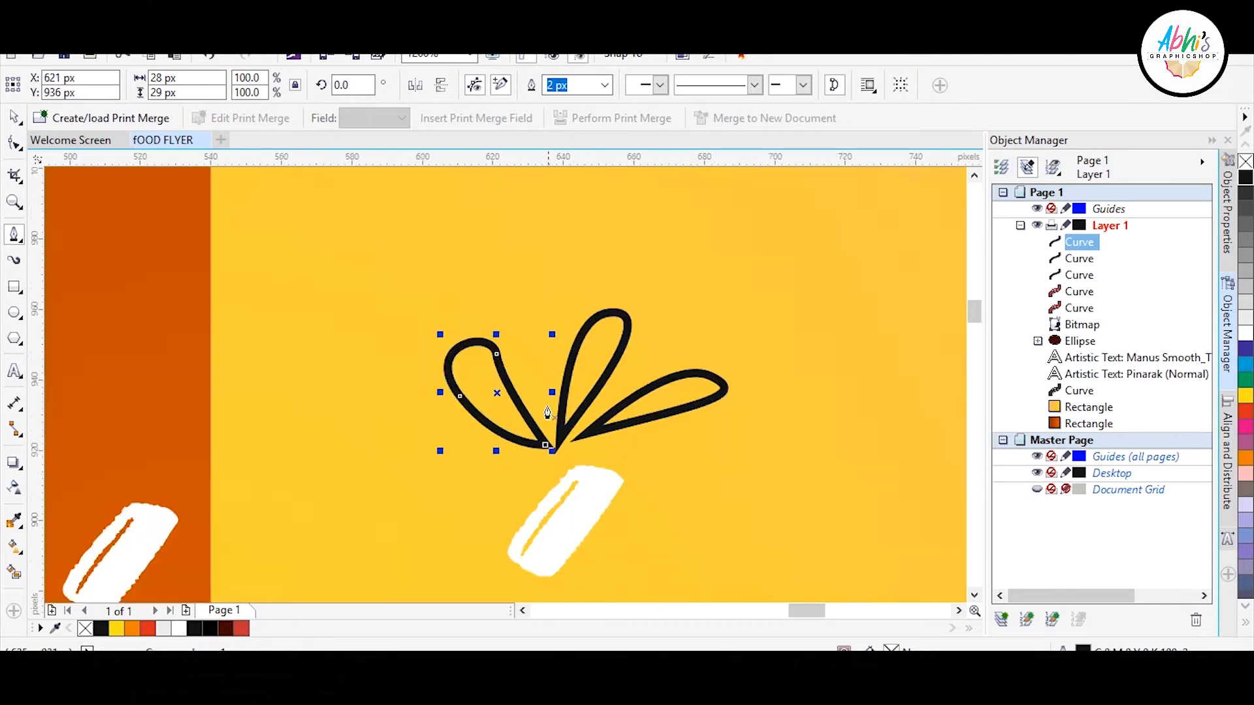
- Draw two small circles, one beside the upright teardrop's tip and one about 8 px wide below the right-leaning teardrop
{"action": "scroll", "coordinate": [547, 392], "scroll_direction": "up", "scroll_amount": 1}
{"action": "left_click", "coordinate": [14, 312]}
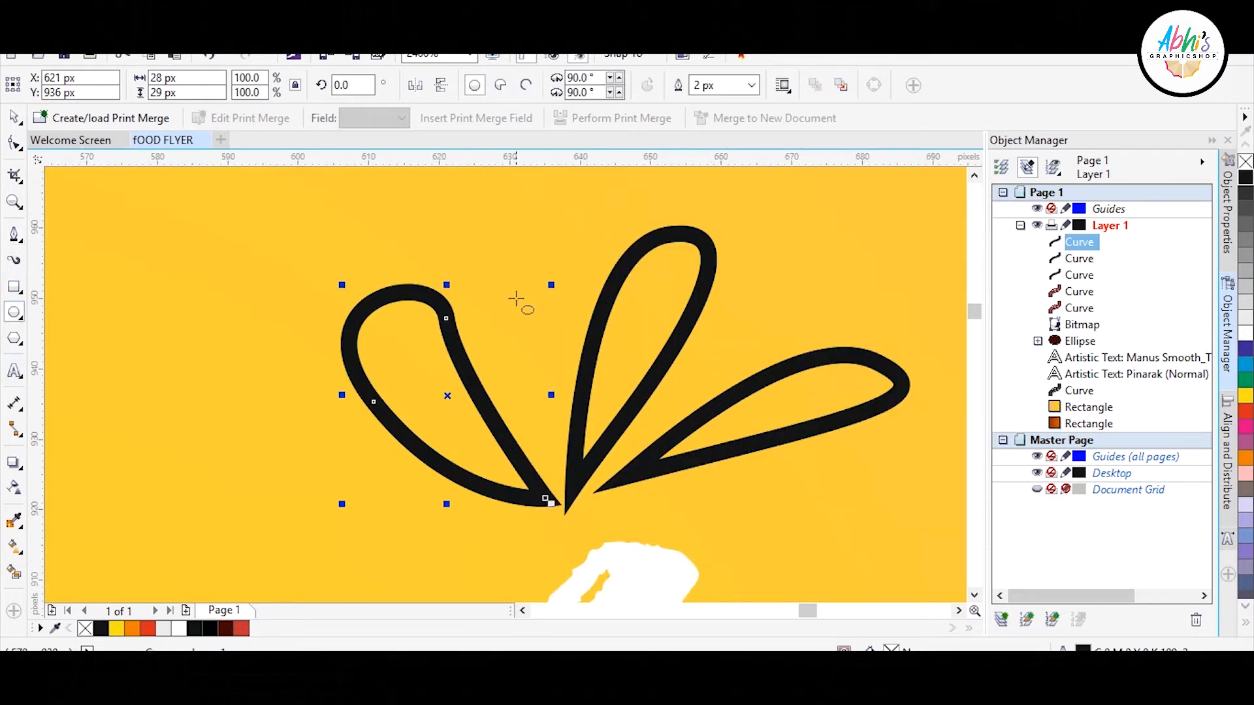
{"action": "left_click_drag", "start_coordinate": [778, 251], "coordinate": [777, 251]}
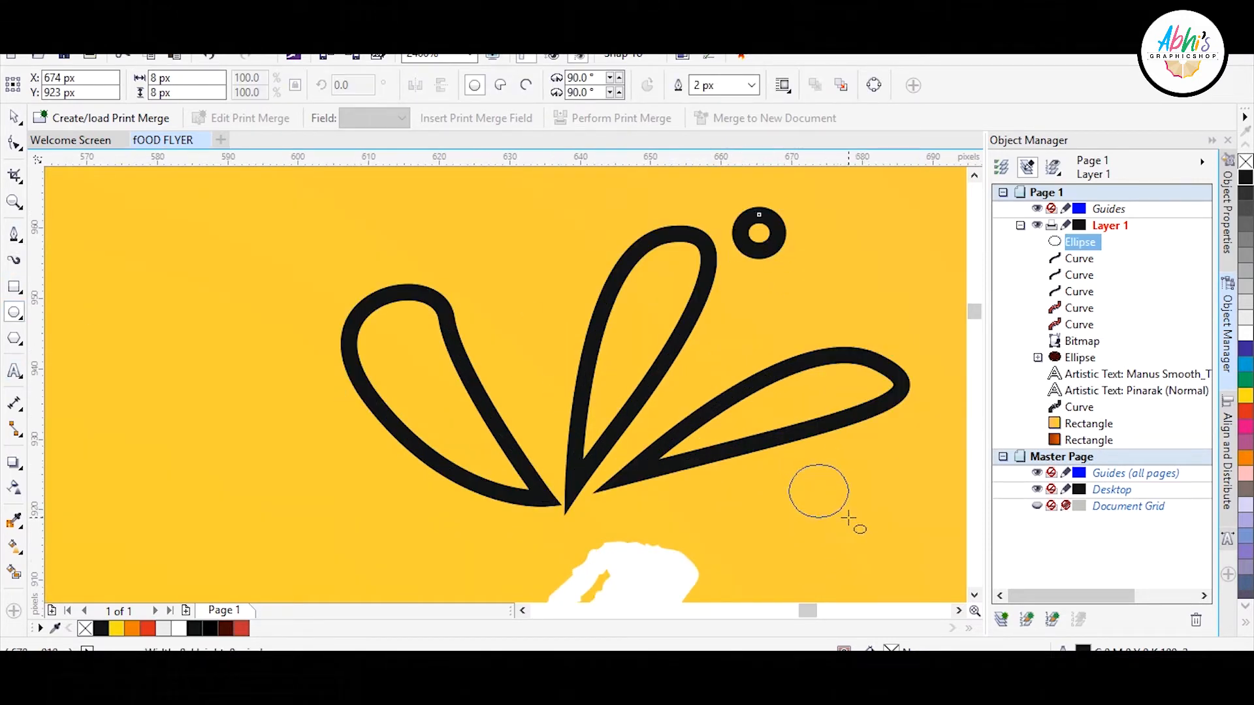
{"action": "mouse_move", "coordinate": [838, 527]}
{"action": "left_mouse_down"}
{"action": "mouse_move", "coordinate": [831, 507]}
{"action": "mouse_move", "coordinate": [843, 519]}
{"action": "left_mouse_up"}
- Reshape the left teardrop by moving the node at the right of its rounded end slightly down and left
{"action": "left_click", "coordinate": [15, 144]}
{"action": "left_click", "coordinate": [452, 328]}
{"action": "left_click_drag", "start_coordinate": [473, 308], "coordinate": [421, 348]}
{"action": "key", "text": "Delete"}
{"action": "key", "text": "ctrl+z"}
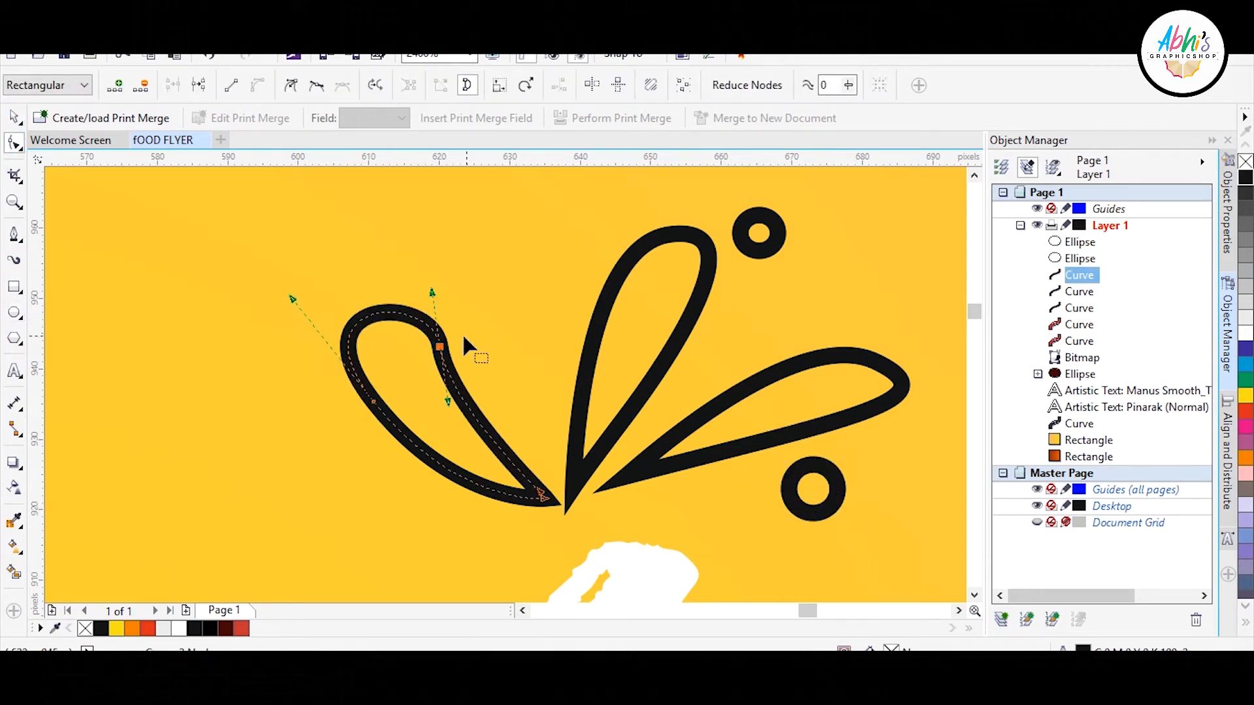
- Fill the three new teardrops and both circles with red and remove their outlines
{"action": "left_click", "coordinate": [13, 116]}
{"action": "left_click", "coordinate": [614, 288], "text": "shift"}
{"action": "left_click", "coordinate": [774, 223], "text": "shift"}
{"action": "left_click", "coordinate": [802, 368], "text": "shift"}
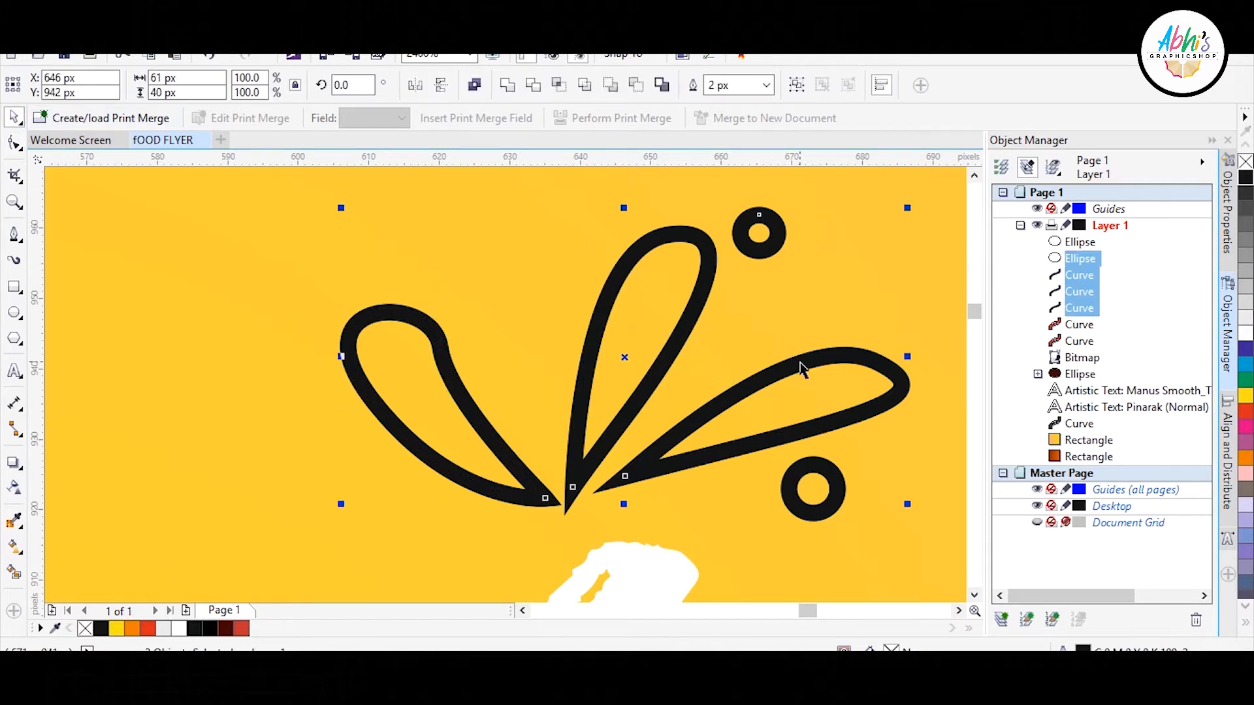
{"action": "left_click", "coordinate": [840, 500], "text": "shift"}
{"action": "left_click", "coordinate": [241, 629]}
{"action": "right_click", "coordinate": [85, 629]}
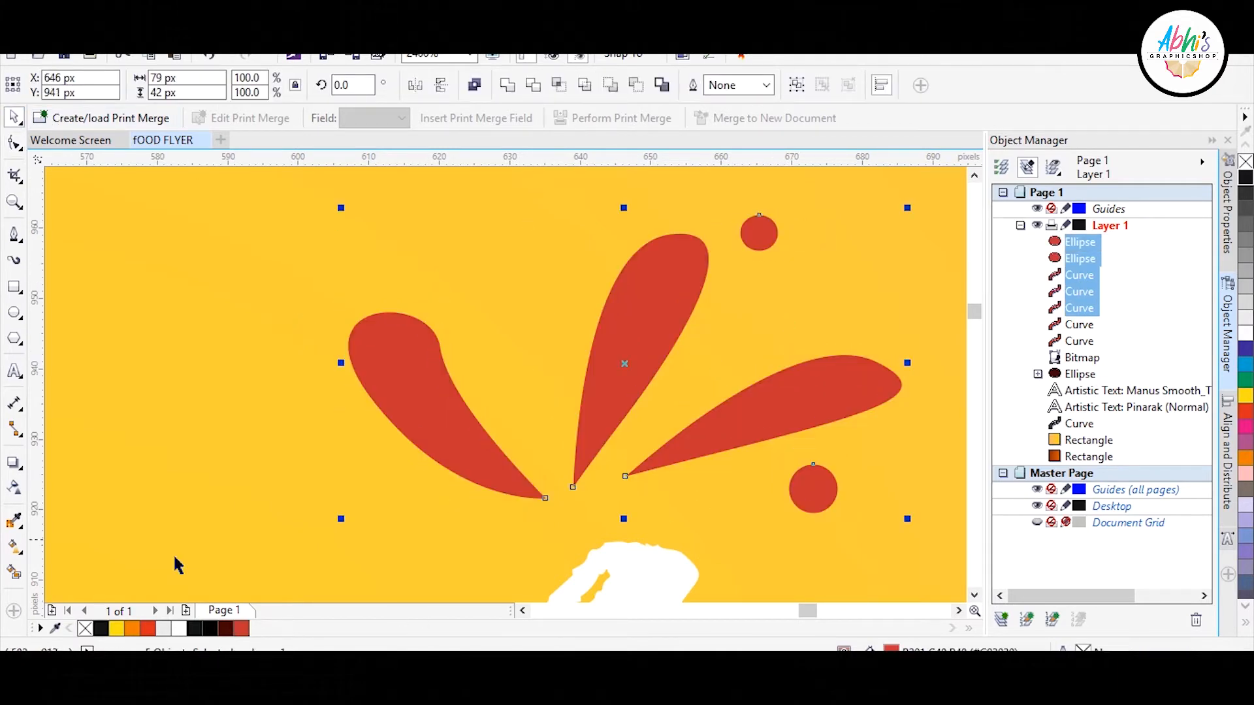
- Scale the five red splash shapes above the second "i" down together to about 55.2%
{"action": "scroll", "coordinate": [550, 336], "scroll_direction": "down", "scroll_amount": 4}
{"action": "scroll", "coordinate": [581, 310], "scroll_direction": "down", "scroll_amount": 2}
{"action": "left_click", "coordinate": [663, 180]}
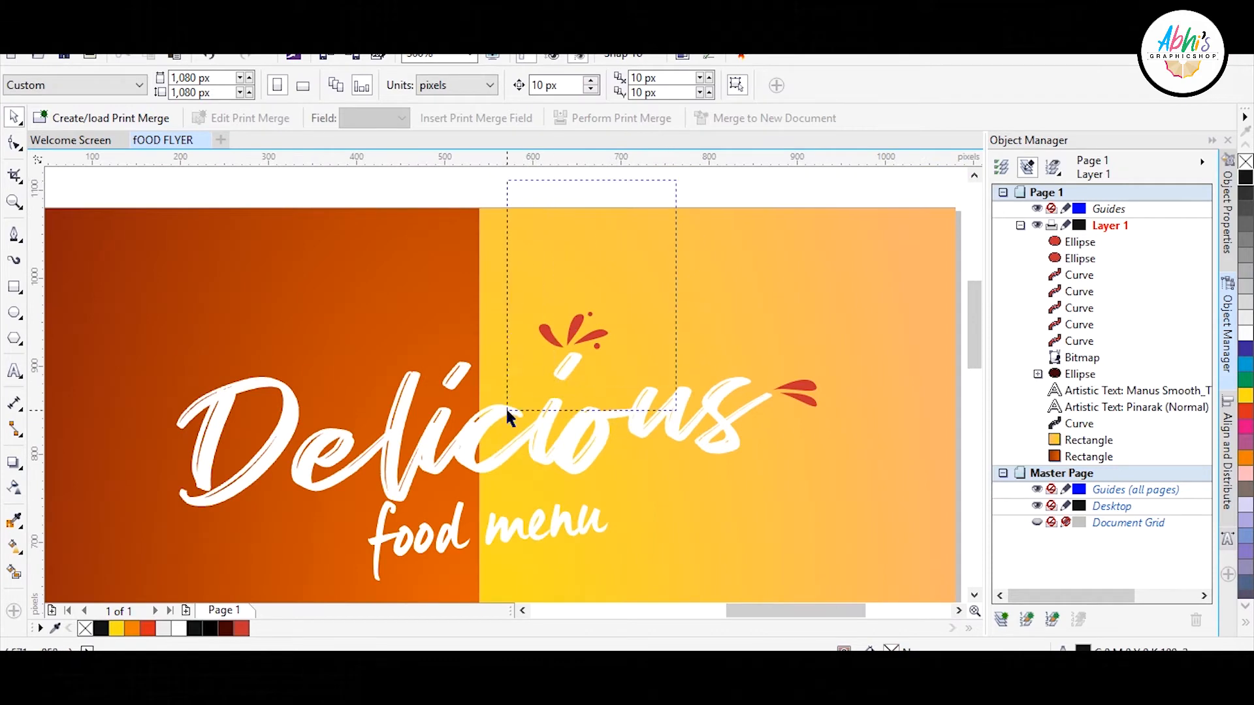
{"action": "left_click_drag", "start_coordinate": [507, 410], "coordinate": [508, 411]}
{"action": "scroll", "coordinate": [565, 294], "scroll_direction": "up", "scroll_amount": 2}
{"action": "left_click_drag", "start_coordinate": [659, 326], "coordinate": [611, 400]}
{"action": "left_click", "coordinate": [1079, 275]}
{"action": "scroll", "coordinate": [784, 344], "scroll_direction": "down", "scroll_amount": 2}
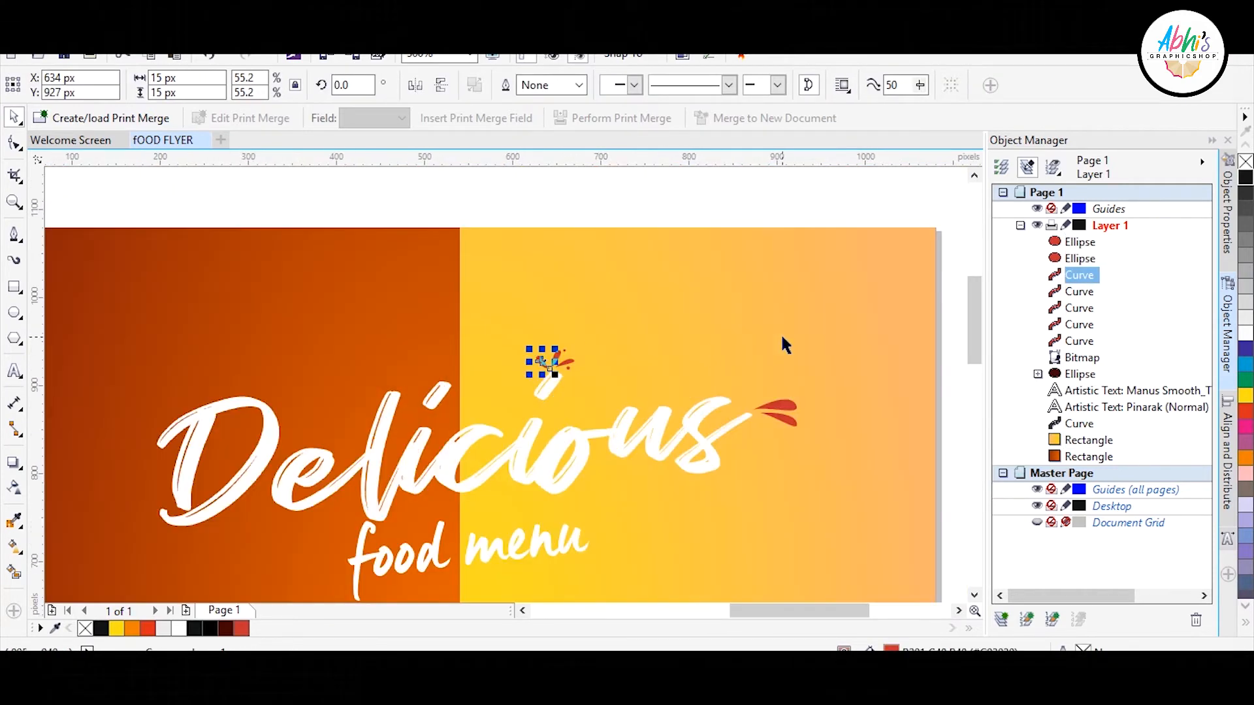
{"action": "left_click", "coordinate": [766, 220]}
{"action": "scroll", "coordinate": [725, 254], "scroll_direction": "down", "scroll_amount": 3}
{"action": "scroll", "coordinate": [684, 279], "scroll_direction": "up", "scroll_amount": 5}
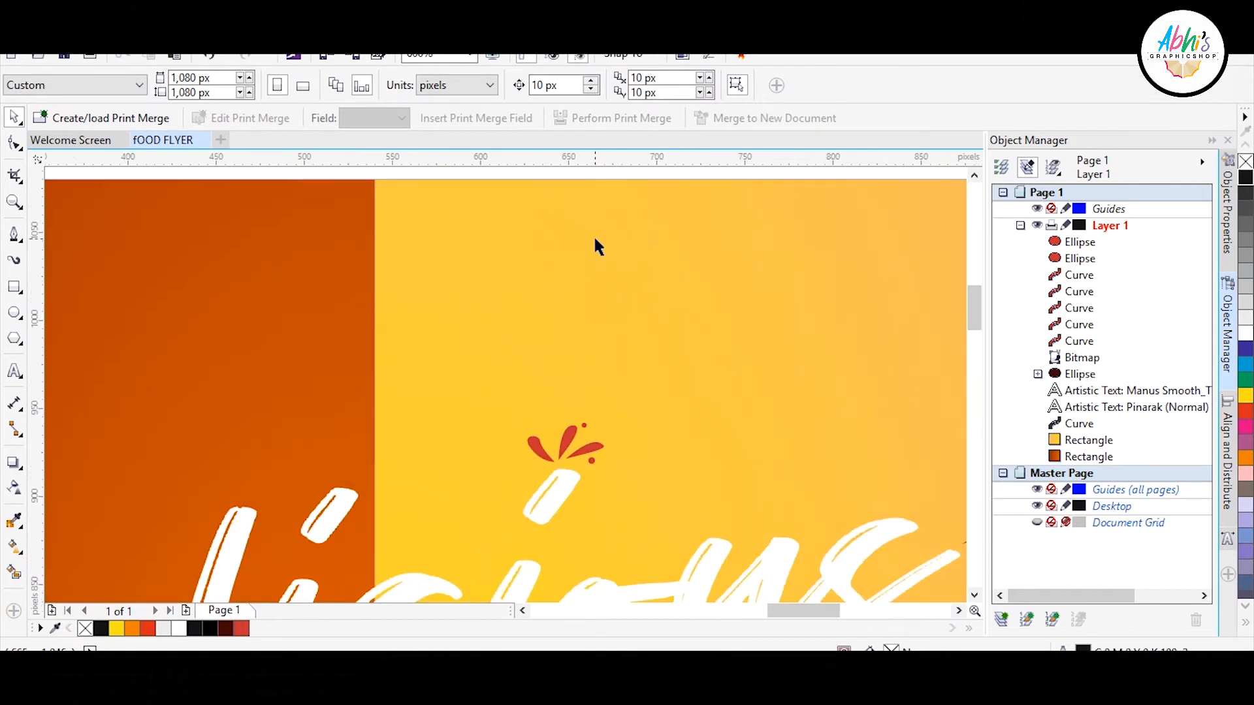
- Nudge the upright red teardrop and its dot together slightly up and to the right
{"action": "left_click", "coordinate": [567, 439]}
{"action": "scroll", "coordinate": [567, 439], "scroll_direction": "up", "scroll_amount": 3}
{"action": "left_click", "coordinate": [584, 425], "text": "shift"}
{"action": "left_click_drag", "start_coordinate": [688, 358], "coordinate": [697, 344]}
{"action": "left_click", "coordinate": [673, 416]}
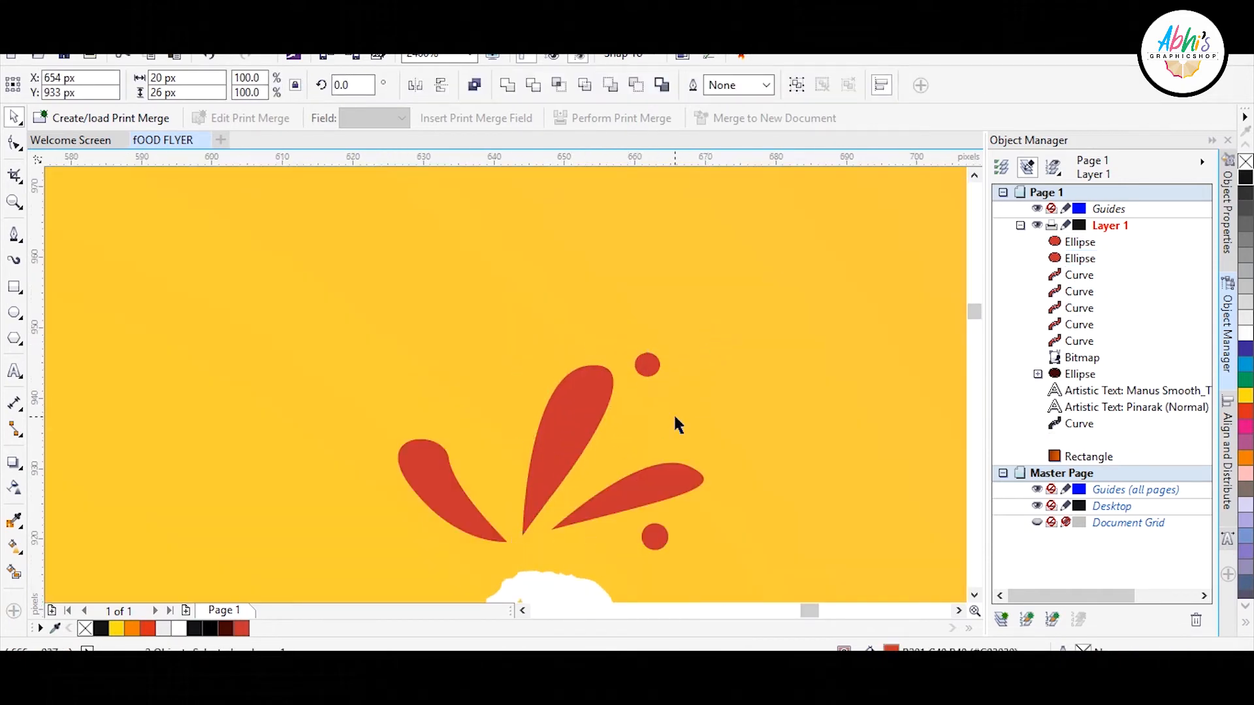
- Nudge the right-leaning teardrop and the dot below it together slightly down and to the right
{"action": "scroll", "coordinate": [421, 402], "scroll_direction": "down", "scroll_amount": 3}
{"action": "left_click", "coordinate": [641, 229]}
{"action": "scroll", "coordinate": [573, 338], "scroll_direction": "up", "scroll_amount": 1}
{"action": "scroll", "coordinate": [690, 307], "scroll_direction": "up", "scroll_amount": 1}
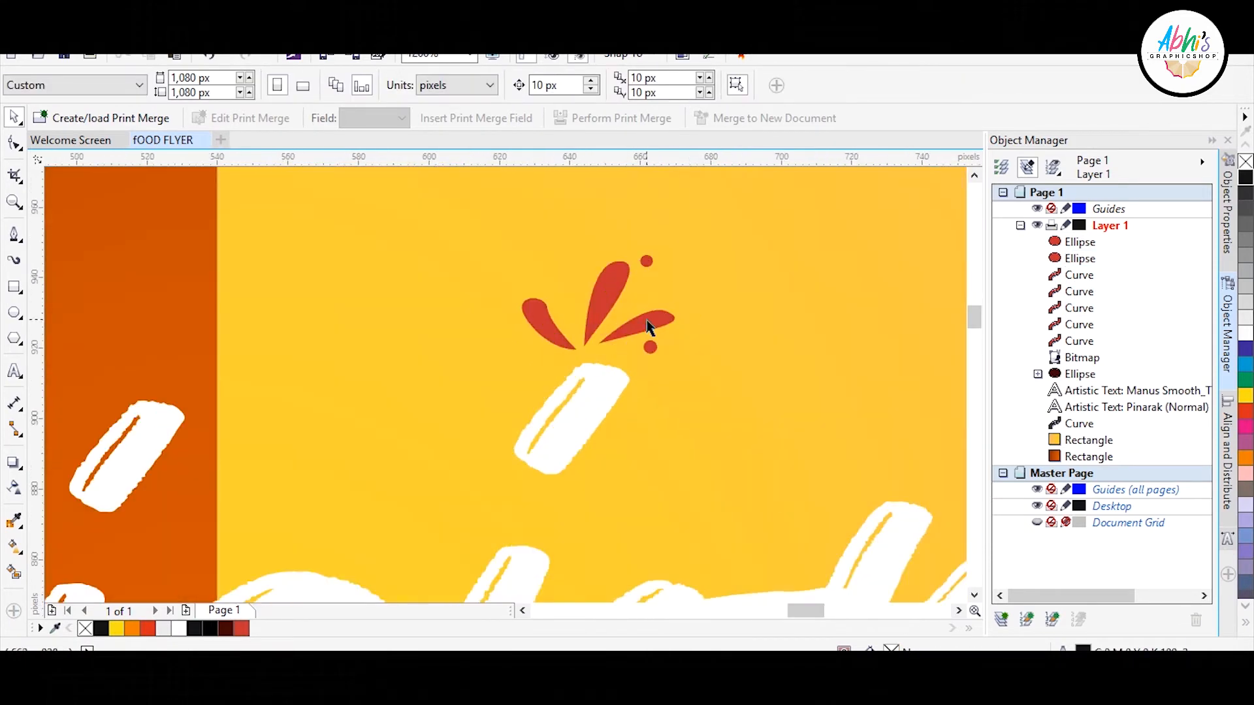
{"action": "left_click", "coordinate": [649, 324]}
{"action": "left_click", "coordinate": [652, 347], "text": "shift"}
{"action": "left_click_drag", "start_coordinate": [643, 327], "coordinate": [657, 342]}
- Replace the left red teardrop with a copy of the right-leaning one, rotated to about 112° so it leans left
{"action": "left_click", "coordinate": [544, 321]}
{"action": "key", "text": "Delete"}
{"action": "key", "text": "ctrl+z"}
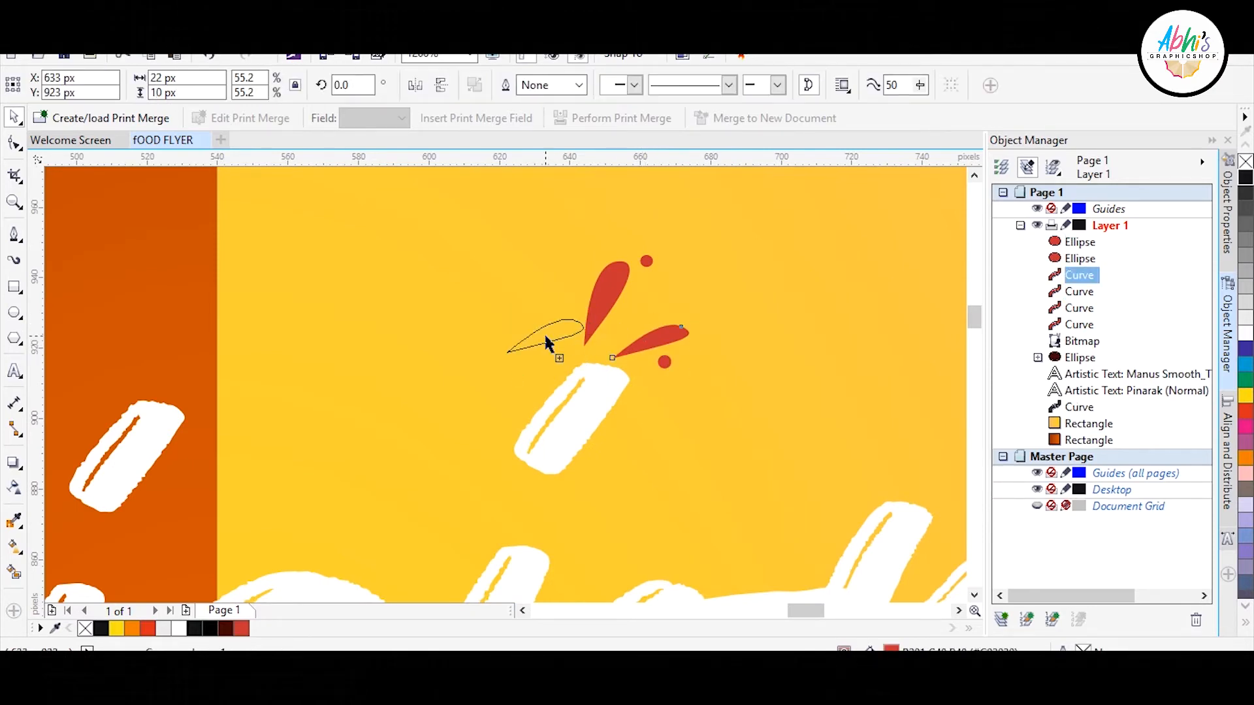
{"action": "left_click", "coordinate": [543, 332]}
{"action": "left_click_drag", "start_coordinate": [590, 316], "coordinate": [546, 259]}
{"action": "left_click_drag", "start_coordinate": [460, 258], "coordinate": [460, 257]}
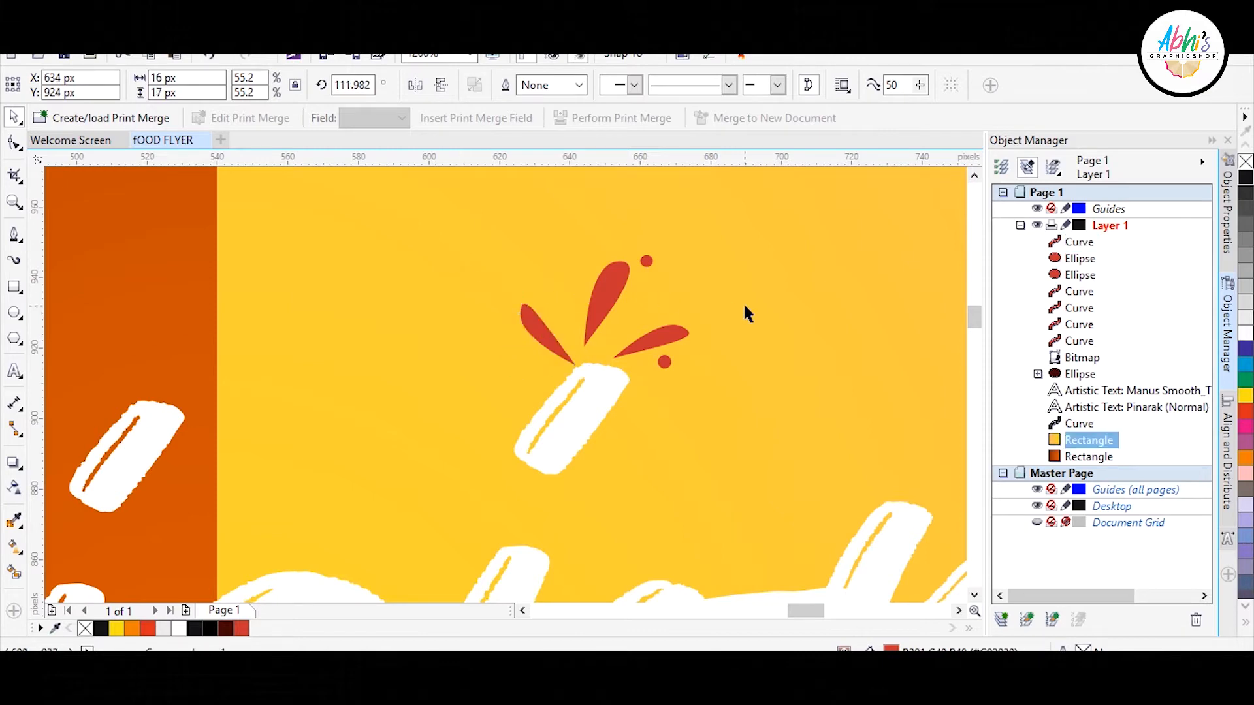
- Rotate the left red teardrop more upright and adjust its position beside the dot of the "i"
{"action": "left_click", "coordinate": [542, 333]}
{"action": "left_click", "coordinate": [562, 315]}
{"action": "scroll", "coordinate": [563, 333], "scroll_direction": "up", "scroll_amount": 2}
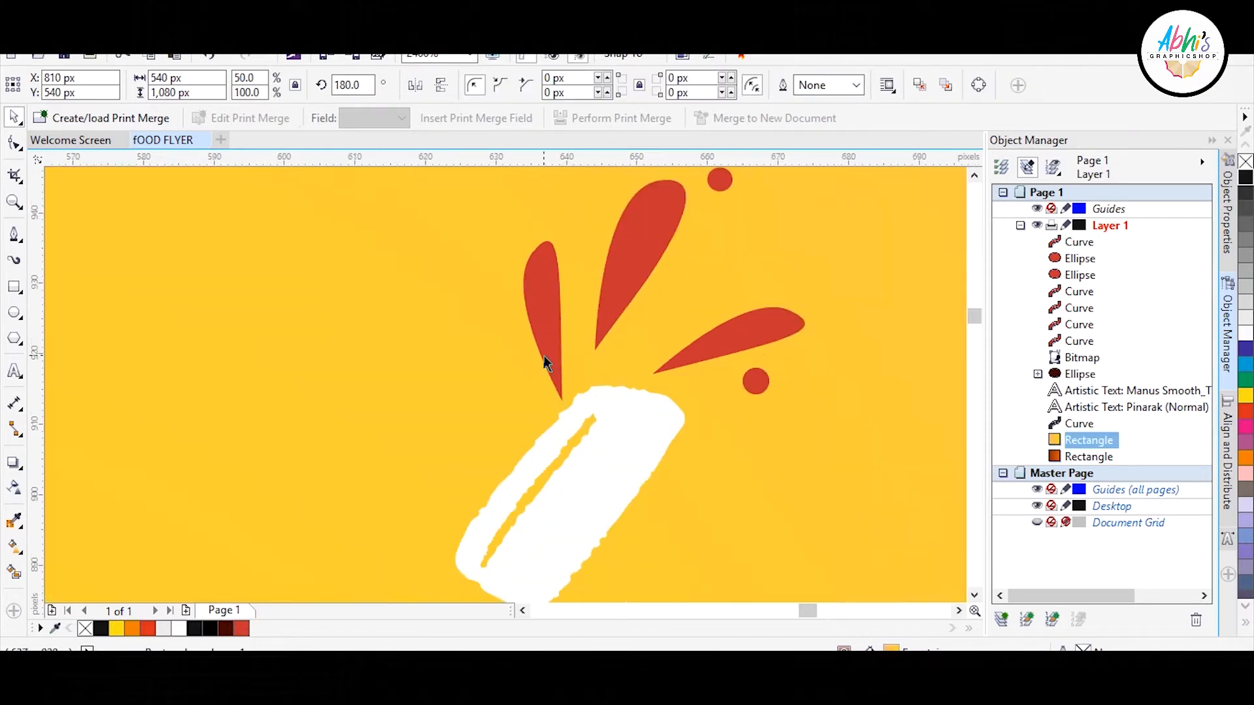
{"action": "left_click_drag", "start_coordinate": [551, 341], "coordinate": [540, 330]}
{"action": "left_click", "coordinate": [561, 338]}
{"action": "scroll", "coordinate": [552, 350], "scroll_direction": "down", "scroll_amount": 4}
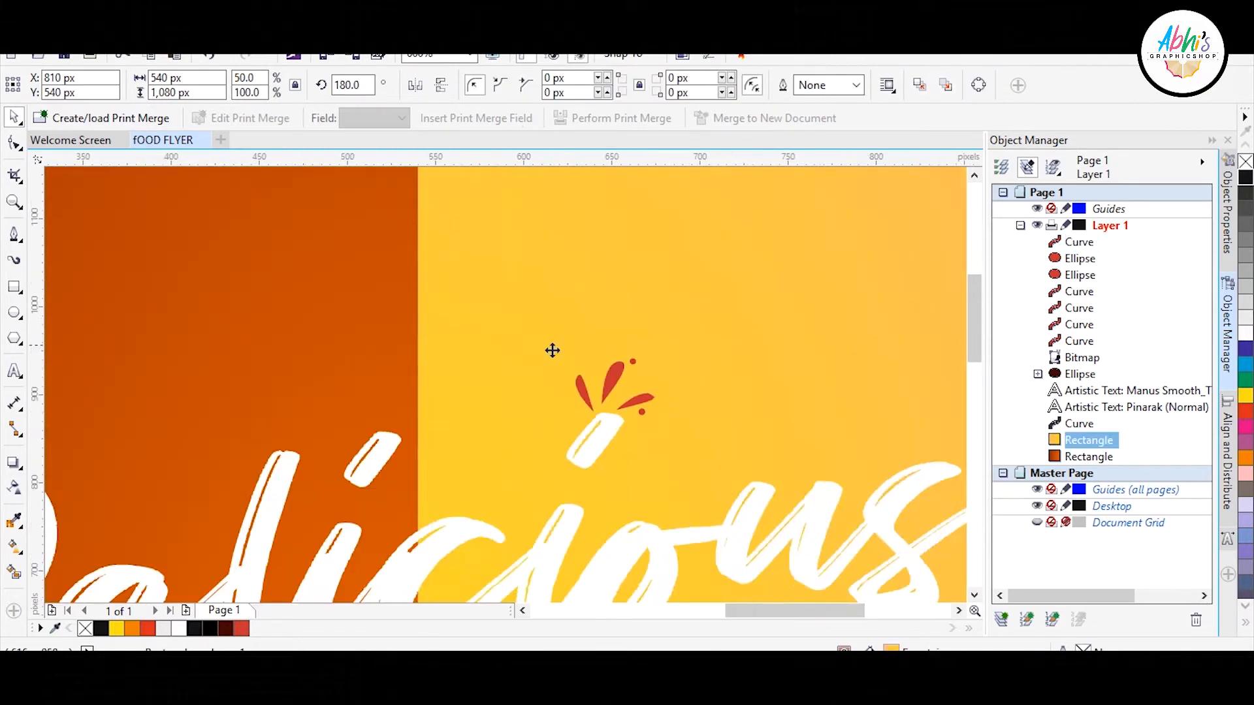
{"action": "key", "text": "Escape"}
- Enlarge the upright teardrop with its dot and move both slightly down toward the "i"
{"action": "scroll", "coordinate": [582, 366], "scroll_direction": "up", "scroll_amount": 4}
{"action": "left_click", "coordinate": [594, 318]}
{"action": "left_click", "coordinate": [666, 280], "text": "shift"}
{"action": "left_click_drag", "start_coordinate": [683, 261], "coordinate": [730, 199]}
{"action": "left_click_drag", "start_coordinate": [608, 283], "coordinate": [609, 310]}
{"action": "scroll", "coordinate": [581, 310], "scroll_direction": "down", "scroll_amount": 3}
{"action": "left_click", "coordinate": [664, 171]}
- Copy the two red teardrops beside the final "s" to the left of the "D" and mirror the copy horizontally
{"action": "left_click", "coordinate": [808, 366]}
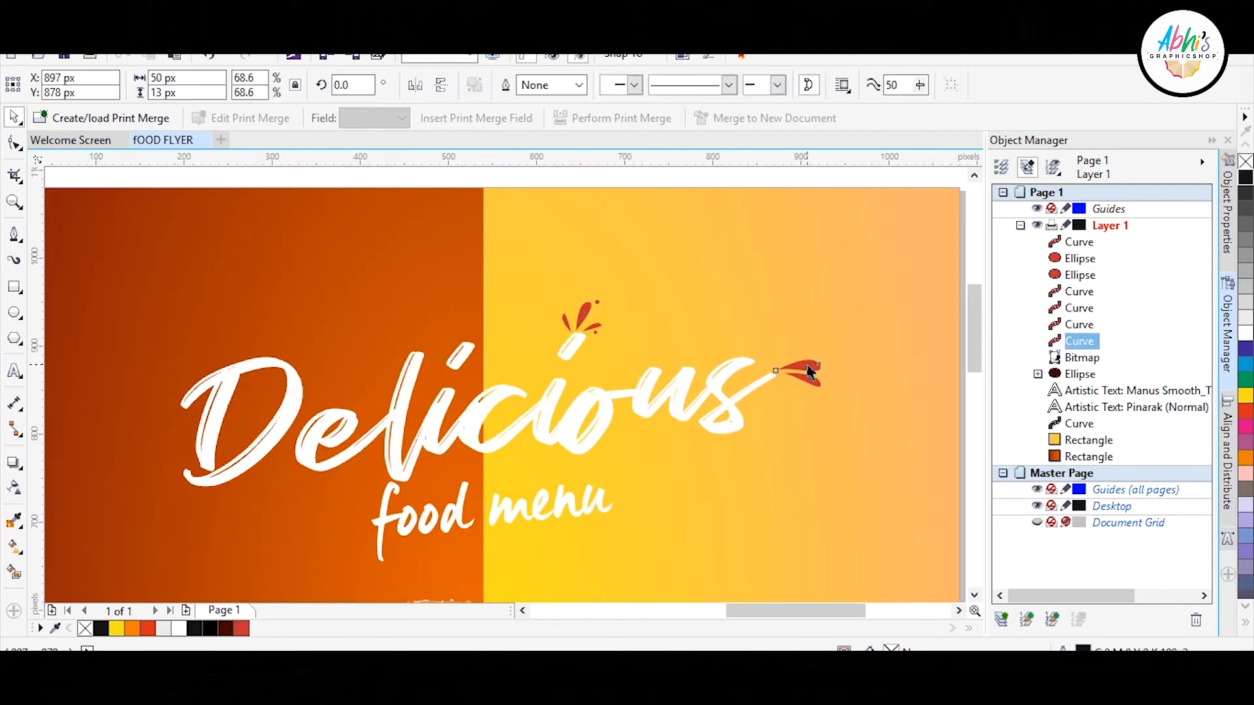
{"action": "left_click", "coordinate": [810, 379], "text": "shift"}
{"action": "left_click_drag", "start_coordinate": [806, 369], "coordinate": [126, 442]}
{"action": "right_click", "coordinate": [126, 442]}
{"action": "scroll", "coordinate": [98, 431], "scroll_direction": "up", "scroll_amount": 2}
{"action": "left_click", "coordinate": [415, 87]}
- Fill the copied pair of teardrops with deep yellow (C0 M20 Y100 K0)
{"action": "left_click", "coordinate": [117, 628]}
{"action": "scroll", "coordinate": [1246, 443], "scroll_direction": "down", "scroll_amount": 10}
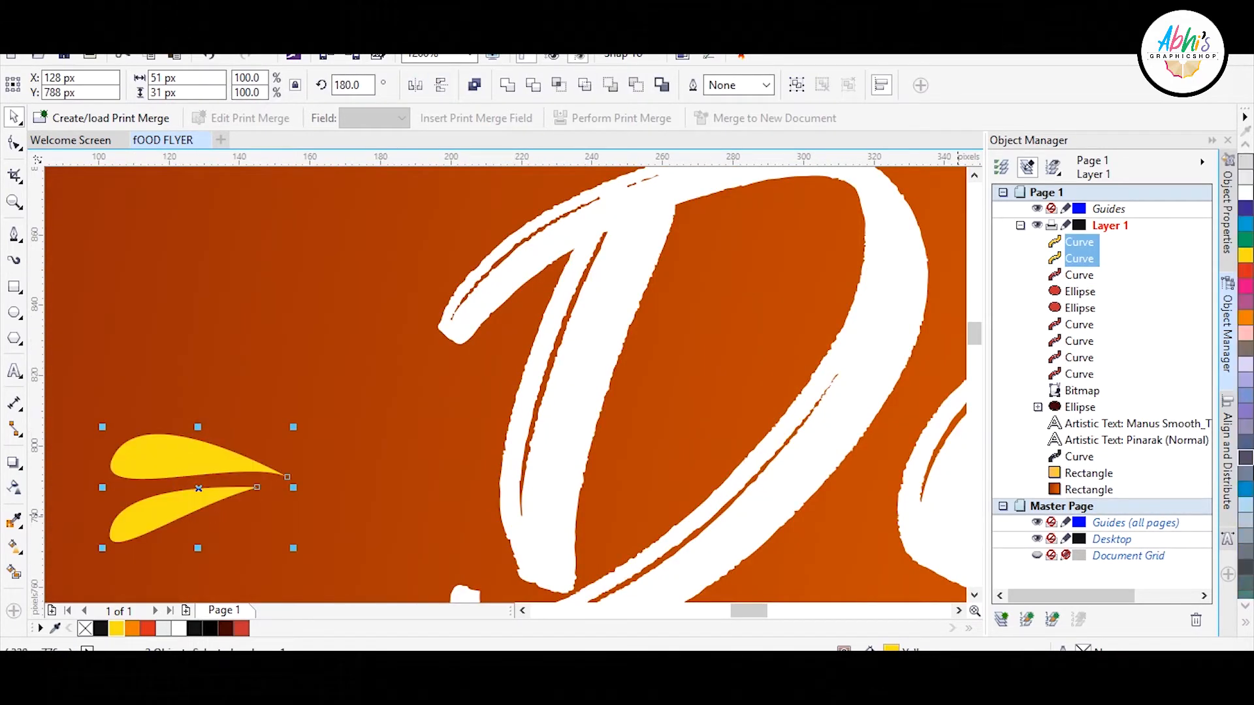
{"action": "left_click", "coordinate": [1246, 537]}
- Rotate and shrink the pair of yellow teardrops to fit beside the upper-left stroke of the "D"
{"action": "left_click", "coordinate": [276, 470]}
{"action": "left_click_drag", "start_coordinate": [294, 427], "coordinate": [308, 533]}
{"action": "left_click_drag", "start_coordinate": [290, 468], "coordinate": [230, 468]}
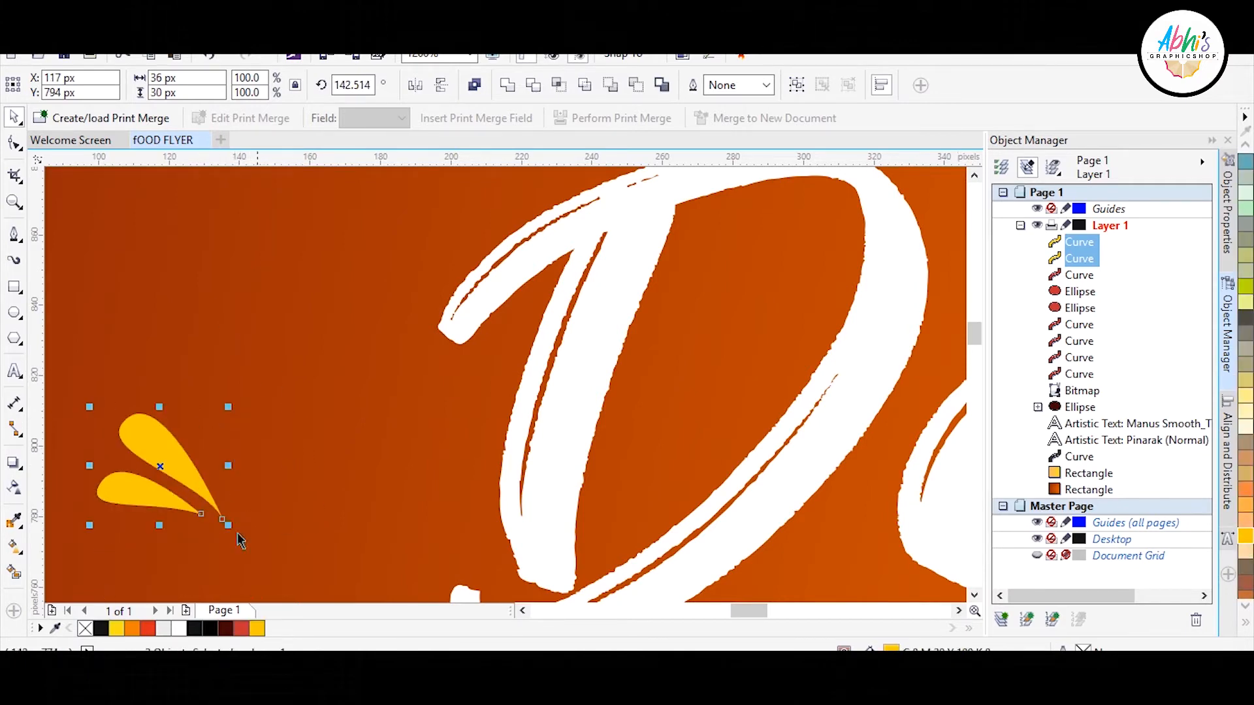
{"action": "left_click_drag", "start_coordinate": [157, 527], "coordinate": [434, 384]}
{"action": "left_click", "coordinate": [195, 484]}
{"action": "left_click", "coordinate": [173, 449]}
{"action": "scroll", "coordinate": [419, 444], "scroll_direction": "down", "scroll_amount": 2}
{"action": "left_click", "coordinate": [183, 397]}
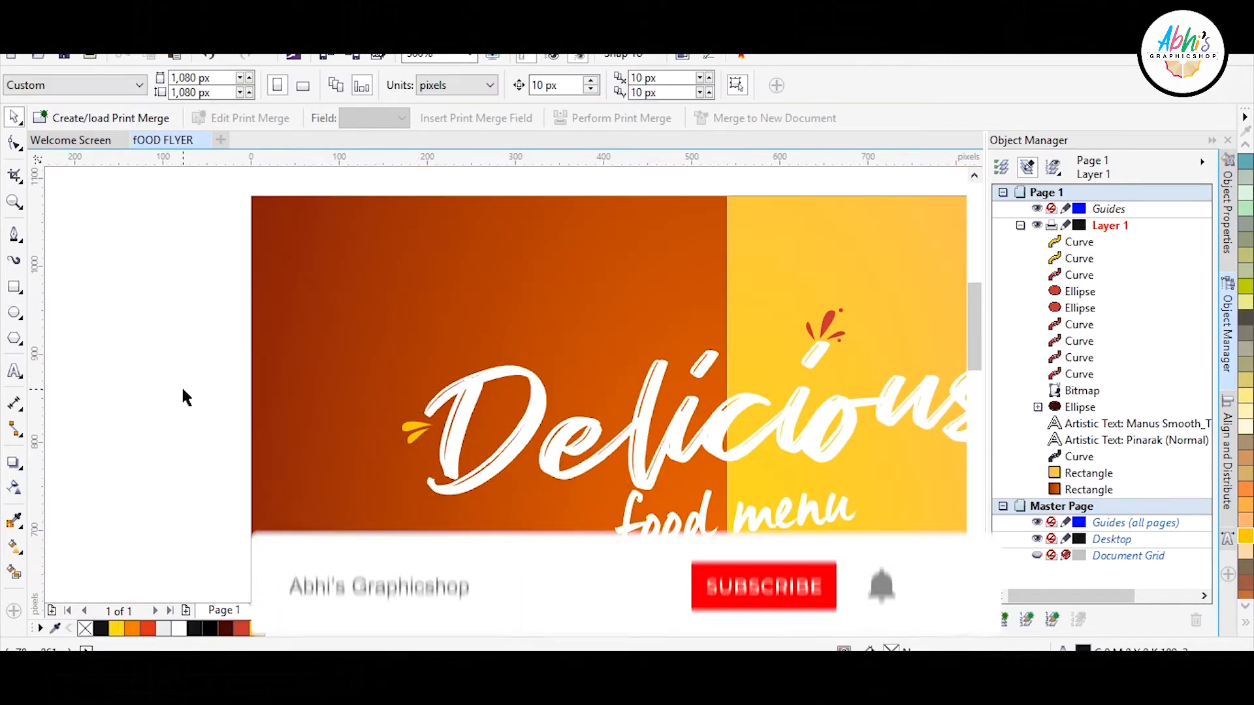
- Enlarge the upper yellow teardrop beside the "D" to about 44 × 13 px
{"action": "scroll", "coordinate": [489, 500], "scroll_direction": "down", "scroll_amount": 1}
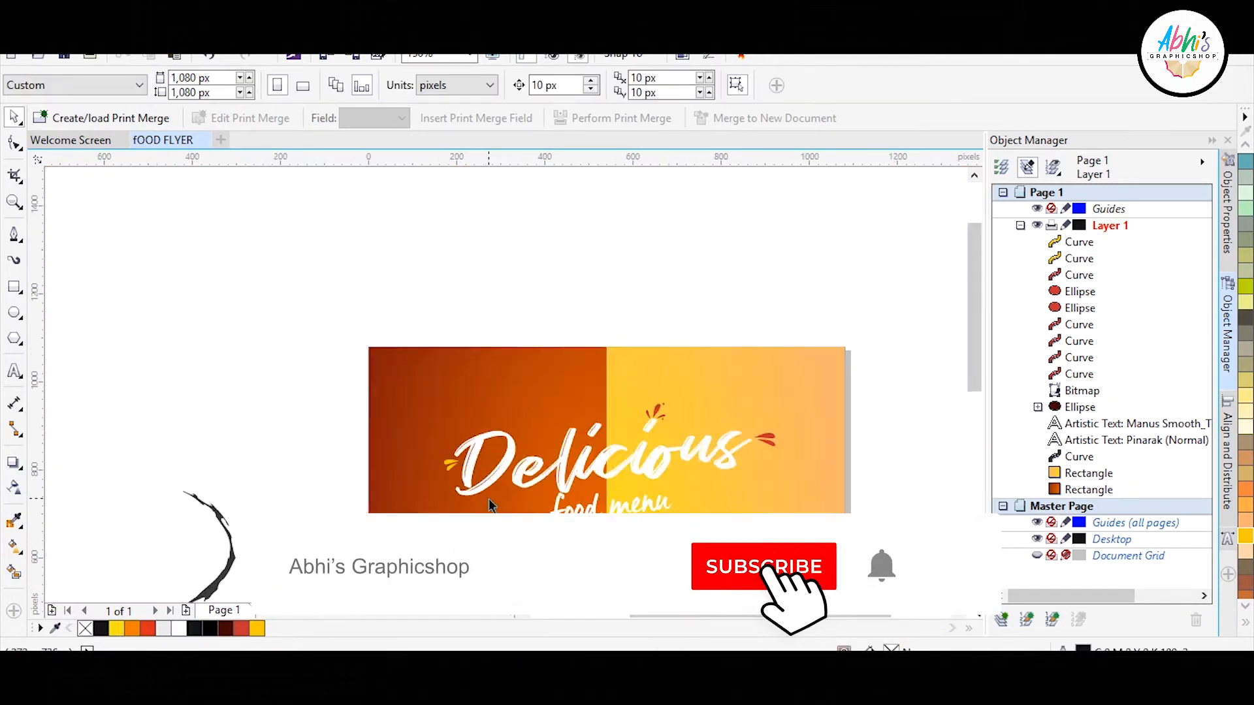
{"action": "scroll", "coordinate": [389, 404], "scroll_direction": "up", "scroll_amount": 1}
{"action": "scroll", "coordinate": [281, 261], "scroll_direction": "down", "scroll_amount": 2}
{"action": "scroll", "coordinate": [333, 287], "scroll_direction": "up", "scroll_amount": 1}
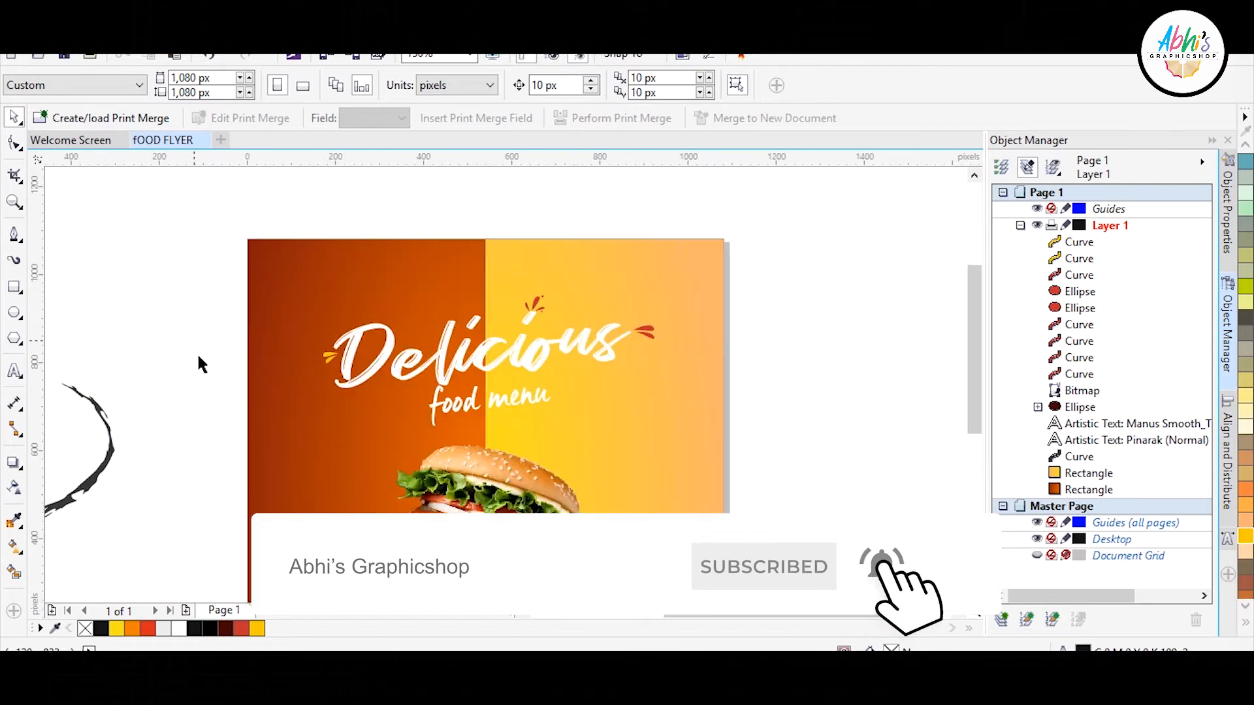
{"action": "scroll", "coordinate": [328, 315], "scroll_direction": "up", "scroll_amount": 1}
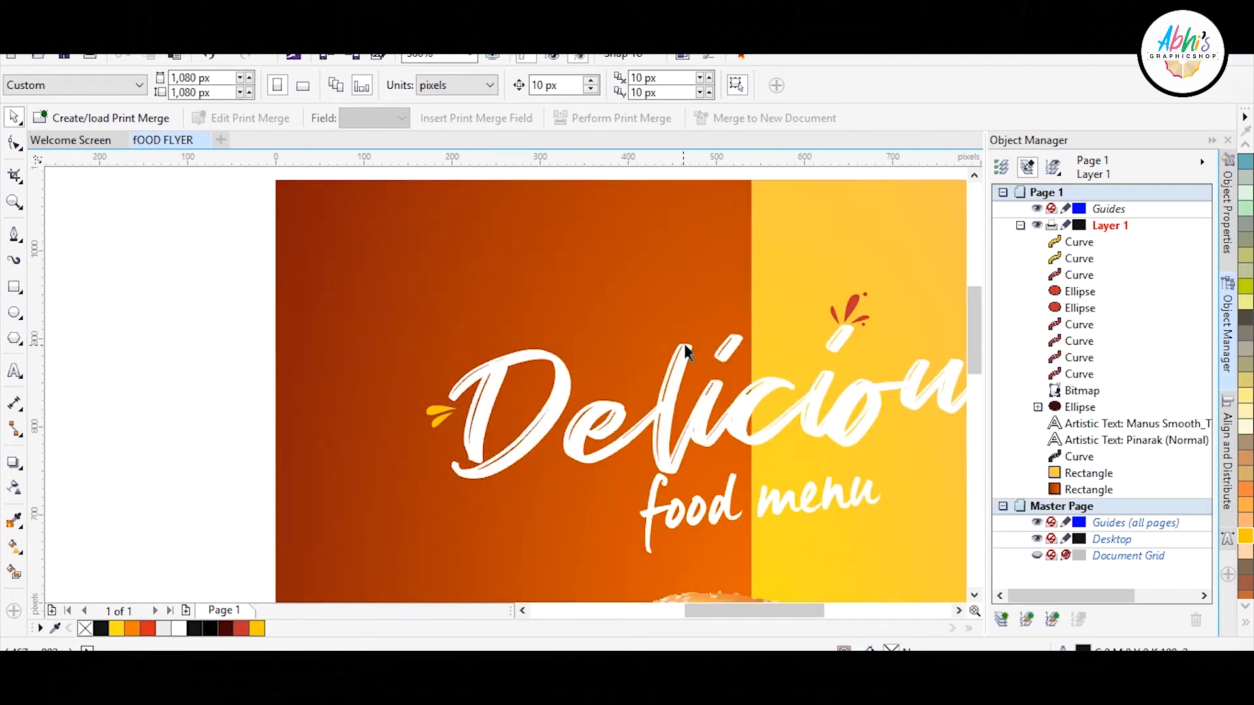
{"action": "left_click", "coordinate": [436, 415]}
{"action": "scroll", "coordinate": [439, 437], "scroll_direction": "up", "scroll_amount": 2}
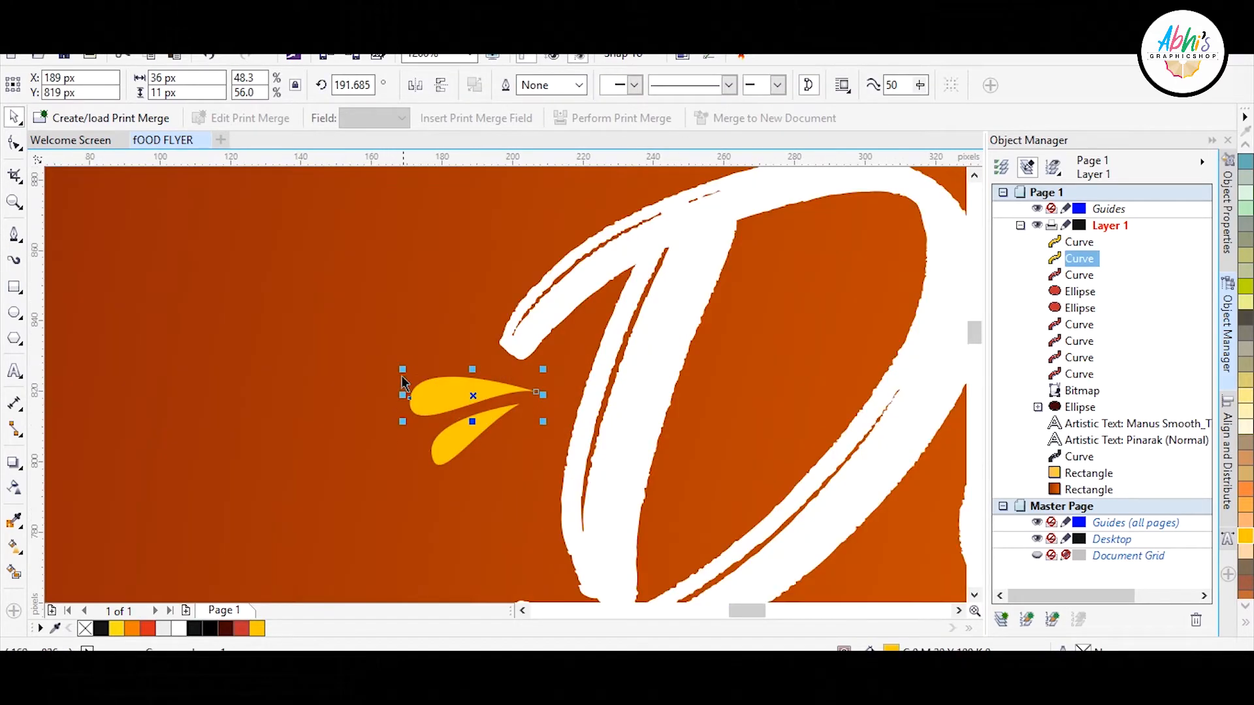
{"action": "left_click_drag", "start_coordinate": [403, 370], "coordinate": [352, 361]}
{"action": "scroll", "coordinate": [482, 414], "scroll_direction": "down", "scroll_amount": 2}
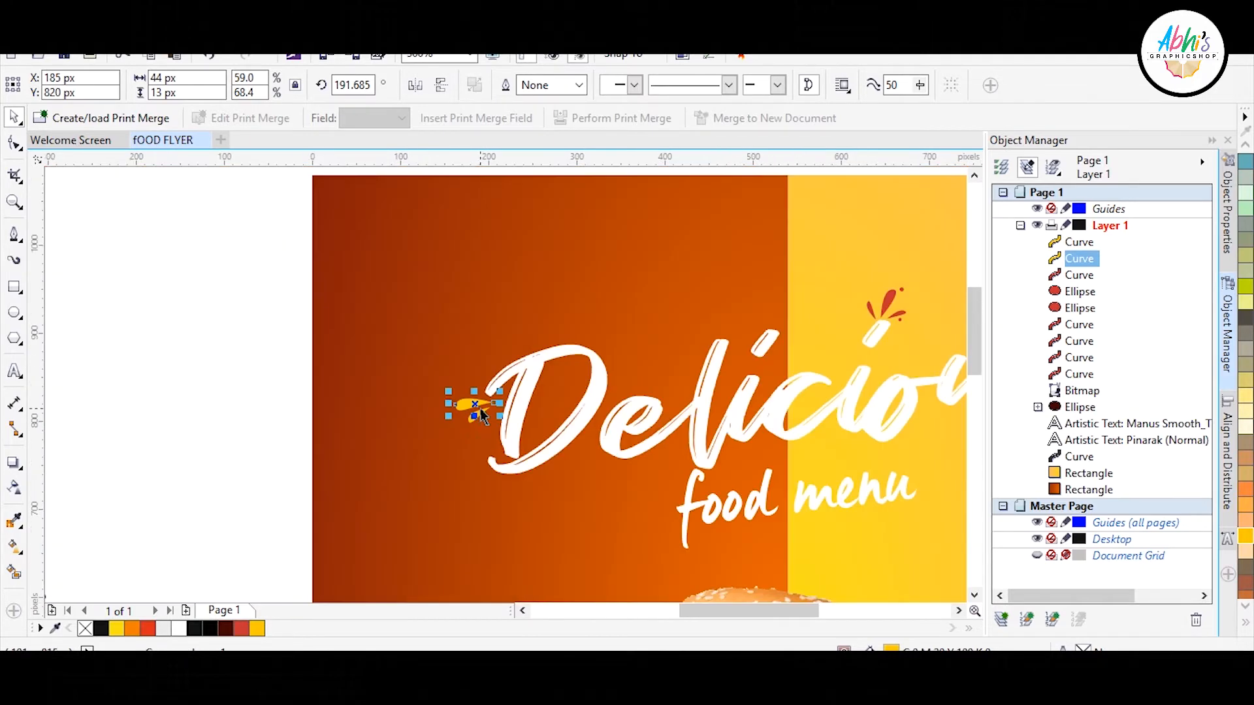
{"action": "left_click", "coordinate": [94, 343]}
- Add the two-line text "logo" / "here" in the flyer's upper-left corner
{"action": "scroll", "coordinate": [95, 342], "scroll_direction": "down", "scroll_amount": 3}
{"action": "scroll", "coordinate": [63, 307], "scroll_direction": "up", "scroll_amount": 3}
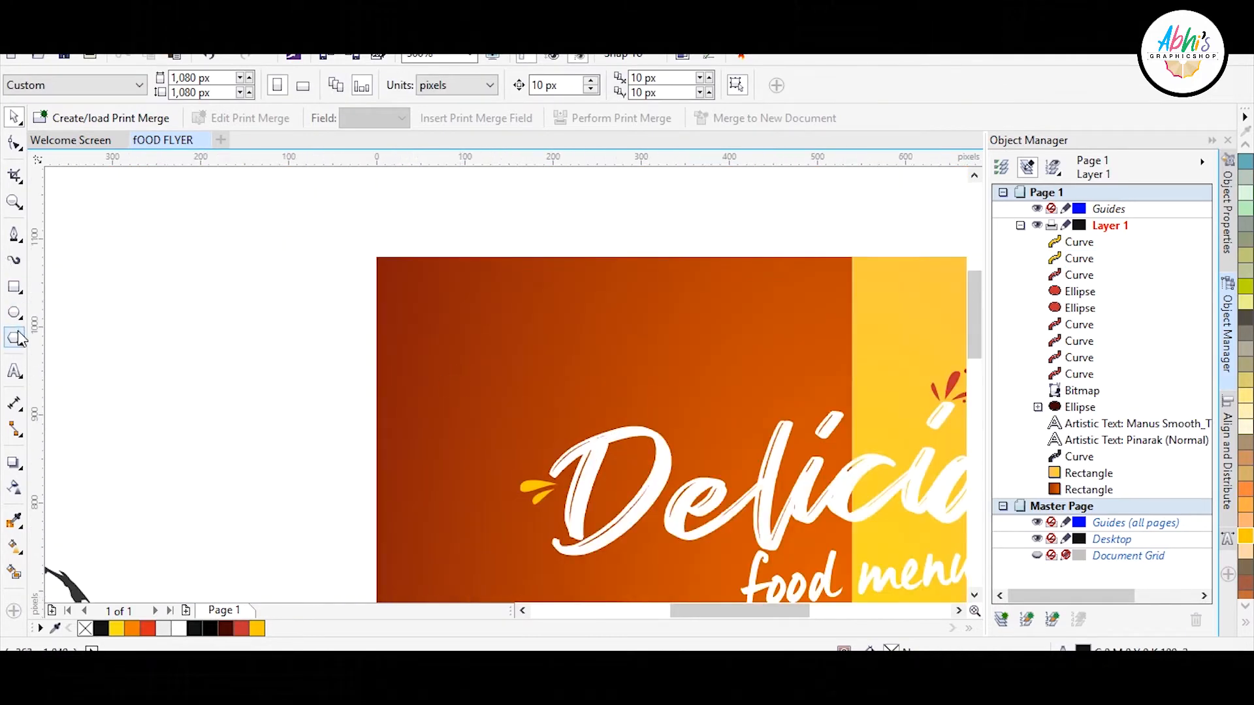
{"action": "key", "text": "F8"}
{"action": "left_click", "coordinate": [408, 307]}
{"action": "type", "text": "logo"}
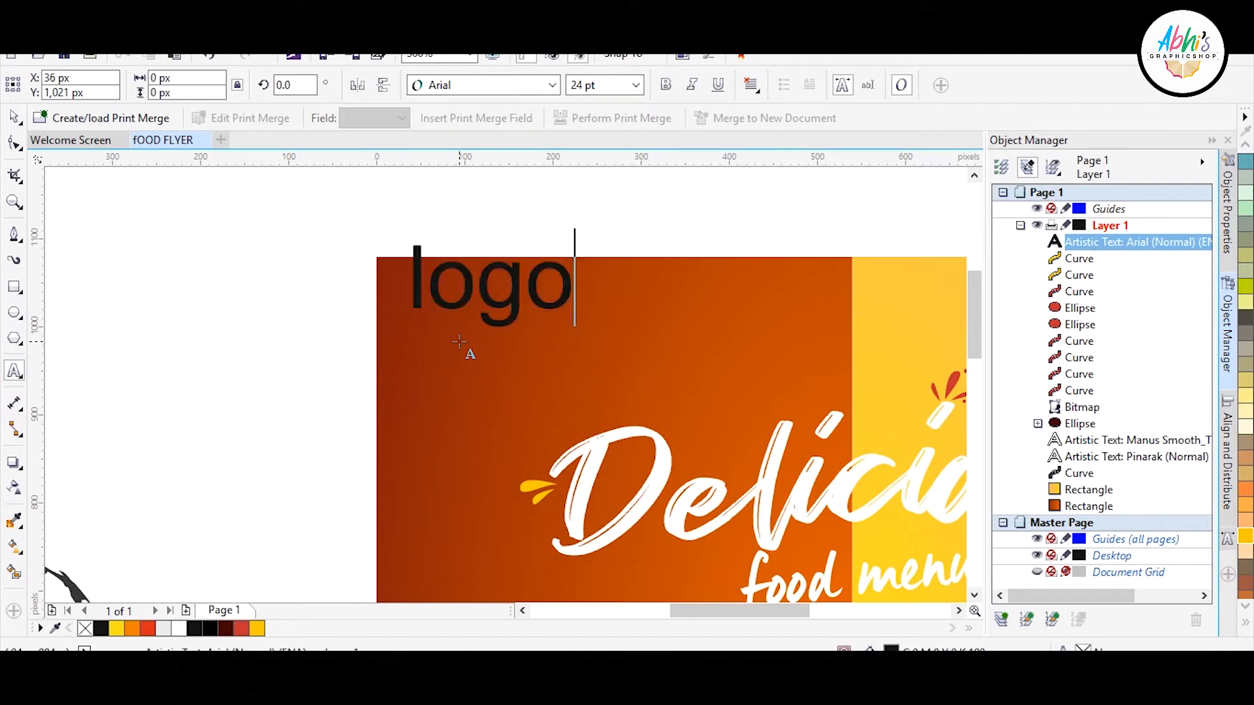
{"action": "key", "text": "Return"}
{"action": "type", "text": "here"}
- Convert the logo placeholder text to uppercase and set its font to Arial Unicode MS
{"action": "key", "text": "ctrl+a"}
{"action": "key", "text": "shift+F3"}
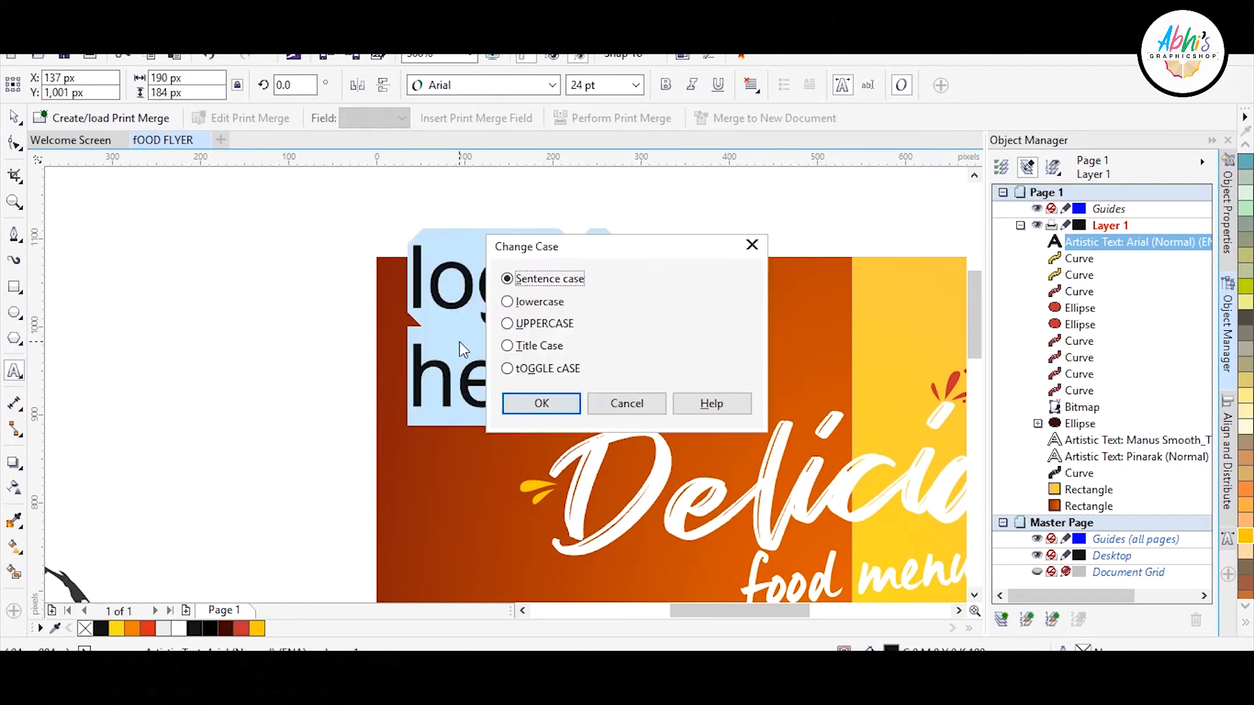
{"action": "left_click", "coordinate": [507, 324]}
{"action": "left_click", "coordinate": [541, 403]}
{"action": "left_click", "coordinate": [13, 116]}
{"action": "left_click", "coordinate": [552, 85]}
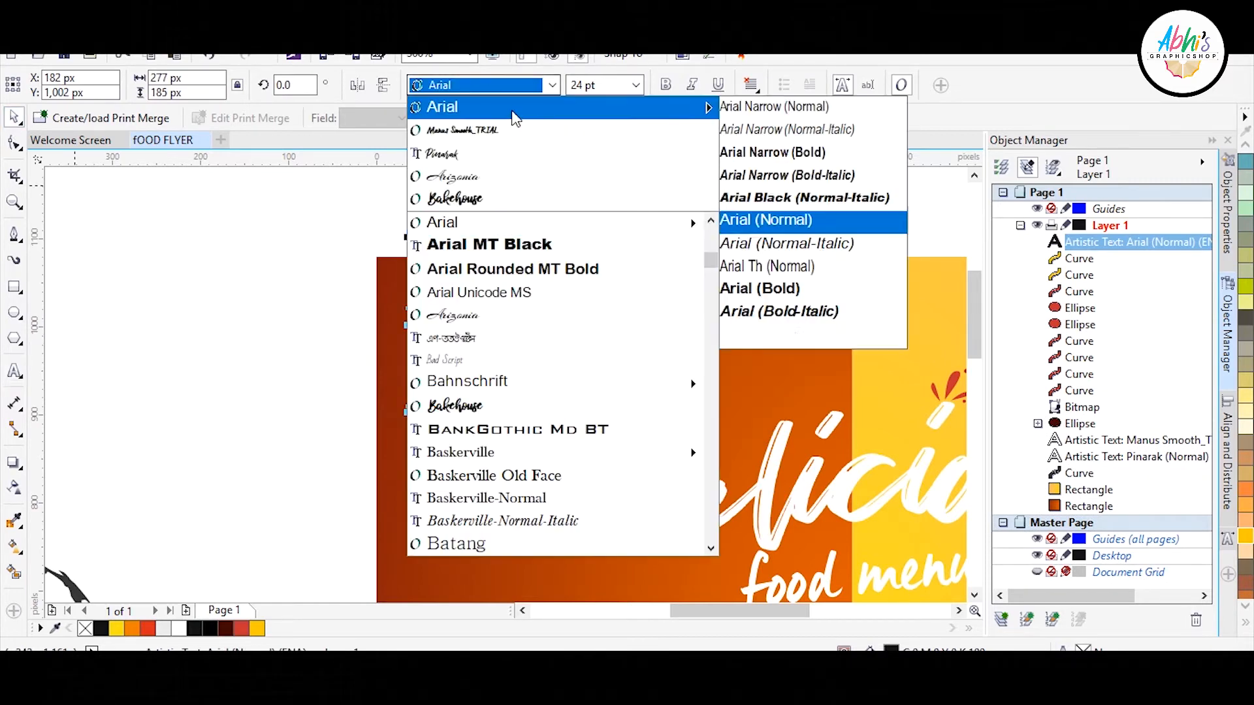
{"action": "left_click", "coordinate": [529, 295]}
- Scale the "LOGO HERE" text down to about 8.92 pt and fill it with deep yellow
{"action": "left_click_drag", "start_coordinate": [667, 241], "coordinate": [513, 332]}
{"action": "left_click", "coordinate": [257, 628]}
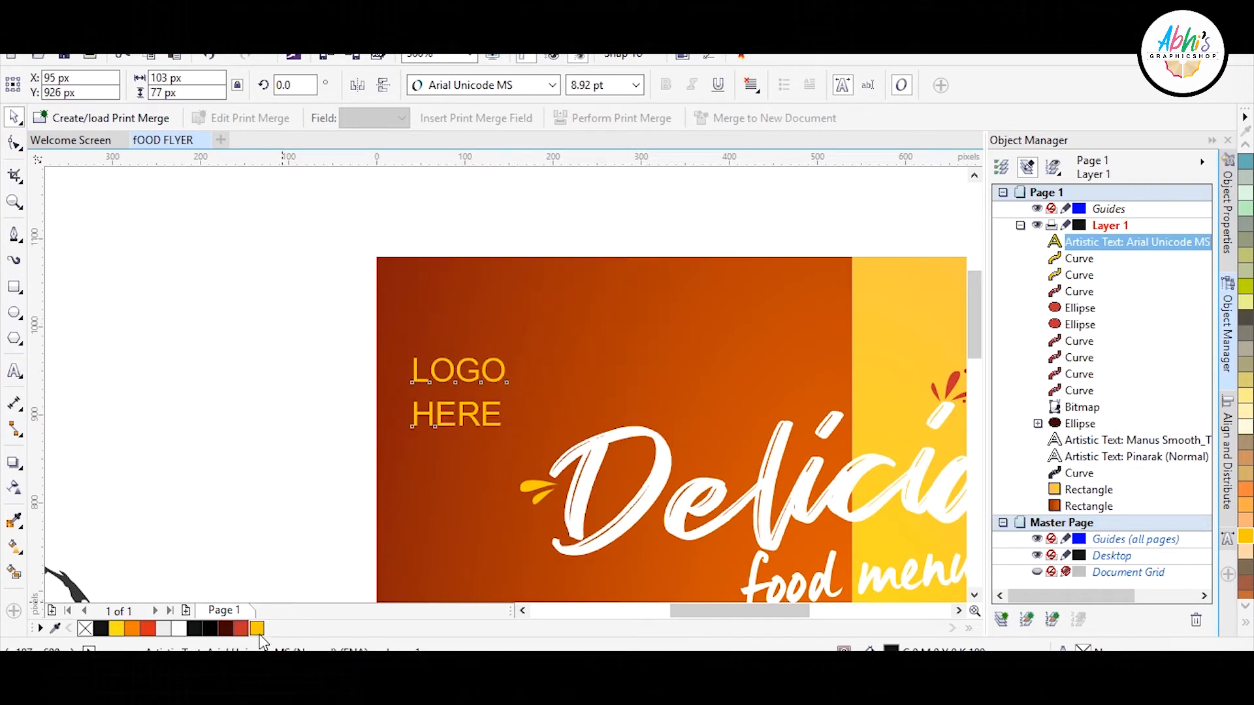
- Tighten the line spacing of "LOGO HERE" and move the text up into the flyer's upper-left corner
{"action": "left_click", "coordinate": [15, 143]}
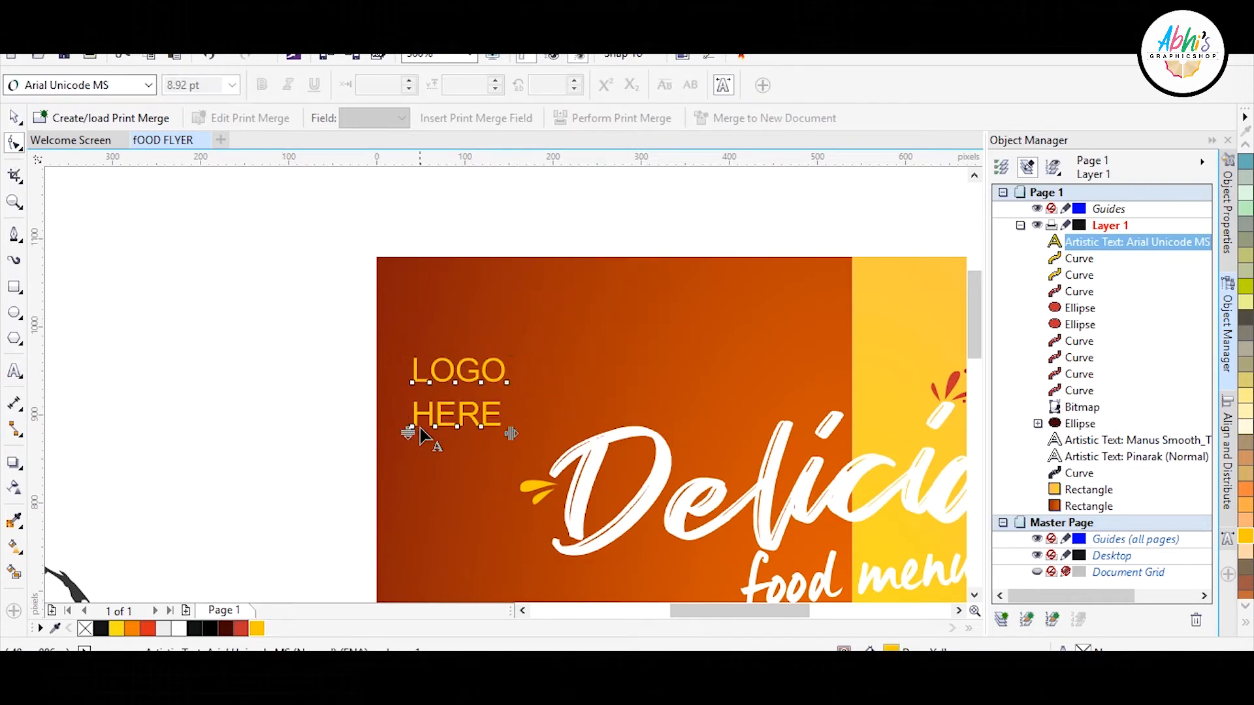
{"action": "left_click", "coordinate": [14, 117]}
{"action": "left_click_drag", "start_coordinate": [457, 373], "coordinate": [451, 306]}
{"action": "left_click", "coordinate": [455, 244]}
- Scale the "LOGO HERE" text down to about 82 × 51 px
{"action": "scroll", "coordinate": [455, 263], "scroll_direction": "down", "scroll_amount": 1}
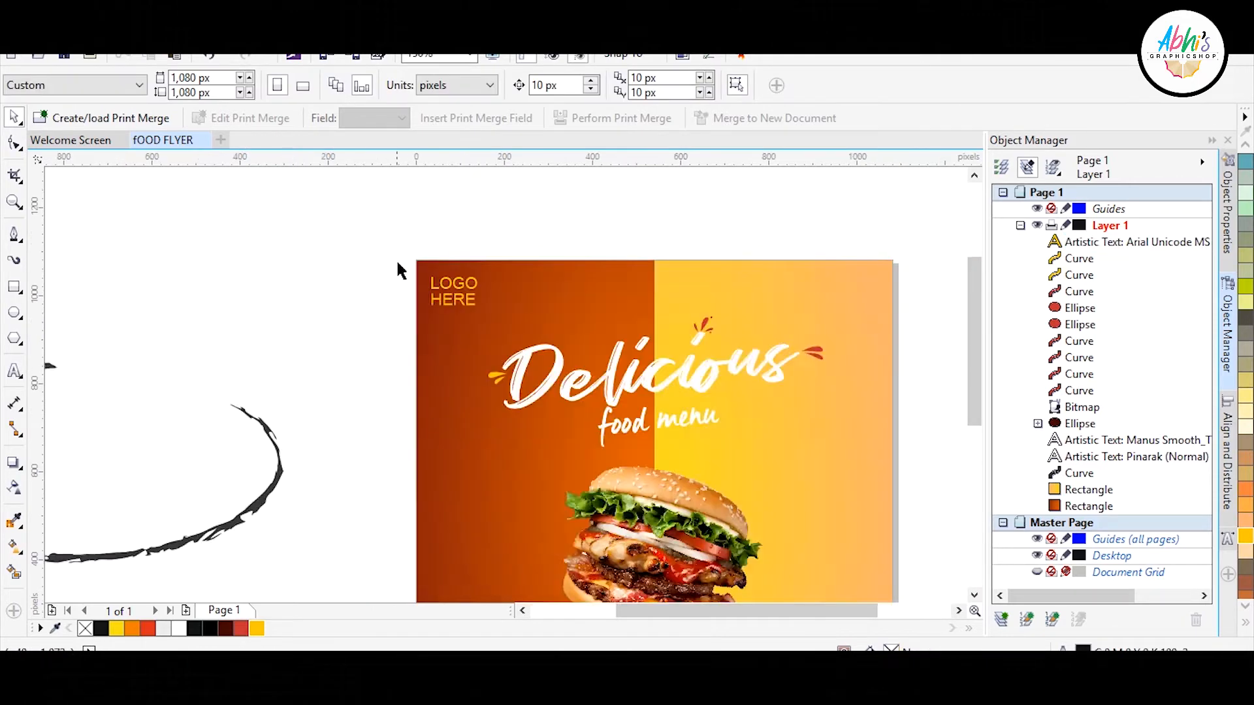
{"action": "left_click", "coordinate": [389, 286]}
{"action": "scroll", "coordinate": [389, 288], "scroll_direction": "up", "scroll_amount": 1}
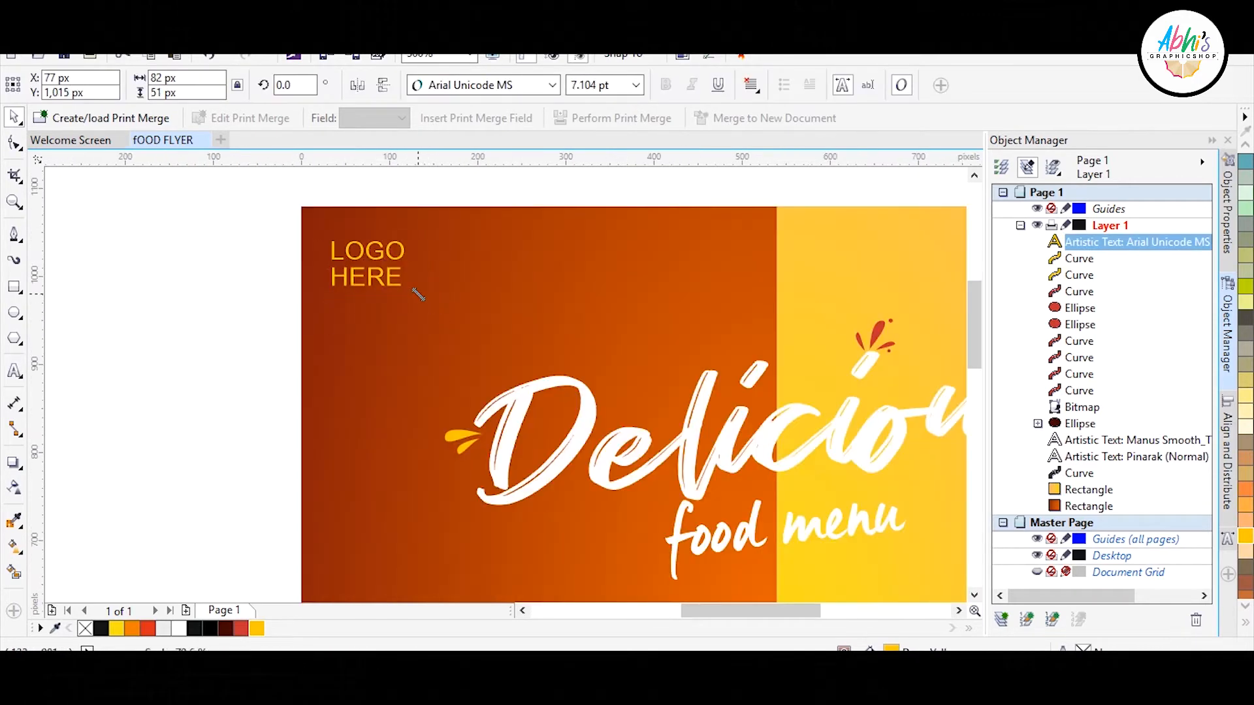
{"action": "left_click", "coordinate": [252, 255]}
{"action": "scroll", "coordinate": [310, 301], "scroll_direction": "down", "scroll_amount": 1}
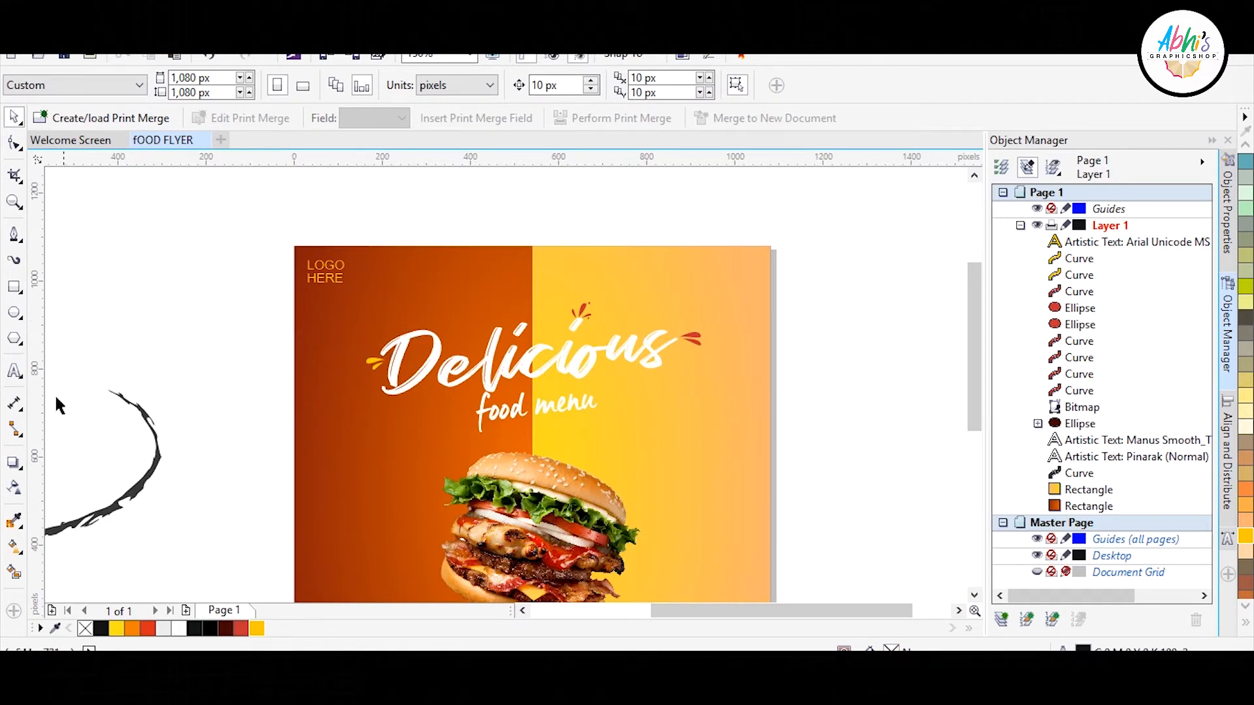
- Bring the dark brush-style speech bubble from outside the page onto the flyer and scale it down to about 249 × 135 px
{"action": "left_click_drag", "start_coordinate": [162, 440], "coordinate": [813, 422]}
{"action": "left_click_drag", "start_coordinate": [817, 291], "coordinate": [721, 441]}
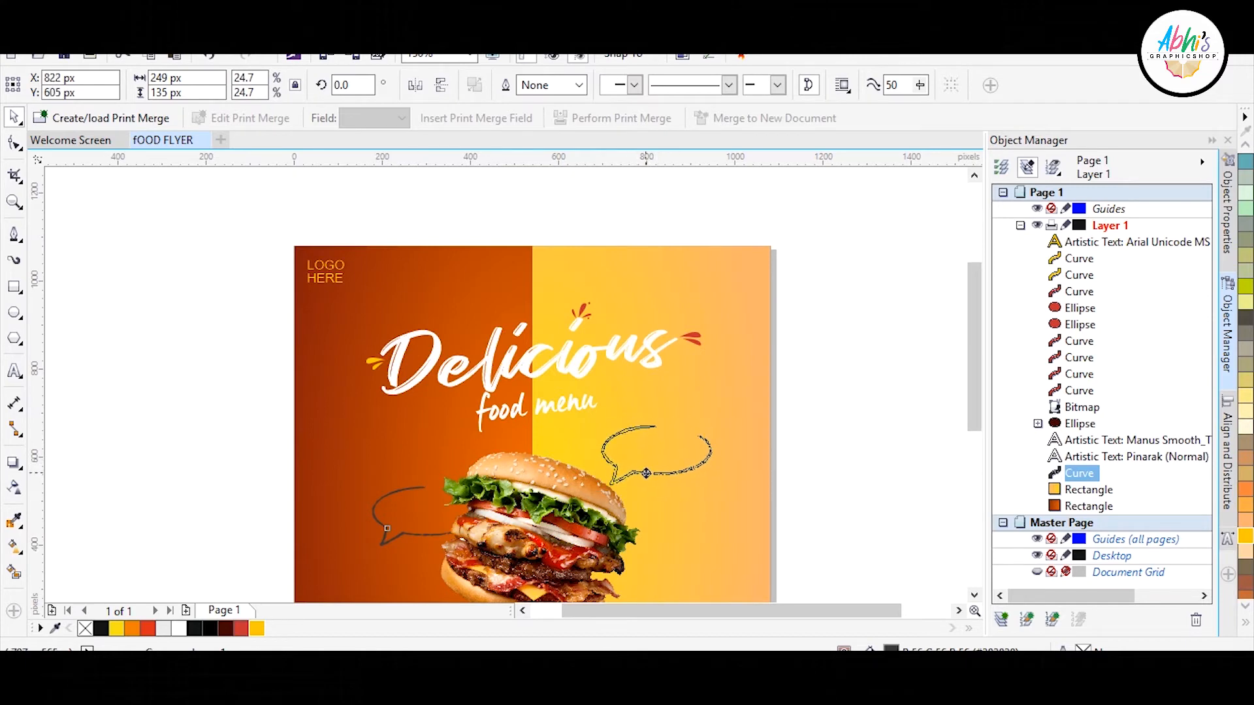
- Recolour the dark brush-style speech bubble beside the burger to red
{"action": "left_click", "coordinate": [217, 507]}
{"action": "left_click", "coordinate": [646, 474]}
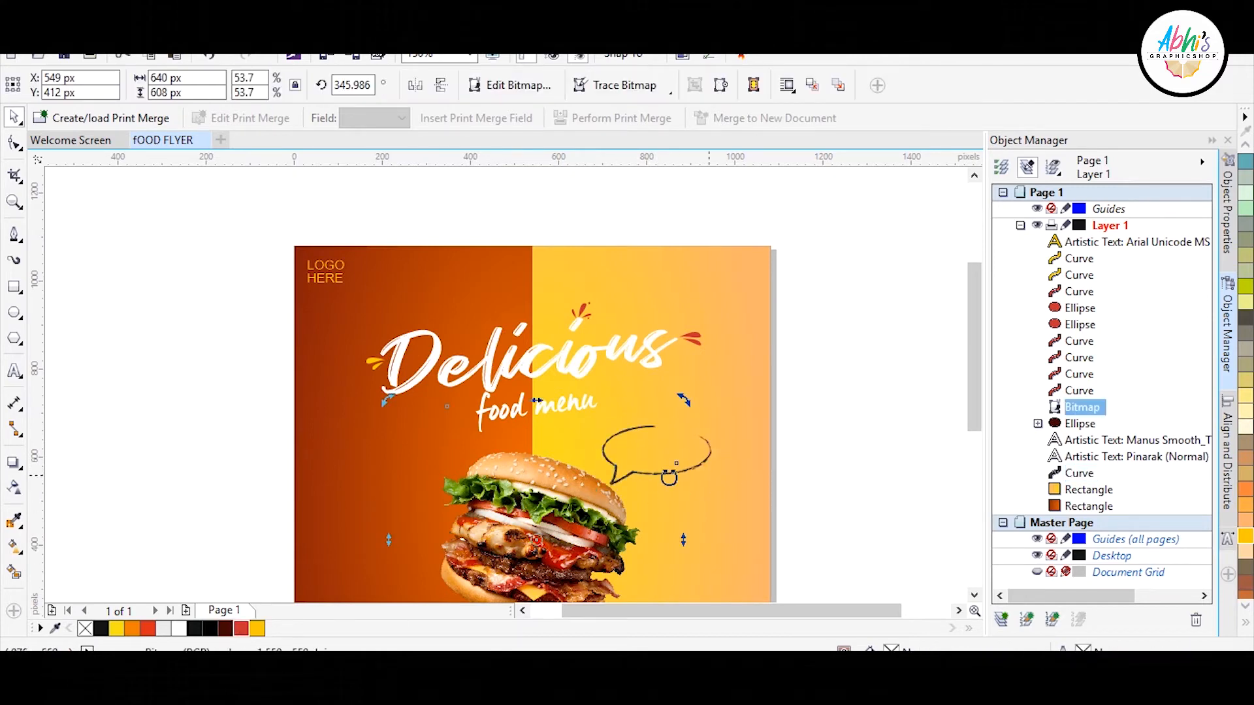
{"action": "right_click", "coordinate": [241, 628]}
{"action": "left_click", "coordinate": [245, 520]}
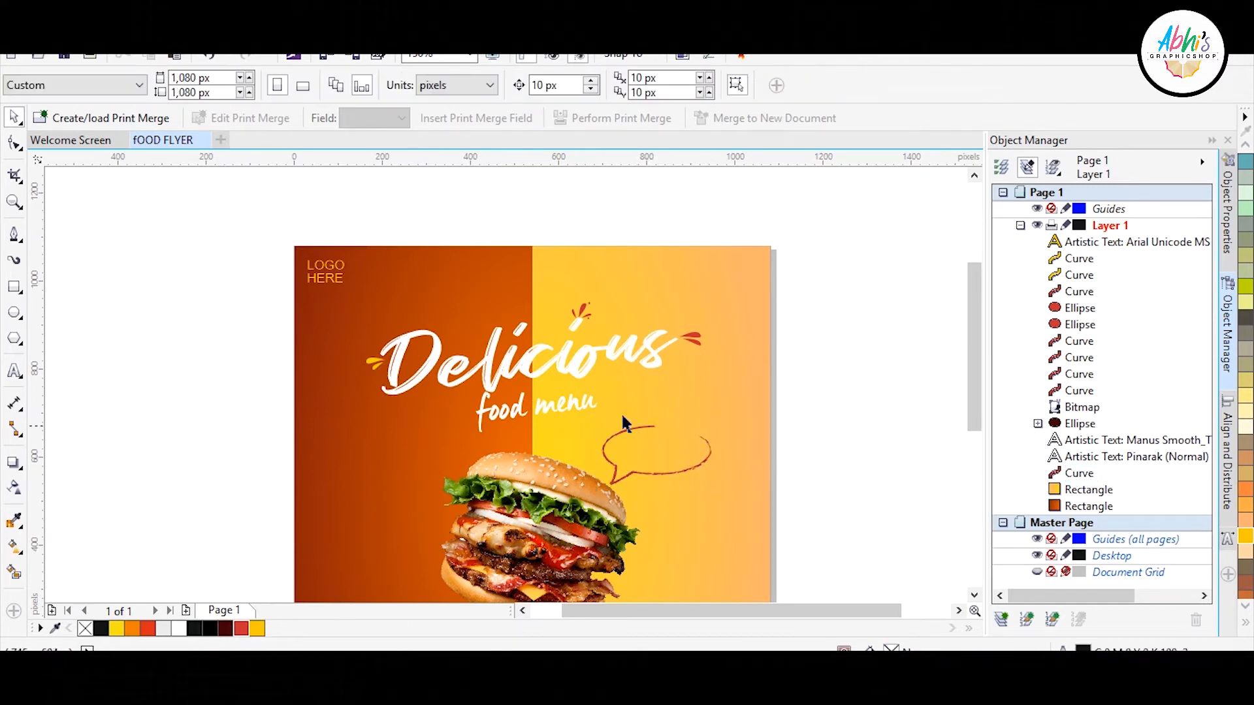
{"action": "scroll", "coordinate": [624, 423], "scroll_direction": "up", "scroll_amount": 2}
{"action": "scroll", "coordinate": [344, 457], "scroll_direction": "down", "scroll_amount": 2}
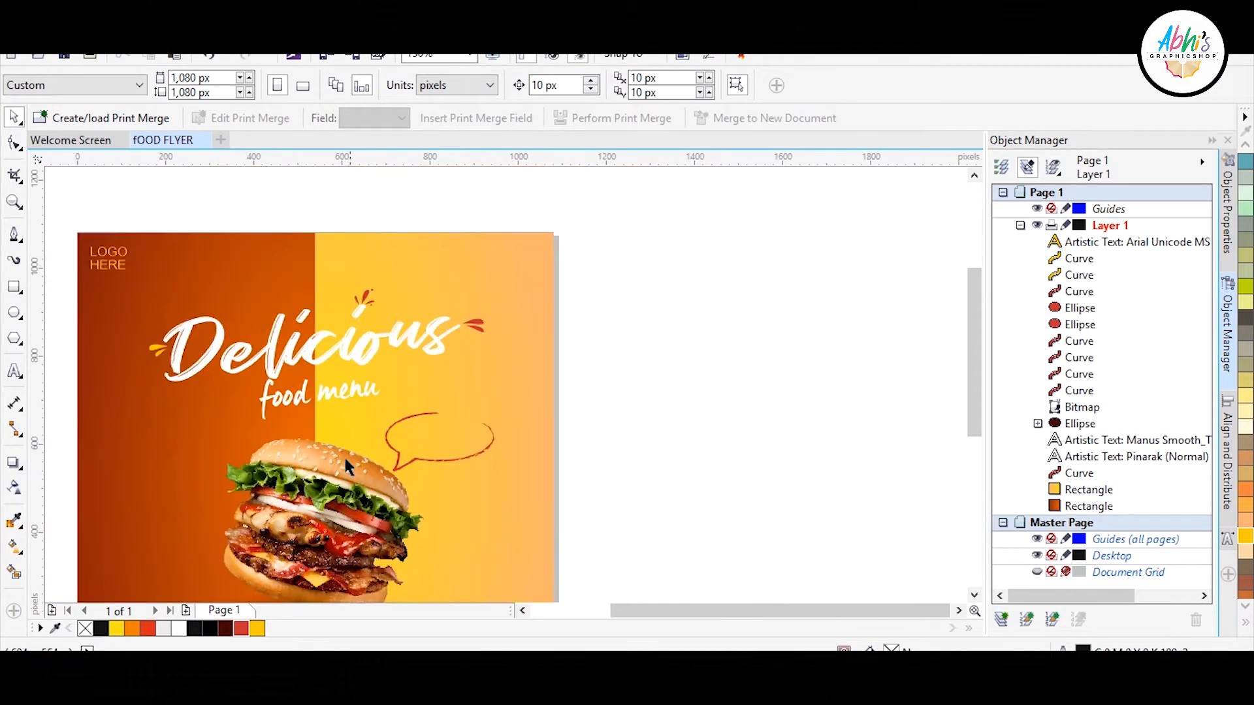
- Duplicate the "food menu" text onto the red speech bubble and open the copy for text editing
{"action": "scroll", "coordinate": [325, 345], "scroll_direction": "up", "scroll_amount": 2}
{"action": "left_click_drag", "start_coordinate": [325, 344], "coordinate": [640, 414]}
{"action": "right_click", "coordinate": [640, 414]}
{"action": "double_click", "coordinate": [640, 413]}
{"action": "double_click", "coordinate": [649, 411]}
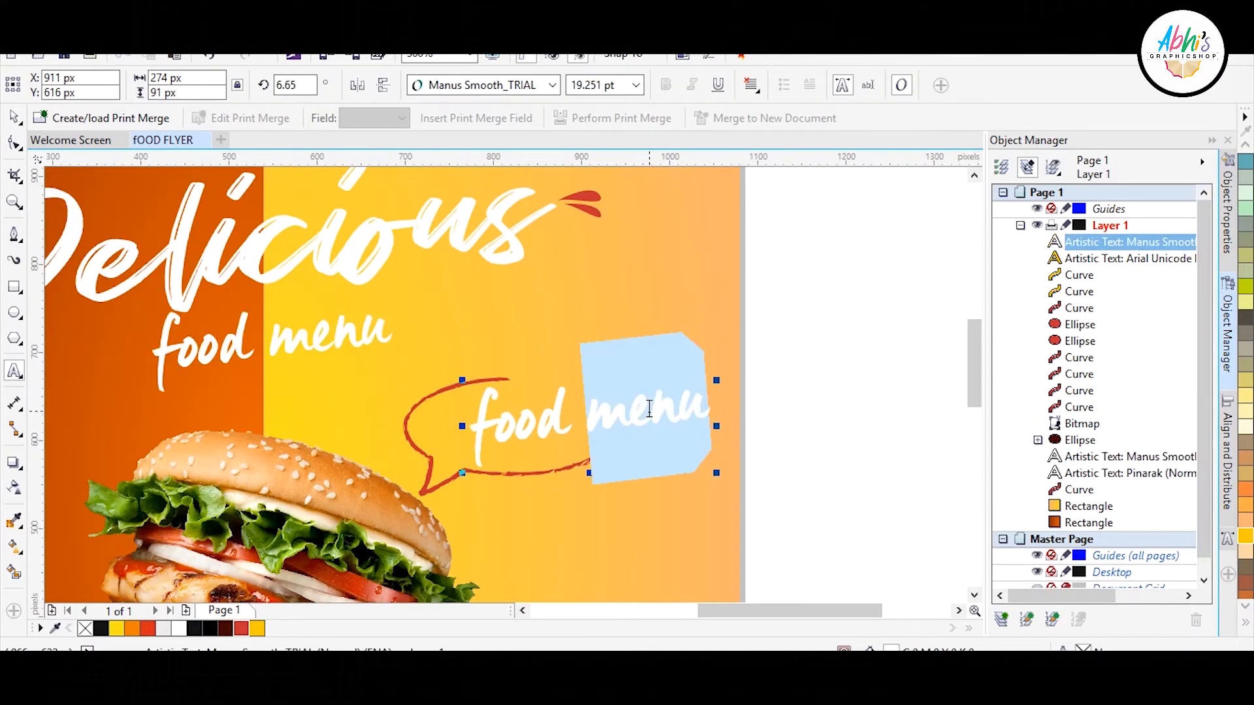
- Replace the copied text with "Save Upto" and "50%" on a separate line below
{"action": "key", "text": "ctrl+a"}
{"action": "type", "text": "sAVE UT"}
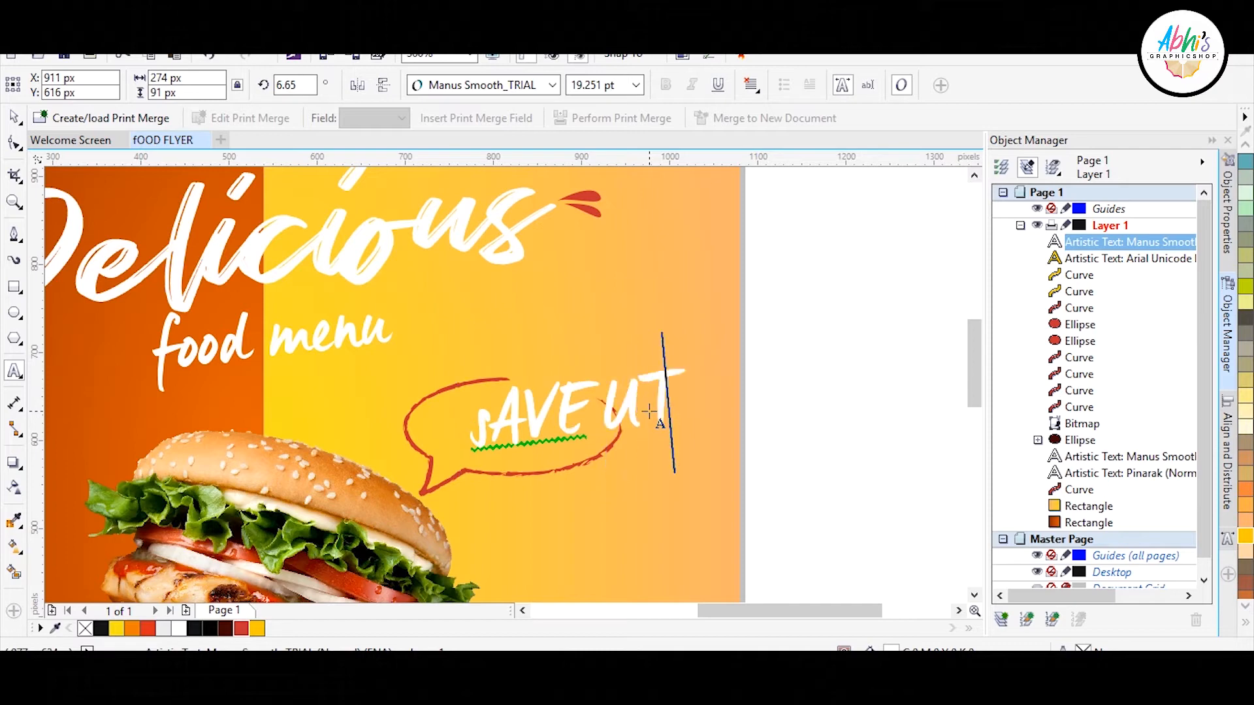
{"action": "key", "text": "BackSpace"}
{"action": "key", "text": "BackSpace"}
{"action": "key", "text": "BackSpace"}
{"action": "key", "text": "BackSpace"}
{"action": "key", "text": "BackSpace"}
{"action": "key", "text": "BackSpace"}
{"action": "key", "text": "BackSpace"}
{"action": "type", "text": "S"}
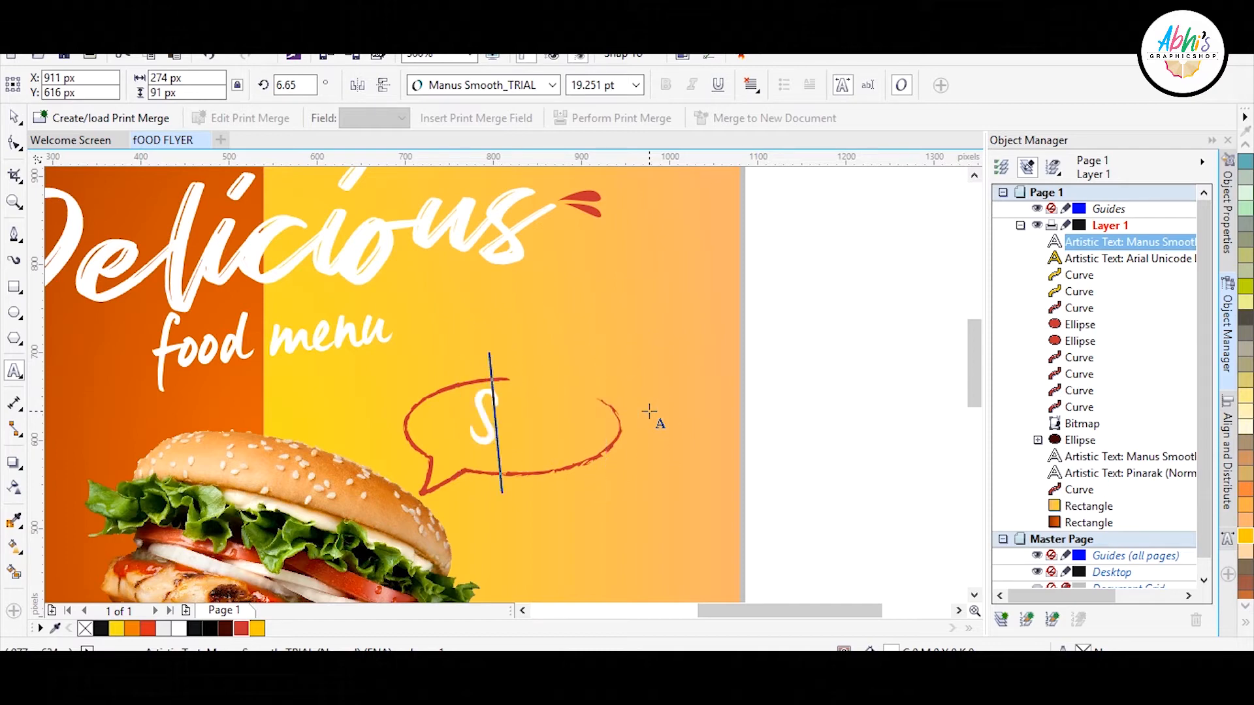
{"action": "type", "text": "ave Upt"}
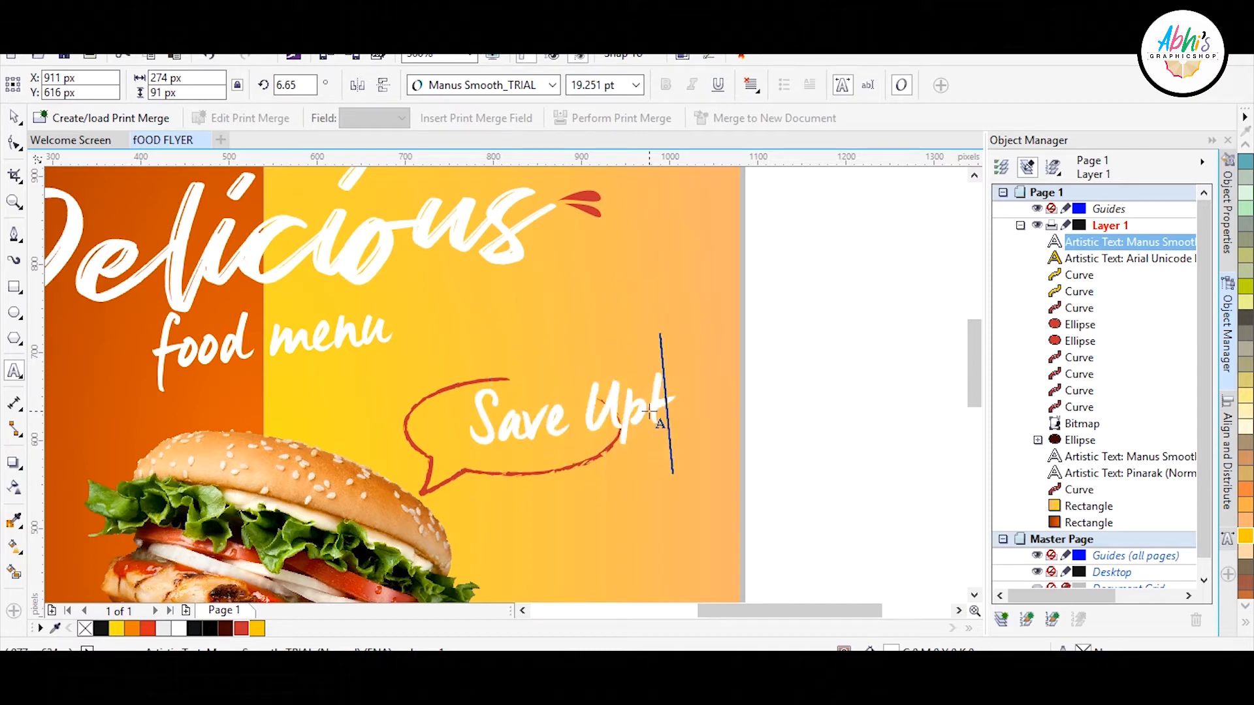
{"action": "type", "text": "o0"}
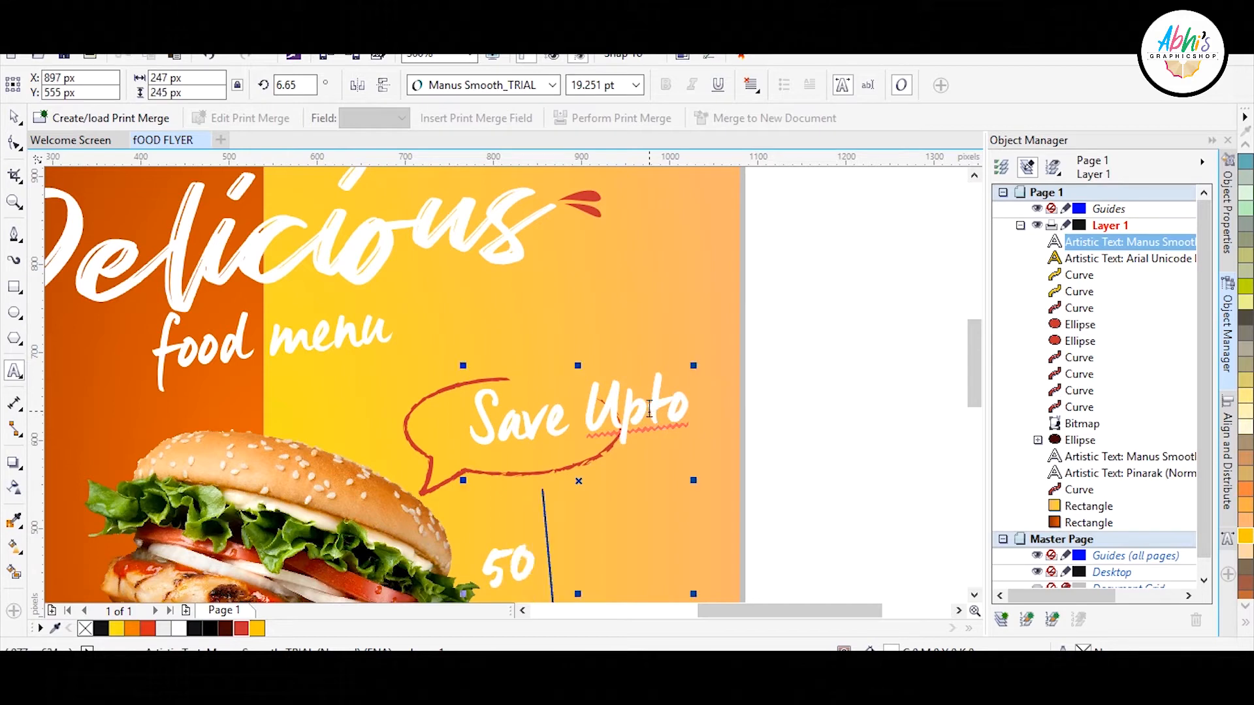
- Change the font of the whole "Save Upto 50%" text to Pinarak
{"action": "scroll", "coordinate": [644, 418], "scroll_direction": "down", "scroll_amount": 1}
{"action": "scroll", "coordinate": [602, 488], "scroll_direction": "up", "scroll_amount": 1}
{"action": "key", "text": "ctrl+a"}
{"action": "left_click", "coordinate": [480, 85]}
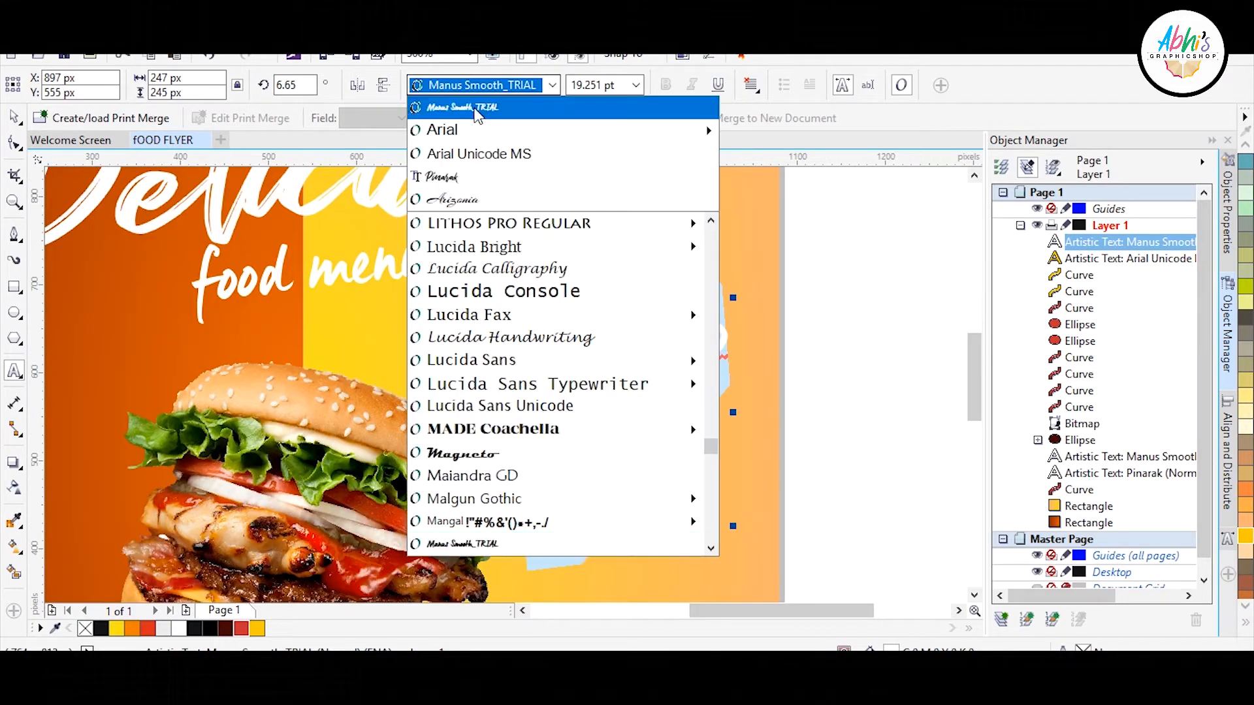
{"action": "left_click", "coordinate": [479, 176]}
{"action": "left_click", "coordinate": [16, 117]}
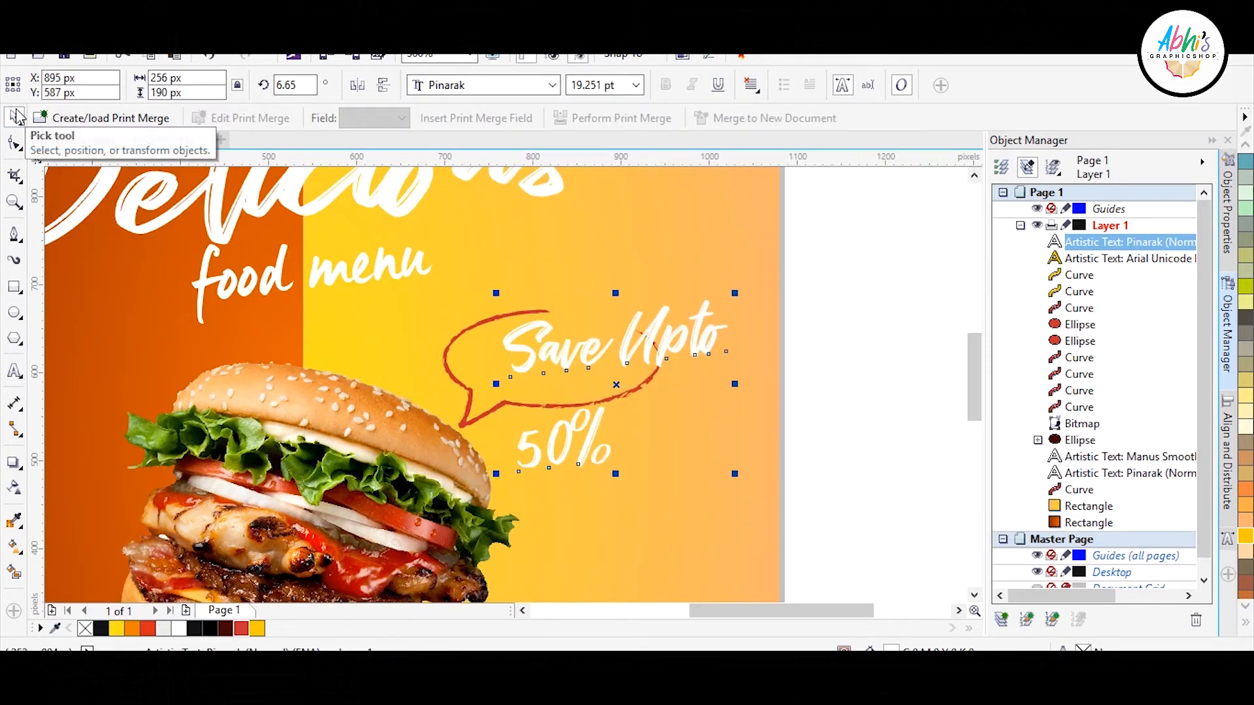
- Break the text apart into separate lines and set "Save Upto" in Manus Smooth_TRIAL
{"action": "key", "text": "ctrl+k"}
{"action": "left_click", "coordinate": [451, 85]}
{"action": "mouse_move", "coordinate": [481, 160]}
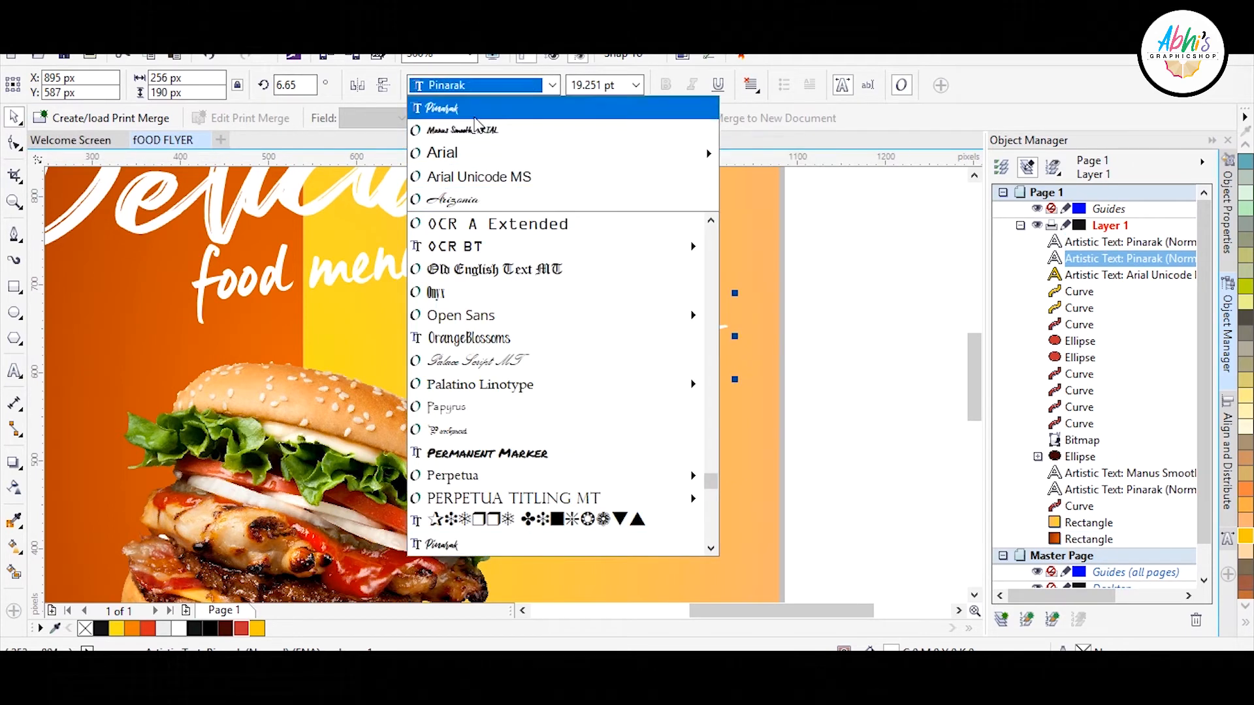
{"action": "left_click", "coordinate": [462, 129]}
{"action": "left_click", "coordinate": [480, 85]}
{"action": "left_click", "coordinate": [699, 273]}
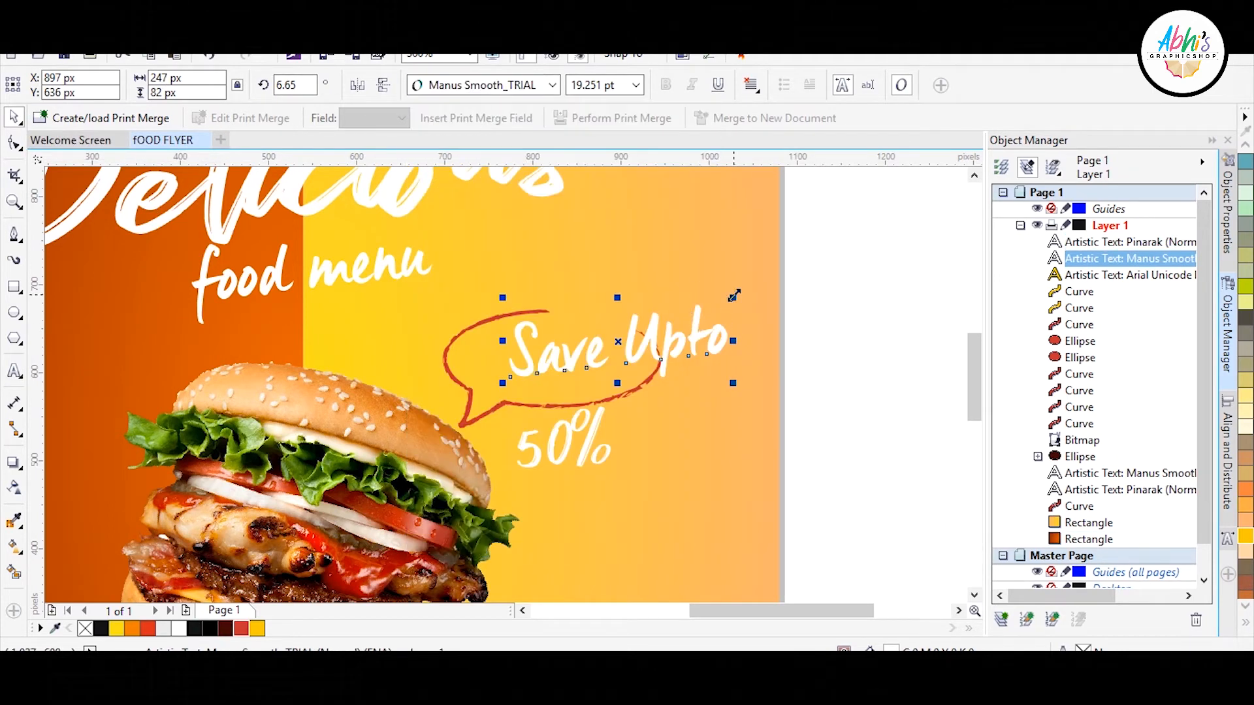
- Scale down "Save Upto" to fit inside the speech bubble and move "50%" up beneath it
{"action": "left_click_drag", "start_coordinate": [735, 295], "coordinate": [608, 300]}
{"action": "key", "text": "ctrl+z"}
{"action": "left_click_drag", "start_coordinate": [731, 295], "coordinate": [593, 333]}
{"action": "left_click_drag", "start_coordinate": [571, 431], "coordinate": [562, 374]}
{"action": "scroll", "coordinate": [561, 372], "scroll_direction": "up", "scroll_amount": 2}
{"action": "scroll", "coordinate": [565, 359], "scroll_direction": "up", "scroll_amount": 2}
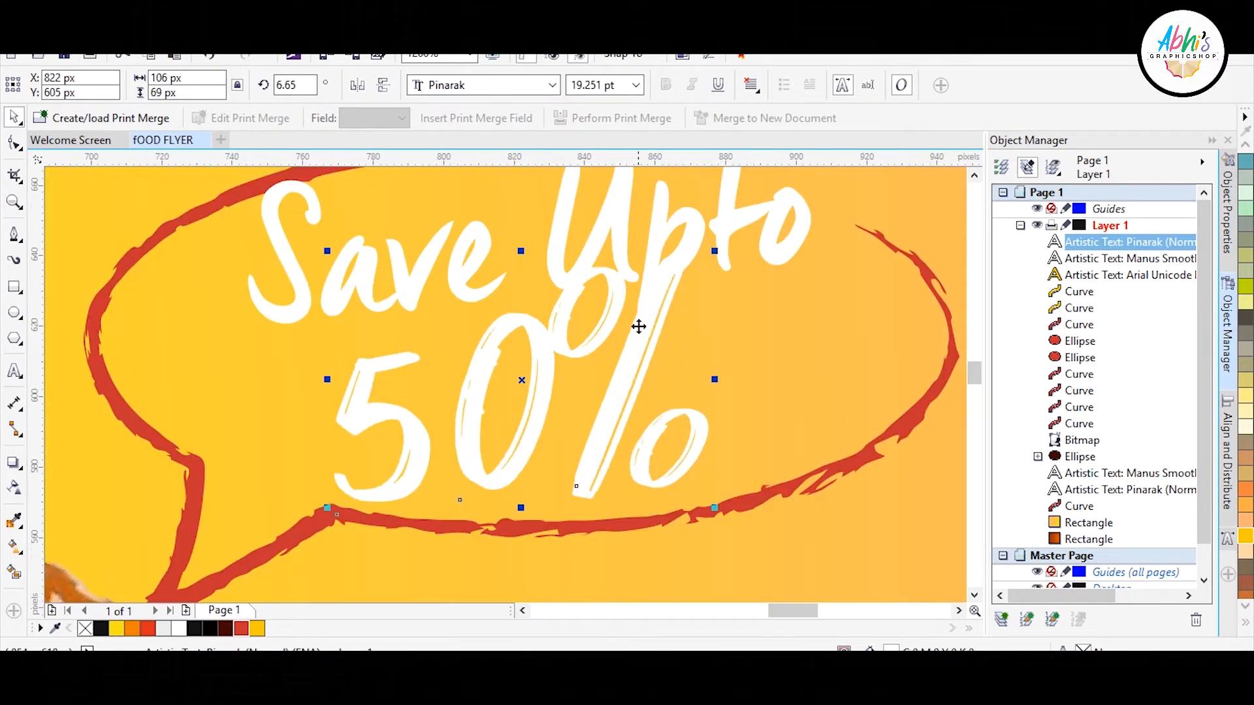
- Shrink "Save Upto" to about 82 × 27 px and arrange it at the upper left of "50%" within the bubble
{"action": "left_click", "coordinate": [710, 246]}
{"action": "scroll", "coordinate": [707, 274], "scroll_direction": "down", "scroll_amount": 2}
{"action": "left_click_drag", "start_coordinate": [730, 260], "coordinate": [593, 298]}
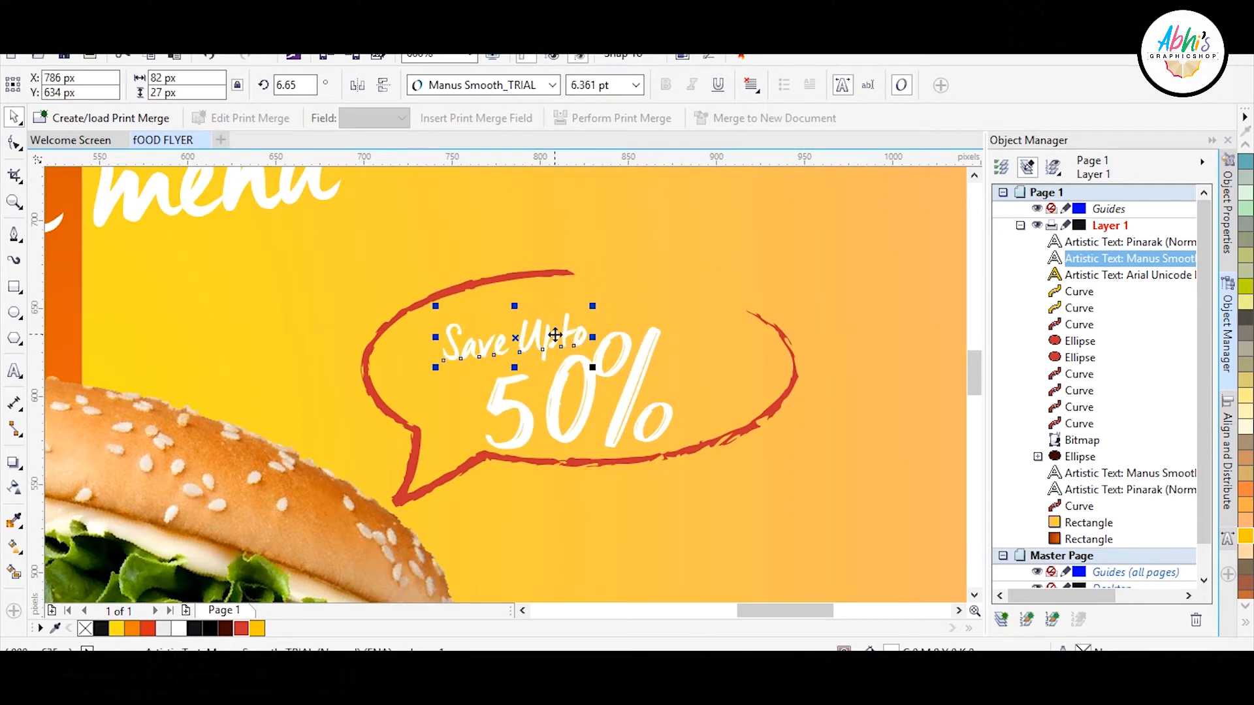
{"action": "left_click_drag", "start_coordinate": [553, 336], "coordinate": [521, 329]}
{"action": "left_click_drag", "start_coordinate": [588, 376], "coordinate": [617, 345]}
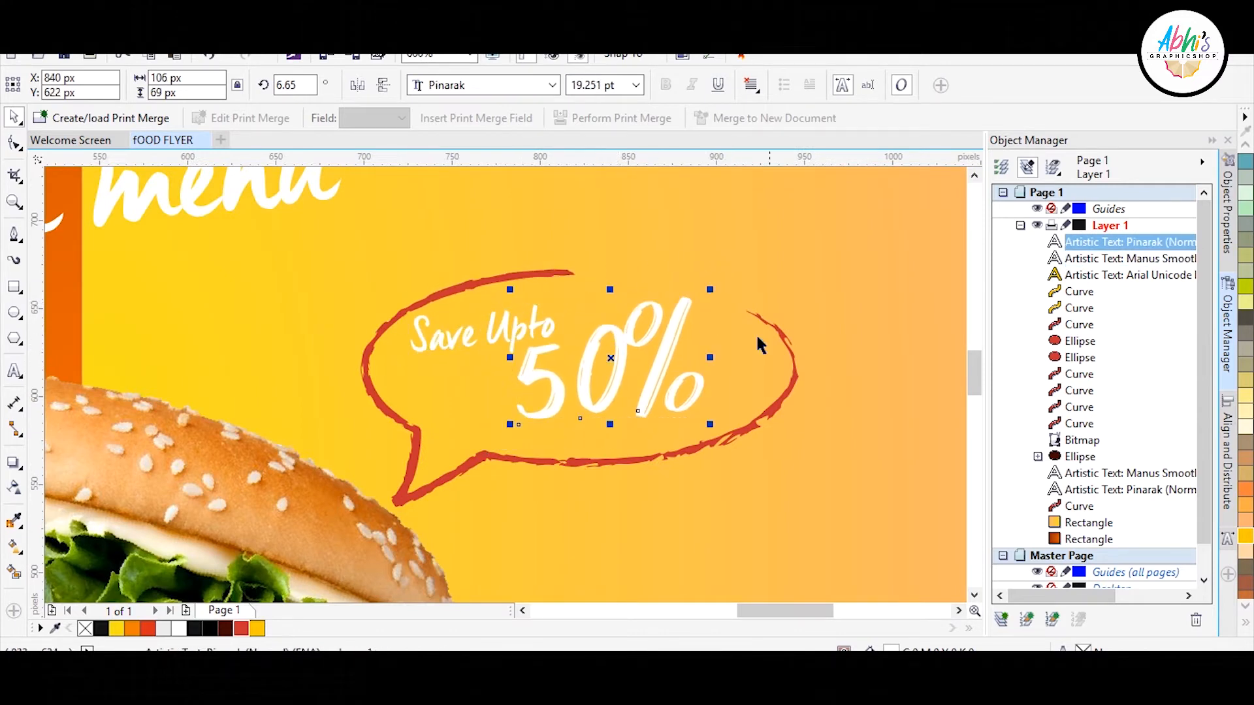
- Tighten the gap before the percent sign in "50%" with a horizontal character shift of -12%
{"action": "double_click", "coordinate": [639, 332]}
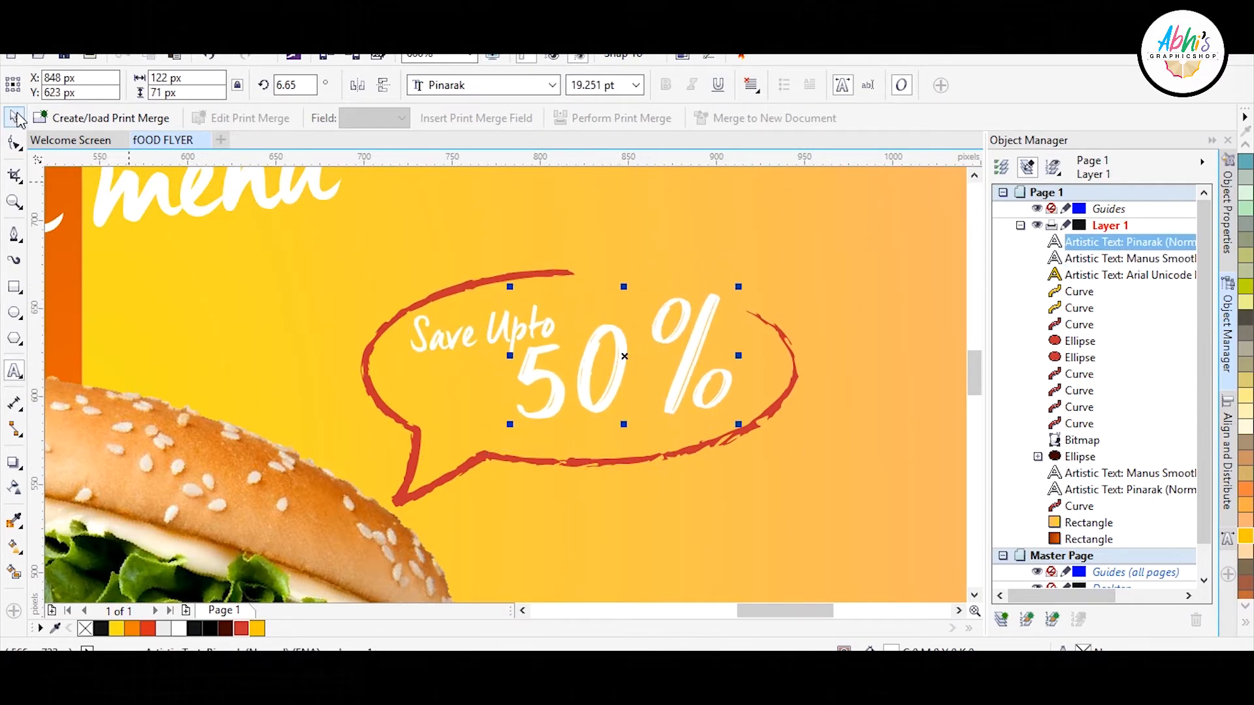
{"action": "left_click", "coordinate": [11, 143]}
{"action": "left_click", "coordinate": [666, 408]}
{"action": "key", "text": "Left"}
{"action": "key", "text": "Left"}
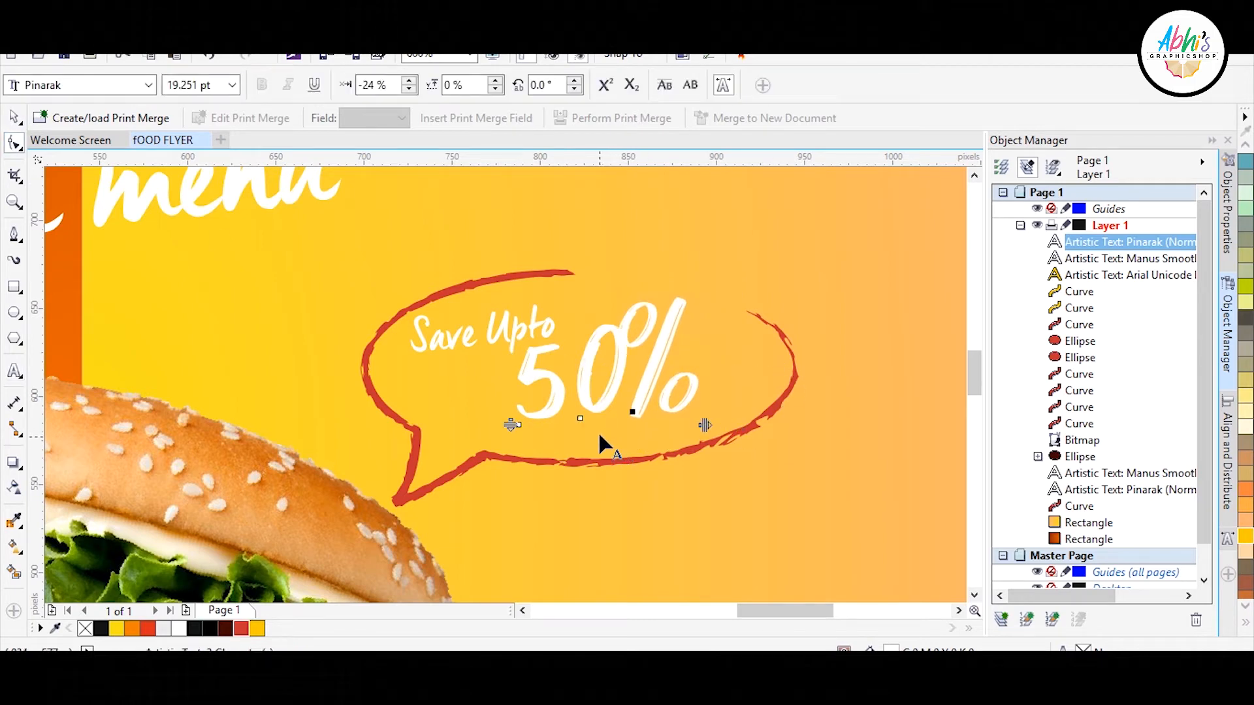
{"action": "key", "text": "Right"}
{"action": "left_click", "coordinate": [13, 117]}
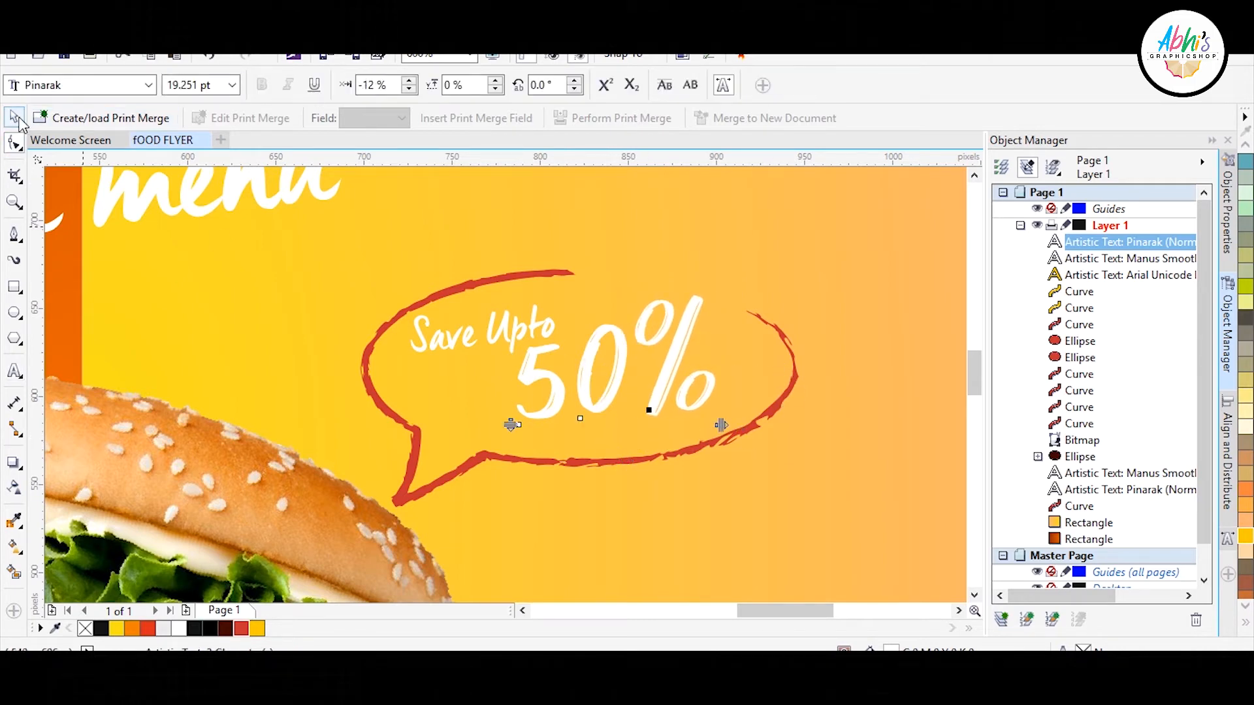
- Enlarge "50%" to about 24.2 pt and reposition "Save Upto" just above its first digits
{"action": "left_click", "coordinate": [695, 310]}
{"action": "left_click_drag", "start_coordinate": [722, 289], "coordinate": [750, 270]}
{"action": "left_click_drag", "start_coordinate": [539, 329], "coordinate": [579, 313]}
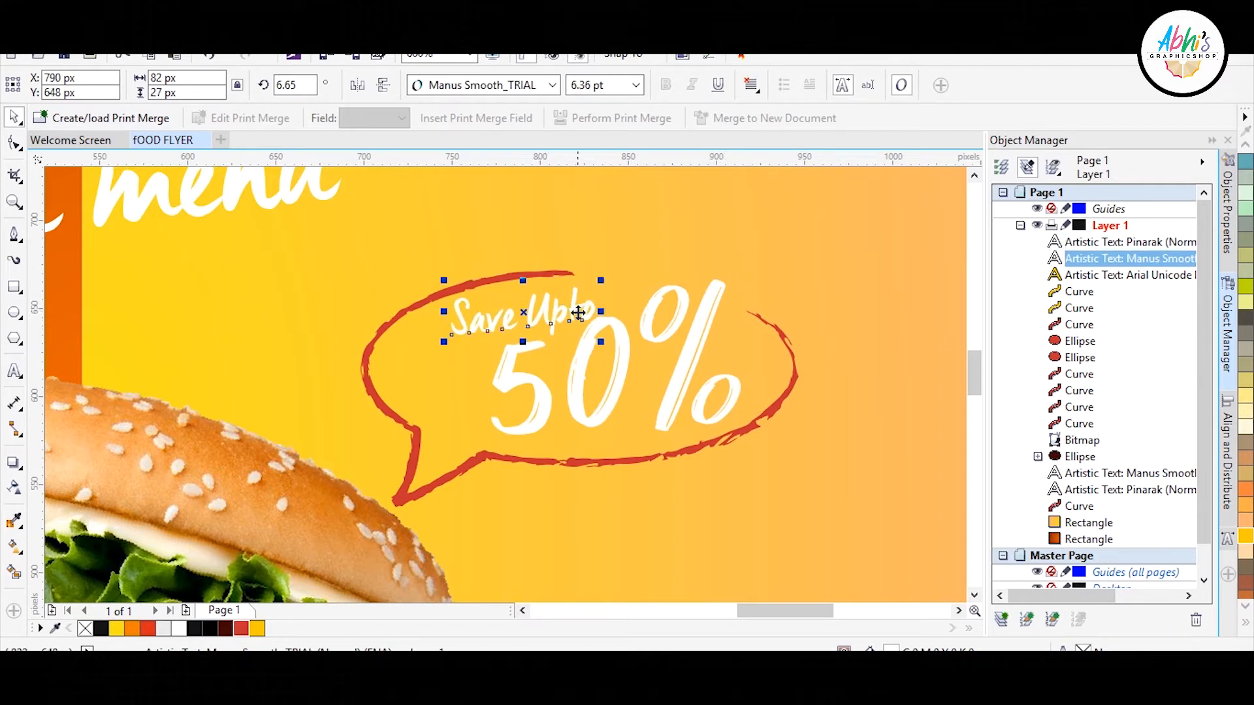
{"action": "left_click", "coordinate": [531, 336]}
{"action": "left_click", "coordinate": [523, 336]}
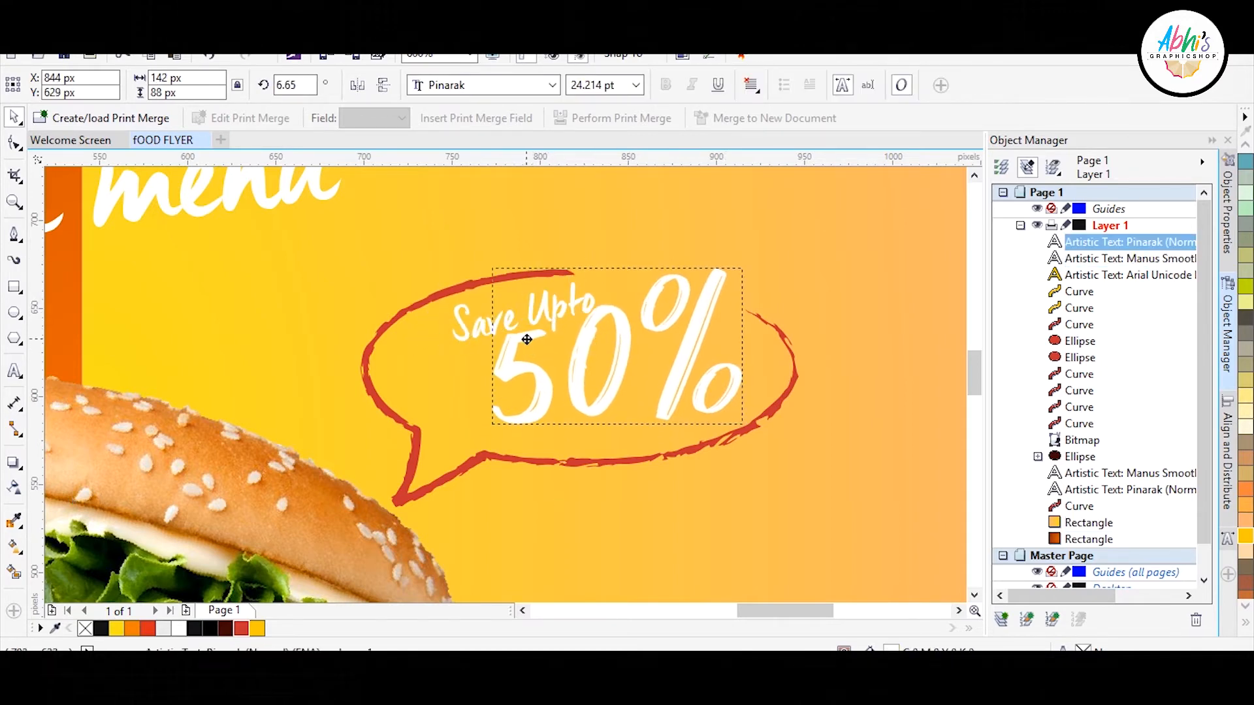
- Rotate "Save Upto" to about 12.8° and fill both it and "50%" with red
{"action": "left_click", "coordinate": [559, 320]}
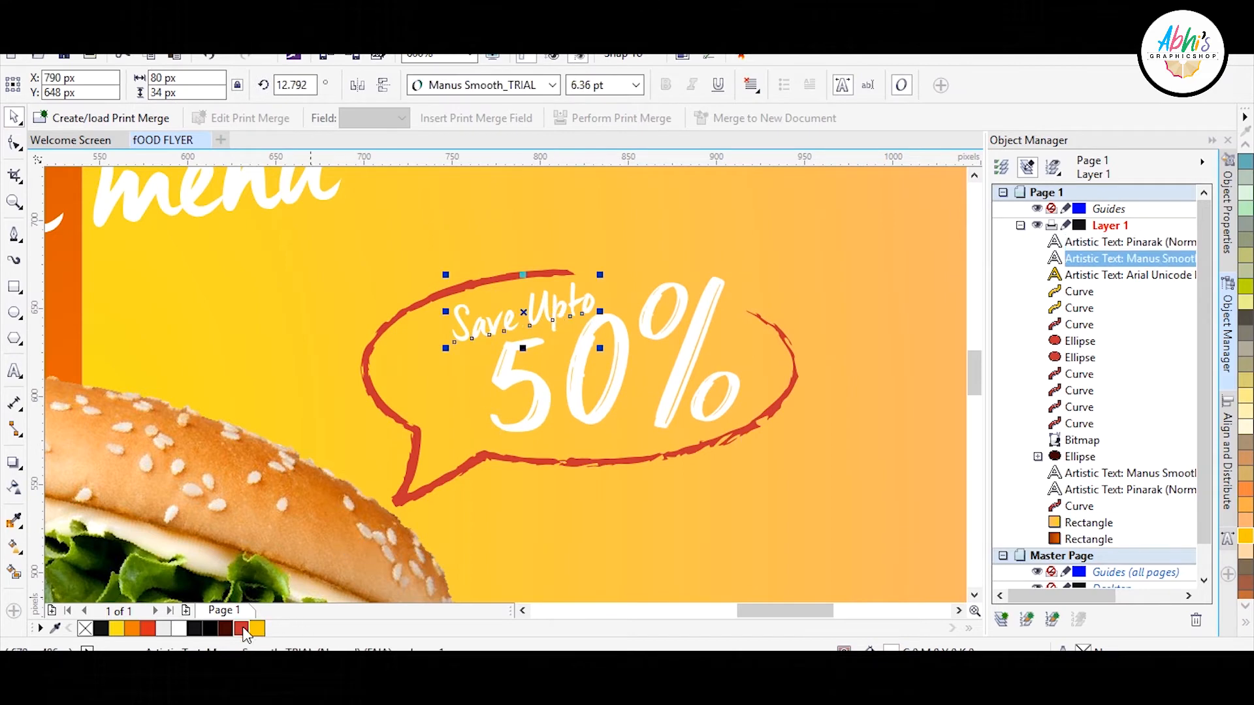
{"action": "left_click", "coordinate": [242, 629]}
{"action": "left_click", "coordinate": [622, 356]}
{"action": "left_click", "coordinate": [243, 629]}
{"action": "left_click", "coordinate": [670, 349]}
{"action": "scroll", "coordinate": [665, 358], "scroll_direction": "down", "scroll_amount": 2}
{"action": "left_click", "coordinate": [896, 267]}
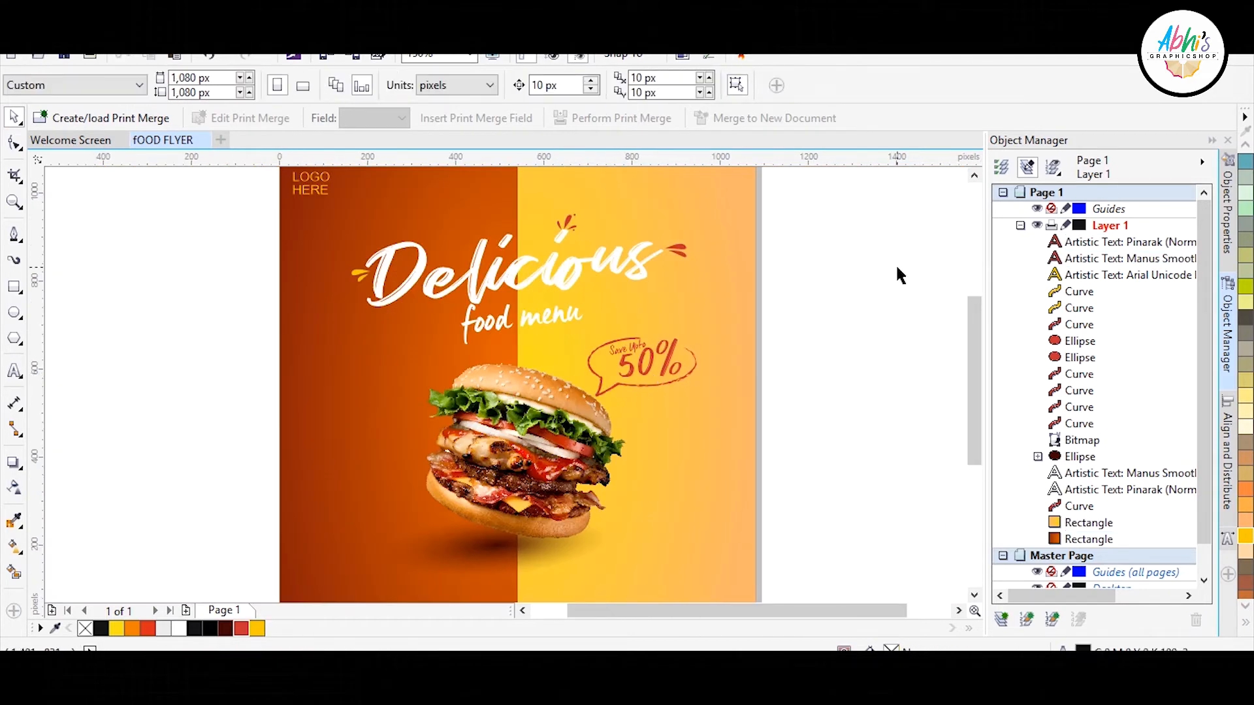
- Draw a rectangle of about 236 × 45 px near the flyer's lower-right corner
{"action": "scroll", "coordinate": [585, 360], "scroll_direction": "down", "scroll_amount": 1}
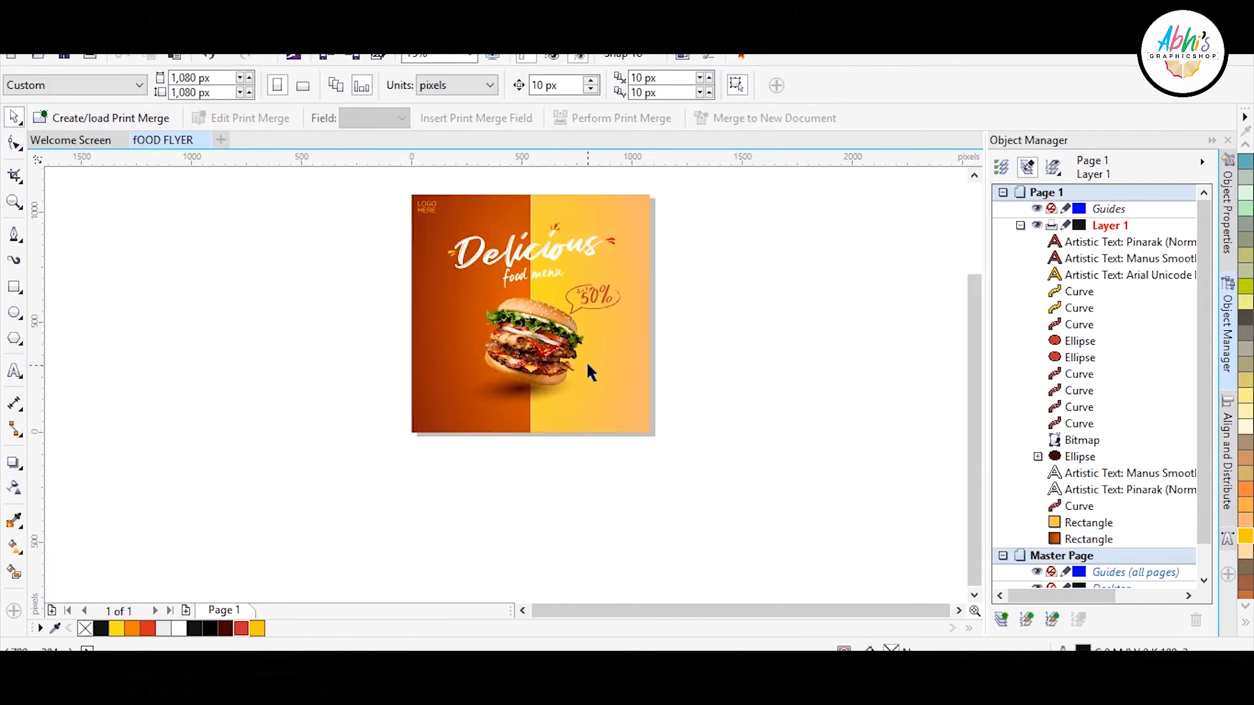
{"action": "scroll", "coordinate": [626, 412], "scroll_direction": "up", "scroll_amount": 3}
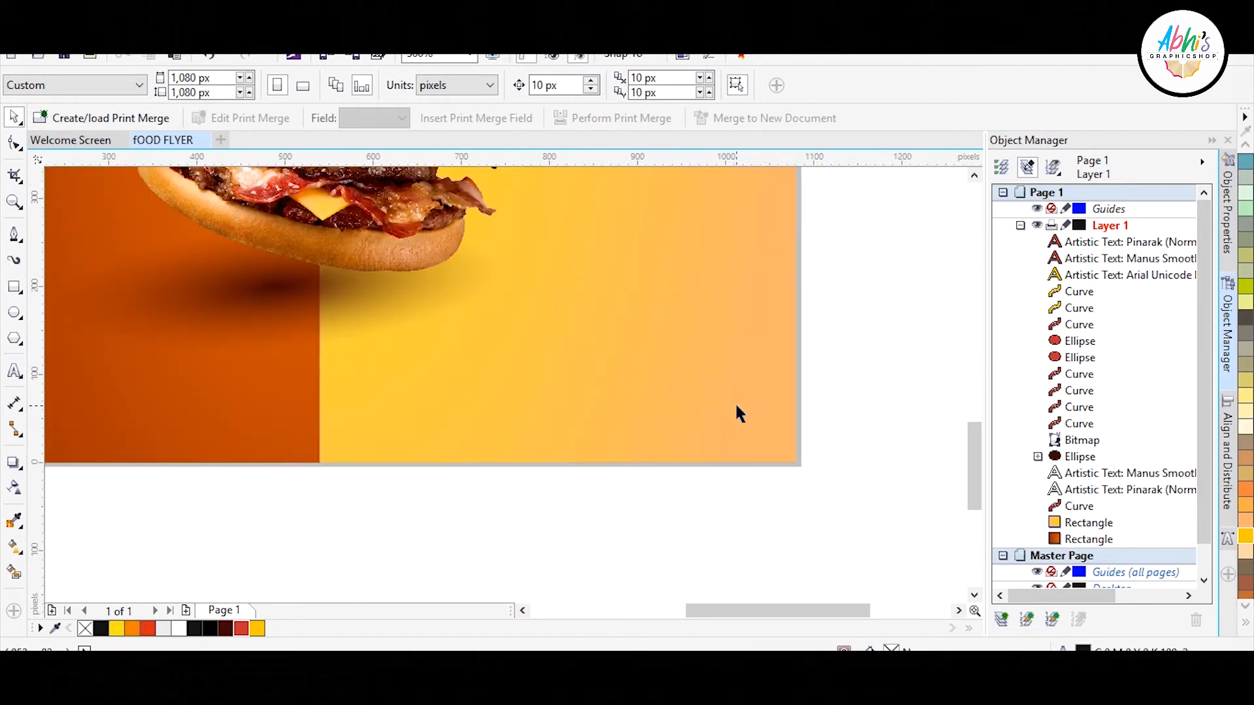
{"action": "left_click", "coordinate": [15, 287]}
{"action": "mouse_move", "coordinate": [543, 401]}
{"action": "left_mouse_down"}
{"action": "mouse_move", "coordinate": [757, 456]}
{"action": "mouse_move", "coordinate": [754, 440]}
{"action": "left_mouse_up"}
- Round the rectangle's corners to 22 px and move the pill shape closer to the flyer's right edge
{"action": "left_click", "coordinate": [15, 143]}
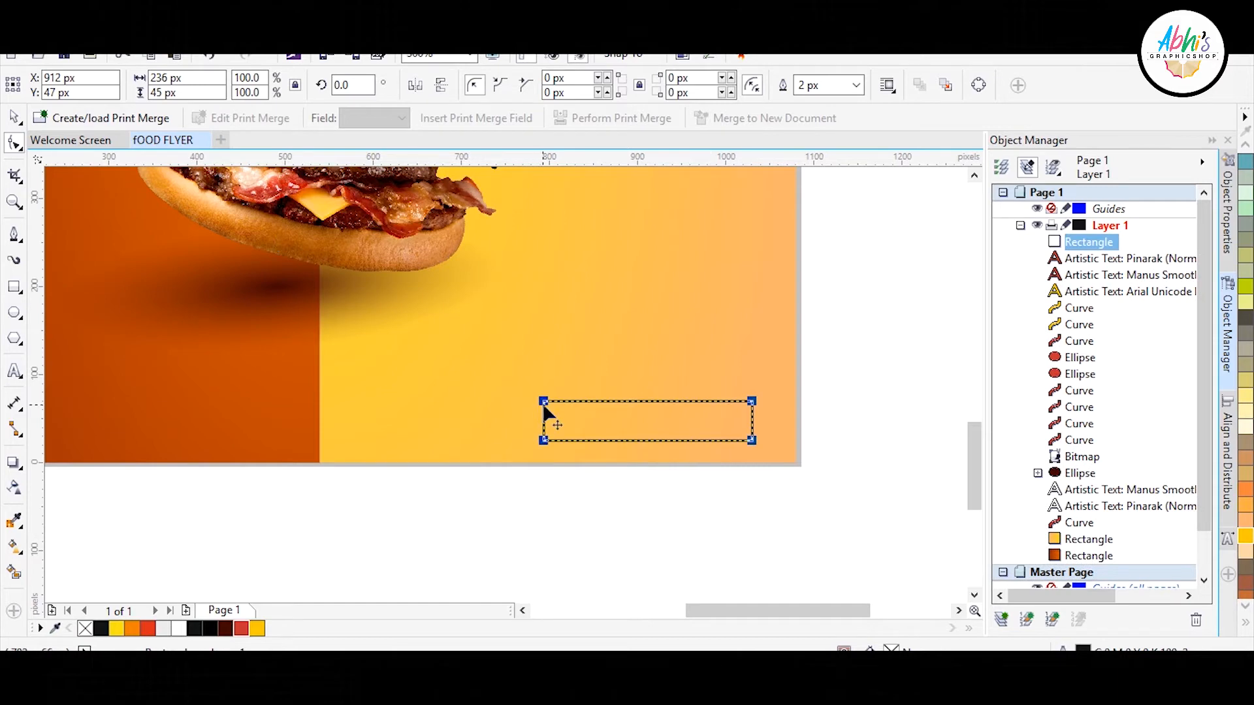
{"action": "left_click_drag", "start_coordinate": [544, 403], "coordinate": [600, 406]}
{"action": "left_click", "coordinate": [14, 117]}
{"action": "scroll", "coordinate": [683, 416], "scroll_direction": "up", "scroll_amount": 1}
{"action": "left_click_drag", "start_coordinate": [714, 392], "coordinate": [749, 385]}
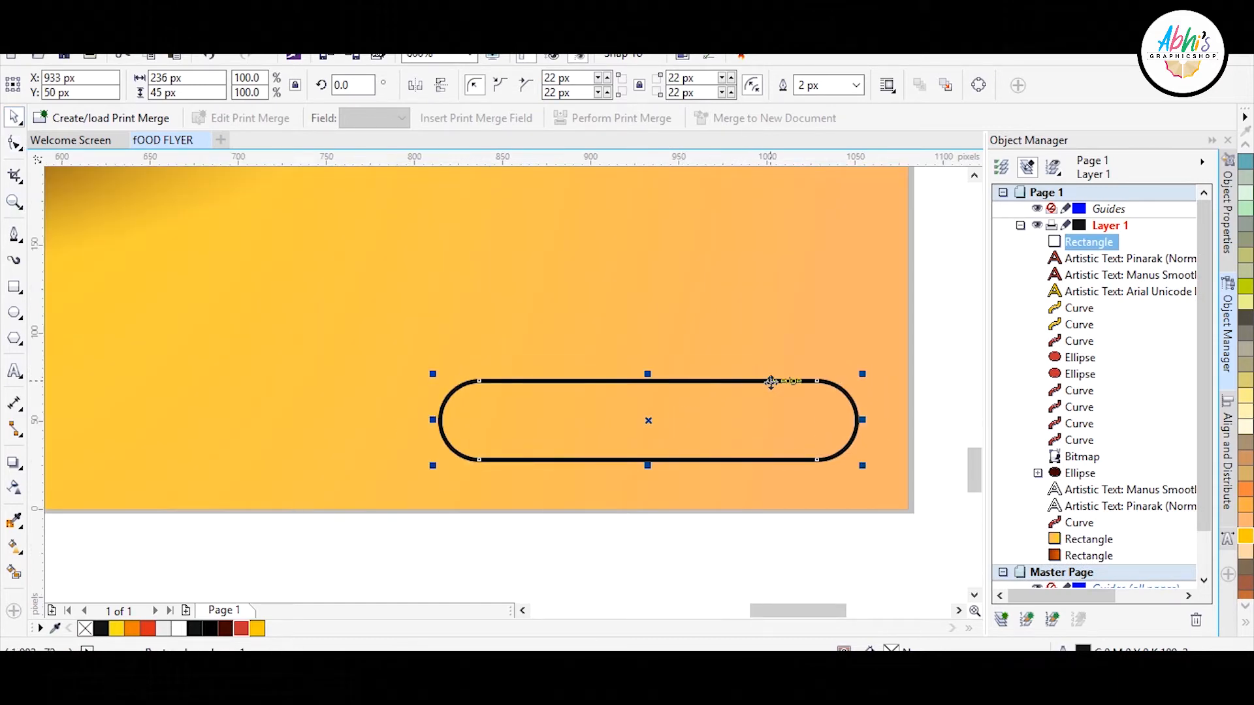
- Fill the pill shape with a vertical gradient from red at its top to dark maroon at its bottom
{"action": "left_click", "coordinate": [225, 628]}
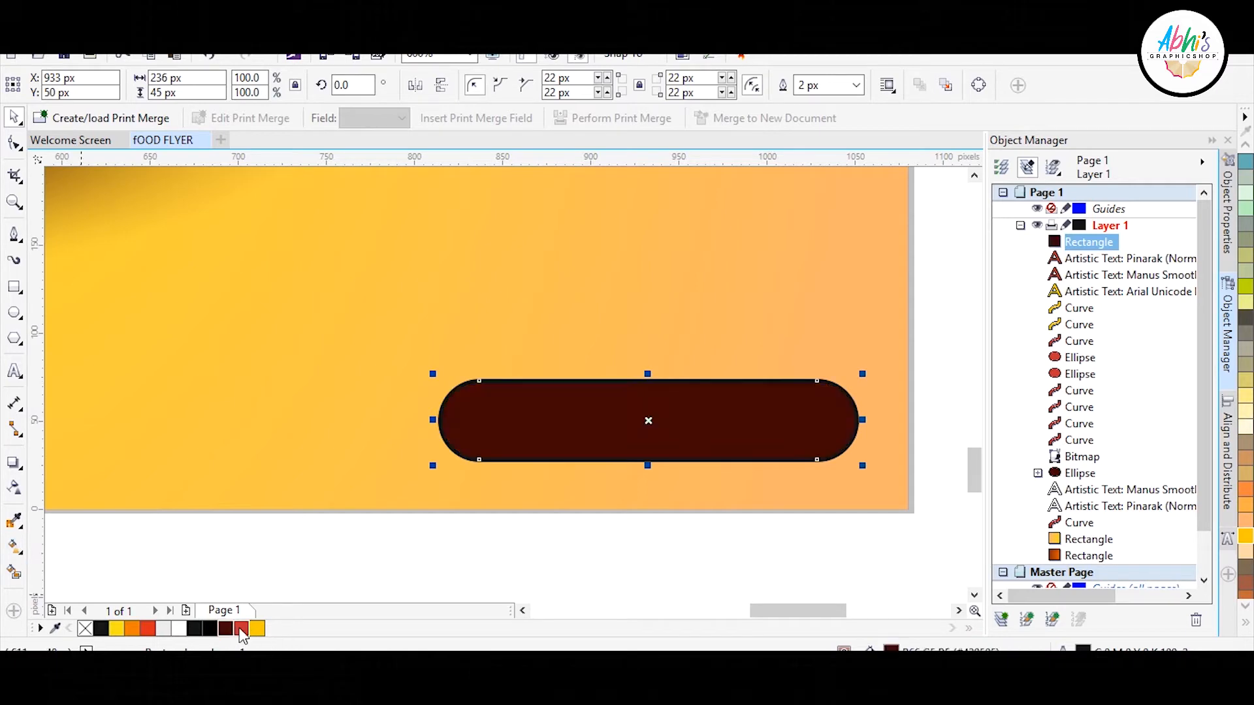
{"action": "left_click", "coordinate": [241, 629]}
{"action": "left_click", "coordinate": [14, 546]}
{"action": "left_click_drag", "start_coordinate": [646, 368], "coordinate": [643, 460]}
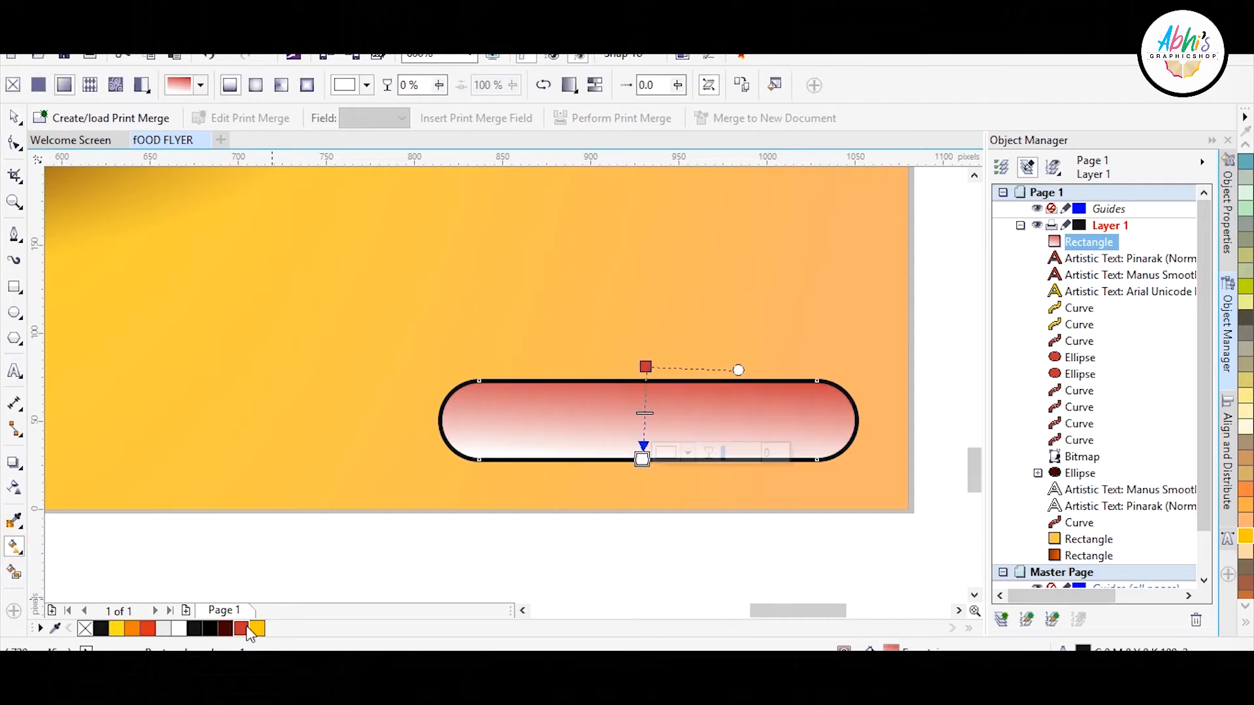
{"action": "left_click", "coordinate": [226, 629]}
{"action": "left_click", "coordinate": [17, 120]}
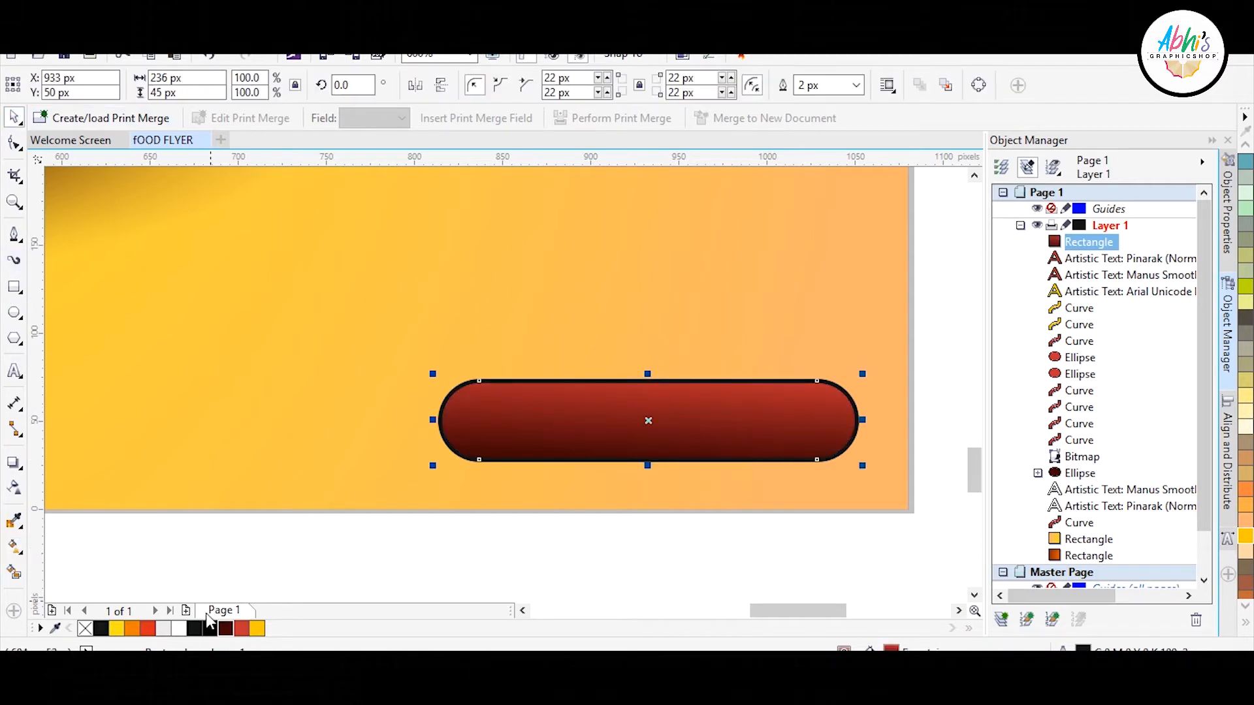
- Remove the outline from the gradient-filled pill shape
{"action": "right_click", "coordinate": [148, 629]}
{"action": "right_click", "coordinate": [86, 629]}
{"action": "left_click", "coordinate": [189, 583]}
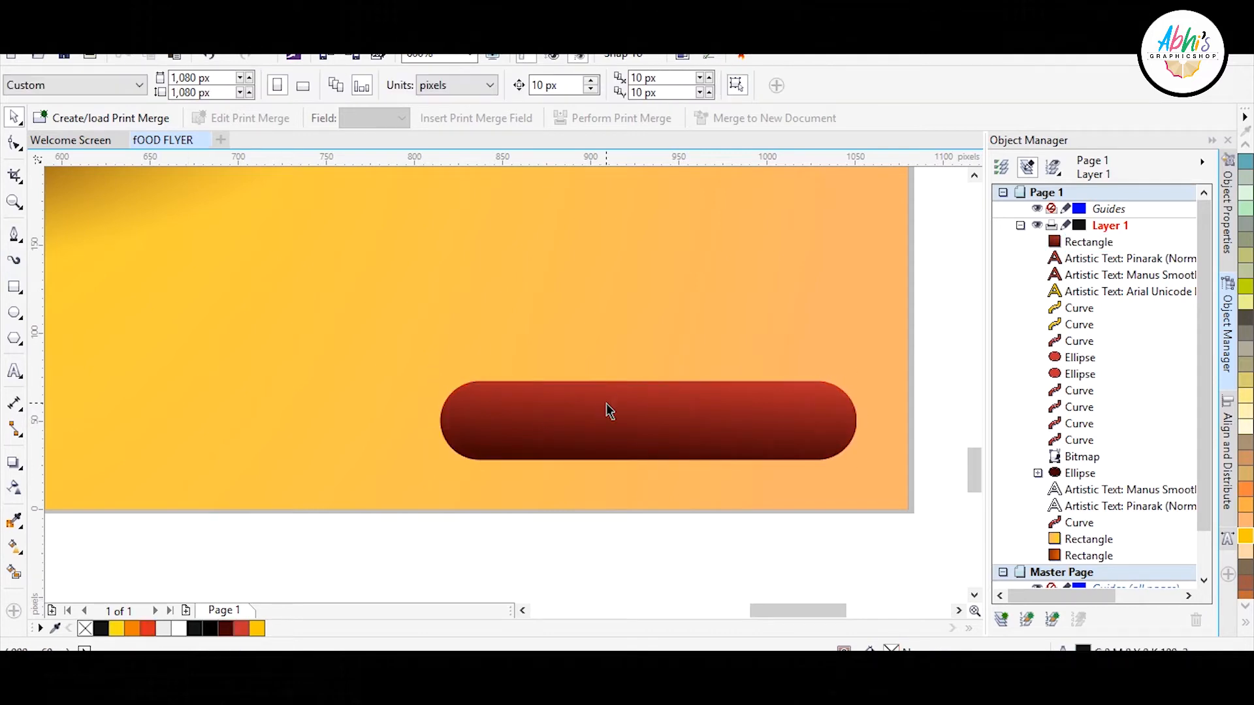
- Add the artistic text "ORDER NOW!" beside the red pill-shaped button
{"action": "scroll", "coordinate": [547, 482], "scroll_direction": "down", "scroll_amount": 1}
{"action": "scroll", "coordinate": [547, 443], "scroll_direction": "up", "scroll_amount": 1}
{"action": "left_click", "coordinate": [14, 371]}
{"action": "left_click", "coordinate": [196, 457]}
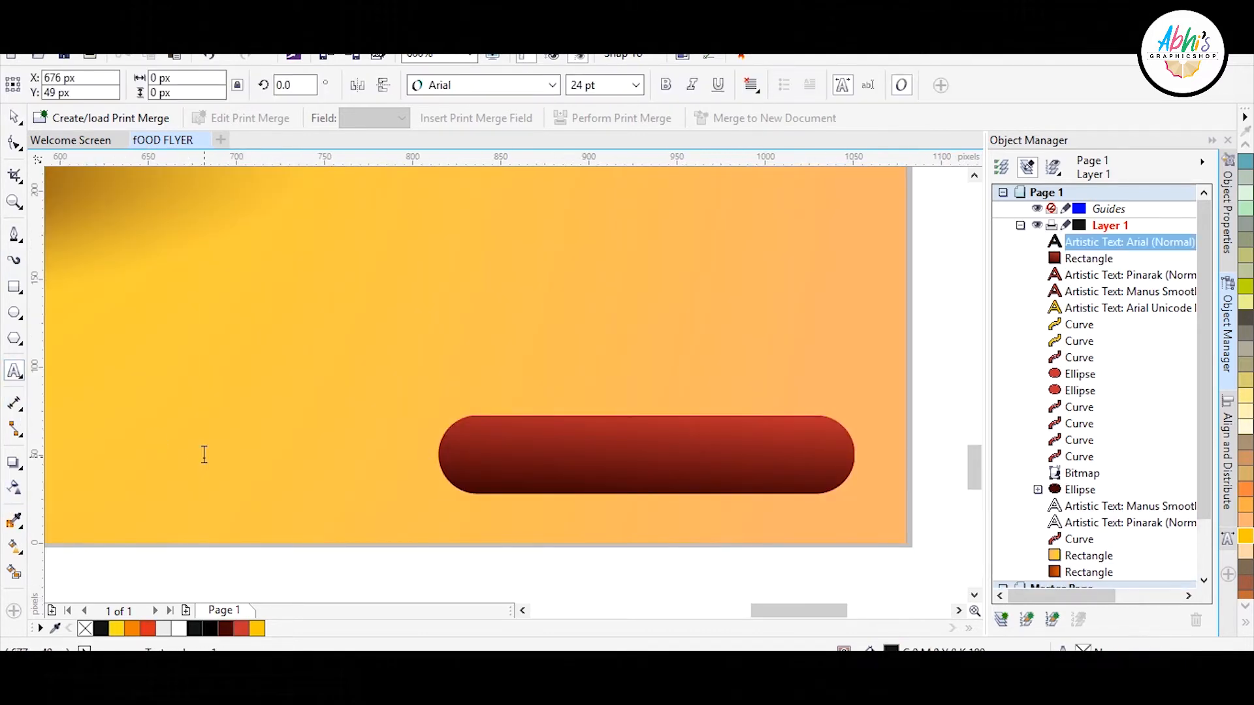
{"action": "type", "text": "ORDER"}
{"action": "type", "text": " NOW!"}
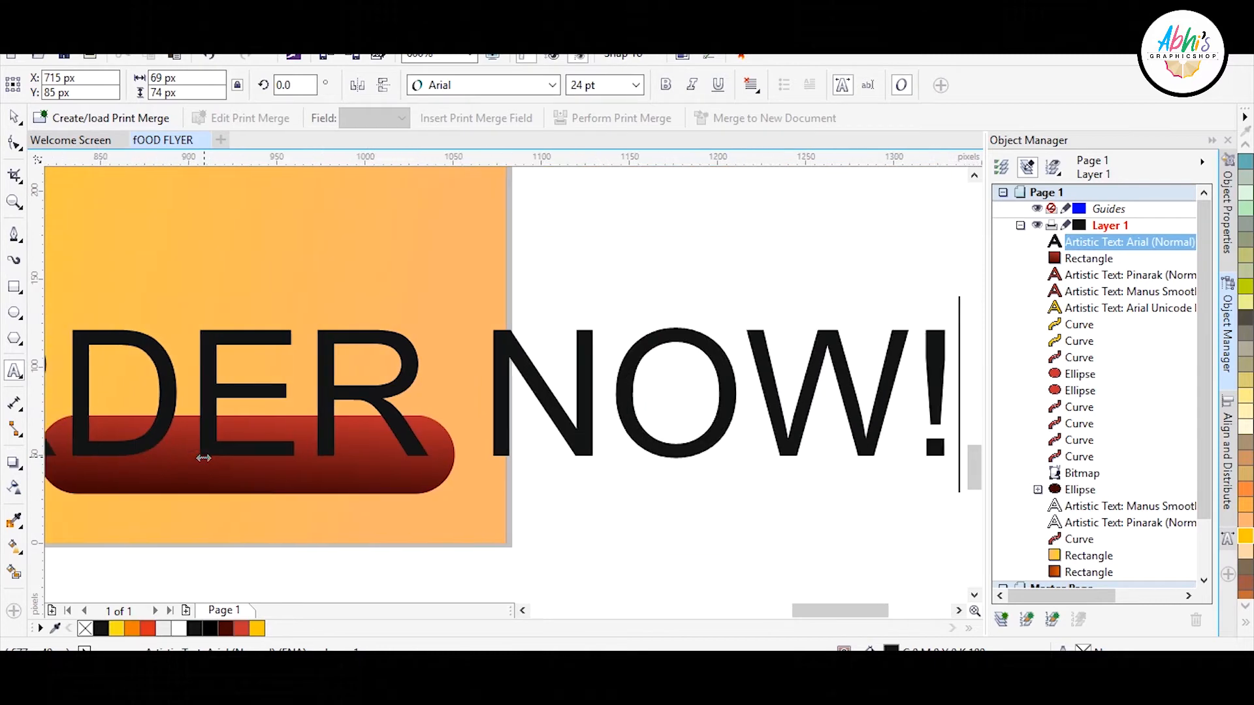
- Set "ORDER NOW!" in Arial Unicode MS and scale it down to about 5.96 pt near the button
{"action": "left_click", "coordinate": [14, 116]}
{"action": "left_click", "coordinate": [458, 85]}
{"action": "left_click", "coordinate": [469, 175]}
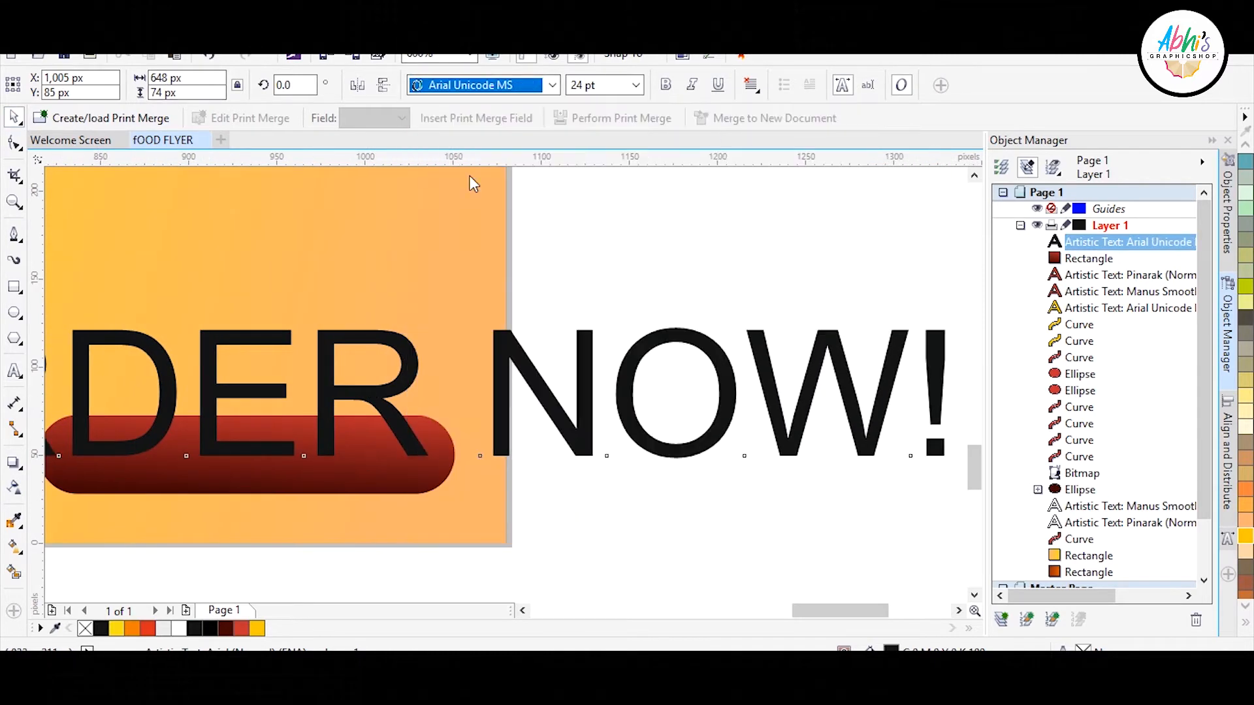
{"action": "scroll", "coordinate": [663, 324], "scroll_direction": "down", "scroll_amount": 1}
{"action": "left_click_drag", "start_coordinate": [812, 322], "coordinate": [380, 315]}
- Centre "ORDER NOW!" horizontally and vertically on the red pill-shaped button, leaving only the text selected
{"action": "left_click", "coordinate": [445, 390], "text": "shift"}
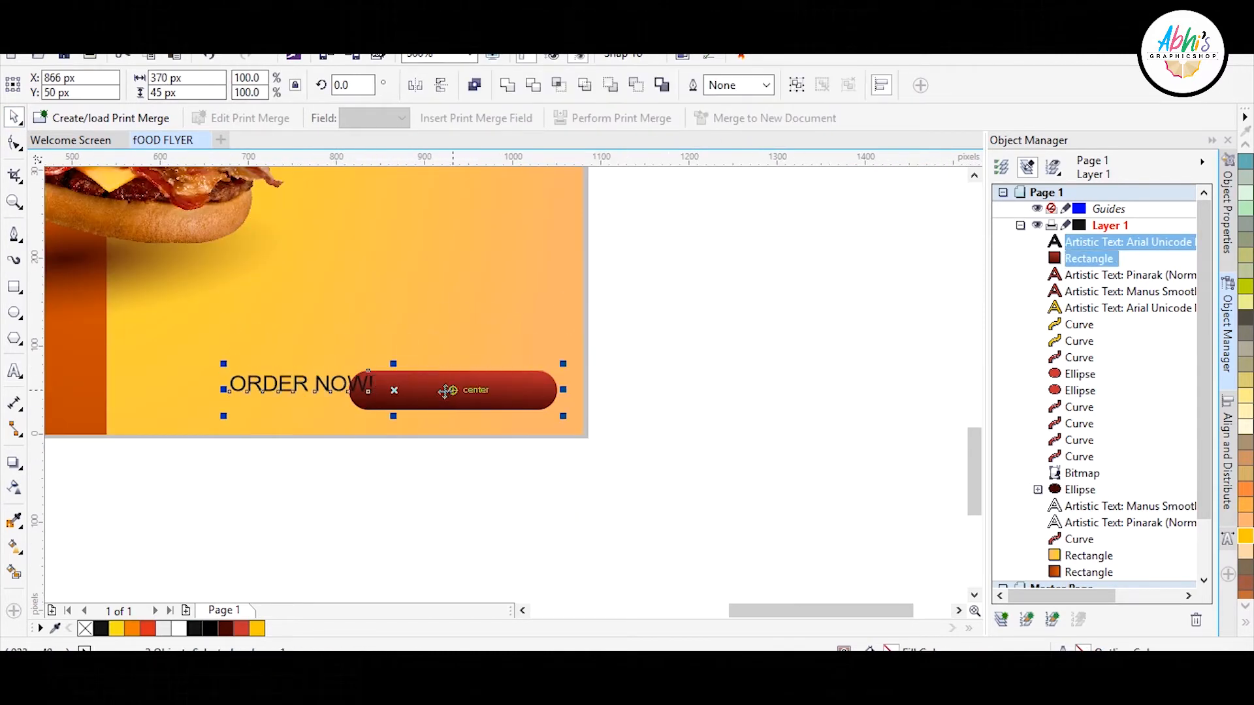
{"action": "key", "text": "c"}
{"action": "key", "text": "e"}
{"action": "left_click", "coordinate": [393, 474]}
{"action": "left_click", "coordinate": [432, 392]}
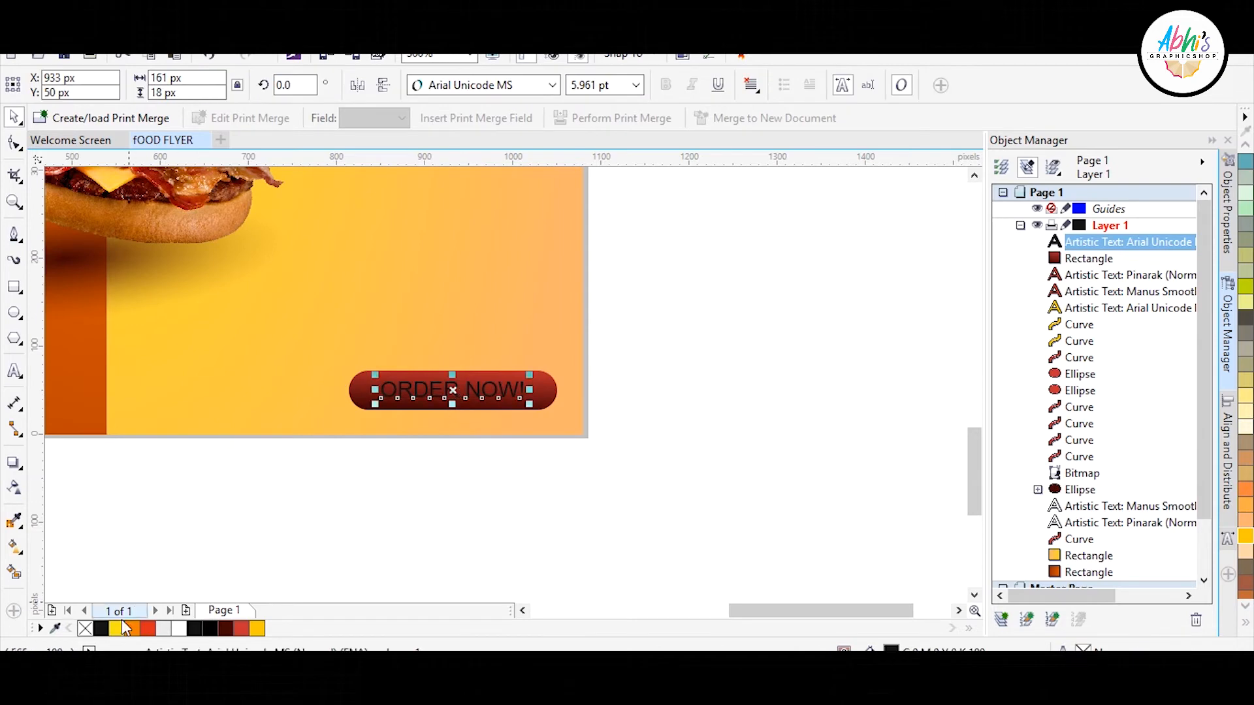
- Fill the "ORDER NOW!" text on the pill-shaped button with white
{"action": "left_click", "coordinate": [178, 628]}
{"action": "scroll", "coordinate": [393, 374], "scroll_direction": "up", "scroll_amount": 2}
{"action": "left_click_drag", "start_coordinate": [678, 403], "coordinate": [665, 405]}
{"action": "key", "text": "ctrl+z"}
- Set "ORDER NOW!" in bold Helvetica CE, slightly smaller and centred on the red pill-shaped button
{"action": "left_click", "coordinate": [491, 85]}
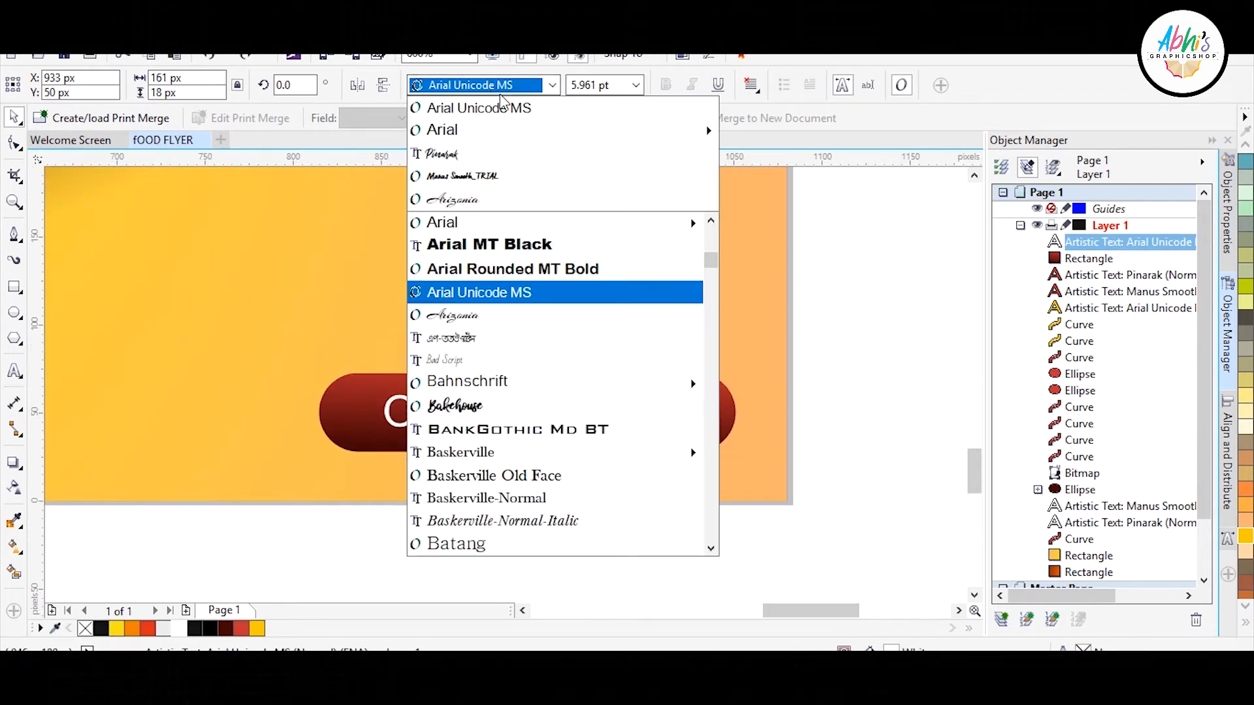
{"action": "type", "text": "Helvetica CE"}
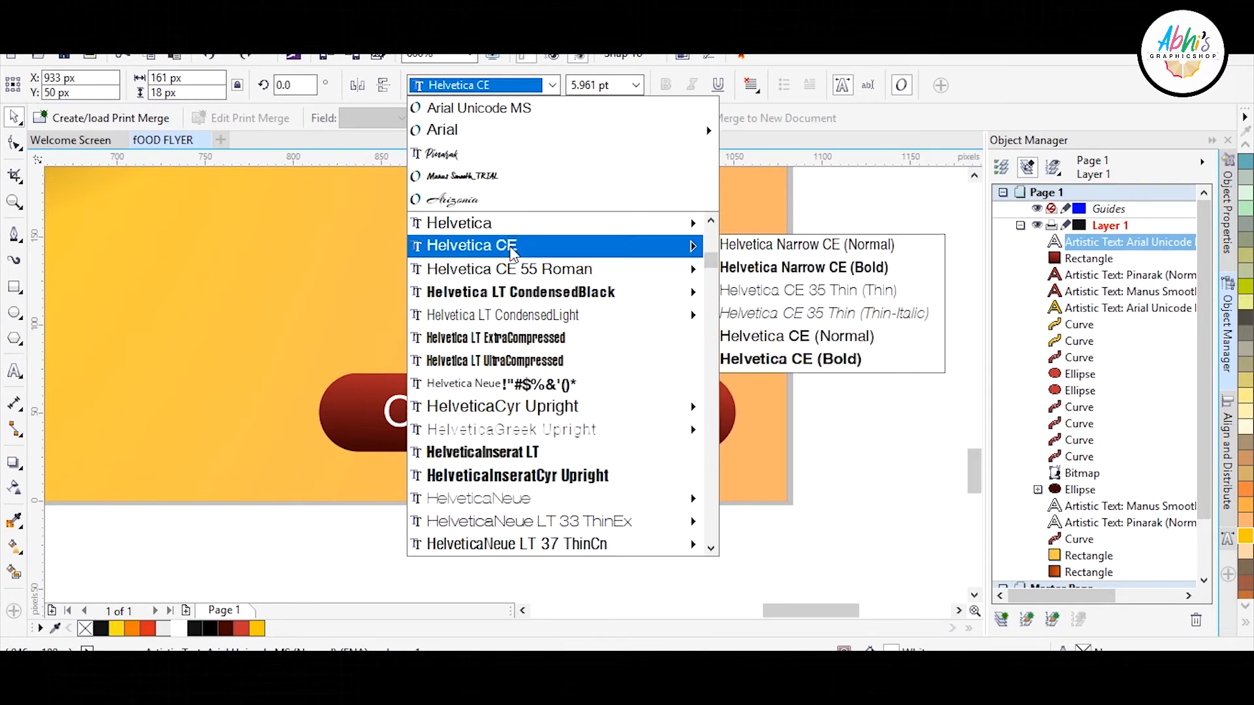
{"action": "key", "text": "Return"}
{"action": "left_click", "coordinate": [668, 87]}
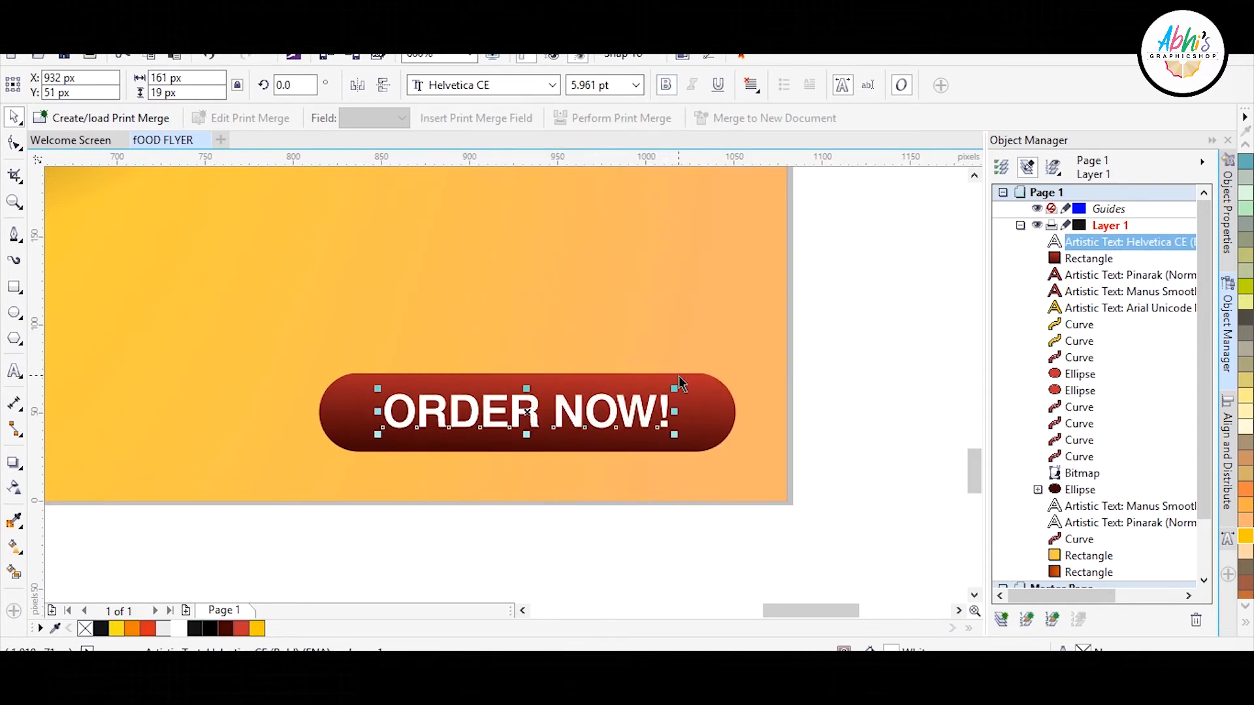
{"action": "left_click", "coordinate": [691, 412]}
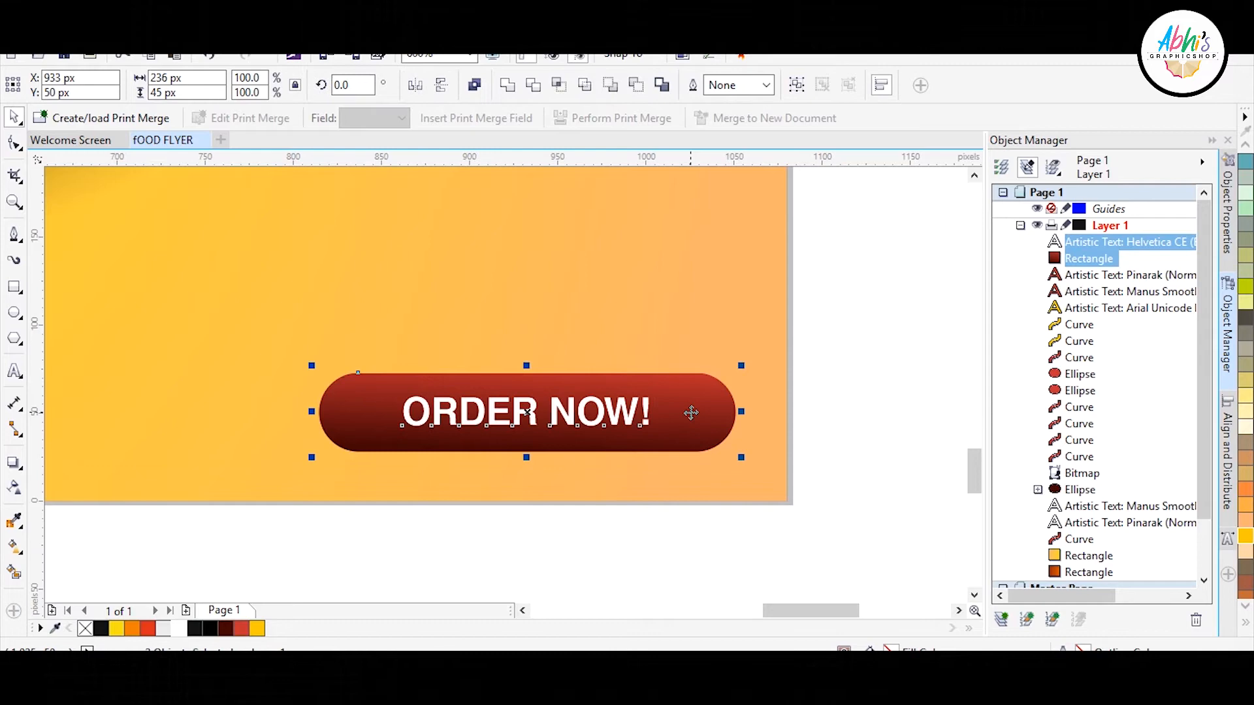
{"action": "left_click", "coordinate": [582, 519]}
- Draw an unfilled square about 55 px wide above the "ORDER NOW!" button and rotate it 45°
{"action": "scroll", "coordinate": [590, 350], "scroll_direction": "down", "scroll_amount": 2}
{"action": "scroll", "coordinate": [570, 246], "scroll_direction": "up", "scroll_amount": 2}
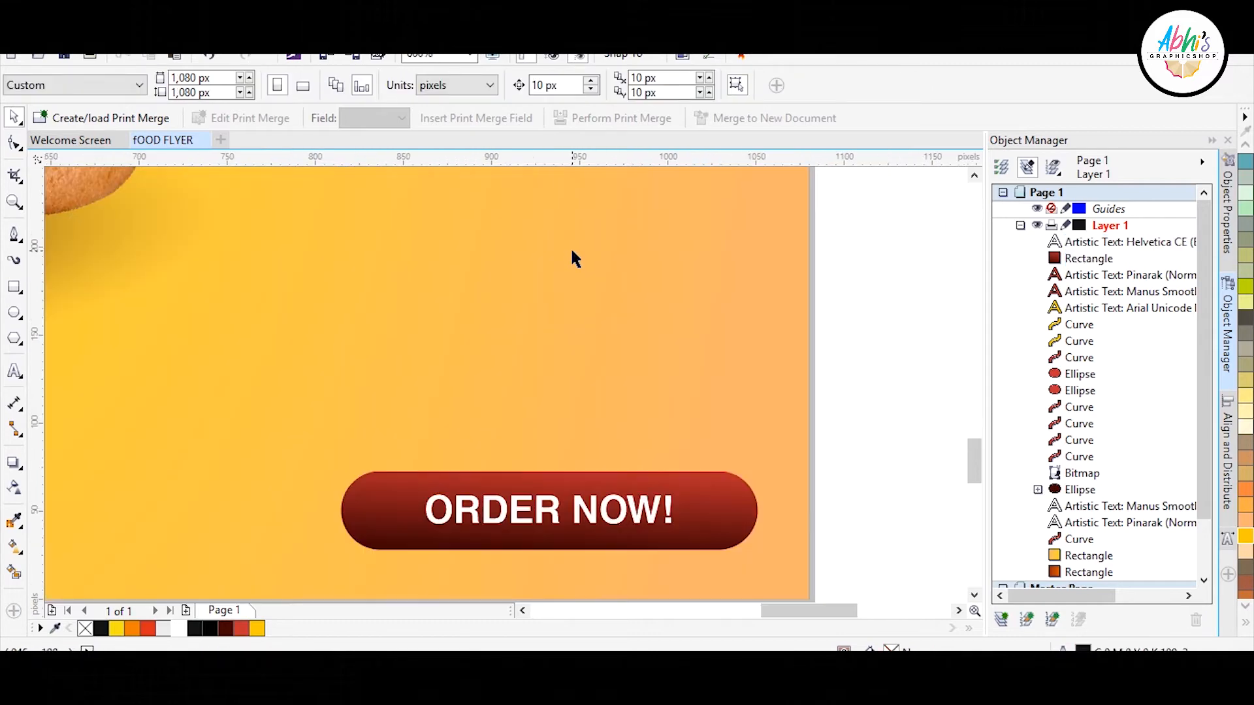
{"action": "left_click", "coordinate": [15, 312]}
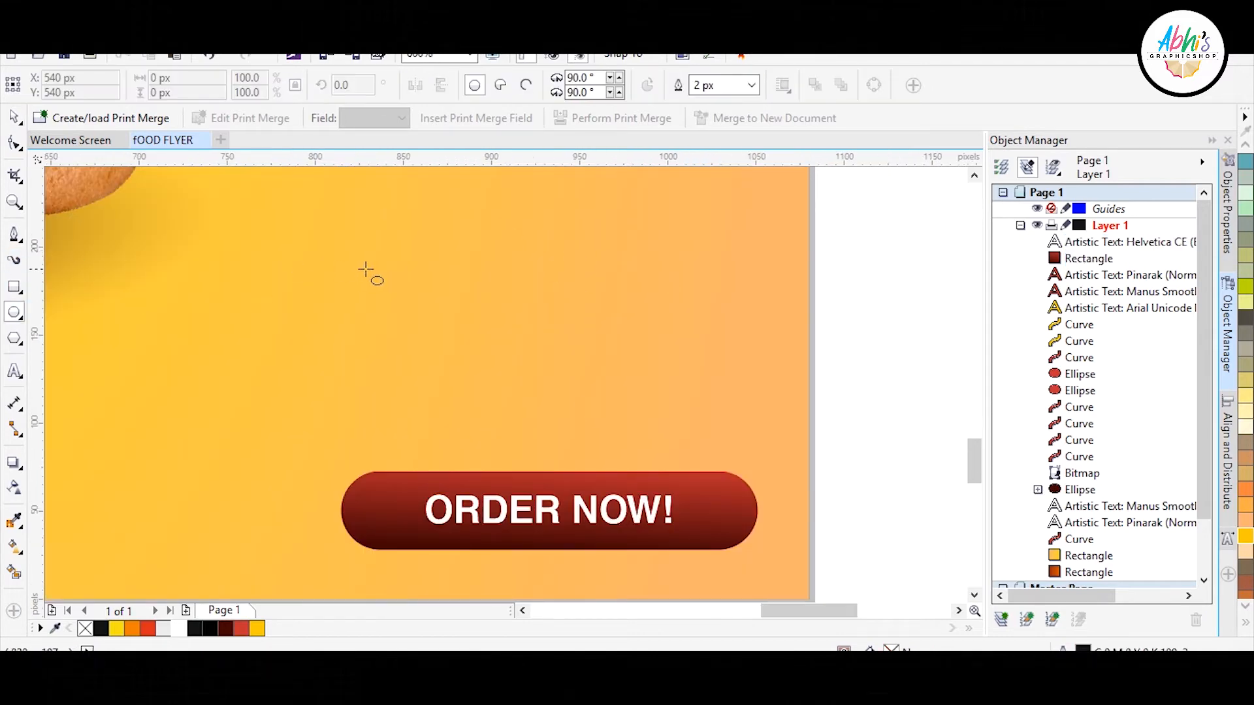
{"action": "left_click", "coordinate": [14, 286]}
{"action": "left_click_drag", "start_coordinate": [365, 272], "coordinate": [464, 370]}
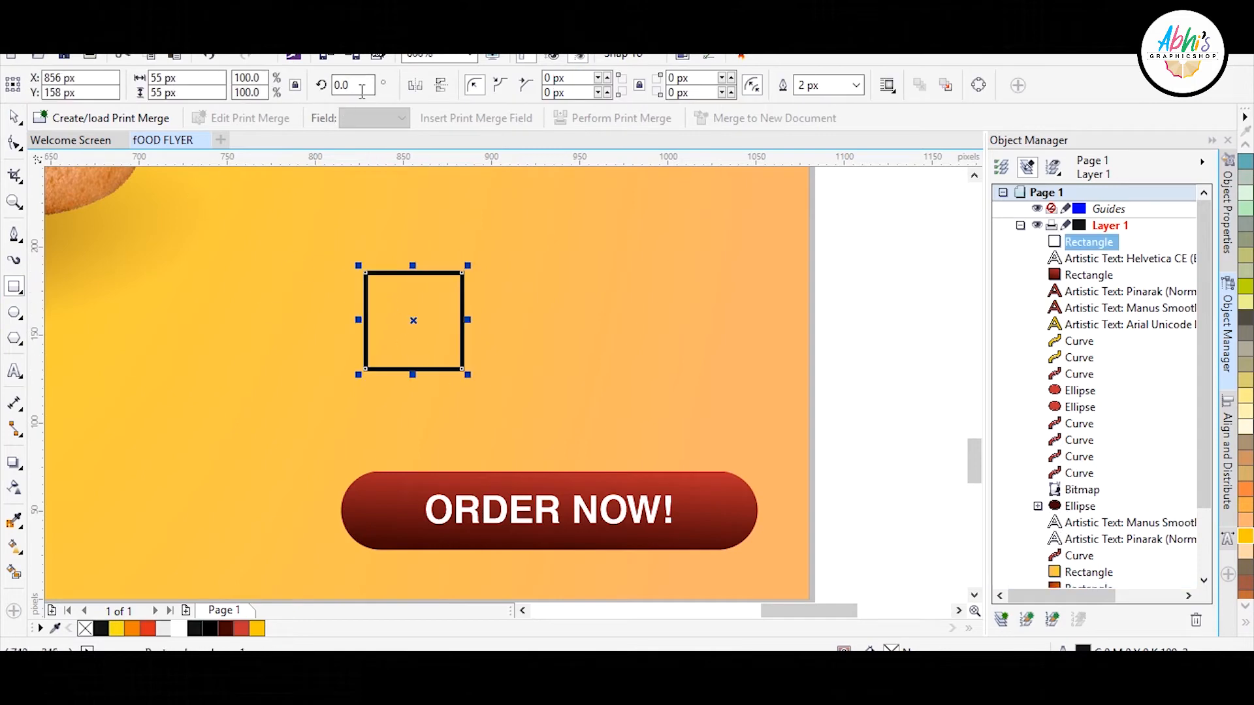
{"action": "type", "text": "45"}
{"action": "key", "text": "Return"}
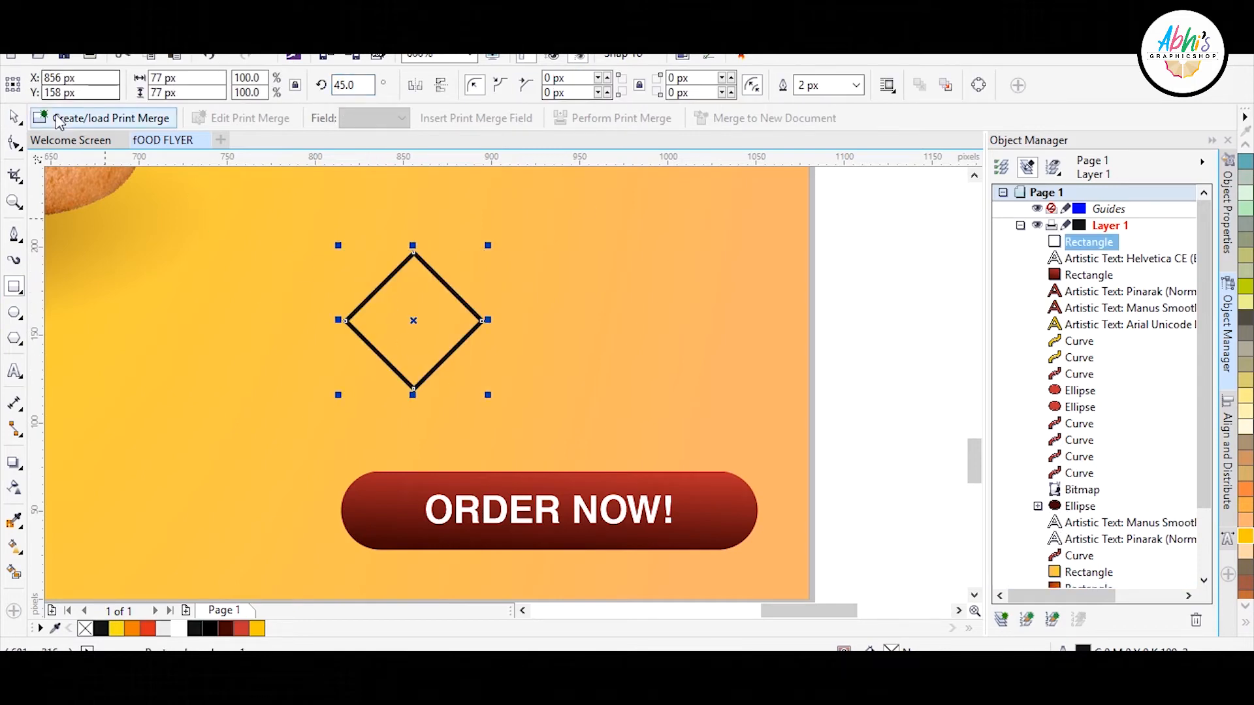
- Convert the rotated square to curves and delete its bottom node, leaving an open inverted V
{"action": "left_click", "coordinate": [14, 142]}
{"action": "right_click", "coordinate": [413, 390]}
{"action": "left_click", "coordinate": [476, 245]}
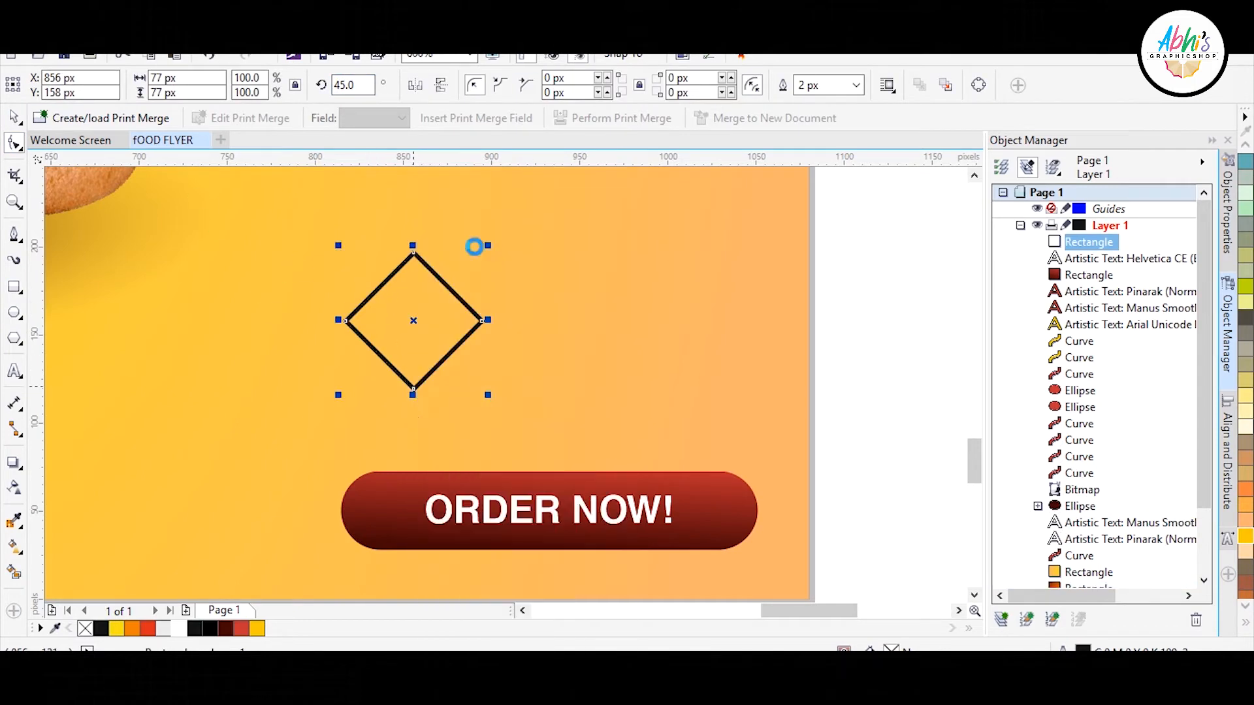
{"action": "right_click", "coordinate": [412, 390]}
{"action": "left_click", "coordinate": [490, 274]}
{"action": "left_click_drag", "start_coordinate": [399, 348], "coordinate": [448, 455]}
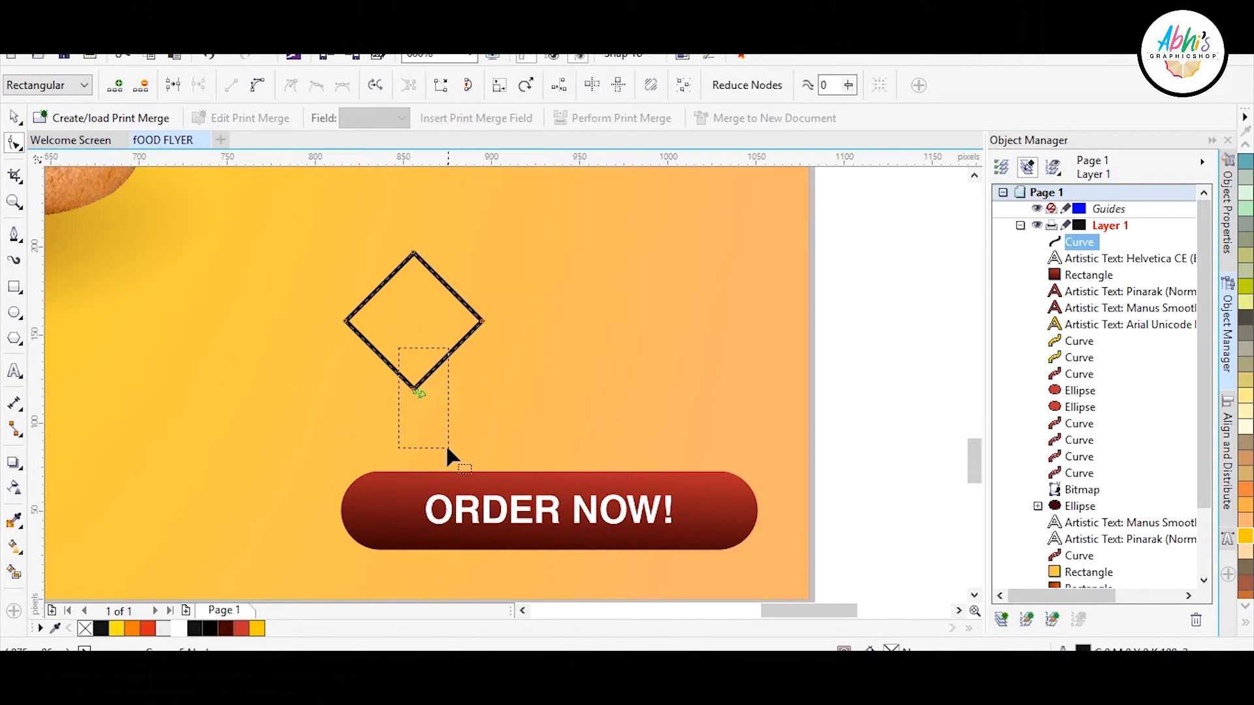
{"action": "key", "text": "Delete"}
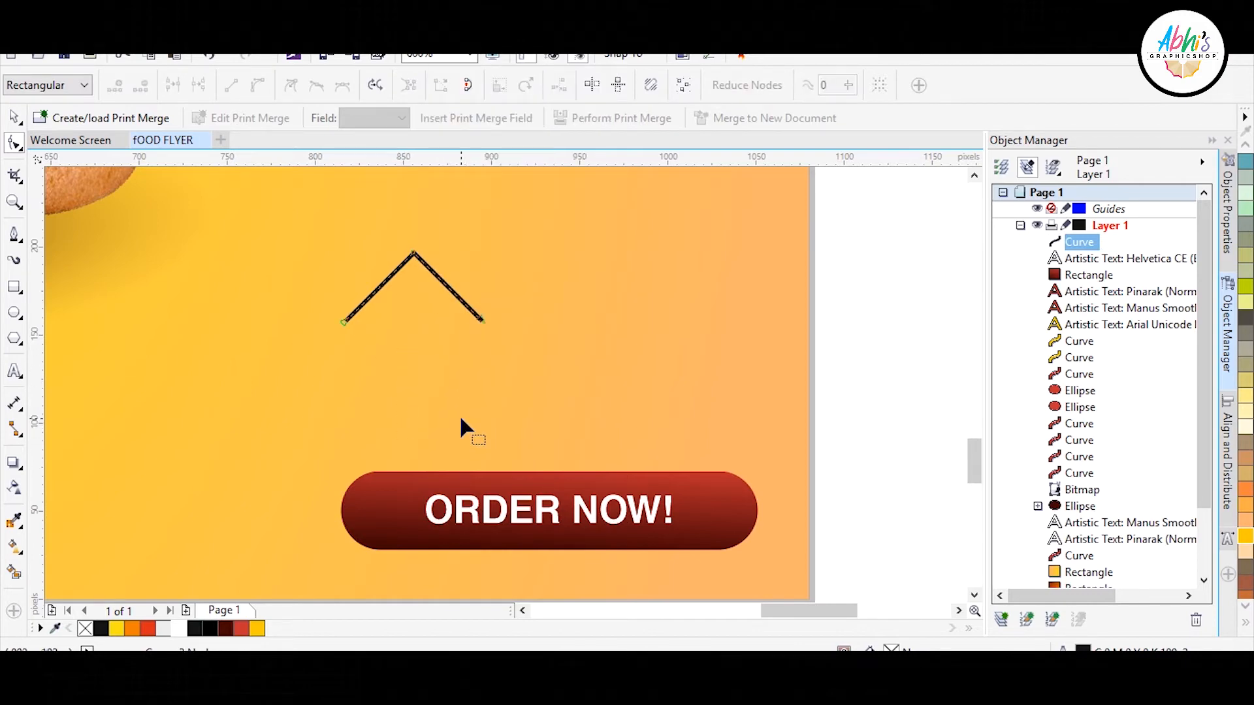
- Round the peak of the inverted V by adding a node on each side and deleting the apex node
{"action": "left_click", "coordinate": [394, 273]}
{"action": "key", "text": "Delete"}
{"action": "key", "text": "ctrl+z"}
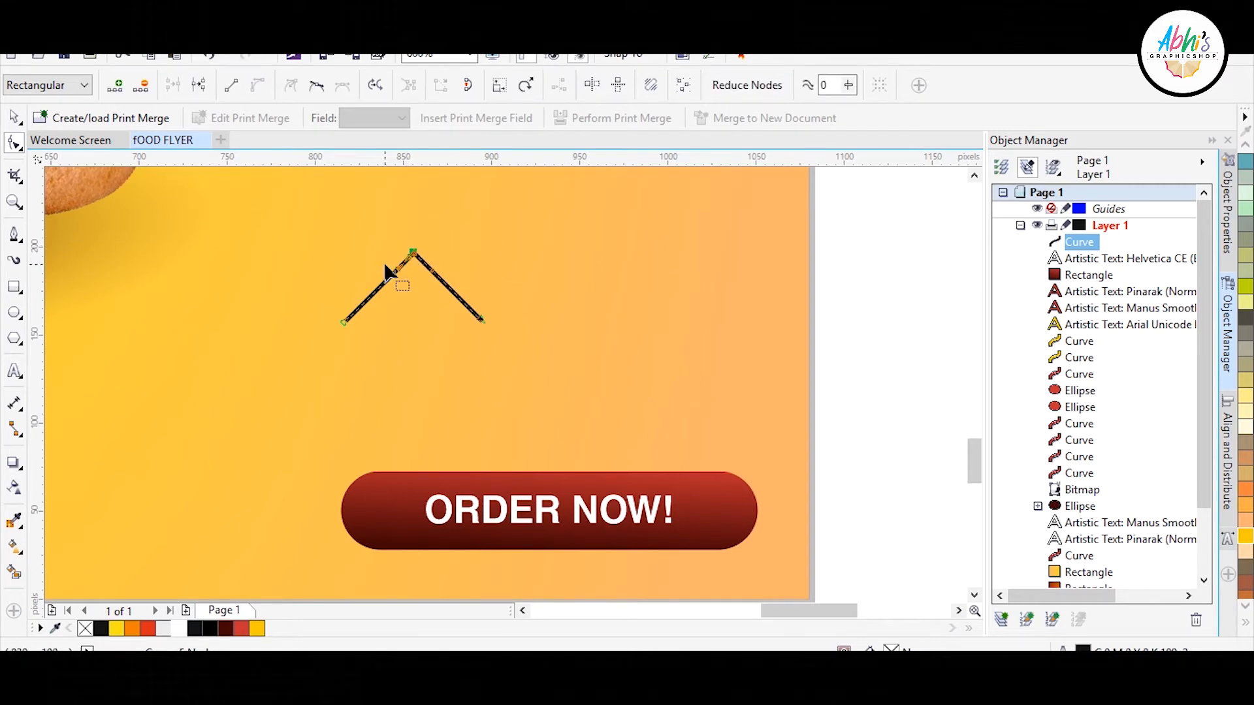
{"action": "left_click", "coordinate": [428, 300]}
{"action": "left_click_drag", "start_coordinate": [453, 268], "coordinate": [499, 299]}
{"action": "key", "text": "Delete"}
- Repeat the rounded peak end to end until four copies form a horizontal zigzag
{"action": "left_click", "coordinate": [13, 118]}
{"action": "key", "text": "ctrl+r"}
{"action": "key", "text": "ctrl+r"}
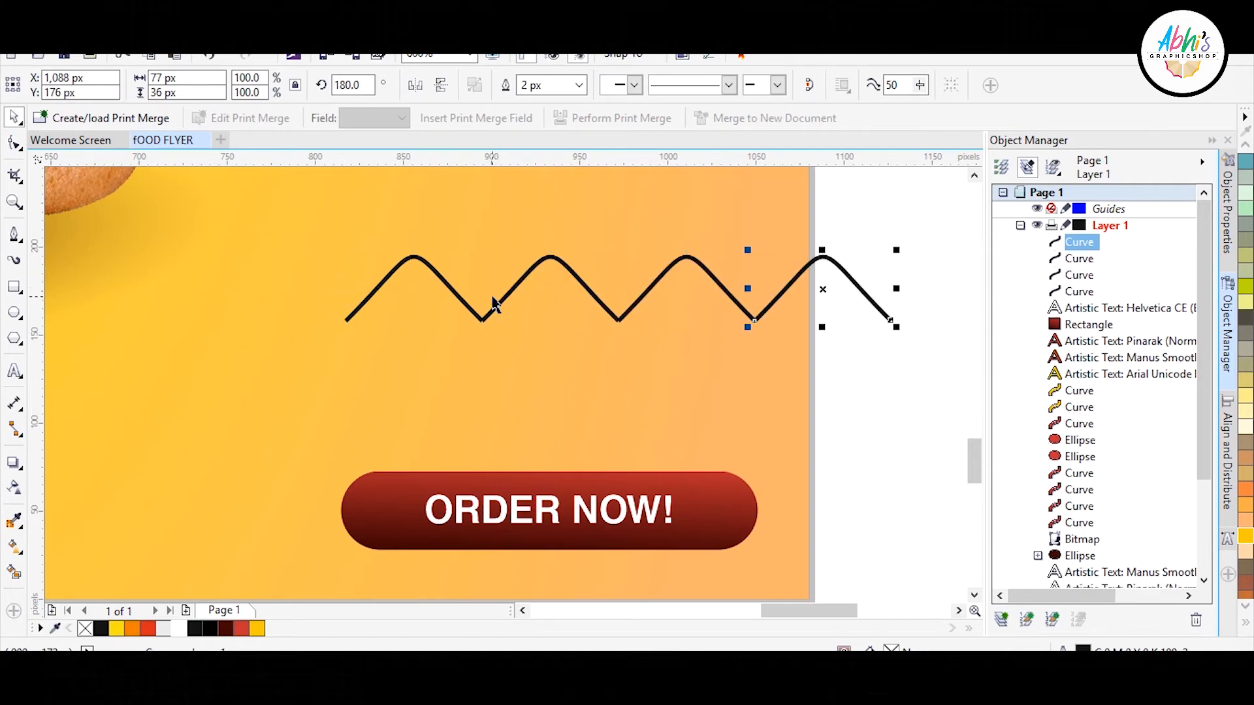
- Select all four peak curves and combine them into one curve object
{"action": "left_click", "coordinate": [717, 281], "text": "shift"}
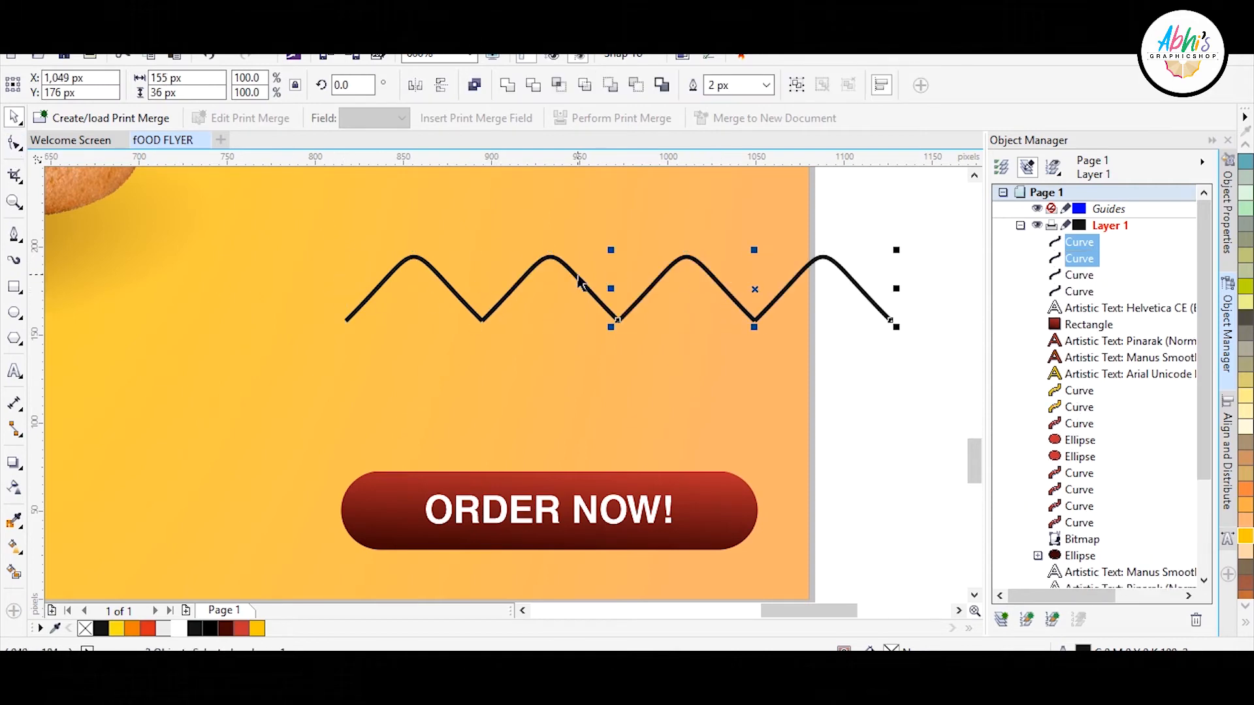
{"action": "left_click", "coordinate": [520, 283], "text": "shift"}
{"action": "left_click", "coordinate": [432, 273], "text": "shift"}
{"action": "right_click", "coordinate": [425, 262]}
{"action": "left_click", "coordinate": [470, 339]}
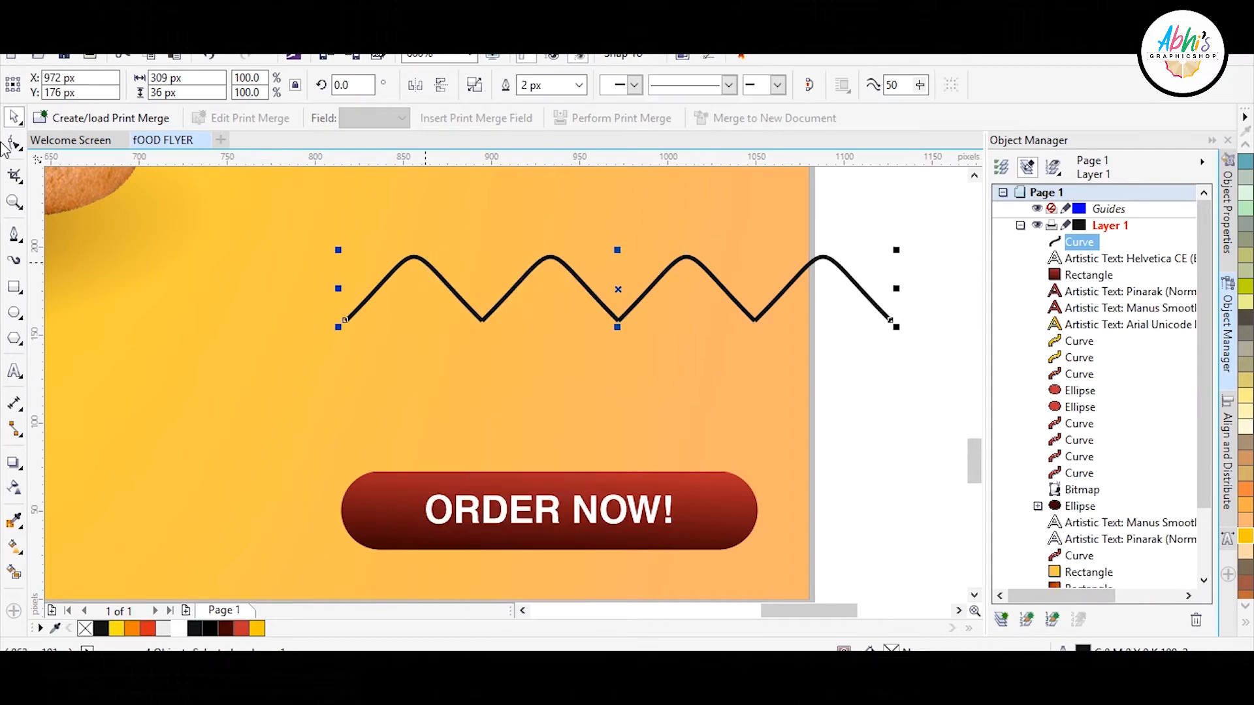
- Join the overlapping end nodes at the zigzag's three valleys into single nodes
{"action": "left_click", "coordinate": [12, 145]}
{"action": "scroll", "coordinate": [486, 314], "scroll_direction": "up", "scroll_amount": 5}
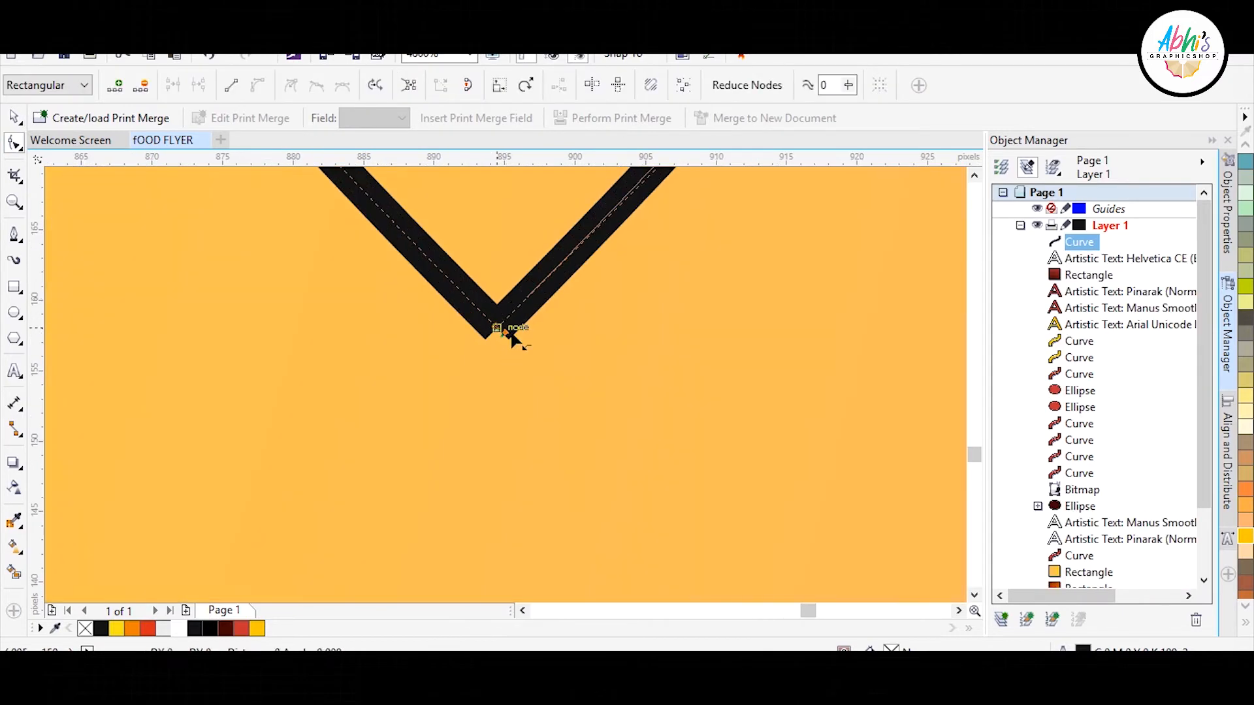
{"action": "scroll", "coordinate": [513, 330], "scroll_direction": "down", "scroll_amount": 3}
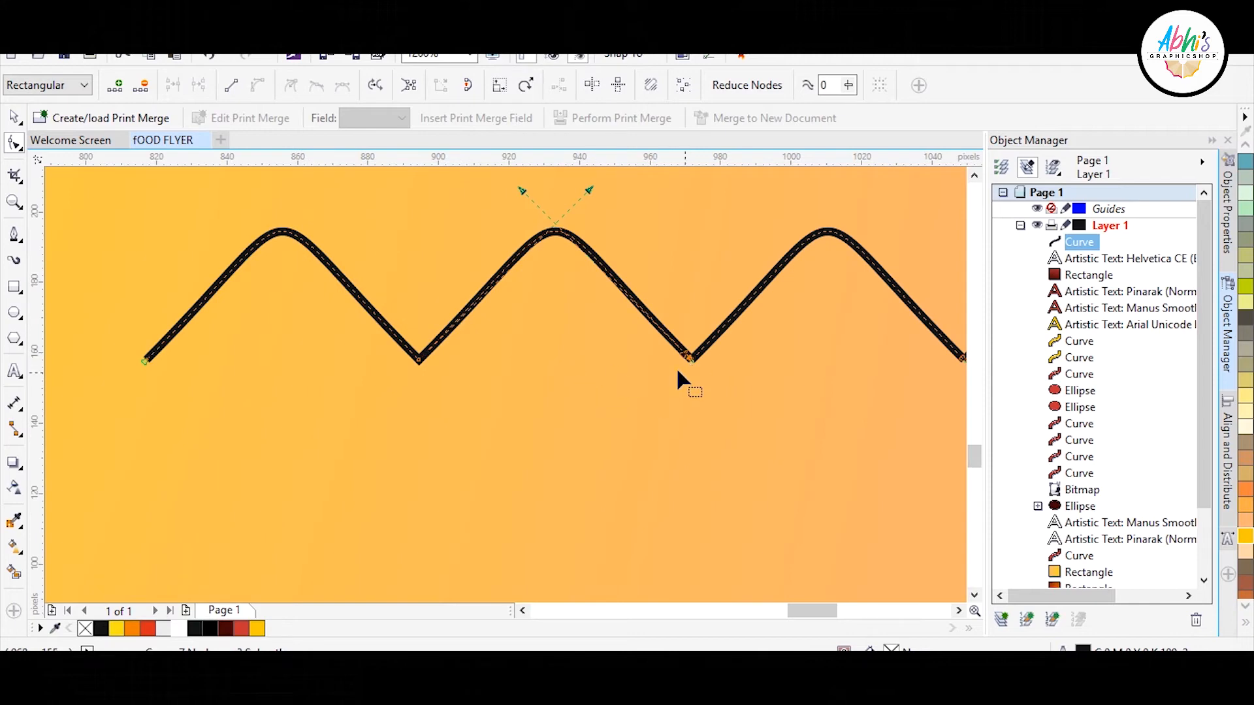
{"action": "scroll", "coordinate": [676, 367], "scroll_direction": "up", "scroll_amount": 5}
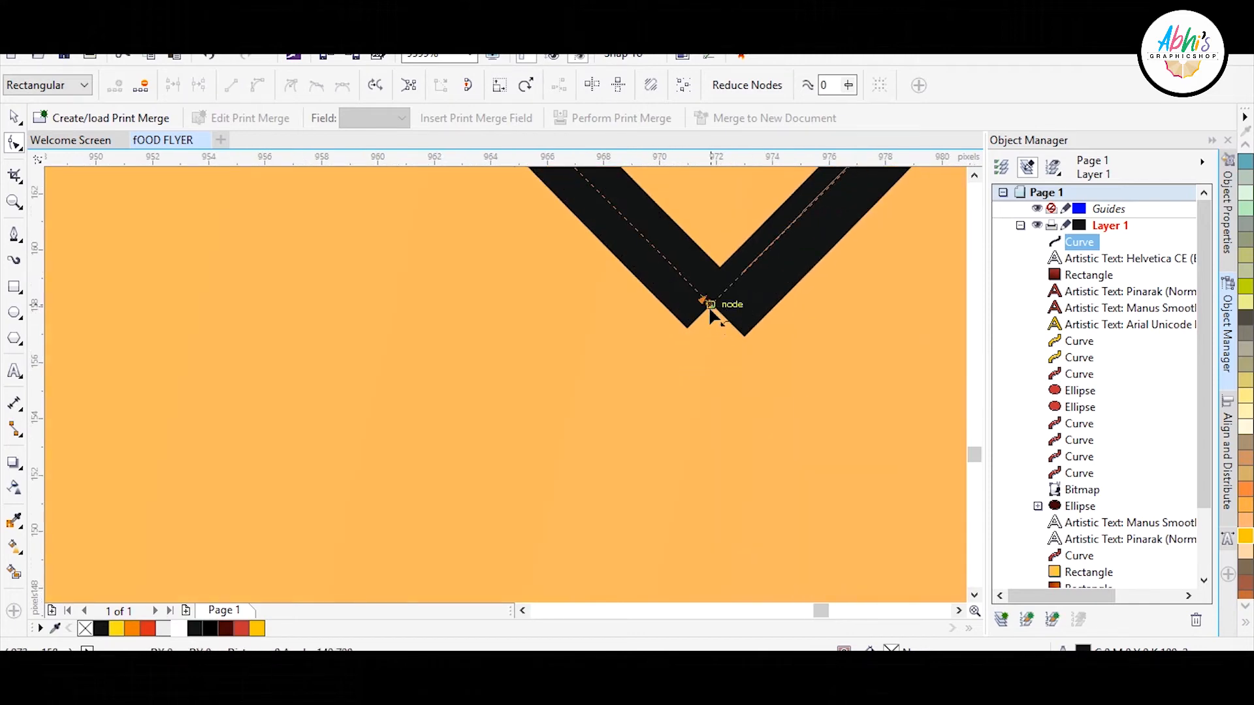
{"action": "scroll", "coordinate": [758, 311], "scroll_direction": "down", "scroll_amount": 5}
{"action": "scroll", "coordinate": [686, 332], "scroll_direction": "up", "scroll_amount": 5}
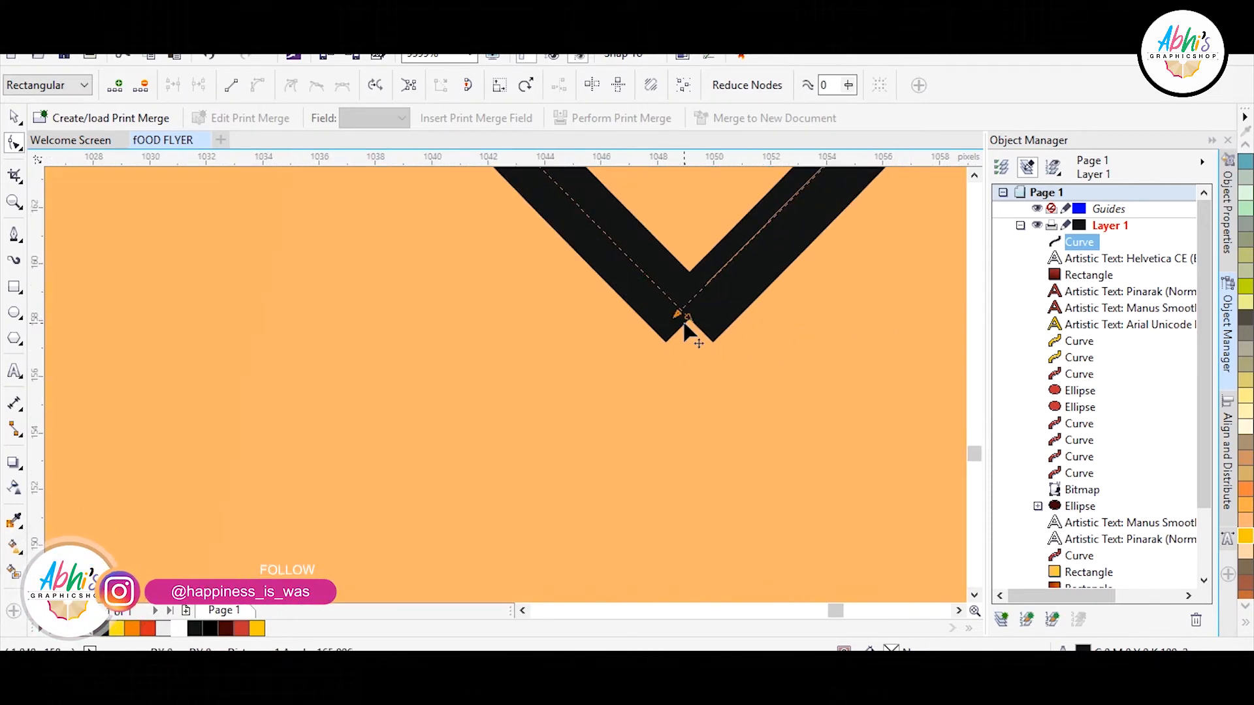
{"action": "scroll", "coordinate": [696, 343], "scroll_direction": "down", "scroll_amount": 5}
{"action": "scroll", "coordinate": [575, 356], "scroll_direction": "up", "scroll_amount": 4}
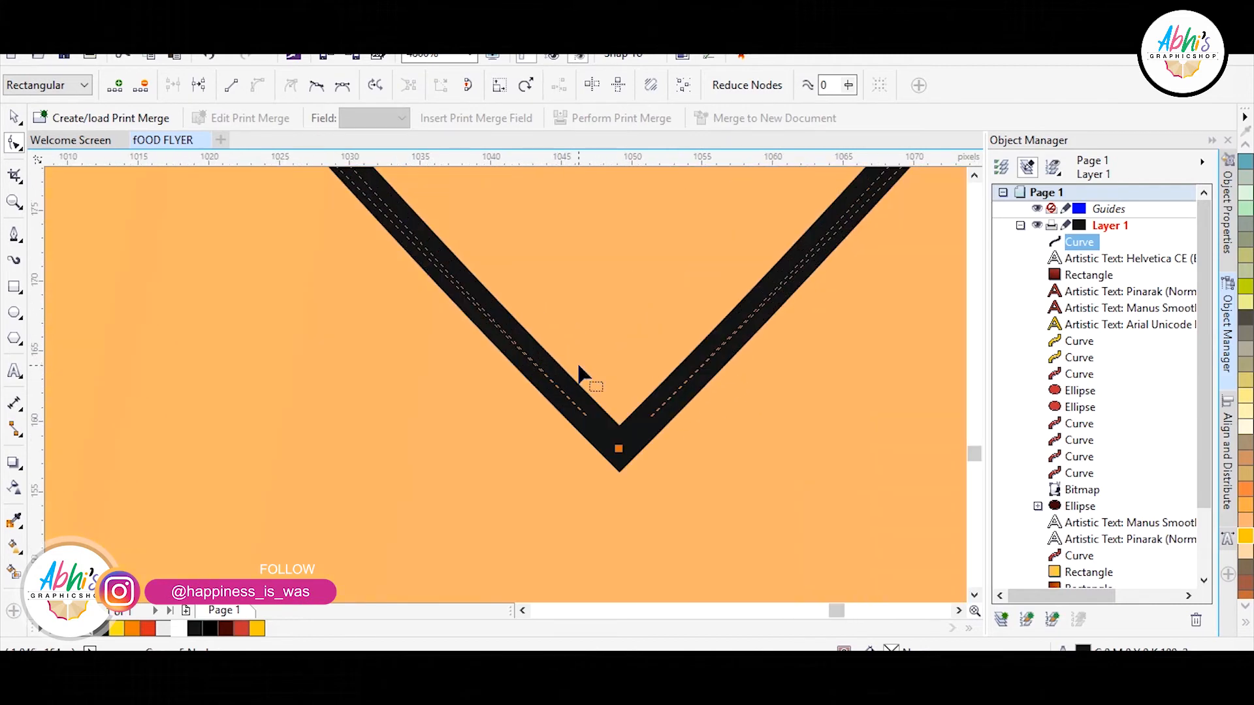
{"action": "scroll", "coordinate": [578, 369], "scroll_direction": "down", "scroll_amount": 5}
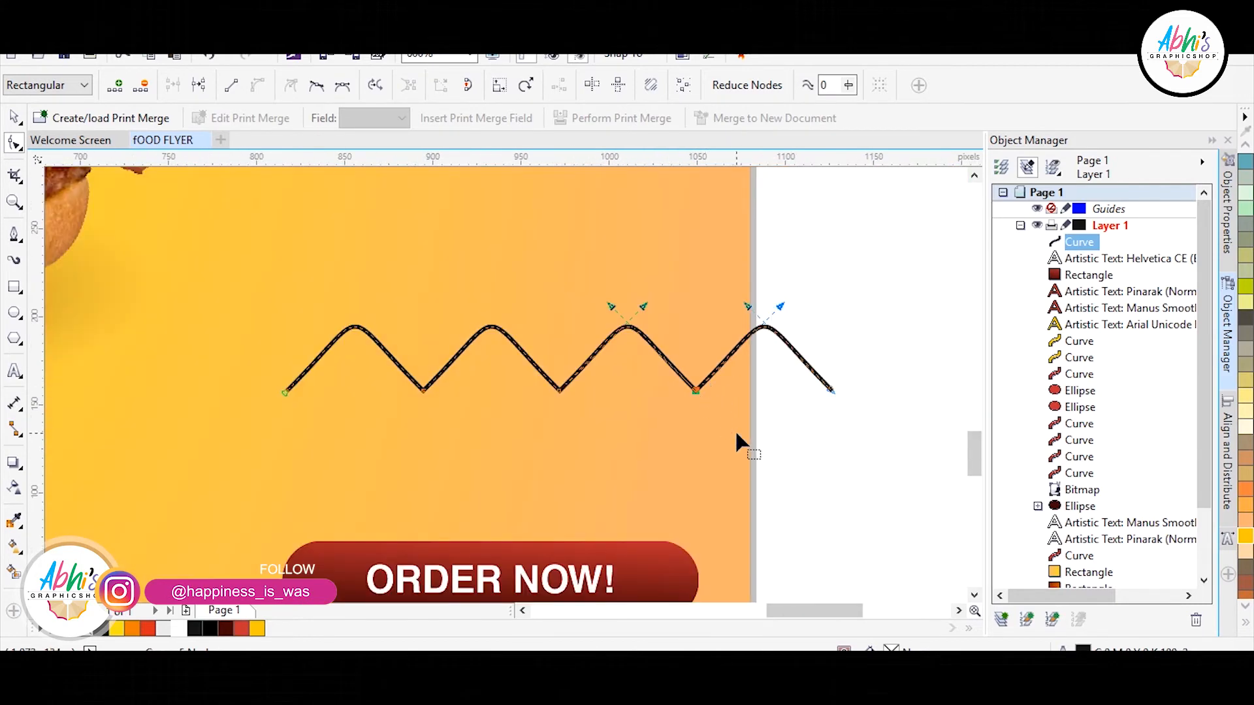
{"action": "left_click", "coordinate": [318, 91]}
{"action": "key", "text": "ctrl+z"}
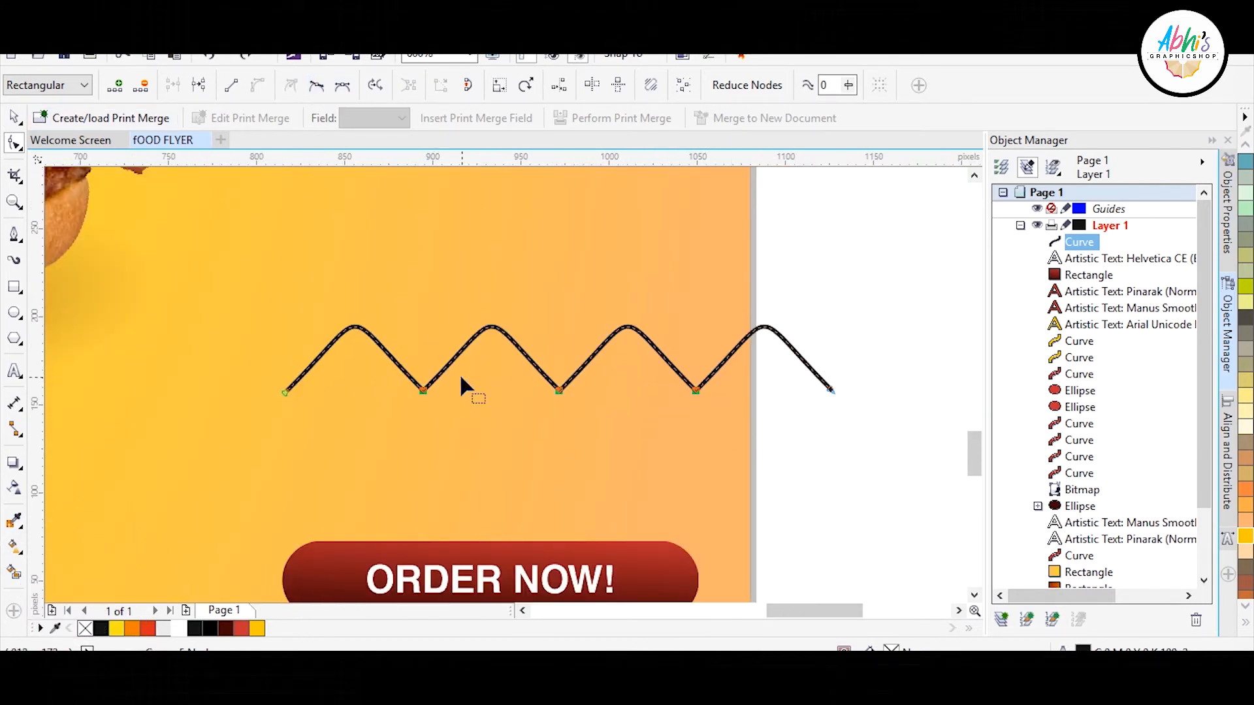
- Round the zigzag's first valley by adding a node on each side and deleting the corner node
{"action": "scroll", "coordinate": [403, 381], "scroll_direction": "up", "scroll_amount": 2}
{"action": "double_click", "coordinate": [418, 348]}
{"action": "left_click", "coordinate": [567, 341]}
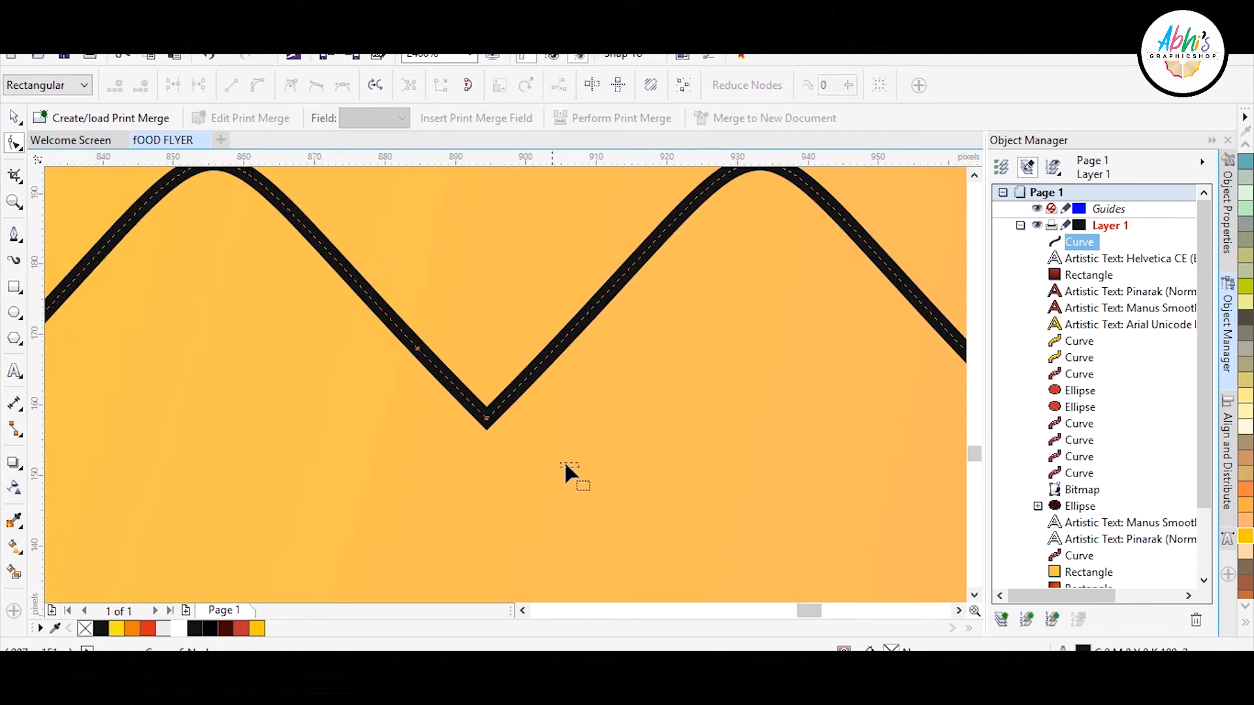
{"action": "left_click", "coordinate": [486, 418]}
{"action": "key", "text": "Delete"}
{"action": "key", "text": "ctrl+z"}
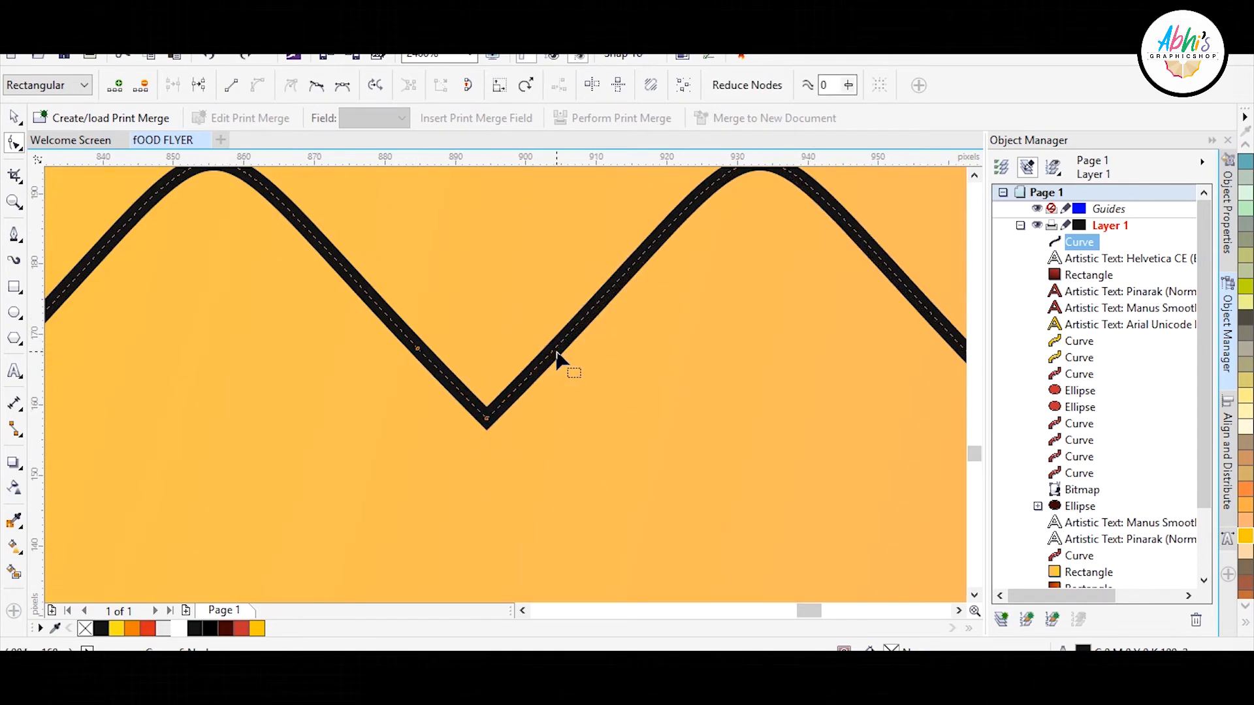
{"action": "left_click_drag", "start_coordinate": [540, 456], "coordinate": [427, 395]}
- Round the two remaining valleys by adding nodes on both sides of each and removing their corner nodes
{"action": "scroll", "coordinate": [520, 415], "scroll_direction": "up", "scroll_amount": 2}
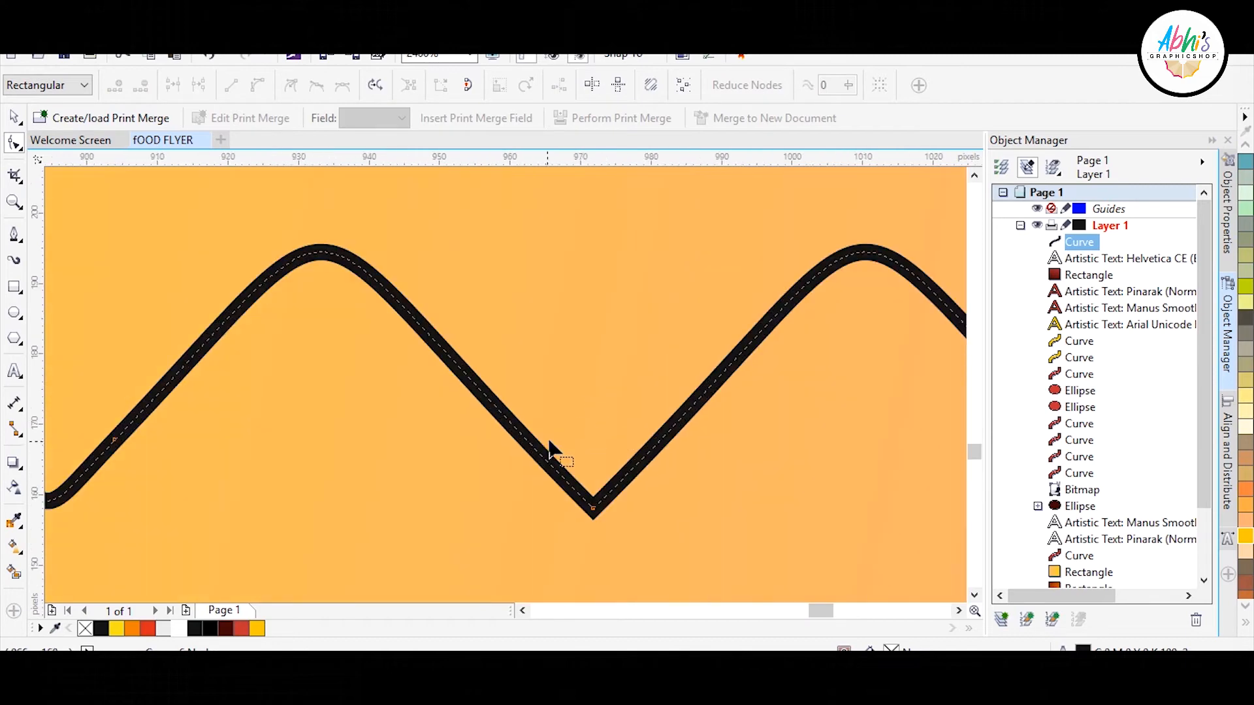
{"action": "double_click", "coordinate": [529, 443]}
{"action": "double_click", "coordinate": [659, 442]}
{"action": "double_click", "coordinate": [593, 508]}
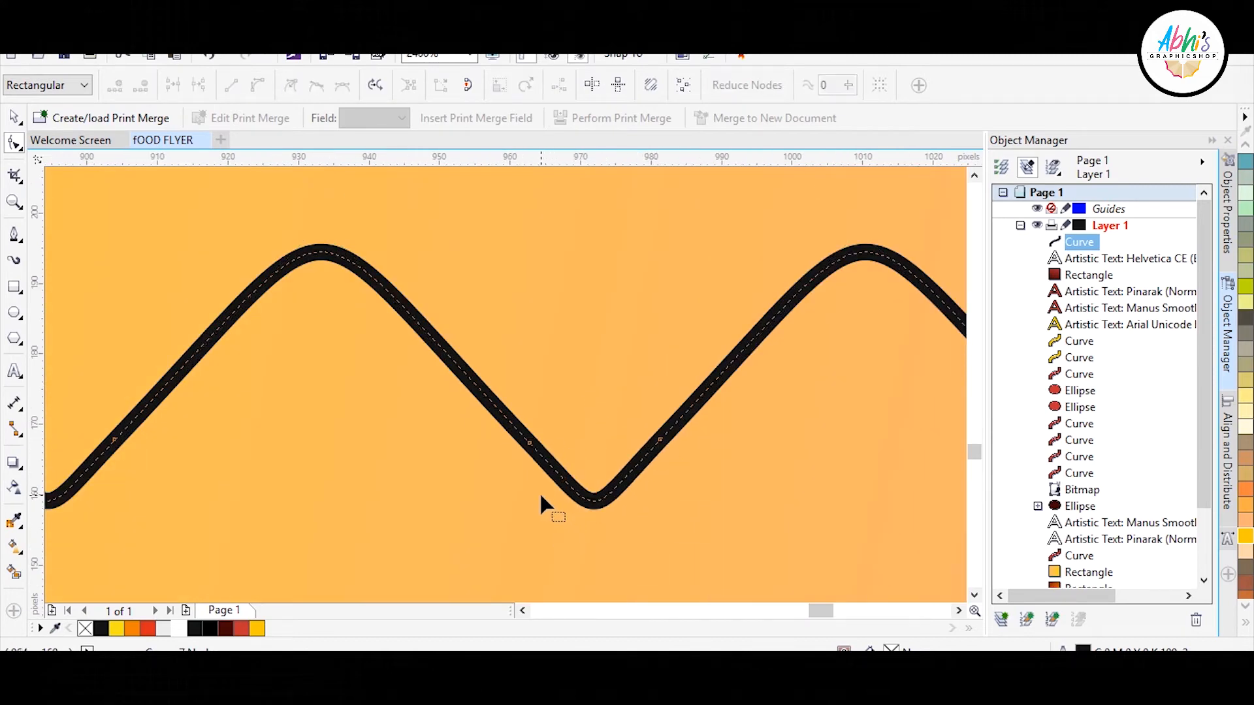
{"action": "scroll", "coordinate": [482, 486], "scroll_direction": "down", "scroll_amount": 1}
{"action": "double_click", "coordinate": [772, 456]}
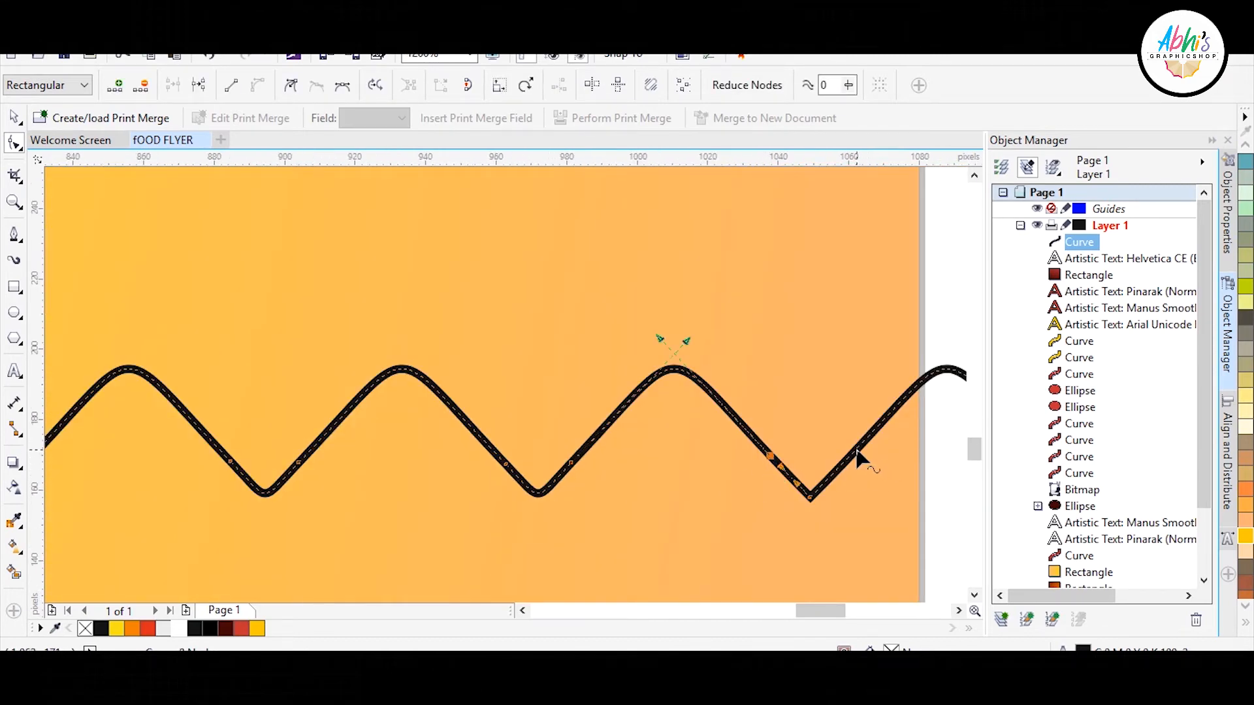
{"action": "double_click", "coordinate": [858, 457]}
{"action": "double_click", "coordinate": [811, 495]}
{"action": "scroll", "coordinate": [784, 526], "scroll_direction": "down", "scroll_amount": 1}
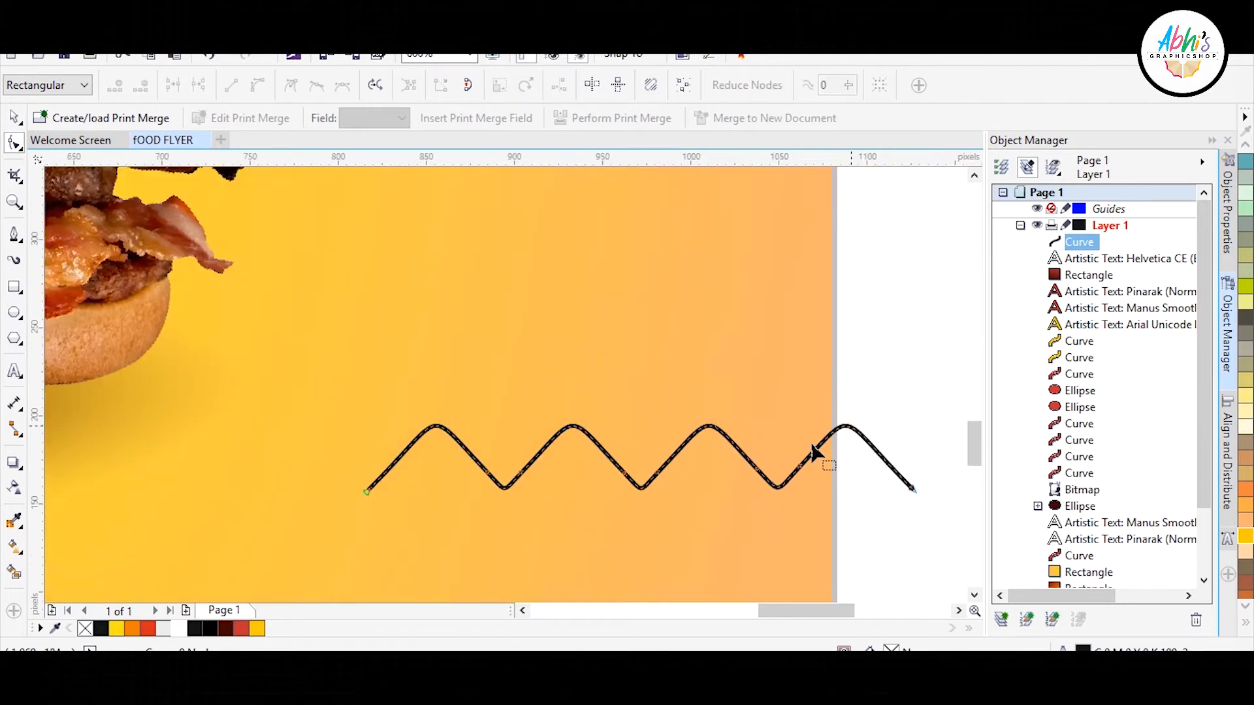
- Duplicate the wave directly onto its right end and combine both copies into one curve
{"action": "left_click", "coordinate": [15, 121]}
{"action": "scroll", "coordinate": [251, 307], "scroll_direction": "down", "scroll_amount": 2}
{"action": "scroll", "coordinate": [392, 334], "scroll_direction": "up", "scroll_amount": 1}
{"action": "left_click_drag", "start_coordinate": [178, 361], "coordinate": [465, 365]}
{"action": "right_click", "coordinate": [465, 365]}
{"action": "scroll", "coordinate": [464, 365], "scroll_direction": "up", "scroll_amount": 2}
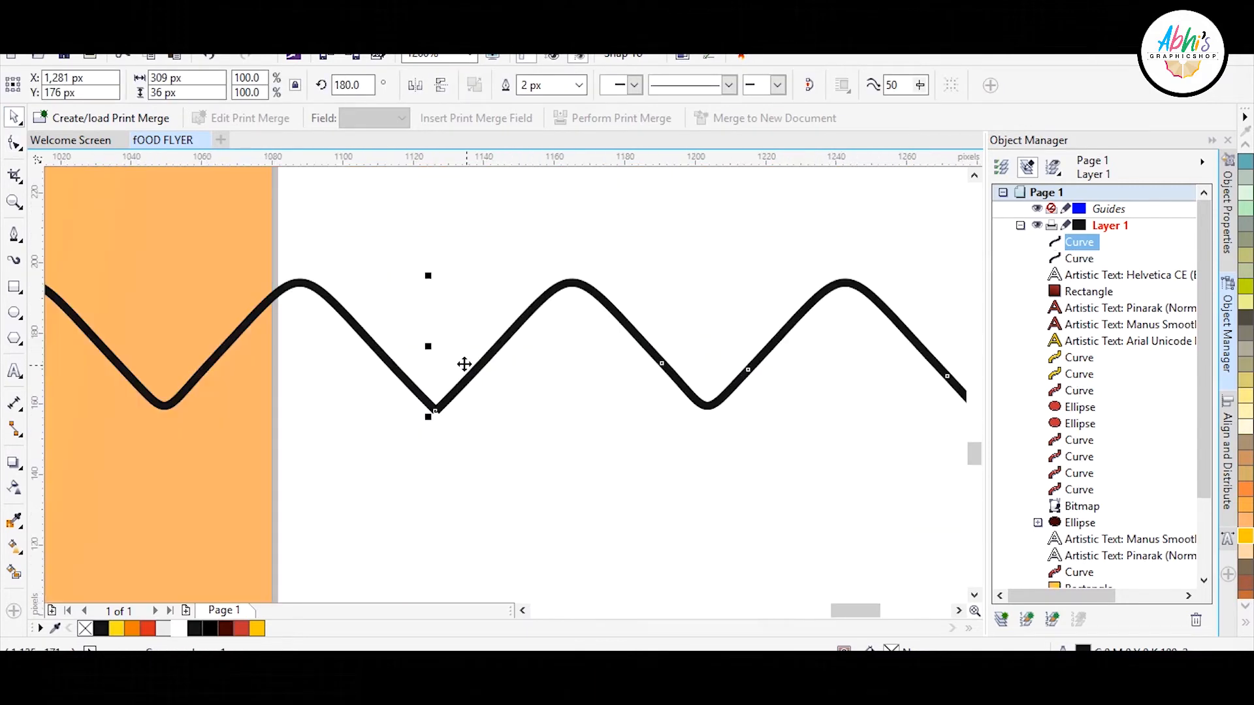
{"action": "right_click", "coordinate": [299, 281]}
{"action": "left_click", "coordinate": [330, 330]}
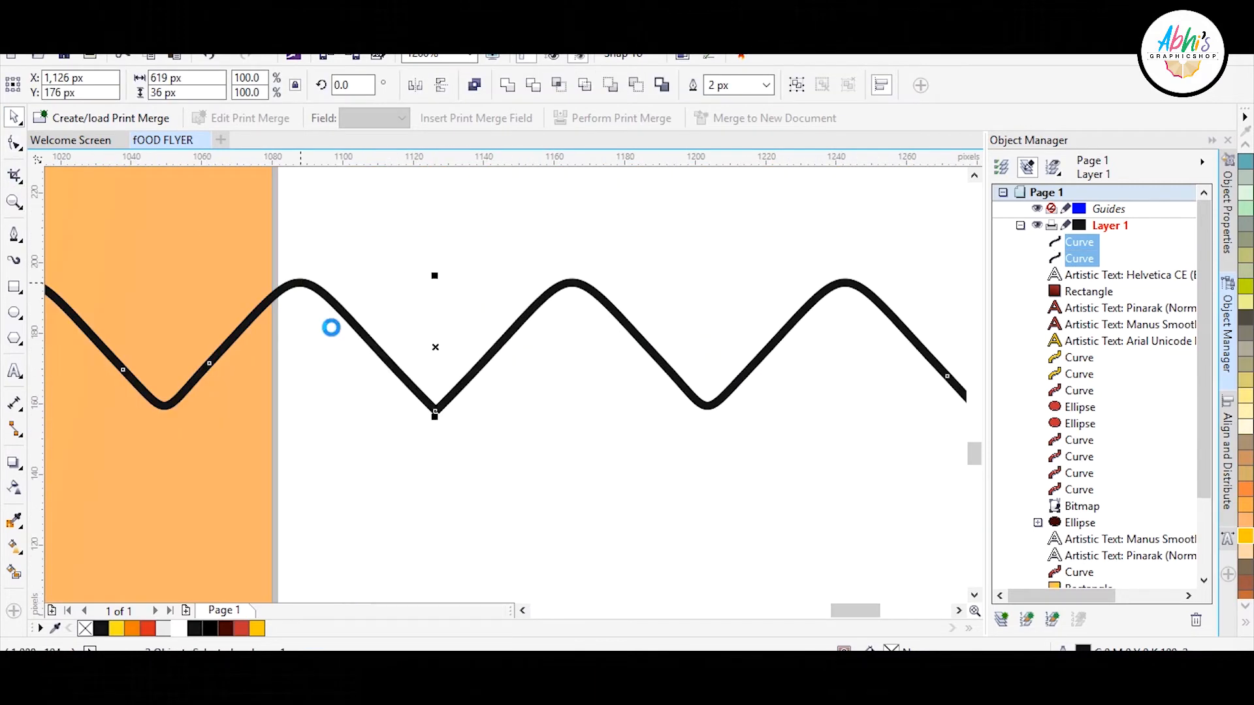
- Join the nodes where the two waves meet and add a node on each side of that valley
{"action": "key", "text": "F10"}
{"action": "left_click", "coordinate": [442, 418]}
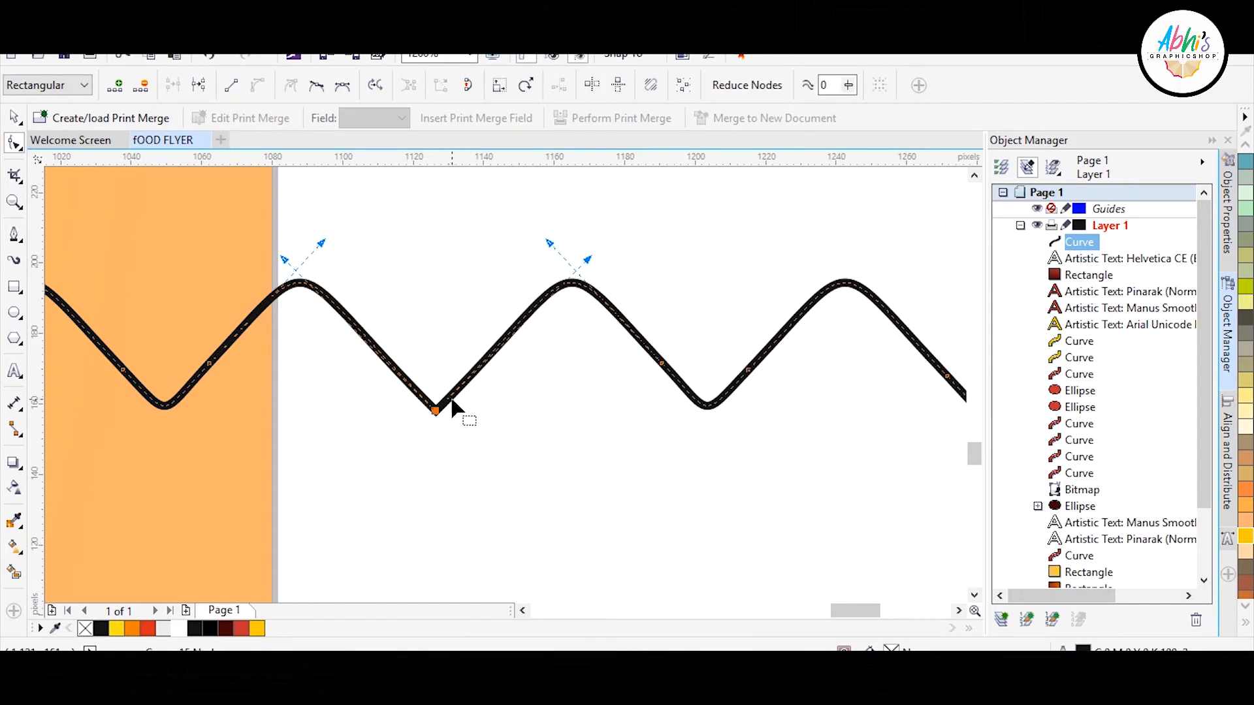
{"action": "double_click", "coordinate": [474, 372]}
{"action": "double_click", "coordinate": [399, 373]}
- Scale the wave down proportionally to about 225 px wide, above the "ORDER NOW!" button
{"action": "scroll", "coordinate": [574, 370], "scroll_direction": "down", "scroll_amount": 2}
{"action": "key", "text": "space"}
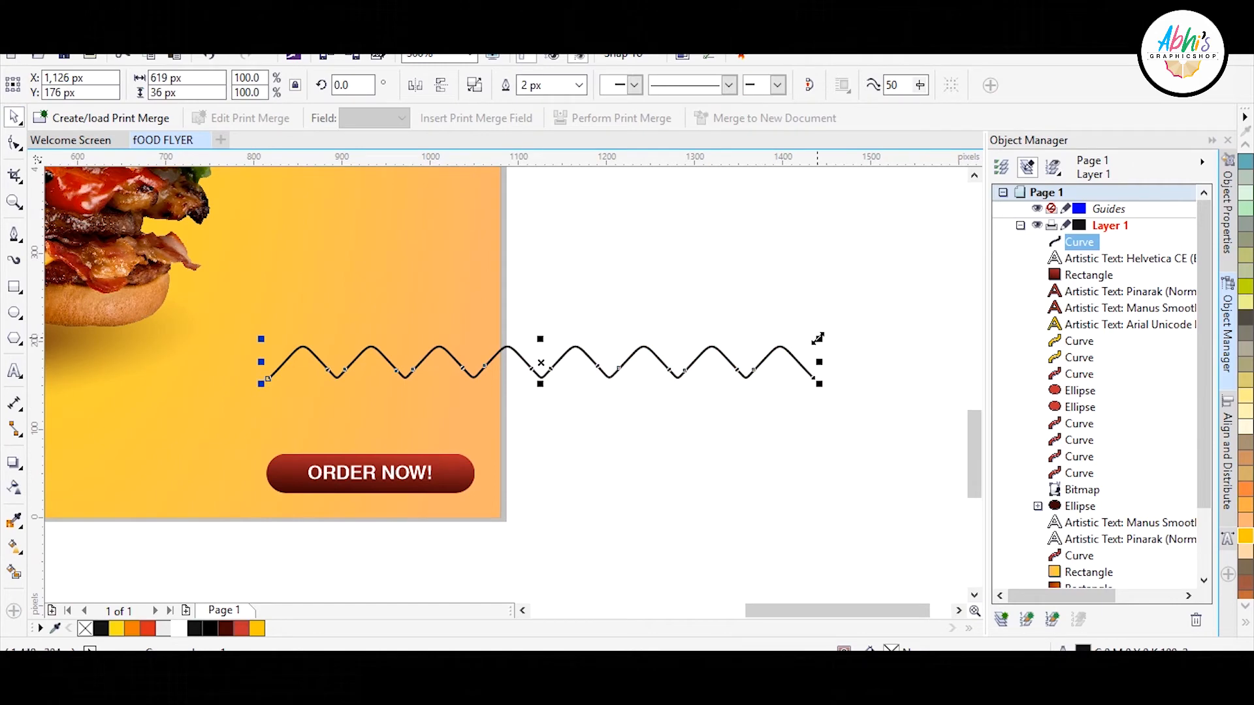
{"action": "left_click_drag", "start_coordinate": [818, 338], "coordinate": [460, 373]}
{"action": "scroll", "coordinate": [335, 381], "scroll_direction": "up", "scroll_amount": 2}
- Give the wave a red 4 px outline and shrink it slightly to about 219 px wide
{"action": "right_click", "coordinate": [240, 628]}
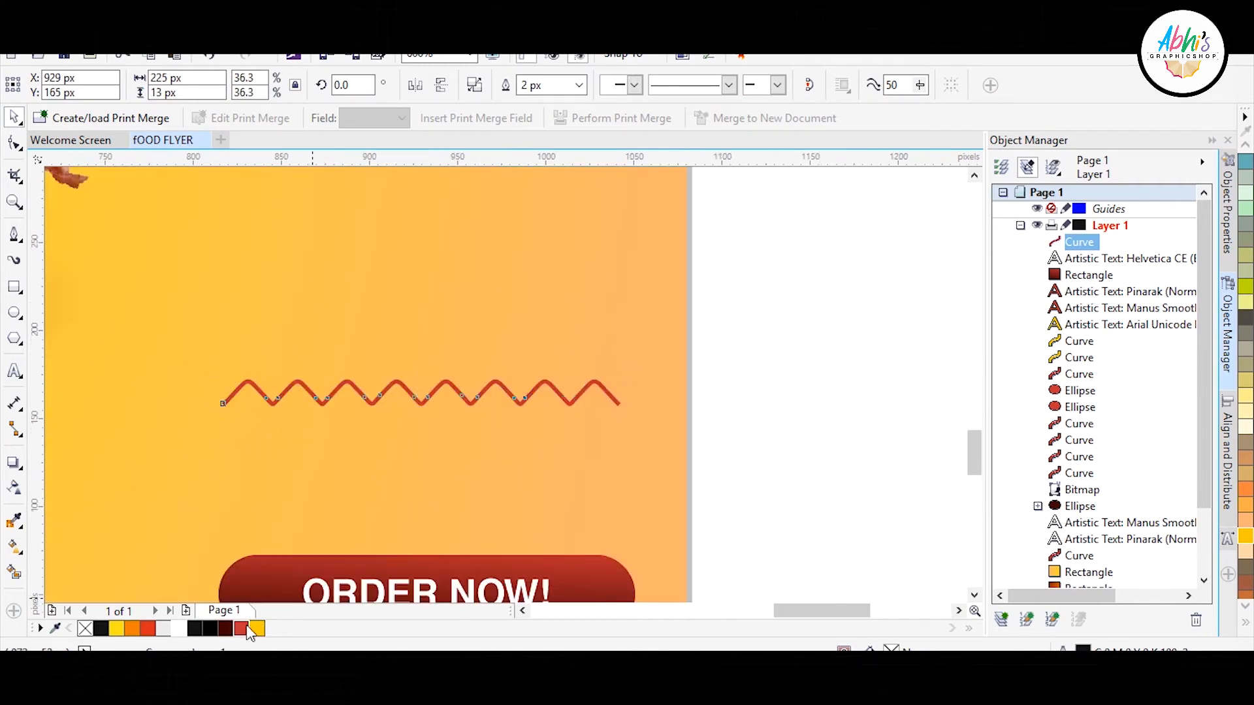
{"action": "left_click_drag", "start_coordinate": [216, 374], "coordinate": [226, 375]}
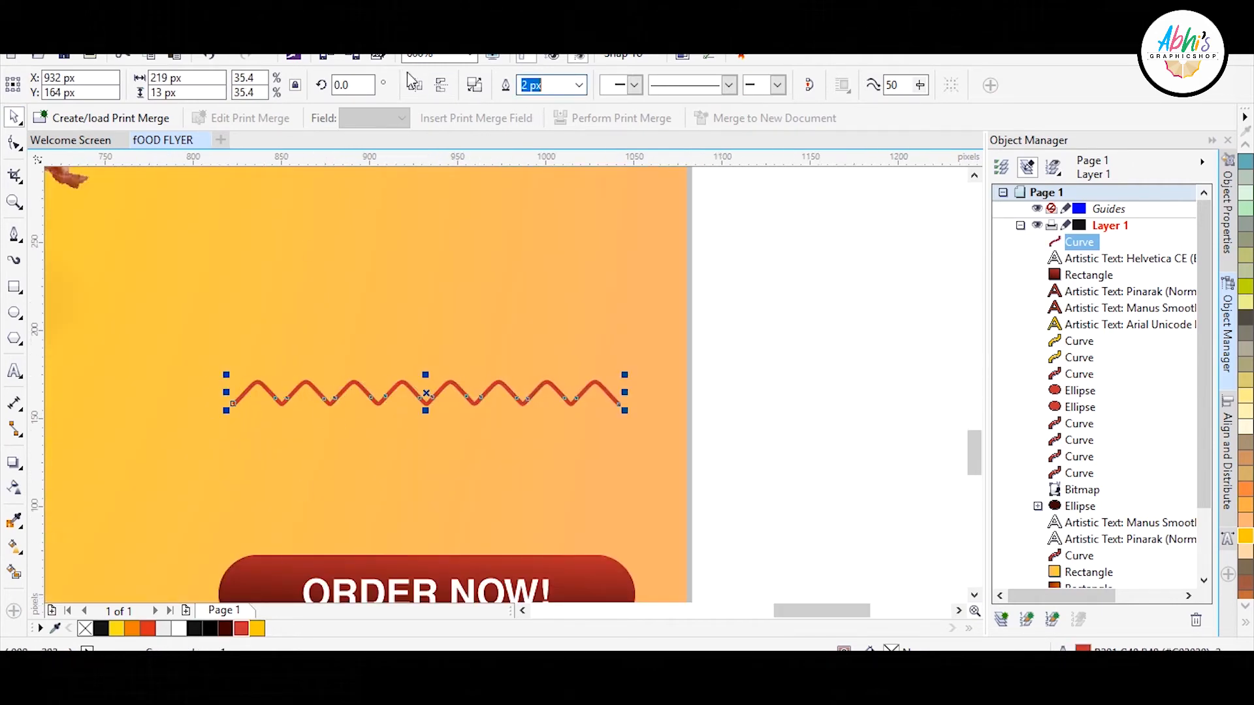
{"action": "type", "text": "4"}
{"action": "key", "text": "Return"}
- Copy the red wave downward four times at equal spacing of about 15 px, towards the "ORDER NOW!" button
{"action": "left_click_drag", "start_coordinate": [493, 382], "coordinate": [490, 410]}
{"action": "key", "text": "ctrl+d"}
{"action": "key", "text": "ctrl+d"}
{"action": "key", "text": "ctrl+d"}
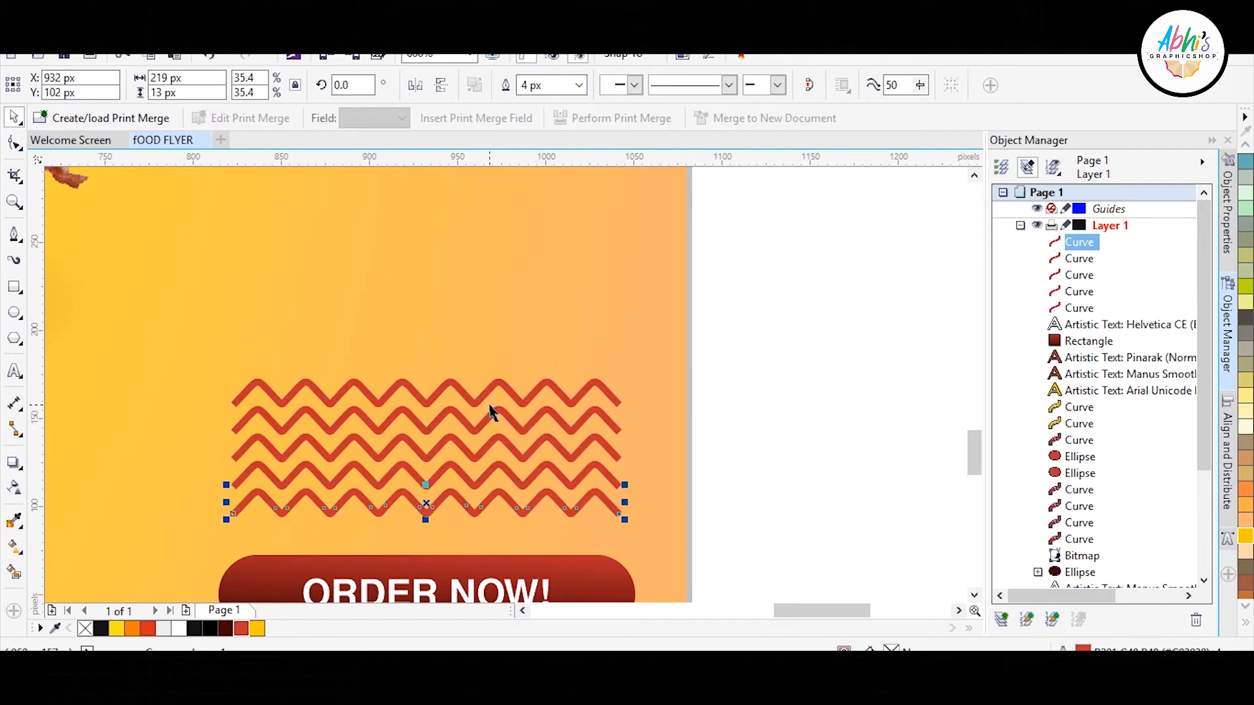
- Move the uppermost wave up slightly and distribute the five waves with equal vertical spacing
{"action": "scroll", "coordinate": [522, 394], "scroll_direction": "down", "scroll_amount": 2}
{"action": "left_click_drag", "start_coordinate": [563, 396], "coordinate": [563, 380]}
{"action": "left_click_drag", "start_coordinate": [653, 328], "coordinate": [368, 461]}
{"action": "left_click", "coordinate": [1227, 460]}
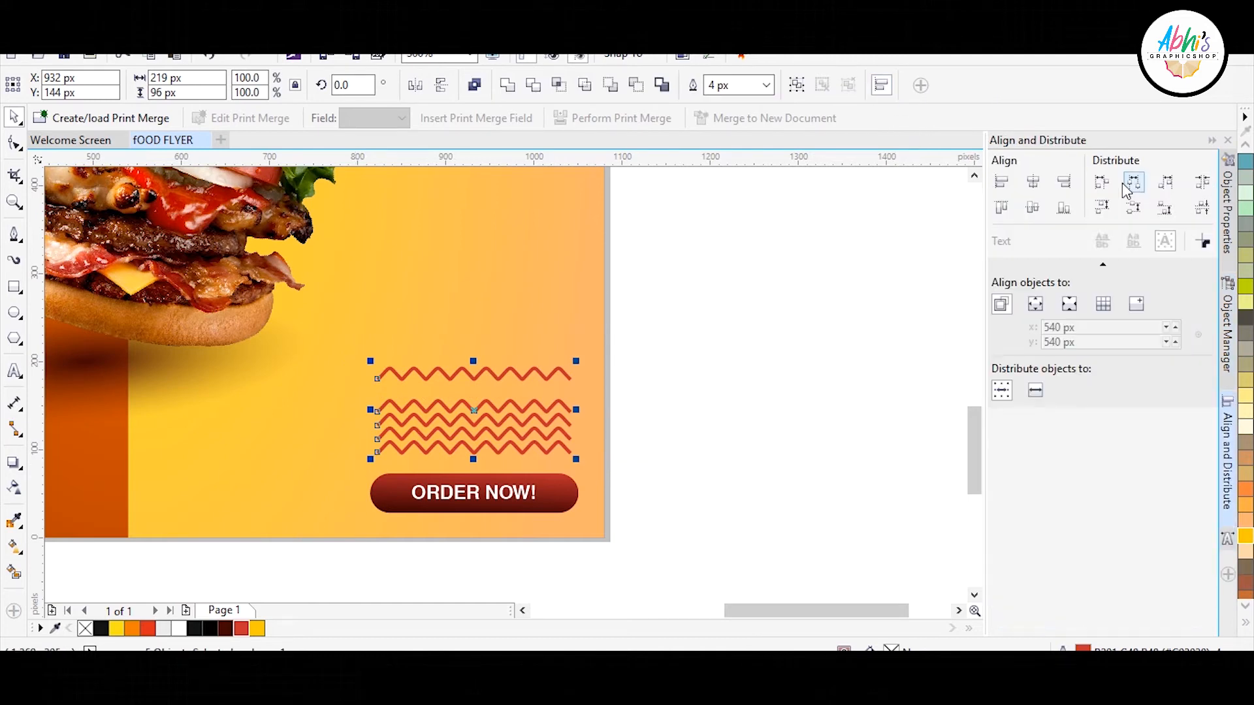
{"action": "left_click", "coordinate": [1203, 207]}
{"action": "left_click", "coordinate": [849, 265]}
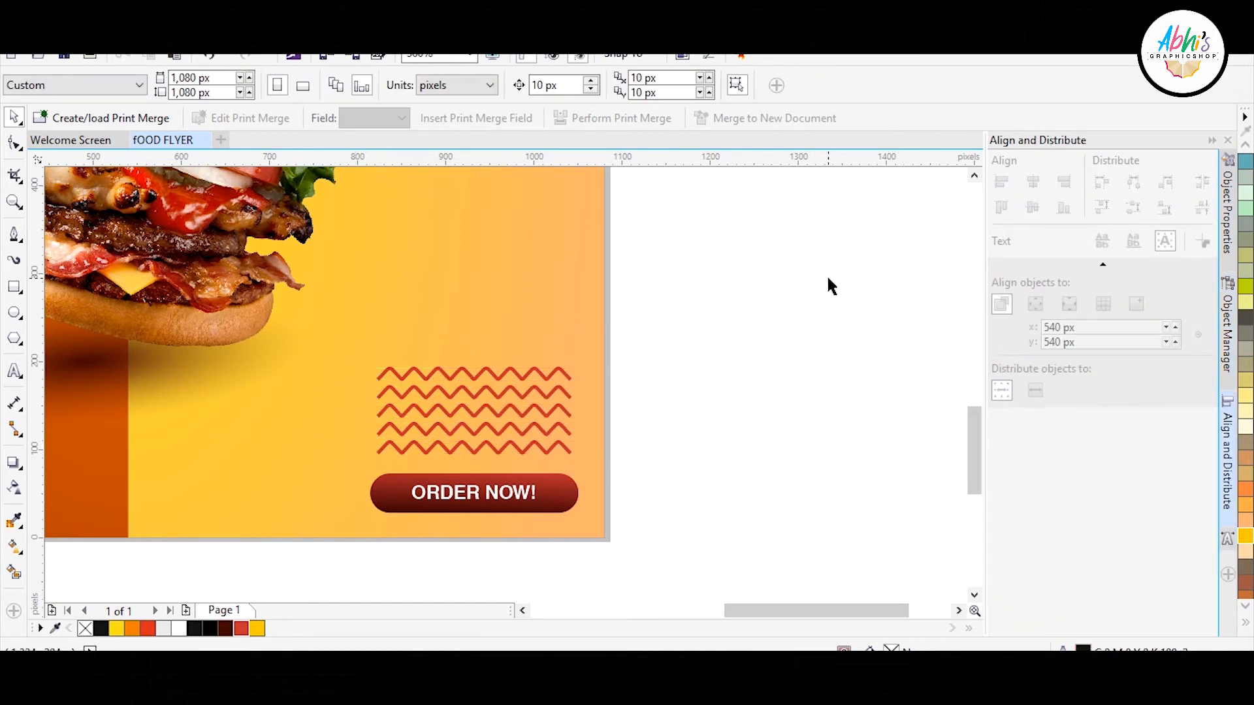
- Scale the five red waves down to about 145 px wide, above the "ORDER NOW!" button's right part
{"action": "left_click_drag", "start_coordinate": [730, 330], "coordinate": [436, 411]}
{"action": "left_click_drag", "start_coordinate": [505, 361], "coordinate": [510, 373]}
{"action": "left_click", "coordinate": [752, 359]}
{"action": "scroll", "coordinate": [755, 405], "scroll_direction": "down", "scroll_amount": 1}
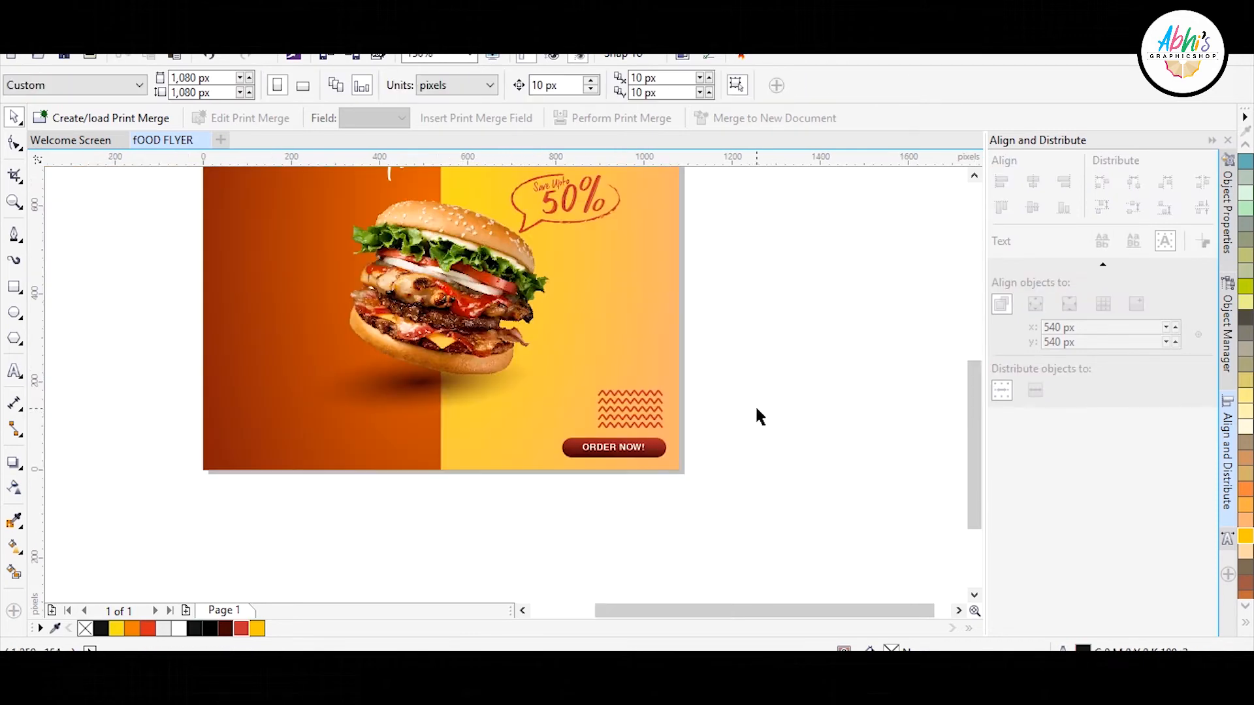
{"action": "scroll", "coordinate": [631, 392], "scroll_direction": "up", "scroll_amount": 1}
{"action": "left_click_drag", "start_coordinate": [528, 474], "coordinate": [525, 469]}
- Compress the five waves to about 76 px total height and thin their outline to 3 px
{"action": "scroll", "coordinate": [693, 418], "scroll_direction": "up", "scroll_amount": 1}
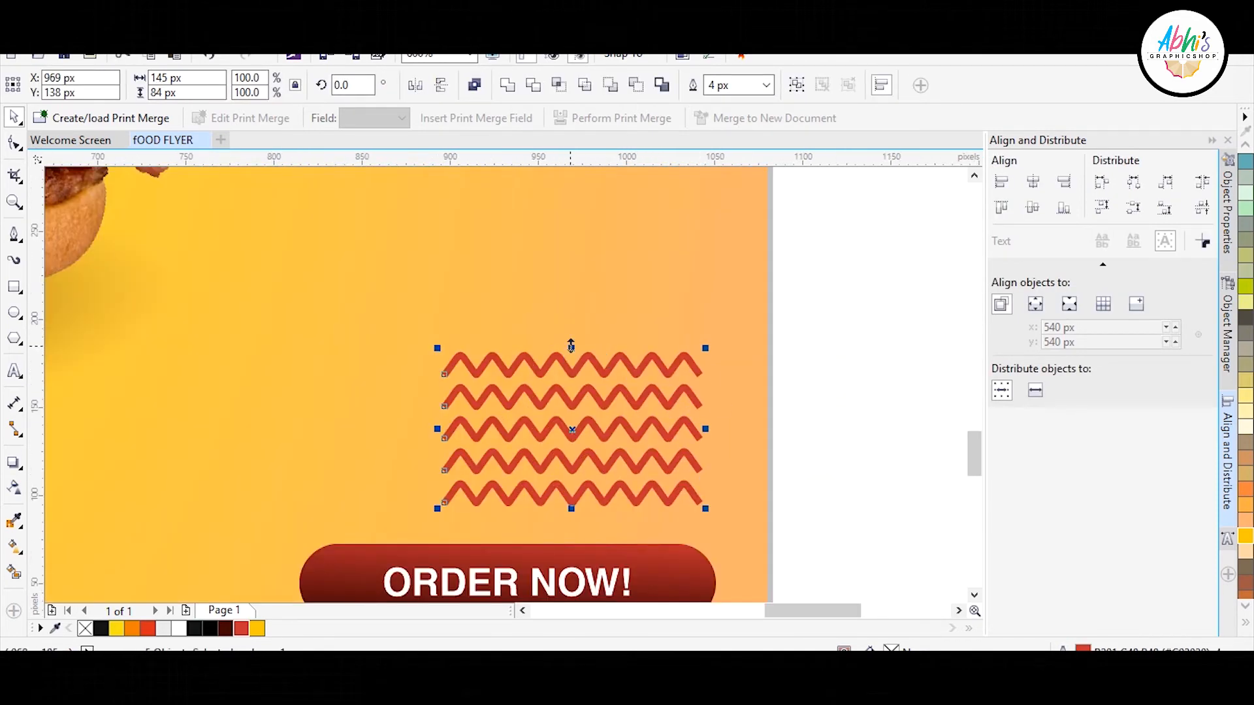
{"action": "left_click_drag", "start_coordinate": [571, 346], "coordinate": [574, 363]}
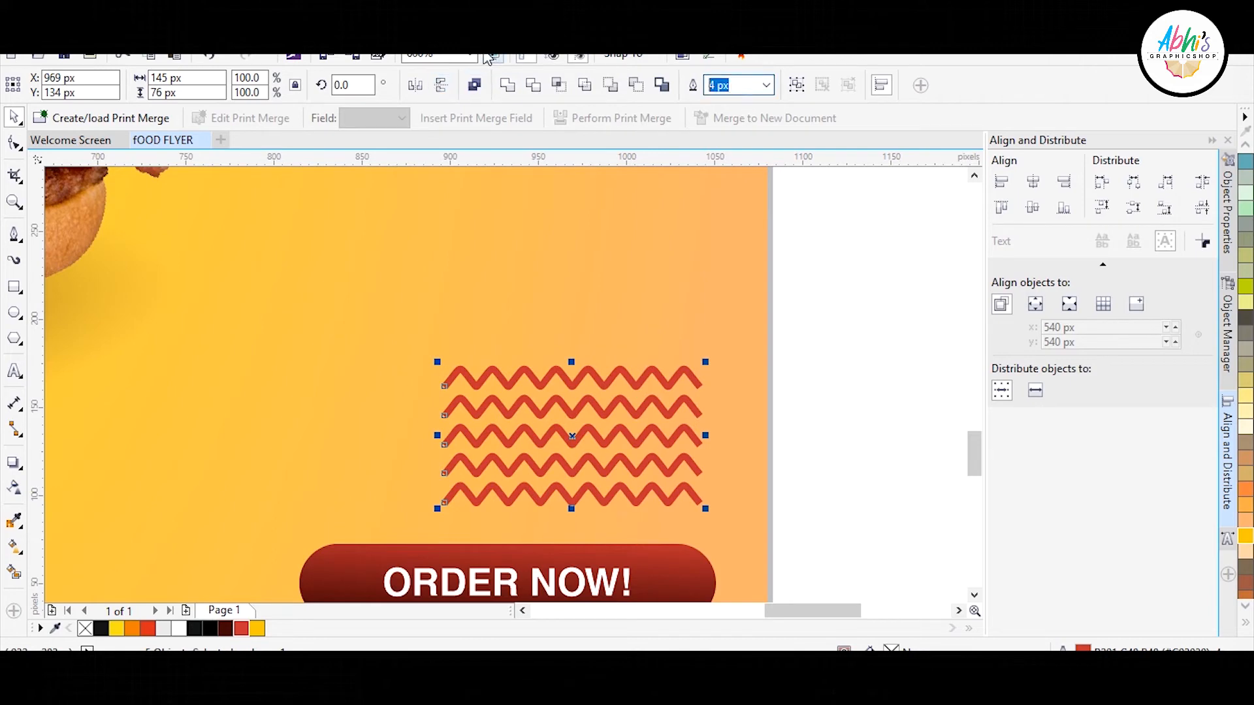
{"action": "left_click", "coordinate": [867, 358]}
- Draw a circle about 9 px wide above the end of "Delicious", filled red and without an outline
{"action": "scroll", "coordinate": [798, 485], "scroll_direction": "down", "scroll_amount": 2}
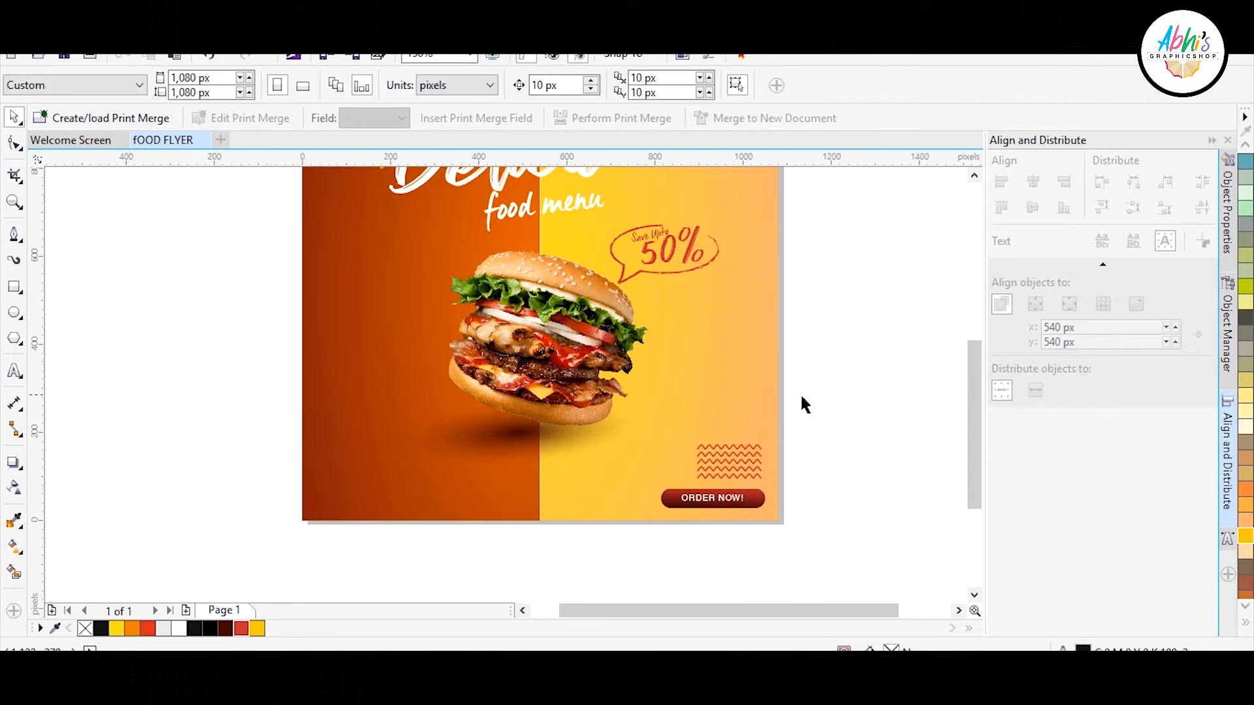
{"action": "scroll", "coordinate": [530, 412], "scroll_direction": "down", "scroll_amount": 1}
{"action": "scroll", "coordinate": [577, 309], "scroll_direction": "up", "scroll_amount": 1}
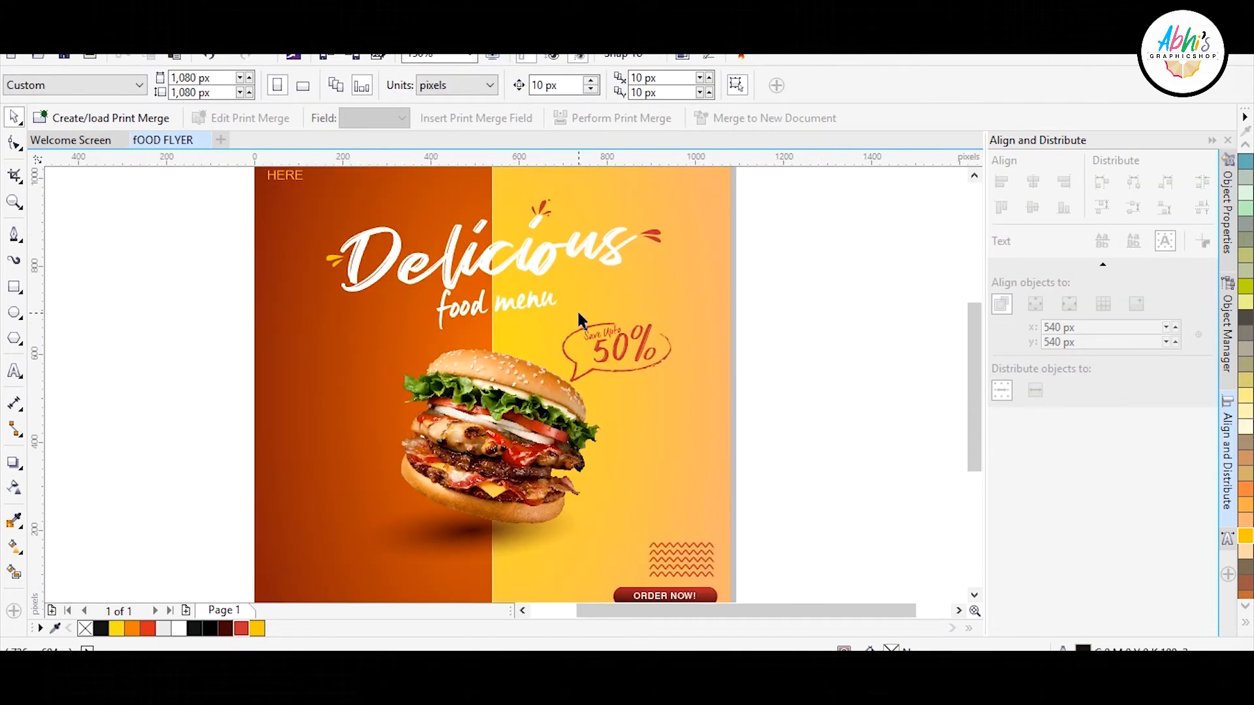
{"action": "scroll", "coordinate": [547, 372], "scroll_direction": "down", "scroll_amount": 1}
{"action": "scroll", "coordinate": [540, 302], "scroll_direction": "up", "scroll_amount": 1}
{"action": "scroll", "coordinate": [653, 359], "scroll_direction": "up", "scroll_amount": 1}
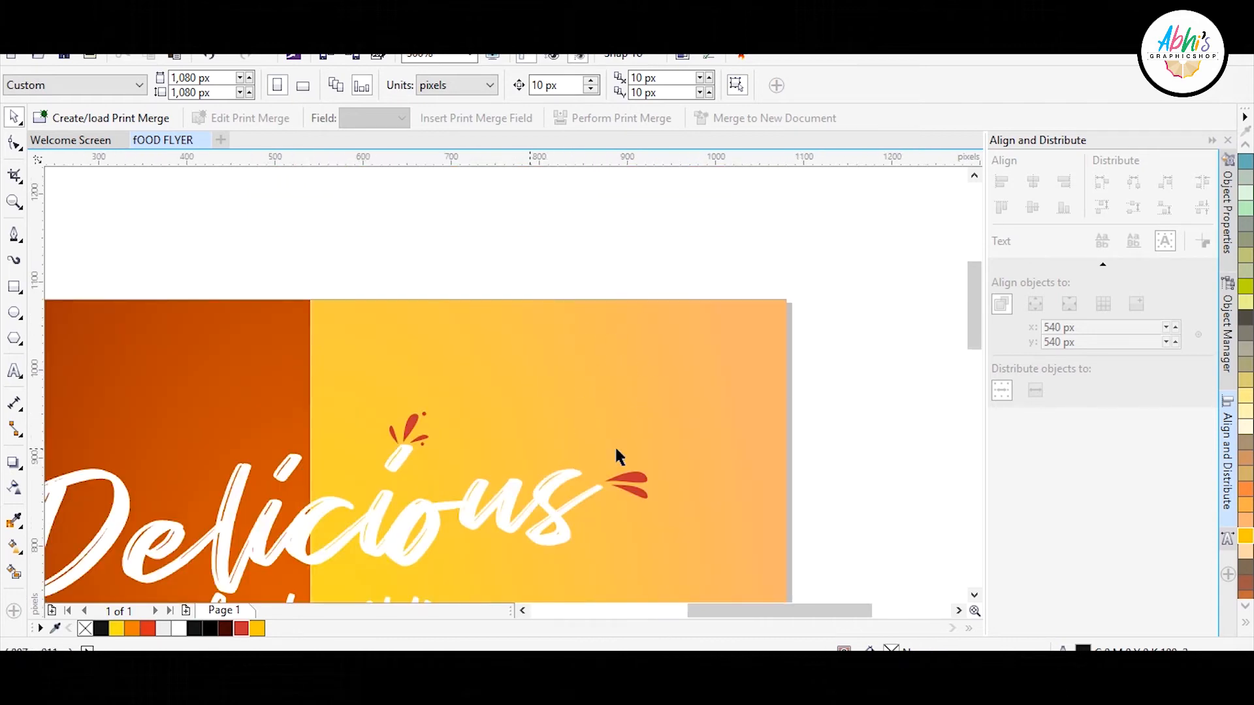
{"action": "left_click", "coordinate": [14, 313]}
{"action": "left_click_drag", "start_coordinate": [594, 364], "coordinate": [602, 365]}
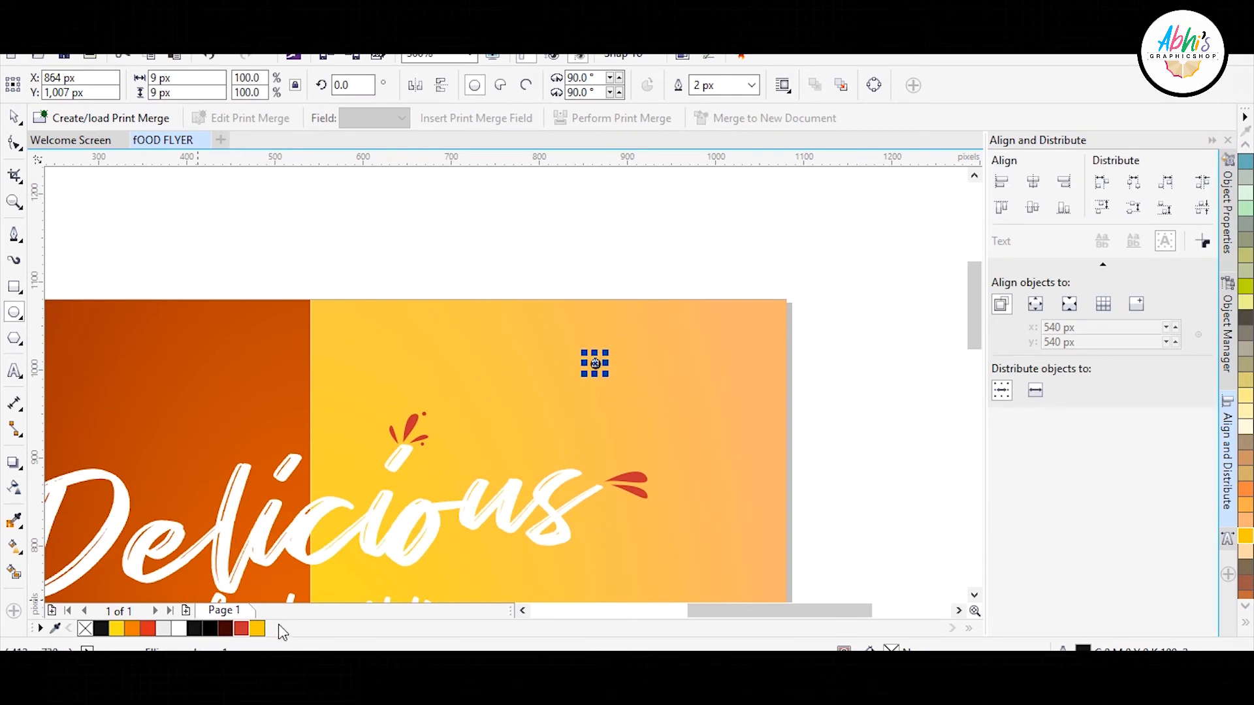
{"action": "right_click", "coordinate": [85, 628]}
{"action": "left_click", "coordinate": [14, 117]}
- Copy the red circle horizontally at equal spacing of about 28 px to form a row of nine dots
{"action": "scroll", "coordinate": [169, 245], "scroll_direction": "up", "scroll_amount": 2}
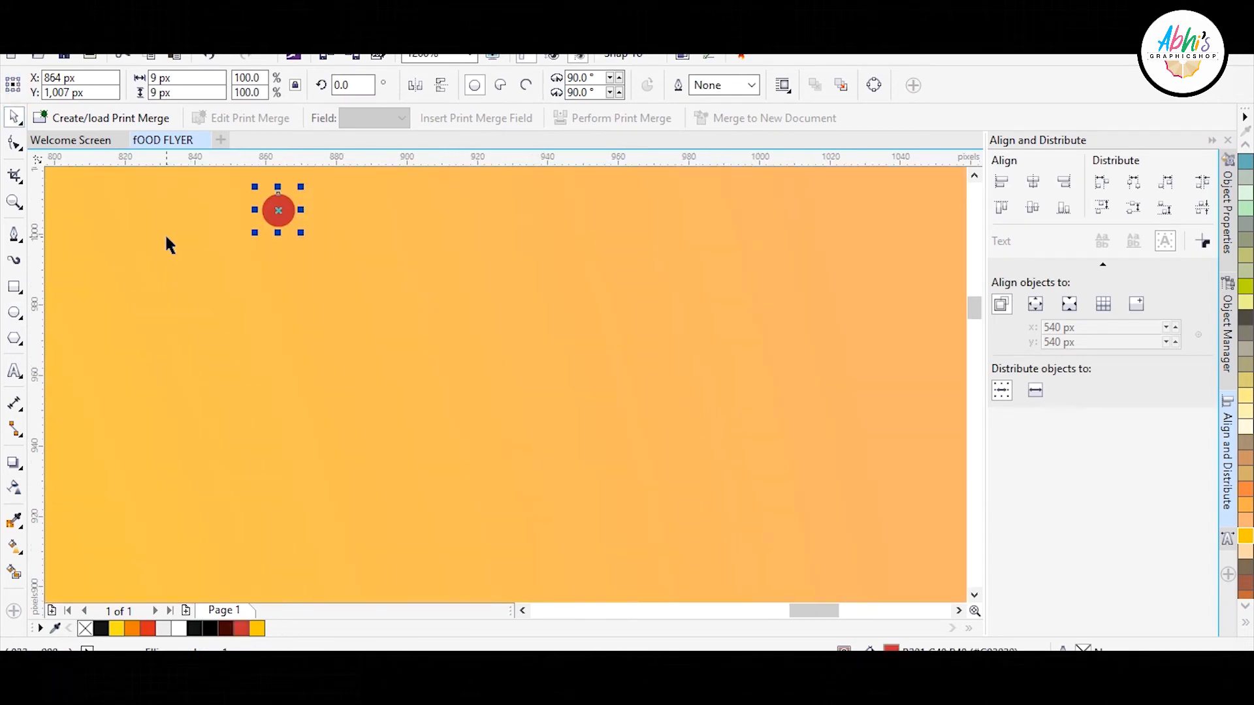
{"action": "left_click_drag", "start_coordinate": [275, 206], "coordinate": [375, 209]}
{"action": "right_click", "coordinate": [375, 209]}
{"action": "key", "text": "ctrl+d"}
{"action": "key", "text": "ctrl+d"}
{"action": "key", "text": "ctrl+d"}
{"action": "key", "text": "ctrl+d"}
{"action": "key", "text": "ctrl+d"}
{"action": "key", "text": "ctrl+d"}
{"action": "key", "text": "ctrl+d"}
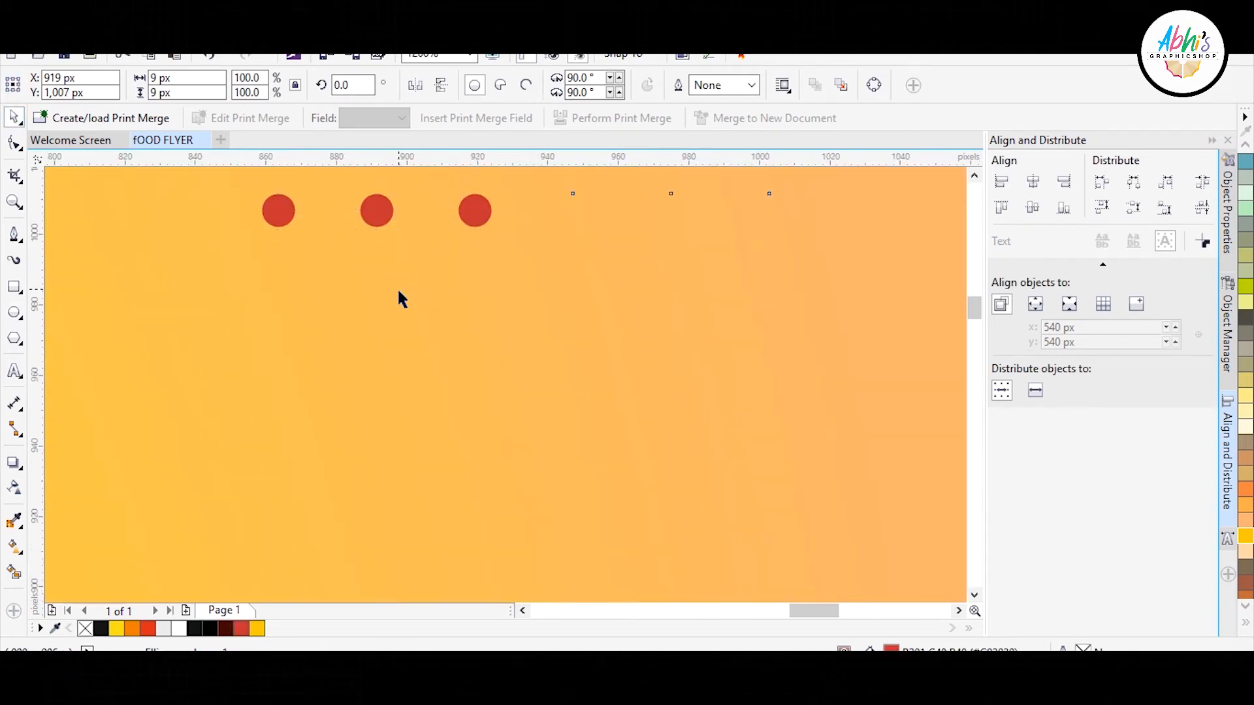
- Copy the row of dots downward four times at equal spacing of about 19 px
{"action": "scroll", "coordinate": [449, 339], "scroll_direction": "down", "scroll_amount": 2}
{"action": "left_click_drag", "start_coordinate": [672, 246], "coordinate": [326, 337]}
{"action": "scroll", "coordinate": [427, 307], "scroll_direction": "up", "scroll_amount": 2}
{"action": "left_click_drag", "start_coordinate": [526, 301], "coordinate": [526, 369]}
{"action": "right_click", "coordinate": [526, 369]}
{"action": "key", "text": "ctrl+d"}
{"action": "key", "text": "ctrl+d"}
{"action": "key", "text": "ctrl+d"}
- Combine all the dots, clip them inside the yellow background half, and shift them past the flyer's right edge
{"action": "scroll", "coordinate": [513, 364], "scroll_direction": "down", "scroll_amount": 2}
{"action": "left_click_drag", "start_coordinate": [727, 294], "coordinate": [415, 426]}
{"action": "left_click", "coordinate": [667, 346]}
{"action": "scroll", "coordinate": [621, 373], "scroll_direction": "down", "scroll_amount": 1}
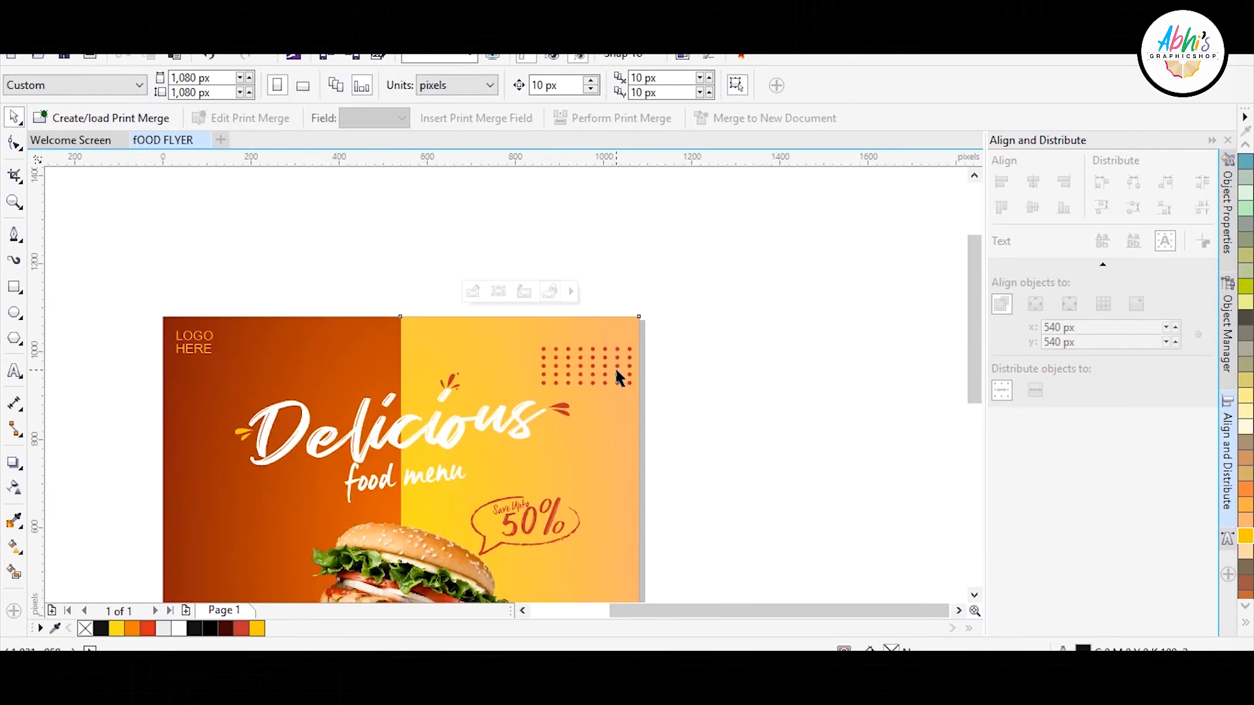
{"action": "scroll", "coordinate": [602, 367], "scroll_direction": "up", "scroll_amount": 2}
{"action": "left_click_drag", "start_coordinate": [616, 365], "coordinate": [648, 366]}
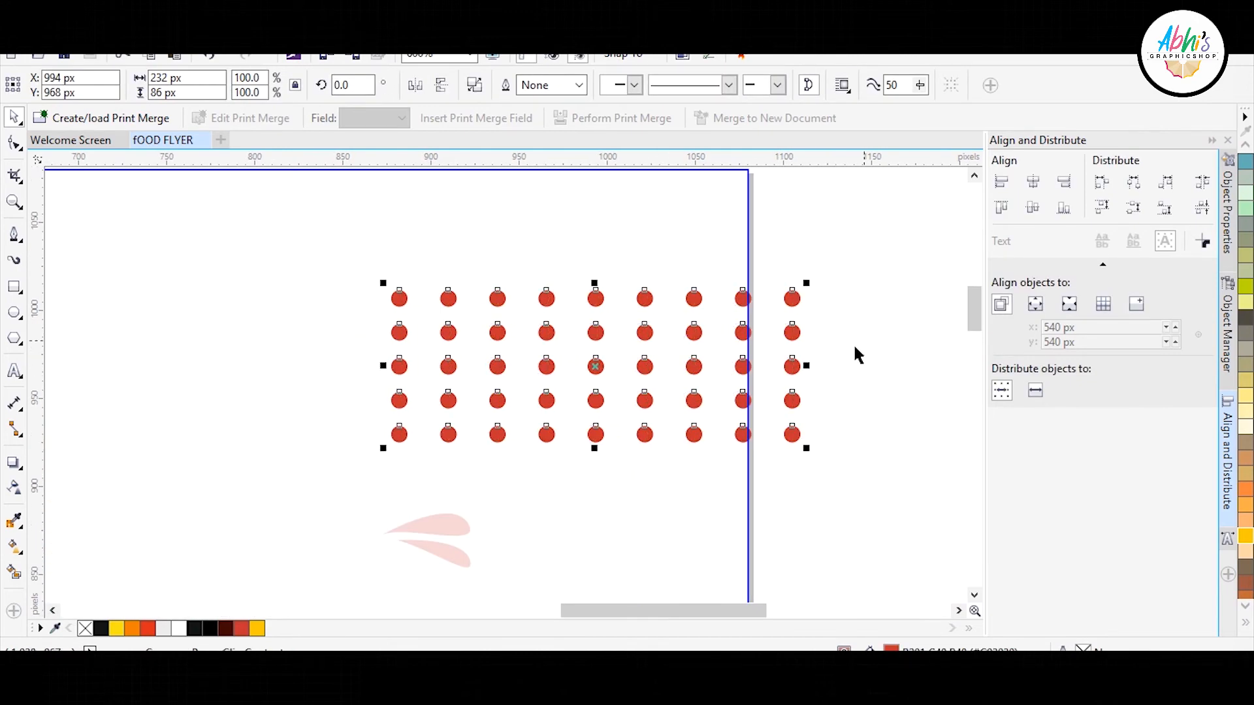
{"action": "left_click", "coordinate": [817, 210], "text": "ctrl"}
{"action": "scroll", "coordinate": [814, 213], "scroll_direction": "down", "scroll_amount": 2}
{"action": "scroll", "coordinate": [763, 226], "scroll_direction": "up", "scroll_amount": 1}
- Scale the clipped dot pattern down to about 109 px wide and move it towards the flyer's top-right corner
{"action": "left_click", "coordinate": [761, 222], "text": "ctrl"}
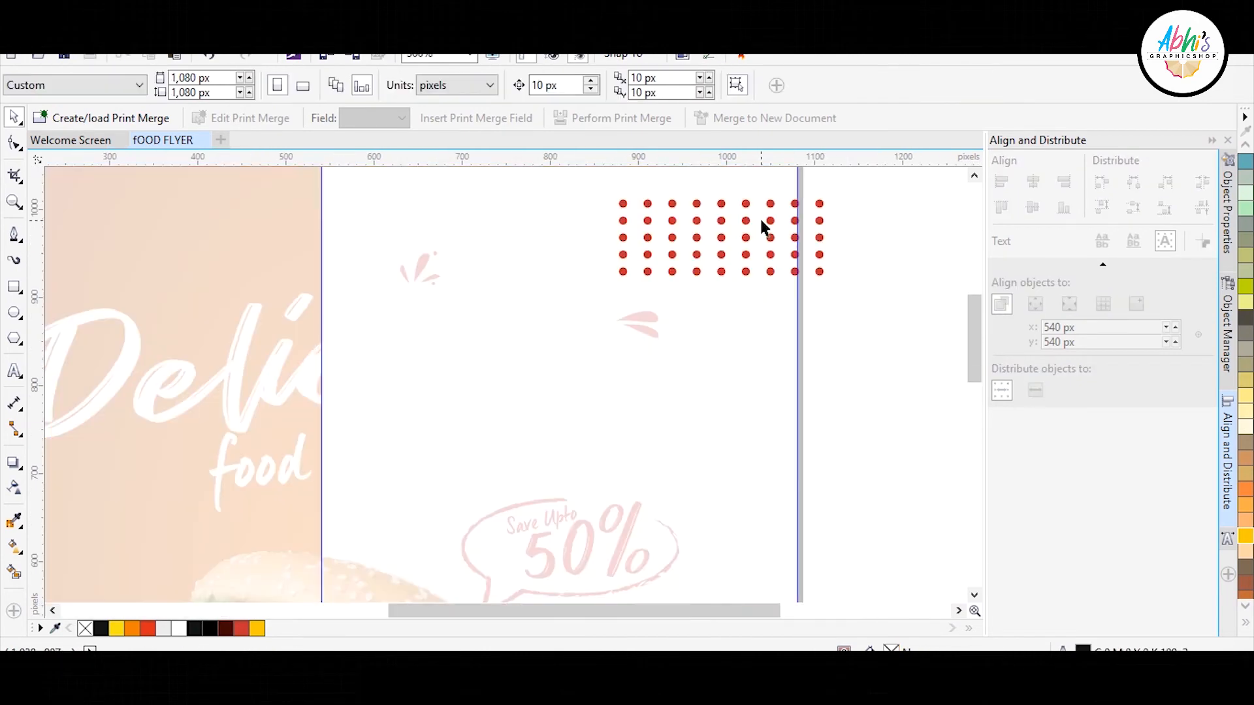
{"action": "scroll", "coordinate": [761, 220], "scroll_direction": "up", "scroll_amount": 1}
{"action": "left_click", "coordinate": [681, 318]}
{"action": "left_click_drag", "start_coordinate": [472, 339], "coordinate": [599, 259]}
{"action": "scroll", "coordinate": [601, 261], "scroll_direction": "down", "scroll_amount": 1}
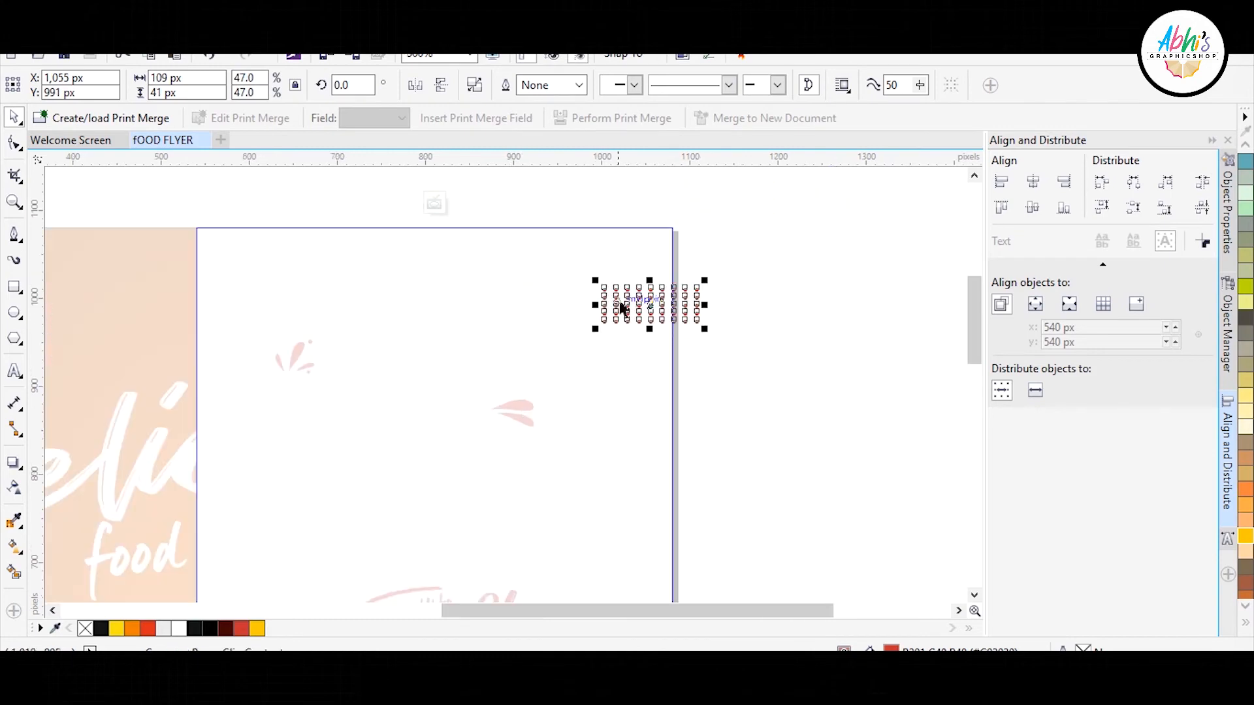
{"action": "left_click_drag", "start_coordinate": [628, 305], "coordinate": [602, 281]}
{"action": "left_click", "coordinate": [767, 250], "text": "ctrl"}
{"action": "scroll", "coordinate": [726, 248], "scroll_direction": "down", "scroll_amount": 1}
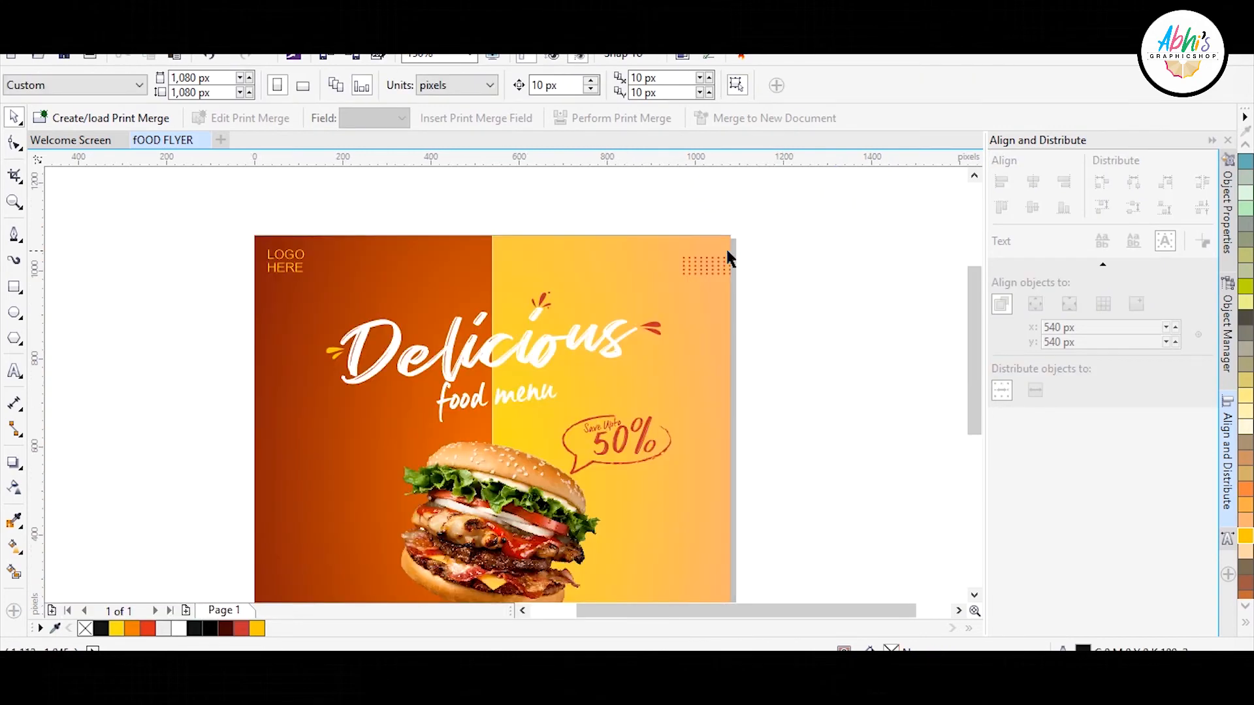
- Enlarge the clipped dot pattern to about 155 px wide at the flyer's top-right edge
{"action": "scroll", "coordinate": [707, 280], "scroll_direction": "up", "scroll_amount": 1}
{"action": "left_click", "coordinate": [707, 280], "text": "ctrl"}
{"action": "left_click_drag", "start_coordinate": [684, 303], "coordinate": [634, 328]}
{"action": "left_click", "coordinate": [867, 235], "text": "ctrl"}
{"action": "scroll", "coordinate": [850, 232], "scroll_direction": "down", "scroll_amount": 1}
{"action": "left_click", "coordinate": [795, 255], "text": "ctrl"}
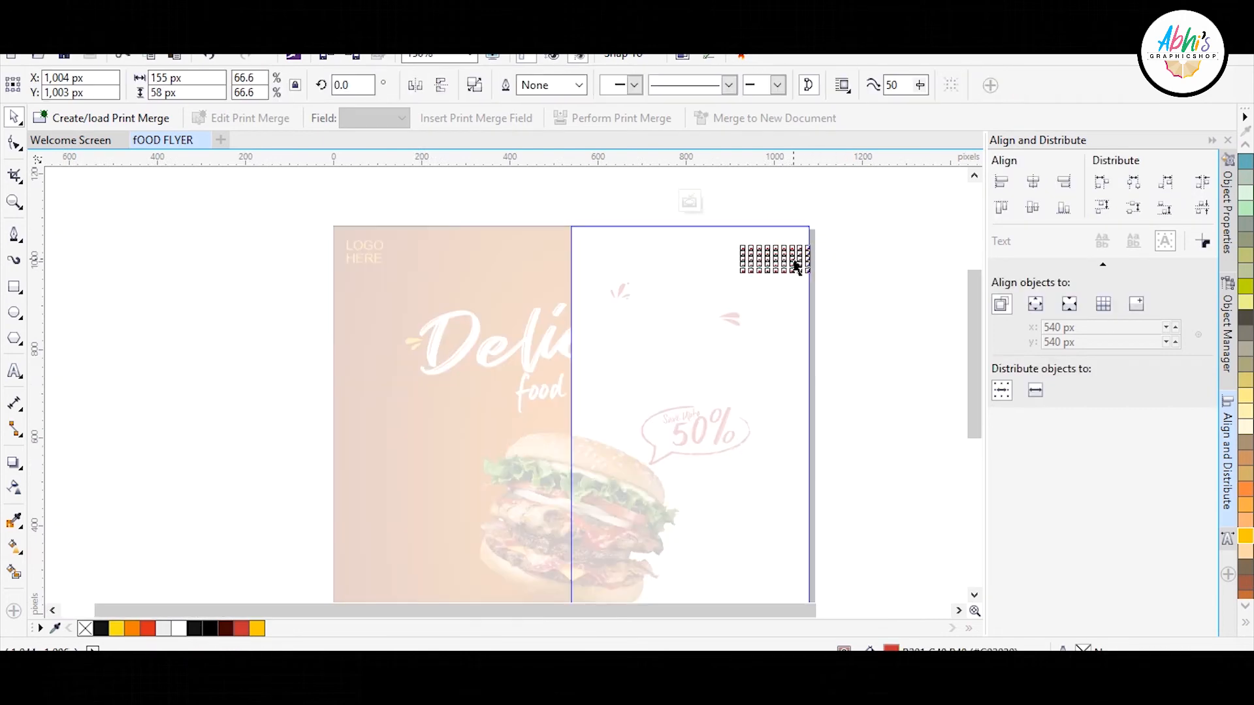
{"action": "left_click", "coordinate": [860, 236]}
{"action": "left_click", "coordinate": [868, 224], "text": "ctrl"}
{"action": "scroll", "coordinate": [852, 258], "scroll_direction": "down", "scroll_amount": 1}
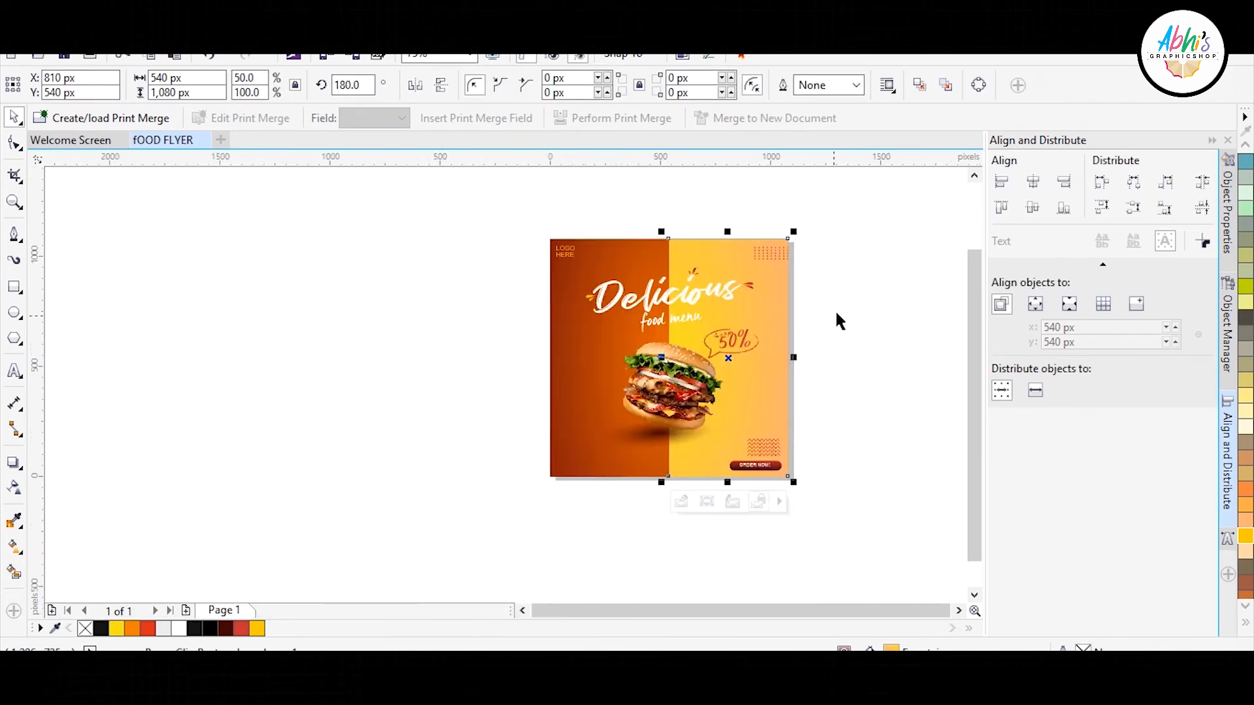
- Copy the clipped dot pattern and paste the duplicate outside the clipping frame, near the "50%" bubble
{"action": "scroll", "coordinate": [836, 310], "scroll_direction": "up", "scroll_amount": 1}
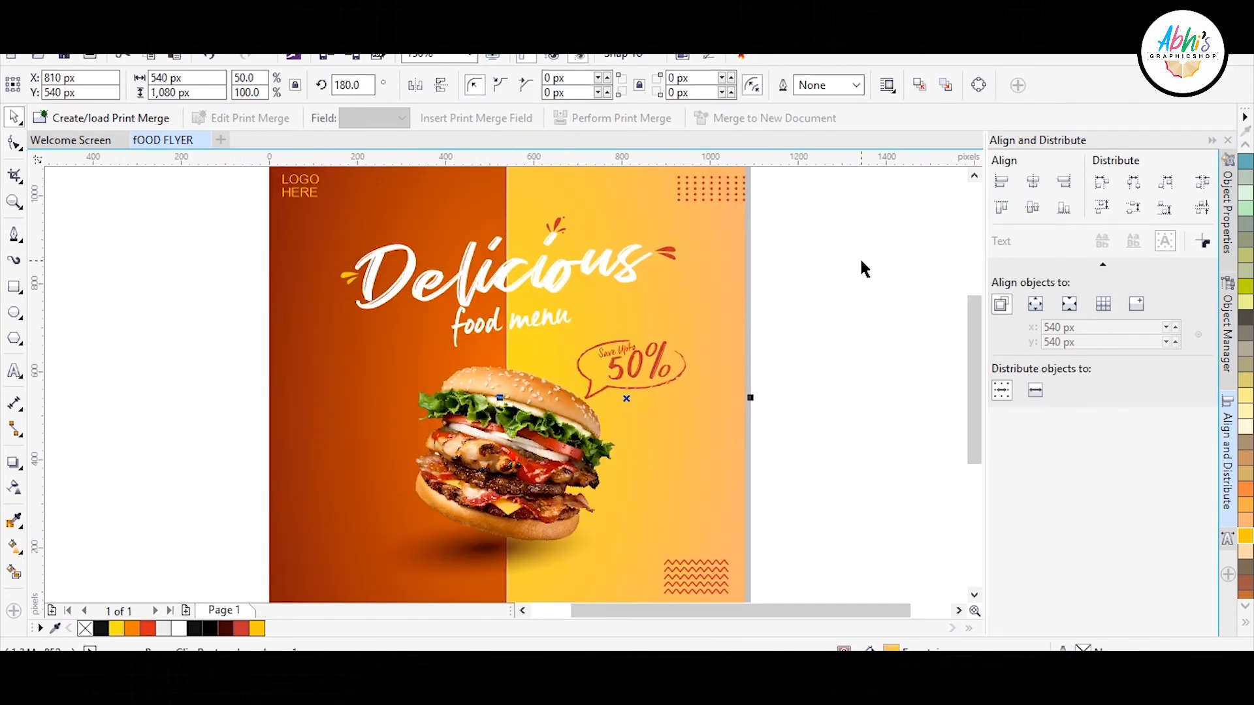
{"action": "left_click", "coordinate": [707, 187], "text": "ctrl"}
{"action": "key", "text": "ctrl+x"}
{"action": "left_click", "coordinate": [817, 228], "text": "ctrl"}
{"action": "scroll", "coordinate": [589, 336], "scroll_direction": "up", "scroll_amount": 2}
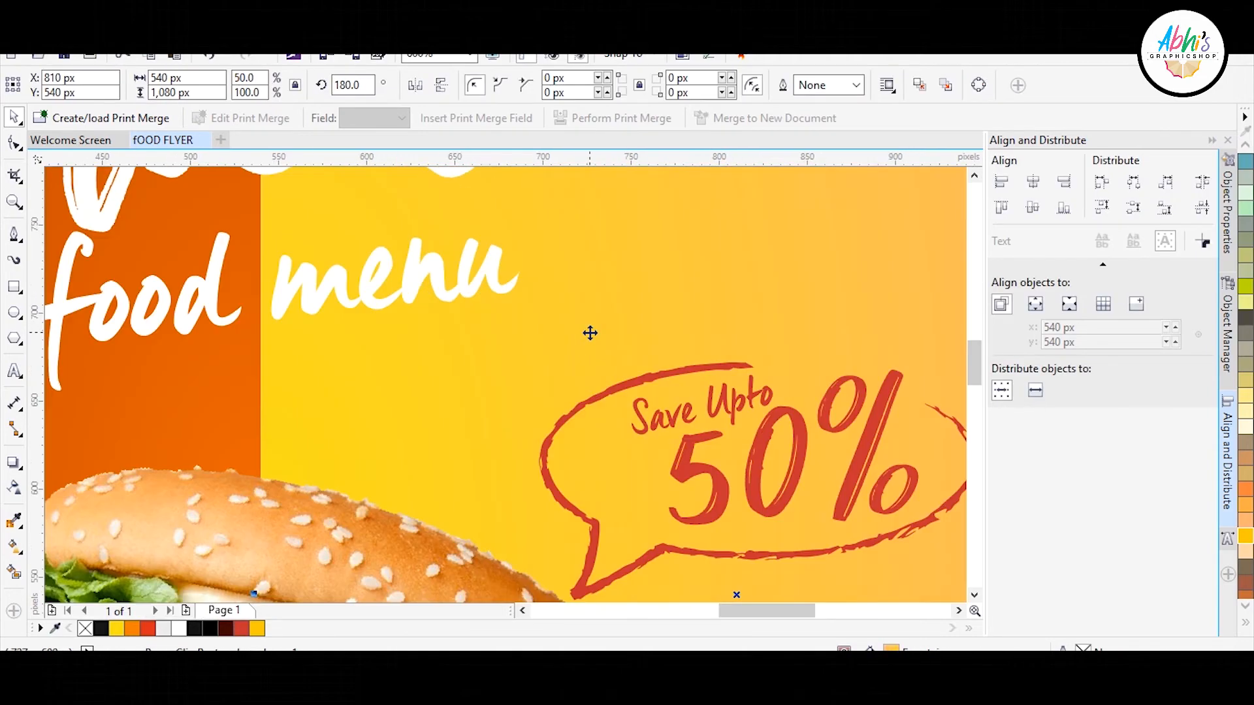
{"action": "key", "text": "ctrl+v"}
{"action": "scroll", "coordinate": [578, 385], "scroll_direction": "down", "scroll_amount": 3}
{"action": "left_click_drag", "start_coordinate": [648, 318], "coordinate": [588, 396]}
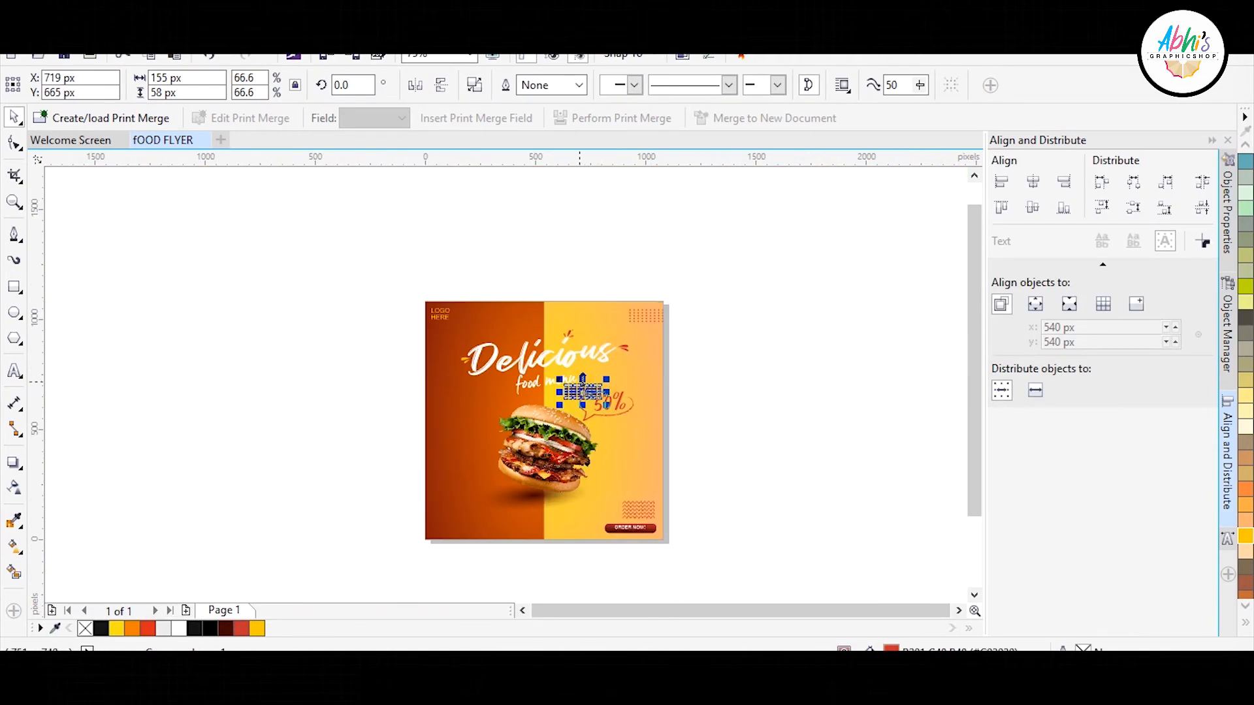
- Shrink the pasted dot pattern to about 73 px wide, fill it white, and place it above the end of "food menu"
{"action": "scroll", "coordinate": [579, 373], "scroll_direction": "up", "scroll_amount": 3}
{"action": "left_click_drag", "start_coordinate": [746, 460], "coordinate": [545, 513]}
{"action": "left_click_drag", "start_coordinate": [513, 561], "coordinate": [611, 373]}
{"action": "left_click", "coordinate": [184, 627]}
{"action": "scroll", "coordinate": [725, 334], "scroll_direction": "down", "scroll_amount": 1}
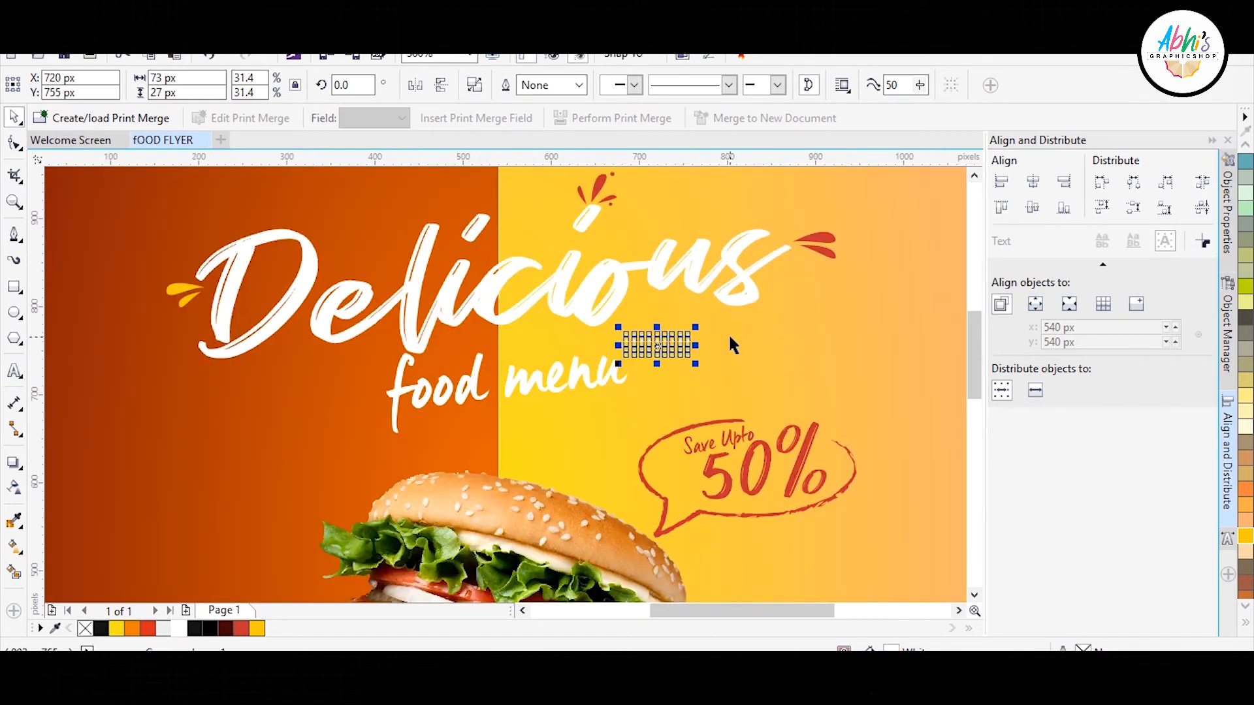
- Copy the white dot pattern to the orange half beside "food menu" and enlarge the copy to about 113 px wide
{"action": "left_click_drag", "start_coordinate": [665, 341], "coordinate": [357, 422]}
{"action": "scroll", "coordinate": [860, 307], "scroll_direction": "down", "scroll_amount": 1}
{"action": "left_click", "coordinate": [816, 313]}
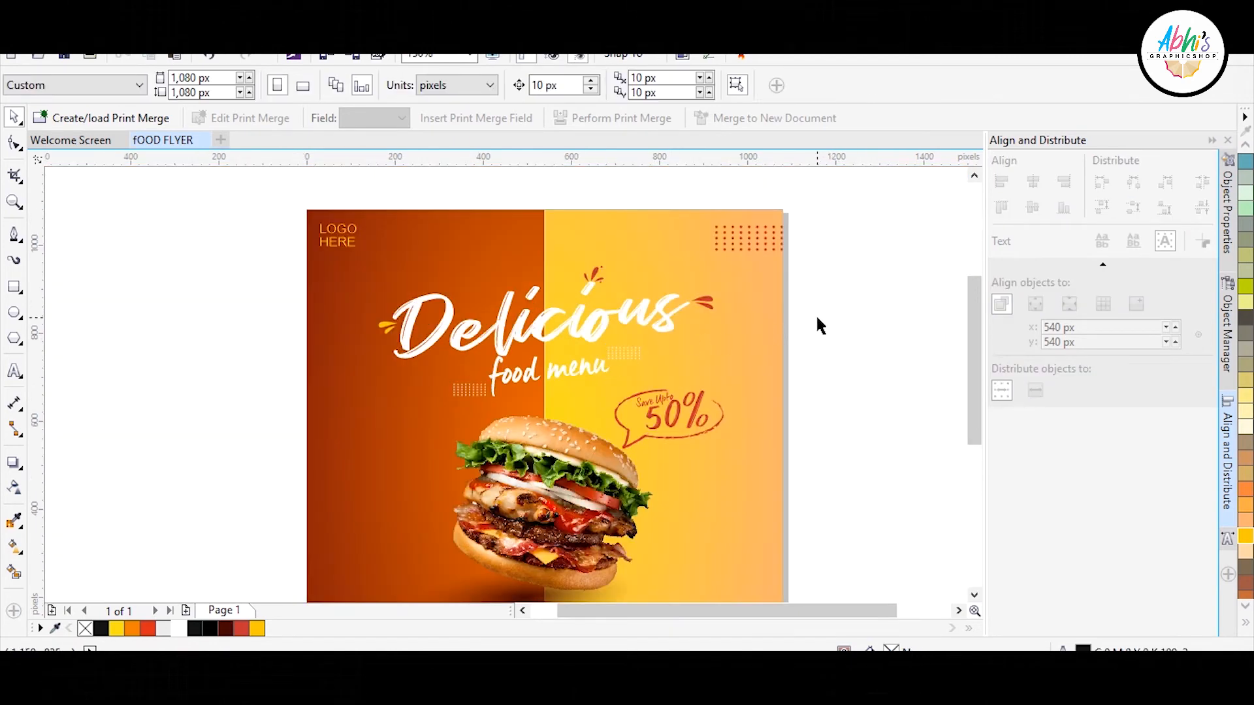
{"action": "scroll", "coordinate": [449, 388], "scroll_direction": "up", "scroll_amount": 2}
{"action": "left_click", "coordinate": [460, 392]}
{"action": "left_click", "coordinate": [479, 421]}
{"action": "left_click_drag", "start_coordinate": [455, 451], "coordinate": [383, 482]}
- Try enlarging the white dot pattern on the yellow half to about 113 px wide
{"action": "scroll", "coordinate": [499, 409], "scroll_direction": "down", "scroll_amount": 1}
{"action": "left_click_drag", "start_coordinate": [838, 343], "coordinate": [852, 349]}
{"action": "scroll", "coordinate": [853, 350], "scroll_direction": "down", "scroll_amount": 1}
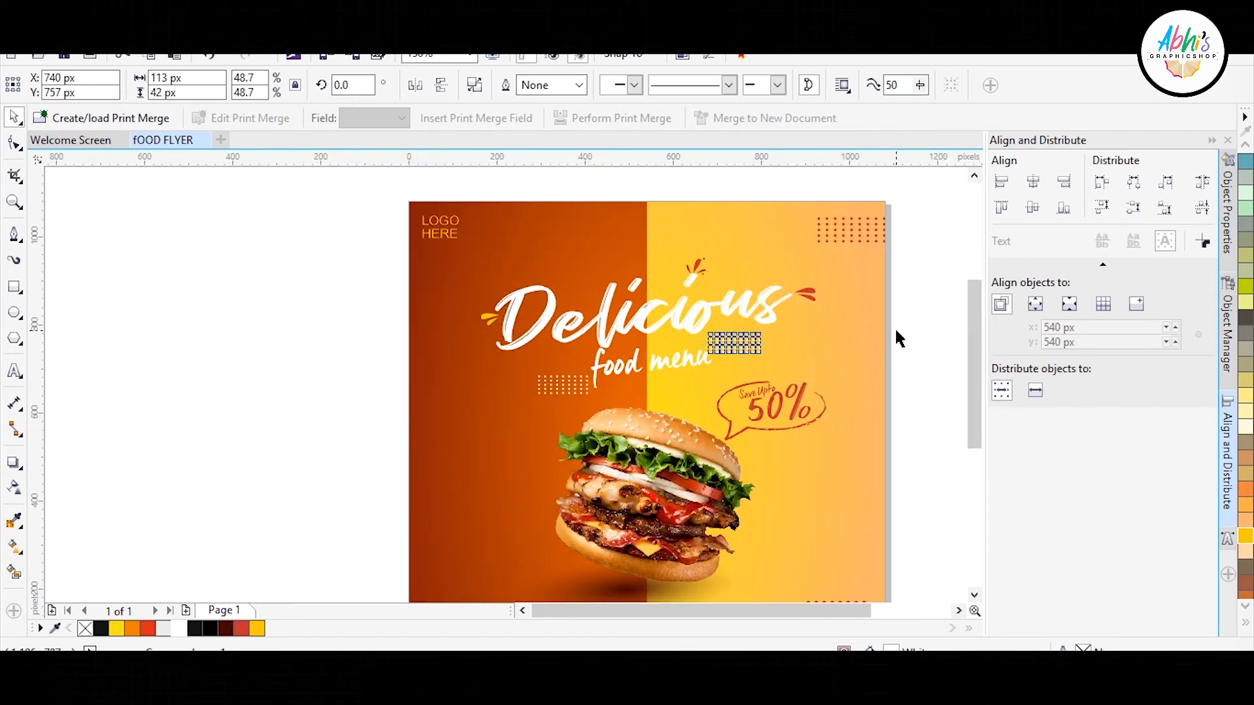
{"action": "left_click", "coordinate": [872, 351]}
{"action": "scroll", "coordinate": [719, 304], "scroll_direction": "down", "scroll_amount": 1}
{"action": "scroll", "coordinate": [685, 360], "scroll_direction": "up", "scroll_amount": 1}
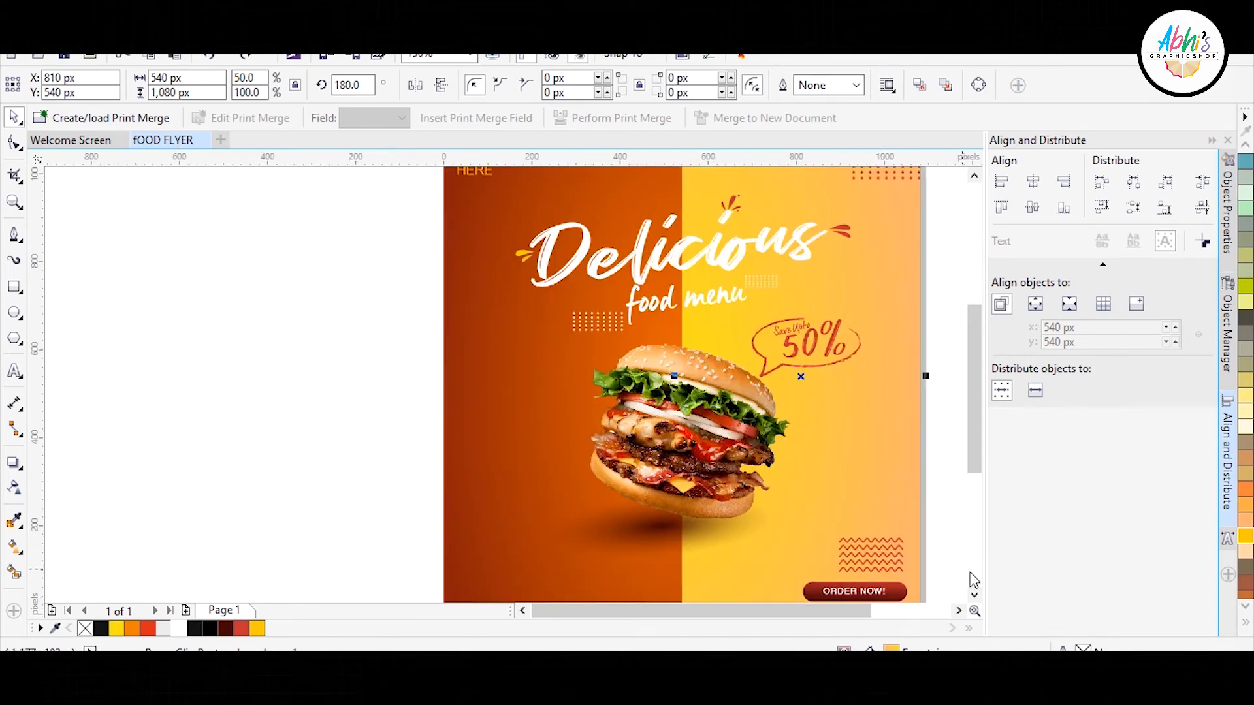
- Copy three of the red waves to the lower-left area of the orange half
{"action": "left_click", "coordinate": [894, 555]}
{"action": "key", "text": "Escape"}
{"action": "left_click", "coordinate": [886, 556]}
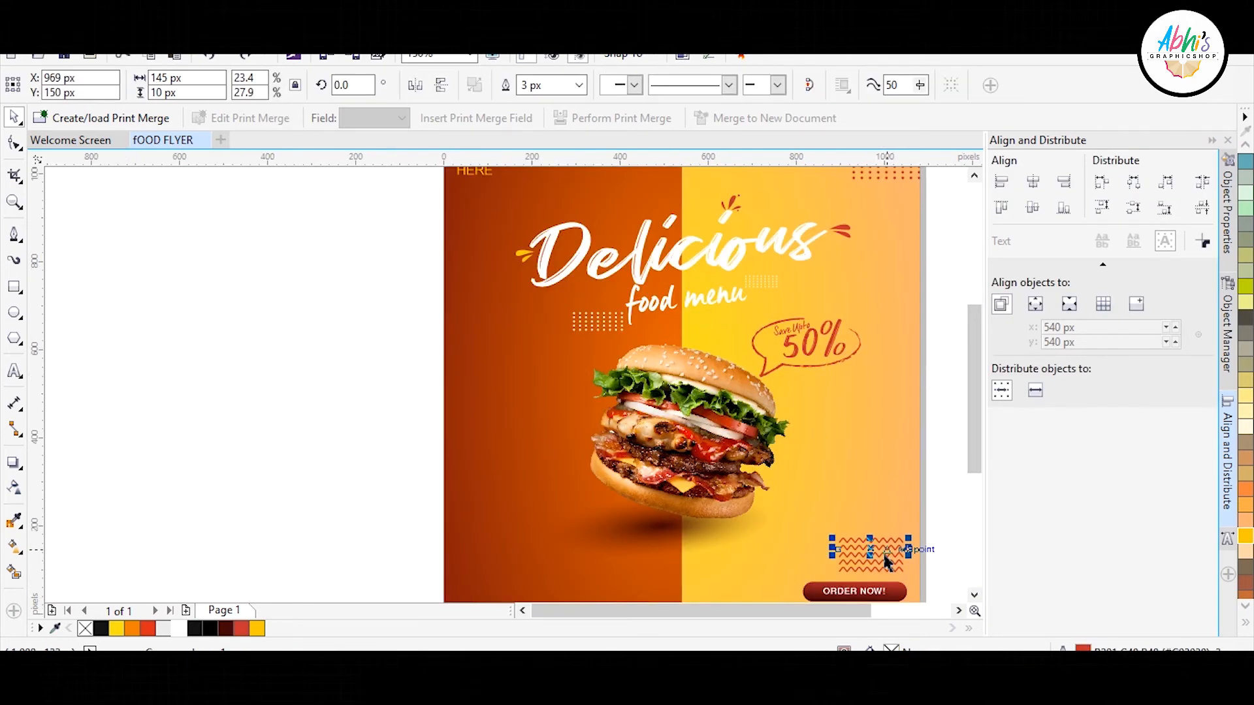
{"action": "key", "text": "Escape"}
{"action": "left_click_drag", "start_coordinate": [947, 529], "coordinate": [484, 569]}
{"action": "left_click", "coordinate": [431, 548]}
- Stagger the three copied waves horizontally and recolour their outlines golden yellow
{"action": "scroll", "coordinate": [470, 526], "scroll_direction": "up", "scroll_amount": 3}
{"action": "left_click", "coordinate": [522, 543]}
{"action": "left_click_drag", "start_coordinate": [267, 426], "coordinate": [758, 600]}
{"action": "right_click", "coordinate": [256, 628]}
{"action": "left_click", "coordinate": [323, 567]}
{"action": "scroll", "coordinate": [322, 574], "scroll_direction": "down", "scroll_amount": 4}
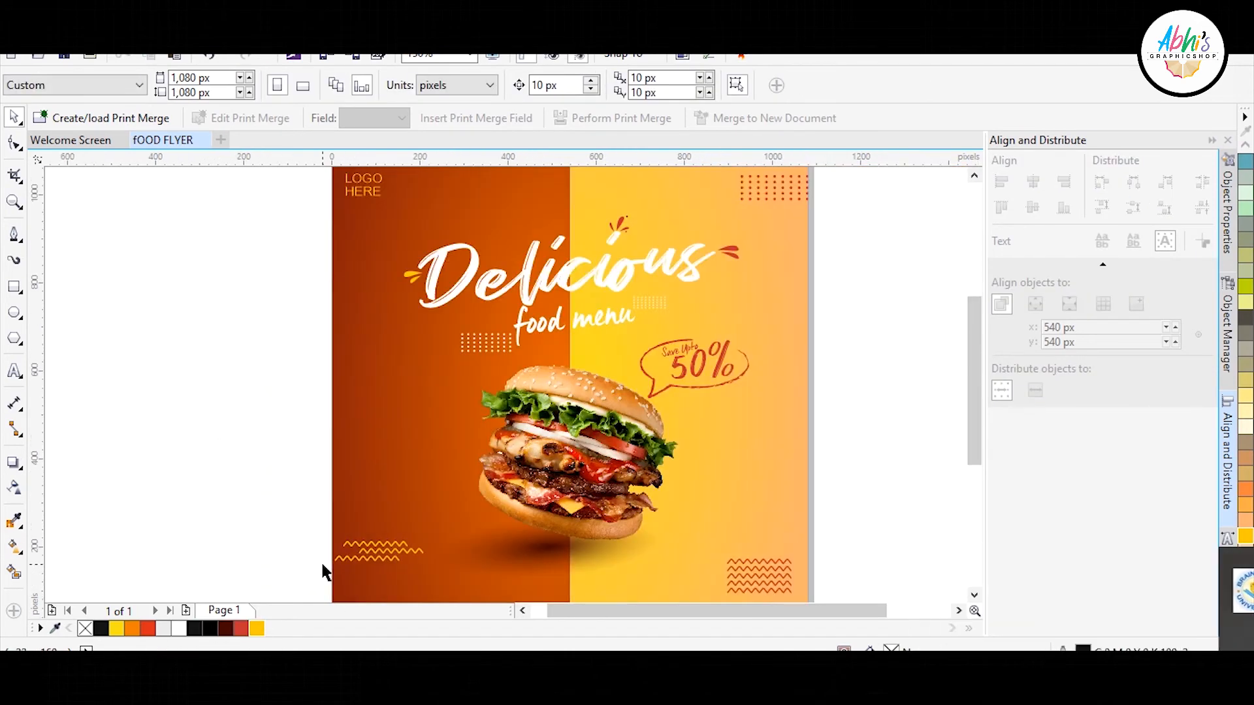
- Copy the orange half's white dot pattern towards the flyer's left edge and delete its right-hand columns, keeping five columns
{"action": "left_click_drag", "start_coordinate": [483, 345], "coordinate": [362, 345]}
{"action": "key", "text": "ctrl+z"}
{"action": "scroll", "coordinate": [363, 348], "scroll_direction": "up", "scroll_amount": 3}
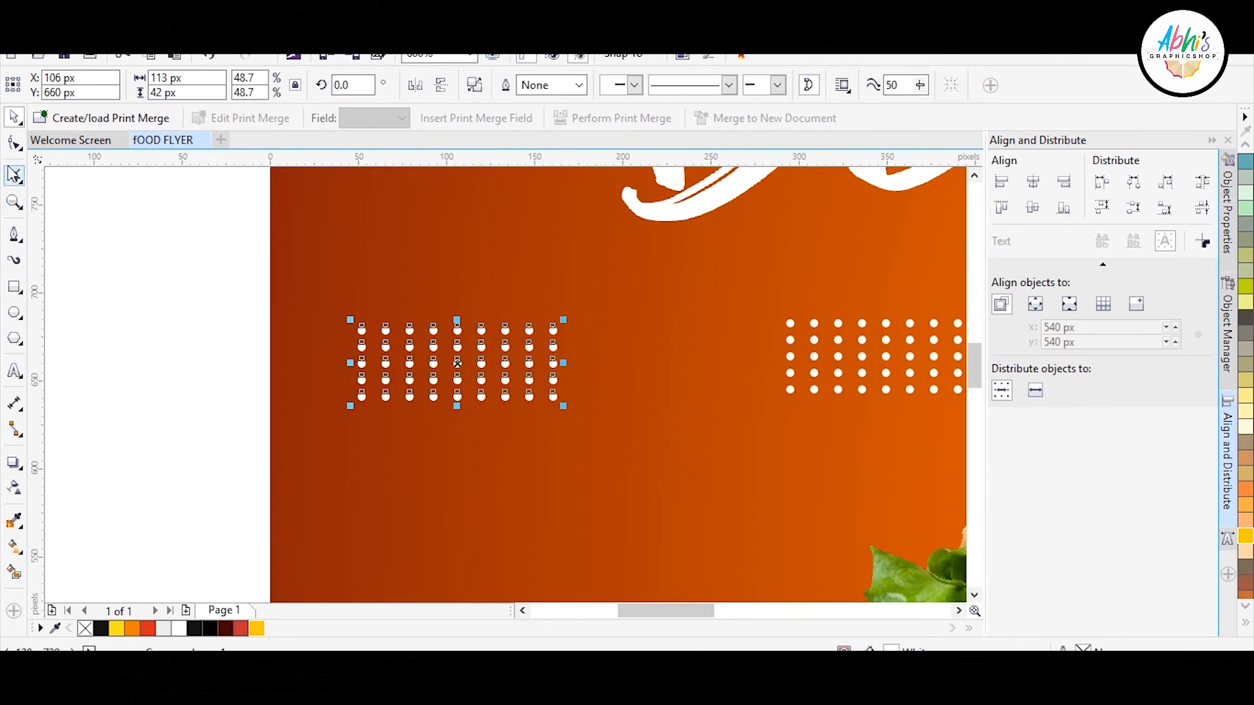
{"action": "left_click", "coordinate": [14, 145]}
{"action": "left_click_drag", "start_coordinate": [584, 275], "coordinate": [547, 359]}
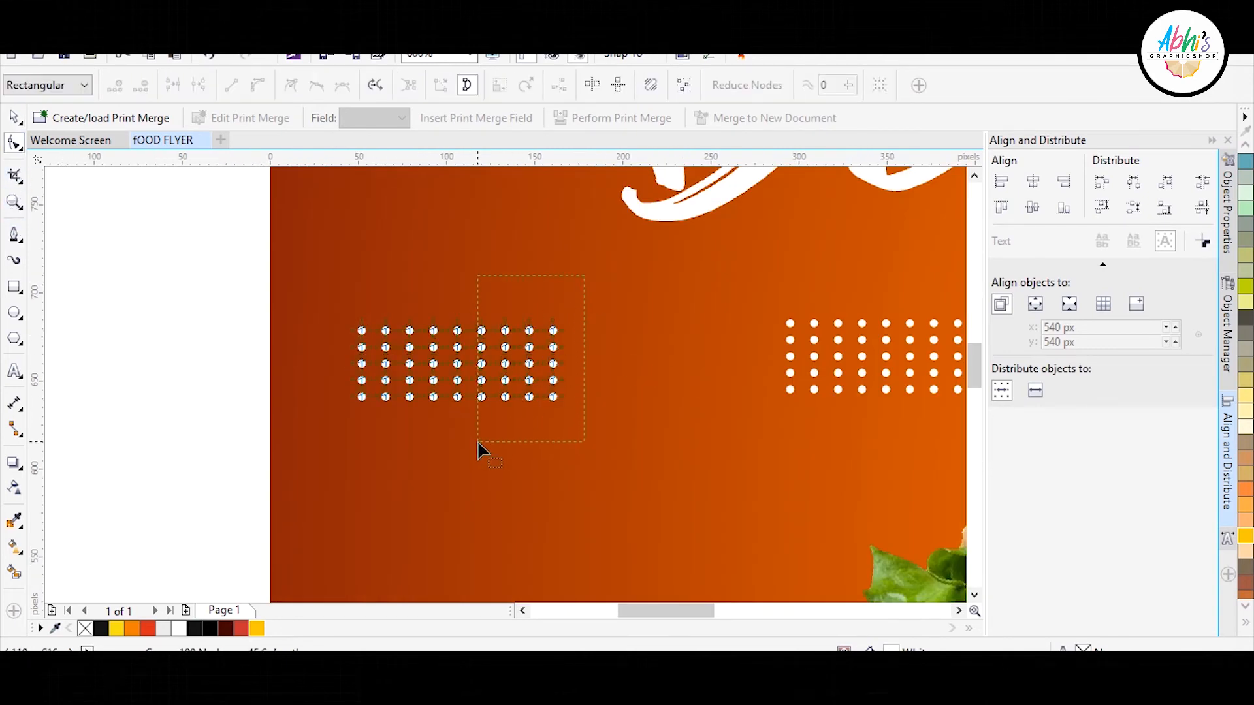
{"action": "left_click_drag", "start_coordinate": [478, 442], "coordinate": [541, 444]}
{"action": "key", "text": "Delete"}
{"action": "key", "text": "space"}
- Enlarge the five-column dot grid to about 63 px high and delete the stray nodes beside its last column
{"action": "scroll", "coordinate": [516, 350], "scroll_direction": "down", "scroll_amount": 2}
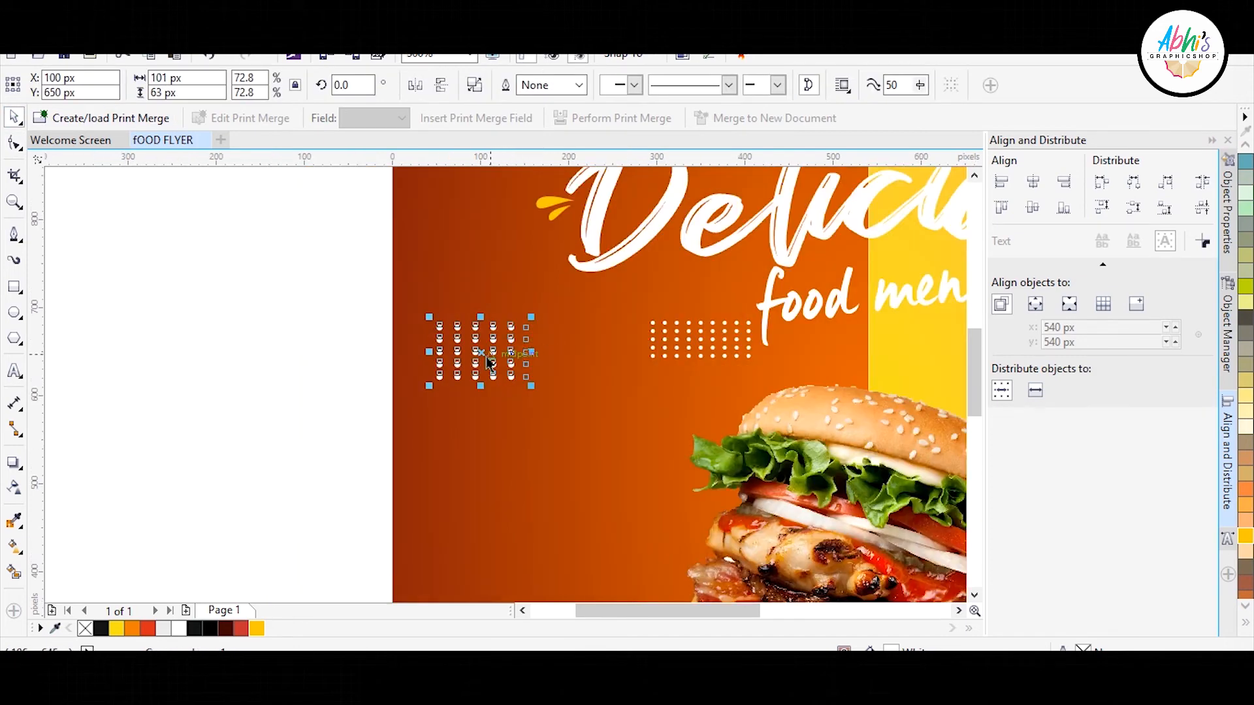
{"action": "scroll", "coordinate": [484, 392], "scroll_direction": "up", "scroll_amount": 4}
{"action": "key", "text": "F10"}
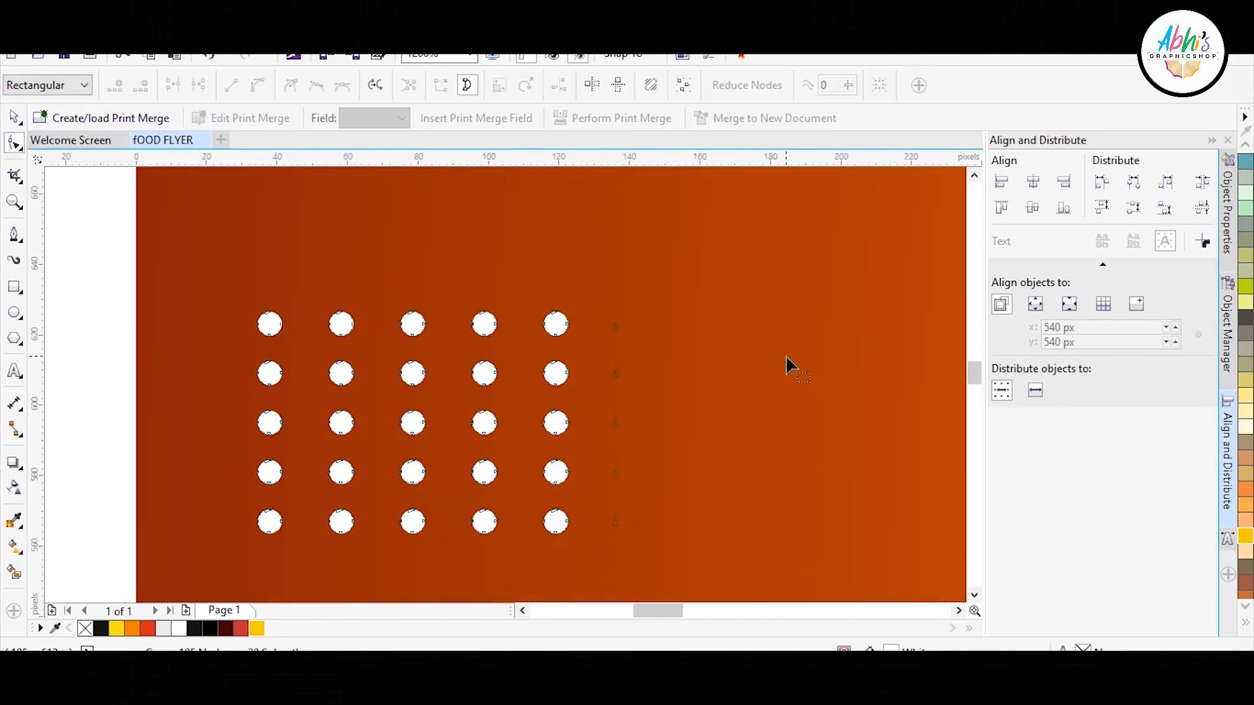
{"action": "left_click_drag", "start_coordinate": [612, 537], "coordinate": [612, 537]}
{"action": "key", "text": "Delete"}
{"action": "left_click", "coordinate": [16, 117]}
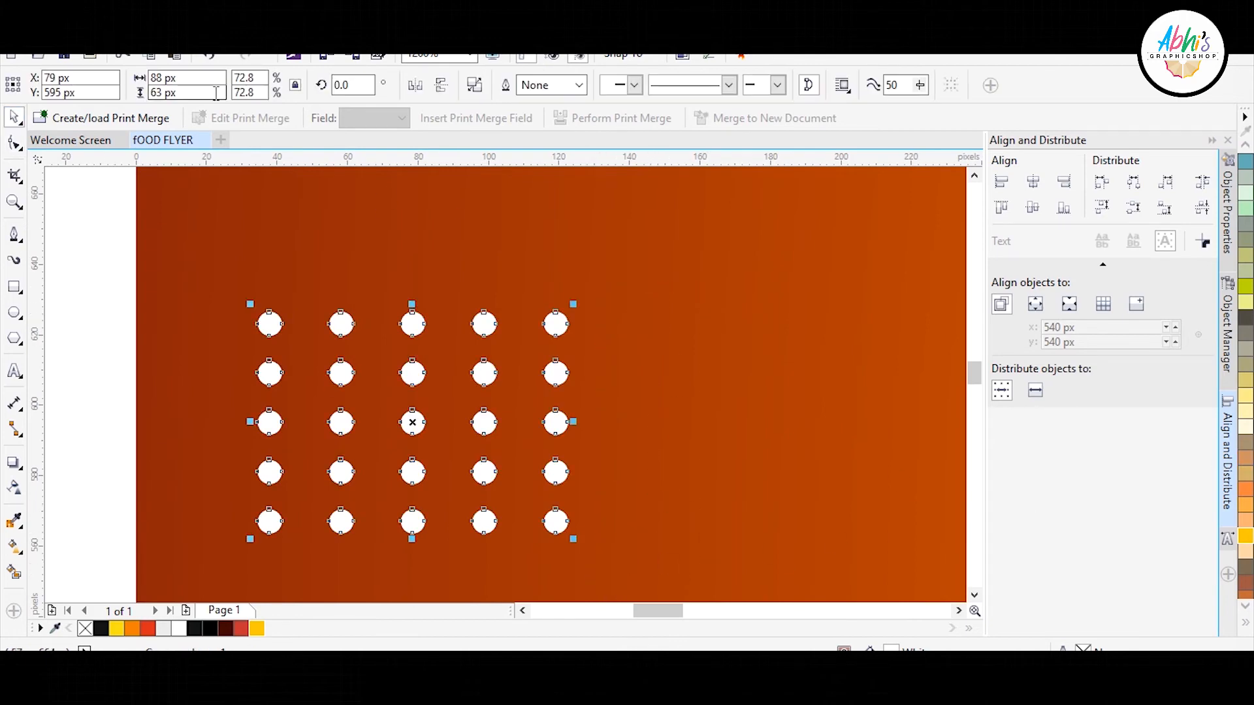
- Set the white five-column dot grid's width to 63 px
{"action": "left_click", "coordinate": [190, 78]}
{"action": "type", "text": "6"}
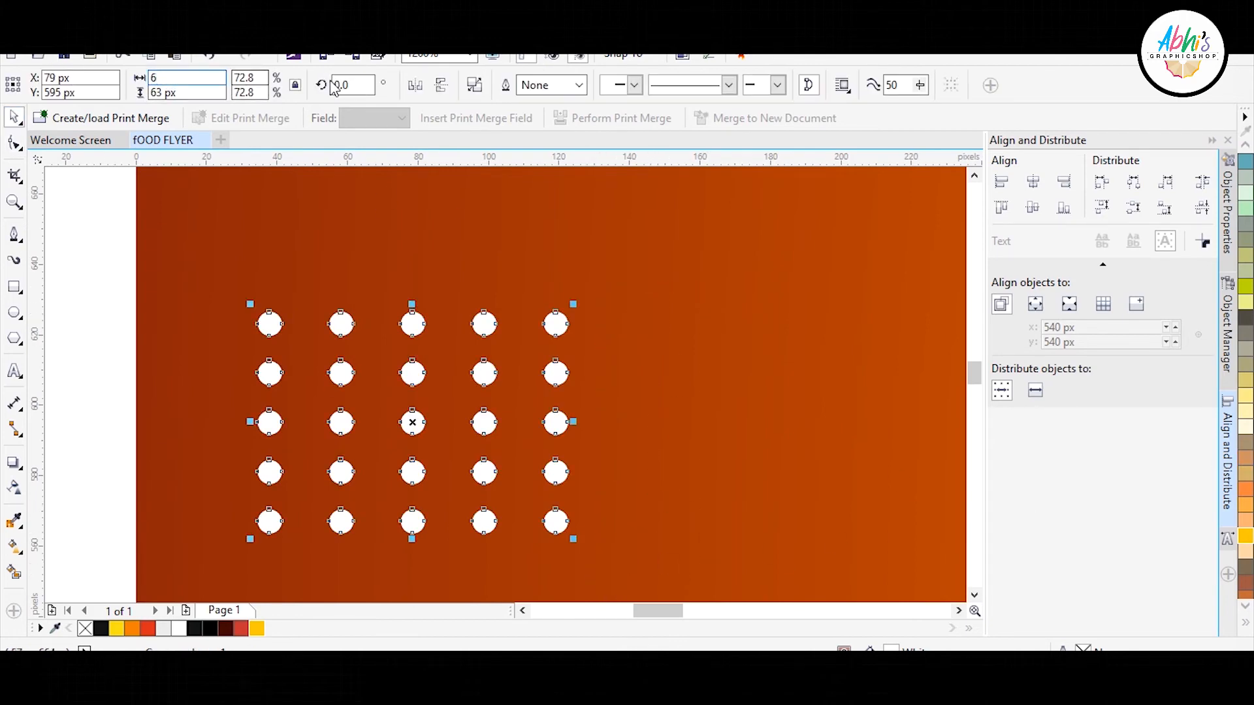
{"action": "type", "text": "3"}
{"action": "key", "text": "Return"}
- Try setting the dot grid's height to 53 px, and undo the change
{"action": "type", "text": "5"}
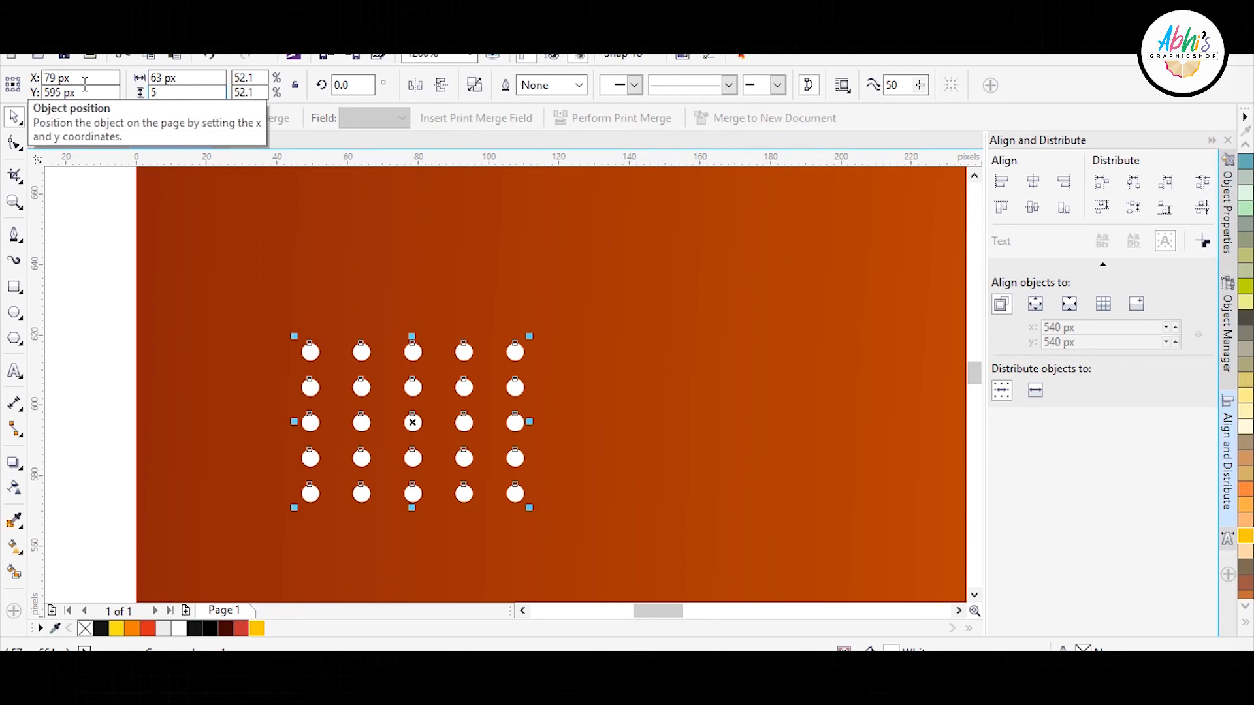
{"action": "type", "text": "3"}
{"action": "key", "text": "Return"}
{"action": "key", "text": "ctrl+z"}
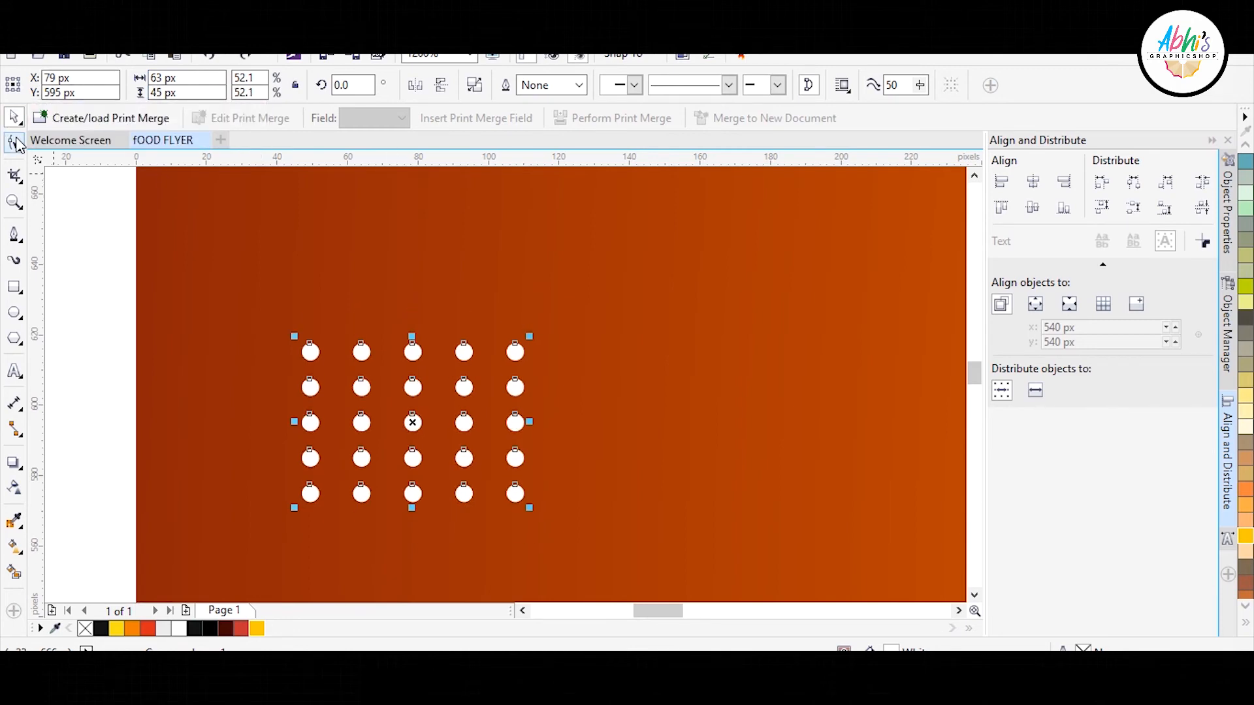
- Move the white five-column dot grid further down the flyer's left side, closer to the yellow waves
{"action": "left_click", "coordinate": [60, 214]}
{"action": "scroll", "coordinate": [432, 346], "scroll_direction": "down", "scroll_amount": 2}
{"action": "scroll", "coordinate": [440, 344], "scroll_direction": "down", "scroll_amount": 2}
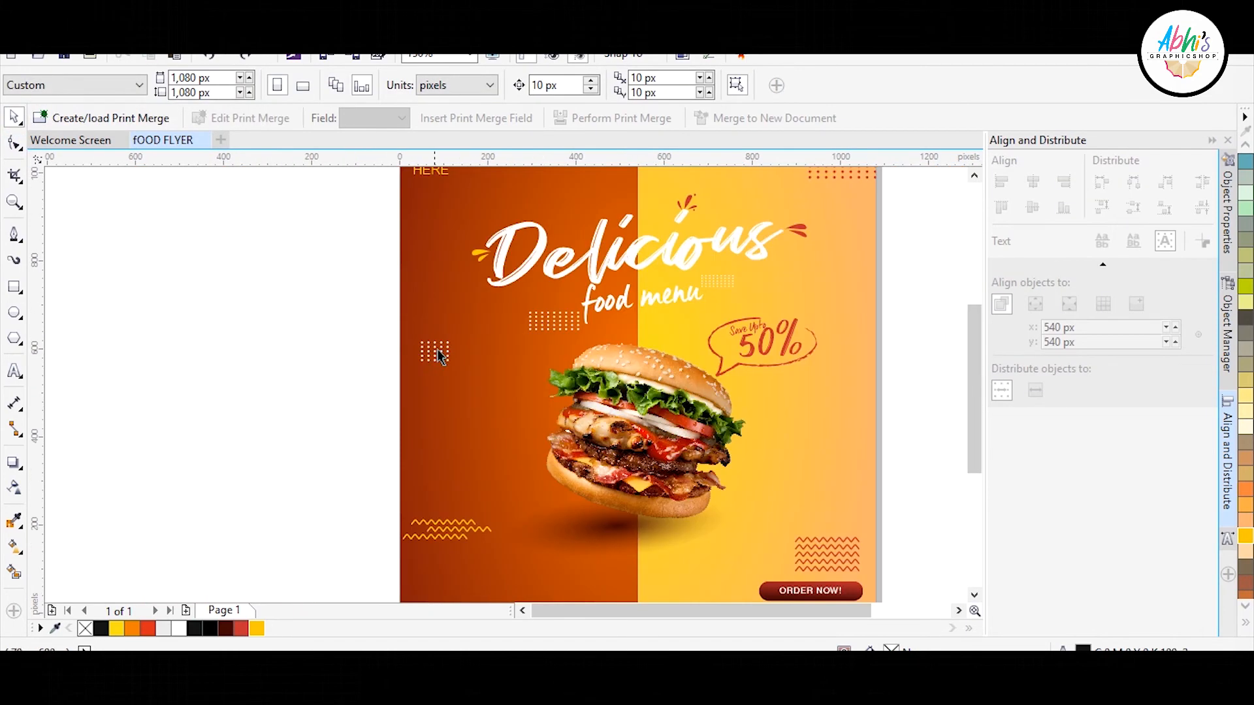
{"action": "left_click_drag", "start_coordinate": [427, 349], "coordinate": [422, 412]}
{"action": "left_click", "coordinate": [256, 376]}
{"action": "scroll", "coordinate": [457, 513], "scroll_direction": "down", "scroll_amount": 1}
{"action": "scroll", "coordinate": [470, 504], "scroll_direction": "up", "scroll_amount": 2}
{"action": "scroll", "coordinate": [461, 476], "scroll_direction": "down", "scroll_amount": 1}
- Nudge the group of yellow waves on the orange half up by 20 px
{"action": "left_click_drag", "start_coordinate": [369, 330], "coordinate": [652, 451]}
{"action": "key", "text": "Right"}
{"action": "key", "text": "Up"}
{"action": "key", "text": "Up"}
{"action": "key", "text": "Left"}
- Switch to Word, copy the sample paragraph beginning "On the Insert tab", and return to the flyer with the Text tool
{"action": "left_click", "coordinate": [386, 442]}
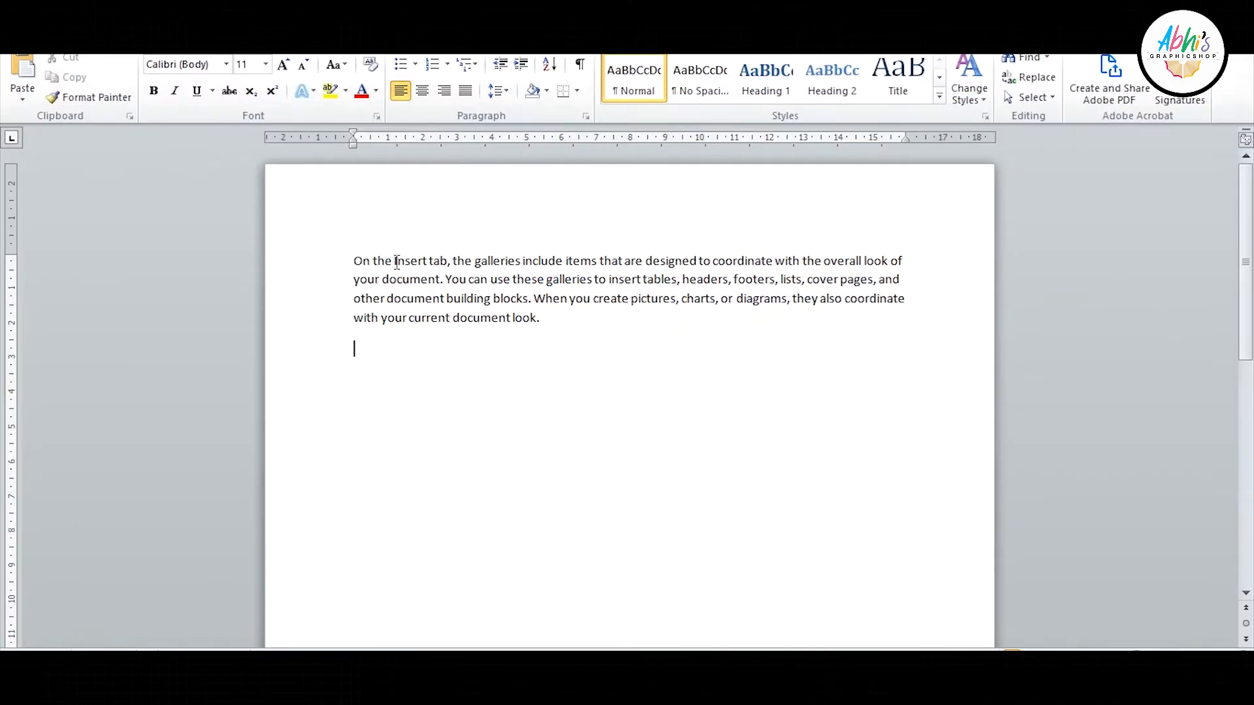
{"action": "left_click_drag", "start_coordinate": [356, 347], "coordinate": [334, 245]}
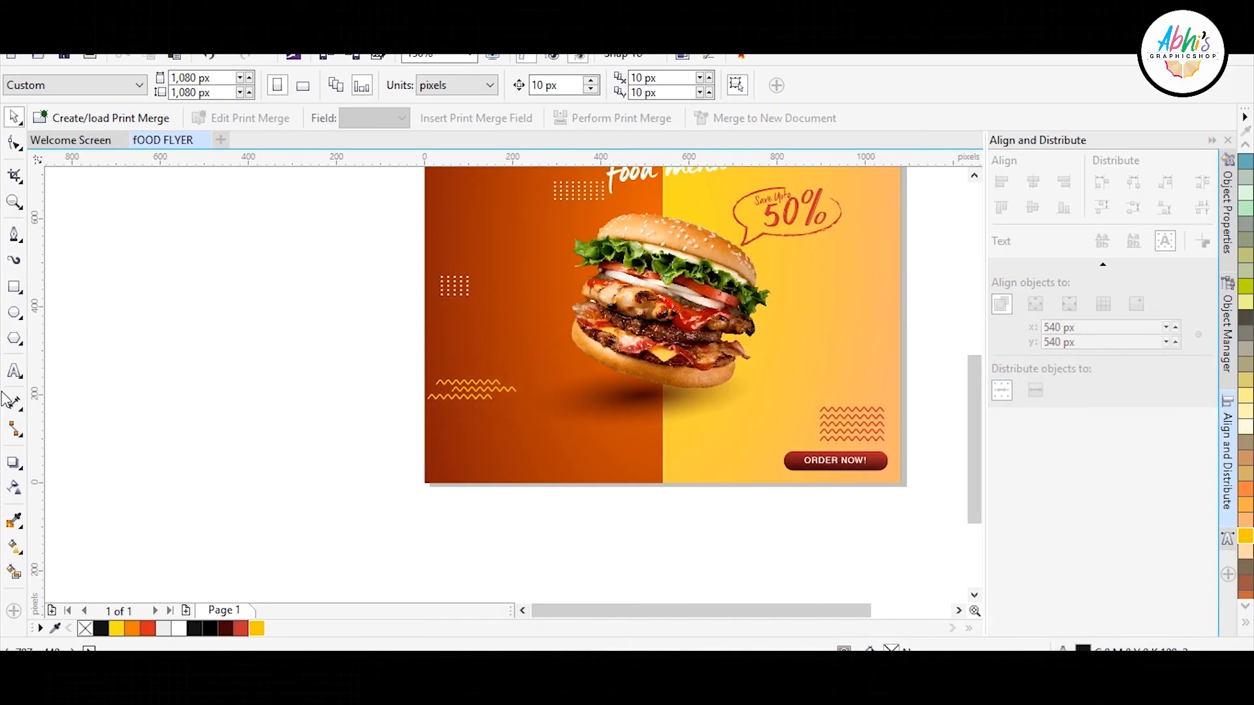
{"action": "left_click", "coordinate": [14, 370]}
{"action": "scroll", "coordinate": [562, 431], "scroll_direction": "up", "scroll_amount": 1}
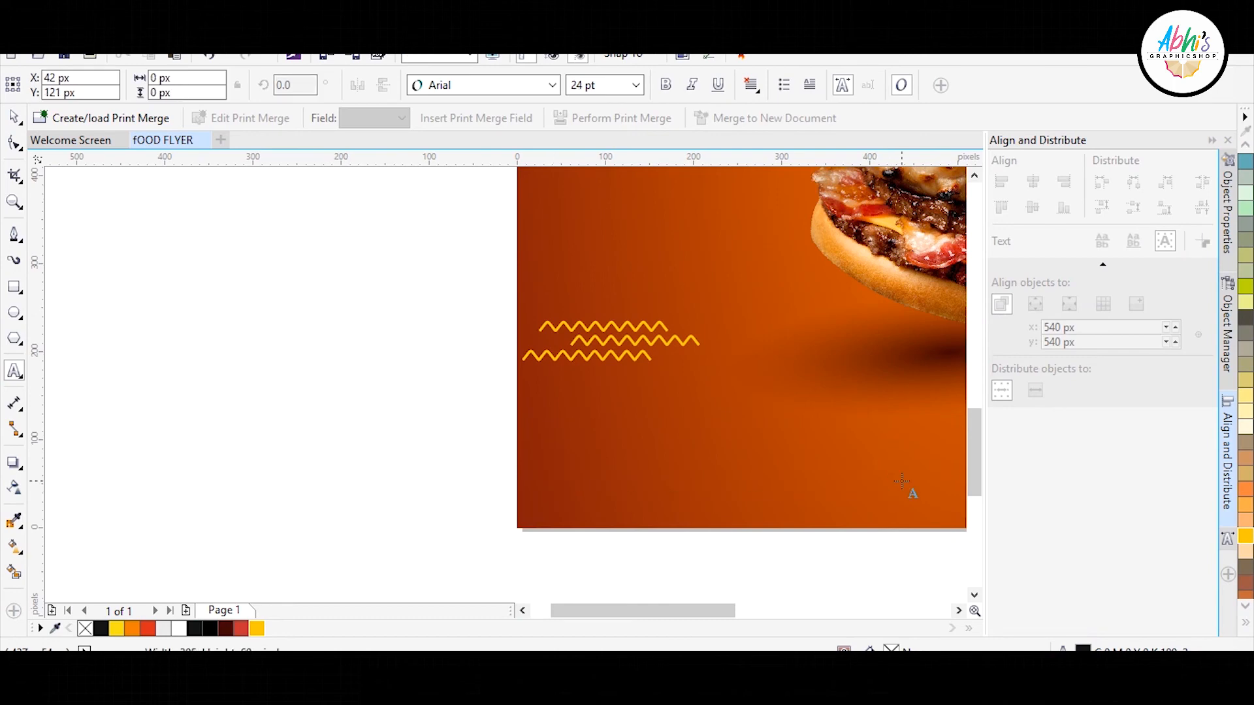
{"action": "key", "text": "ctrl+v"}
{"action": "scroll", "coordinate": [545, 433], "scroll_direction": "down", "scroll_amount": 1}
{"action": "key", "text": "ctrl+z"}
{"action": "left_click_drag", "start_coordinate": [546, 418], "coordinate": [616, 447]}
- Draw a paragraph text frame about 513 × 206 px at the flyer's lower-left corner and paste the copied paragraph
{"action": "left_click_drag", "start_coordinate": [401, 390], "coordinate": [627, 480]}
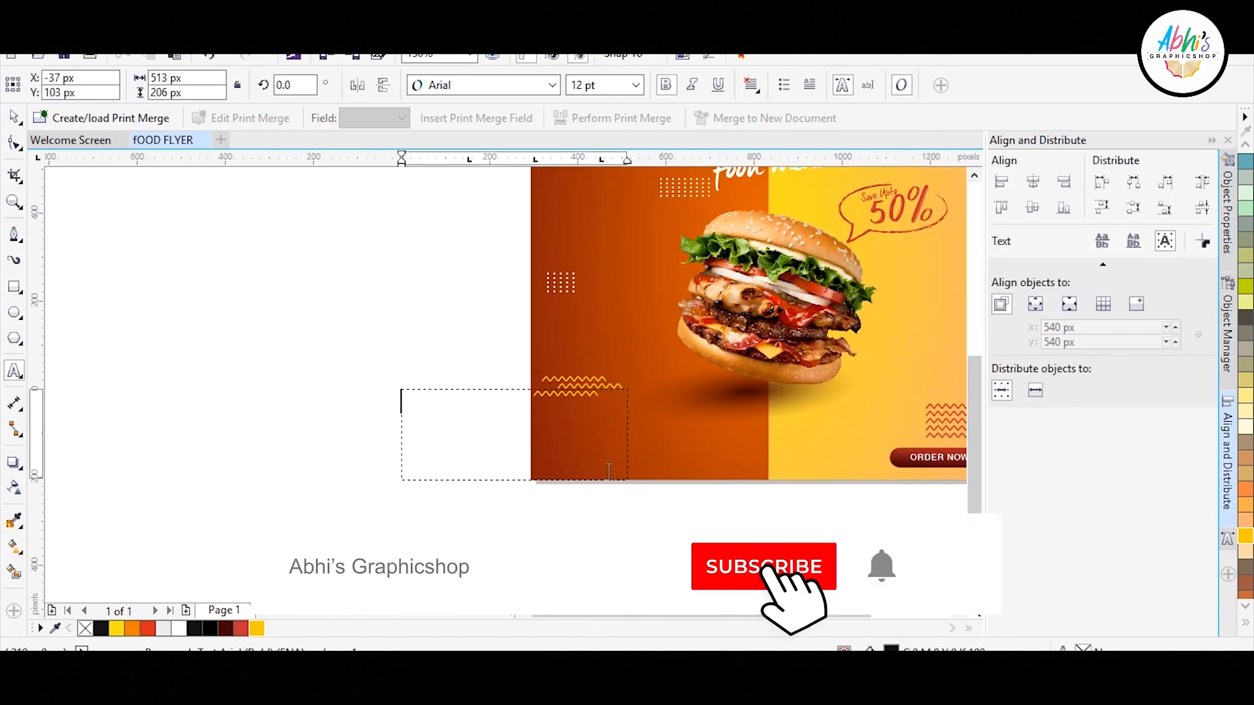
{"action": "key", "text": "ctrl+v"}
{"action": "key", "text": "Escape"}
- Set the pasted paragraph's font to Helvetica LT CondensedLight
{"action": "left_click", "coordinate": [484, 84]}
{"action": "mouse_move", "coordinate": [528, 232]}
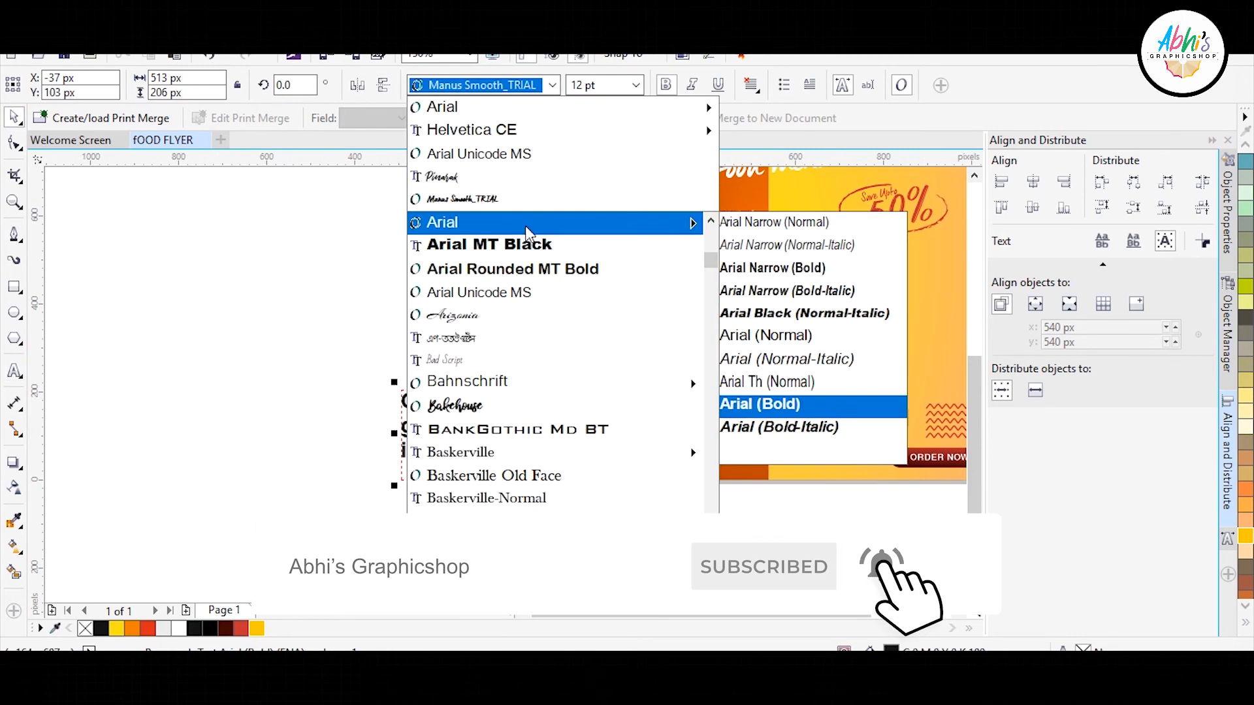
{"action": "scroll", "coordinate": [542, 314], "scroll_direction": "down", "scroll_amount": 10}
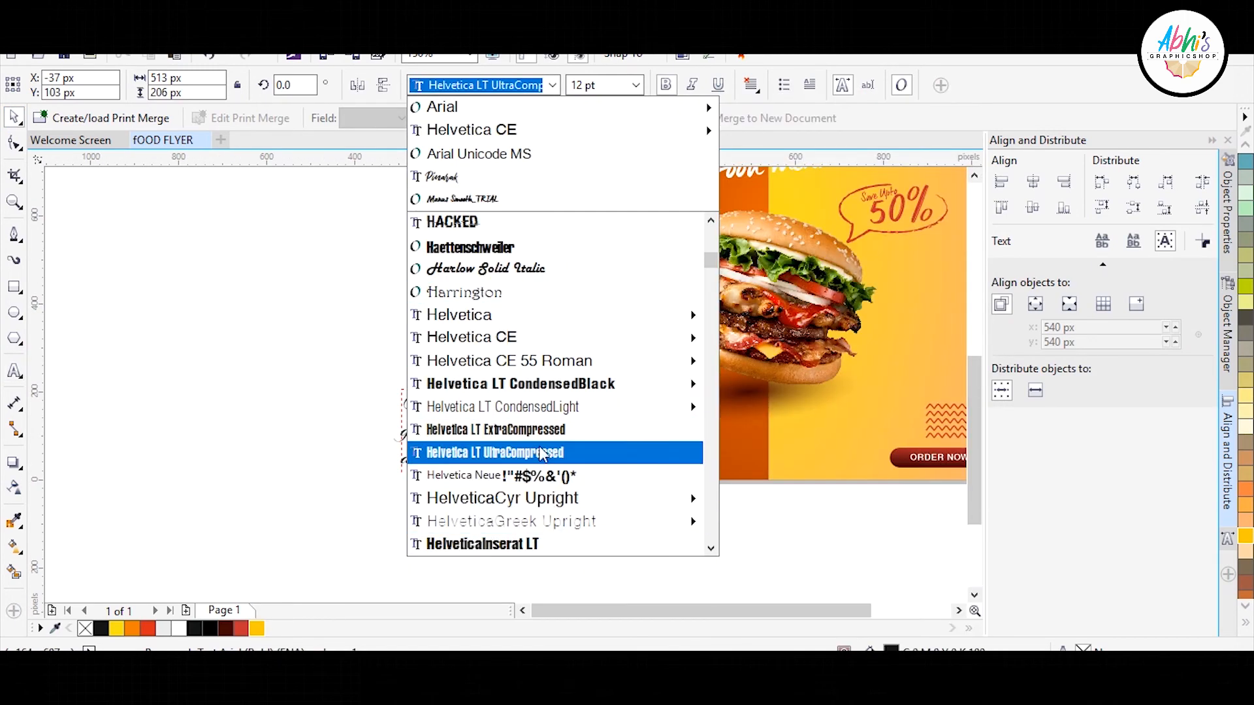
{"action": "left_click", "coordinate": [542, 407]}
- Set the pasted paragraph's font to HelveticaNeue LT 45 Light
{"action": "left_click", "coordinate": [483, 85]}
{"action": "scroll", "coordinate": [544, 469], "scroll_direction": "down", "scroll_amount": 2}
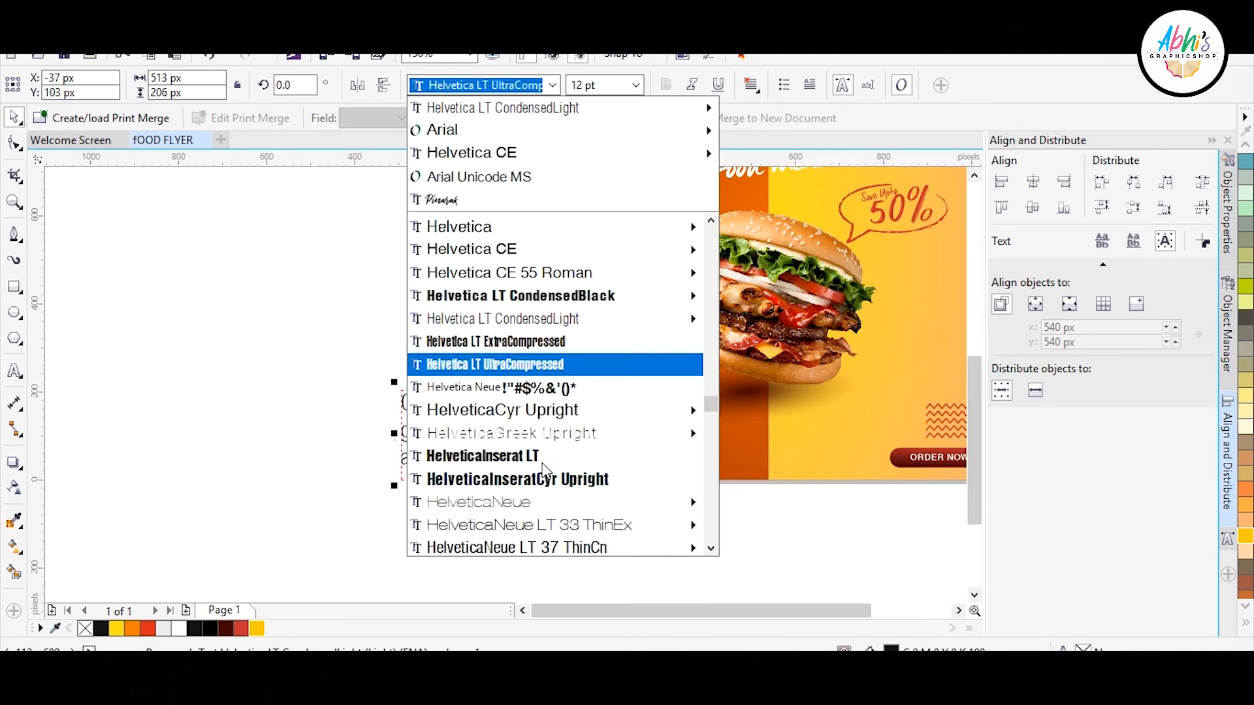
{"action": "scroll", "coordinate": [542, 469], "scroll_direction": "down", "scroll_amount": 1}
{"action": "mouse_move", "coordinate": [653, 452]}
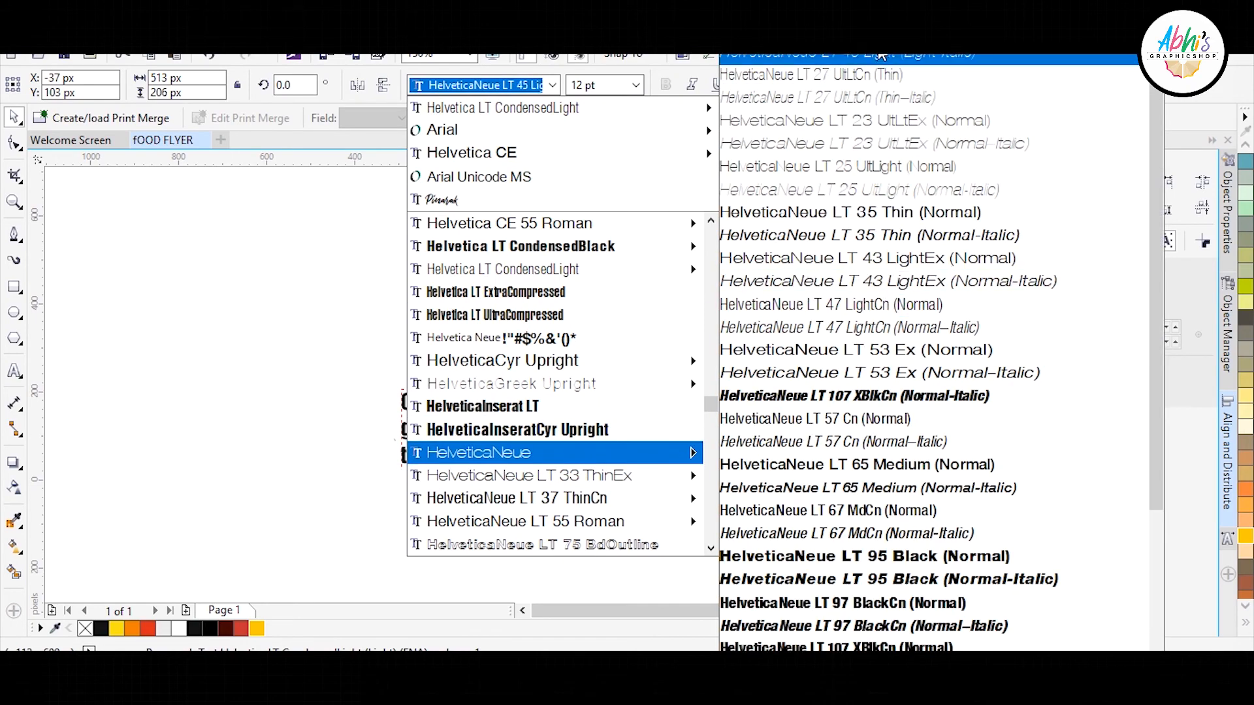
{"action": "left_click", "coordinate": [881, 58]}
- Move the paragraph onto the orange half below the yellow waves and set its font size to 5 pt
{"action": "left_click_drag", "start_coordinate": [490, 424], "coordinate": [634, 444]}
{"action": "left_click", "coordinate": [588, 85]}
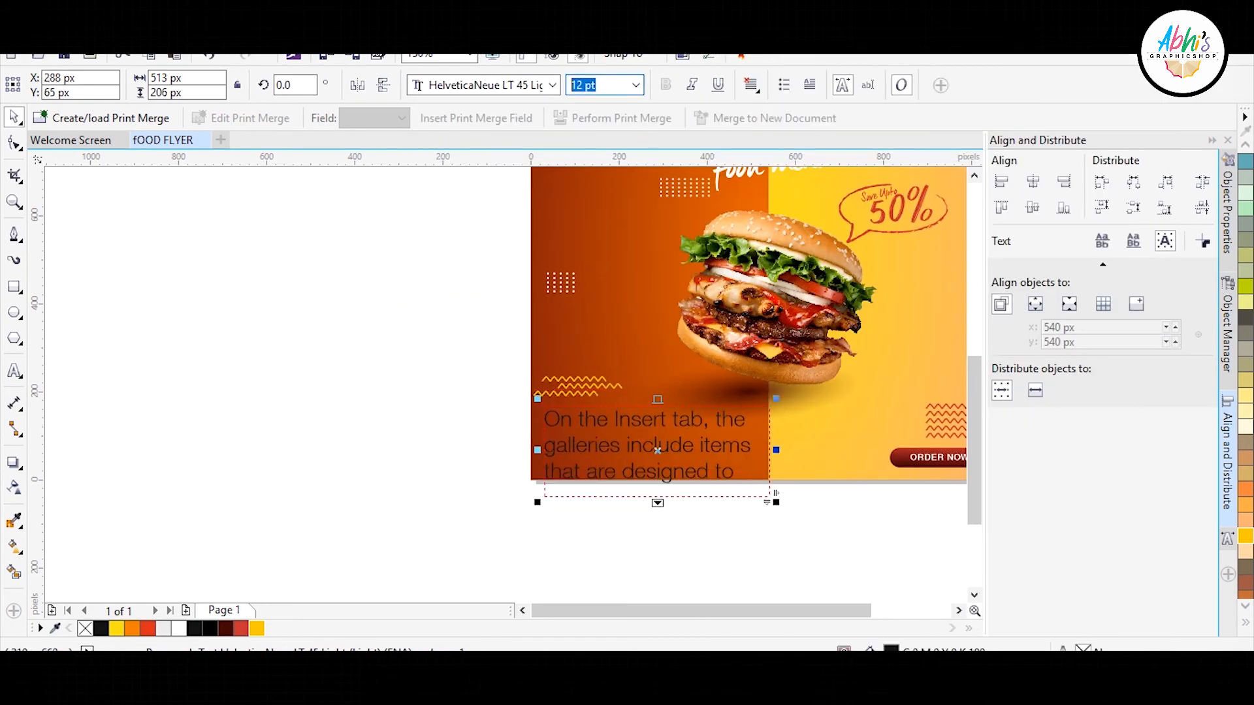
{"action": "type", "text": "5"}
{"action": "key", "text": "Return"}
- Delete all of the paragraph's text after its first sentence, which ends with "look of your document."
{"action": "scroll", "coordinate": [712, 407], "scroll_direction": "up", "scroll_amount": 2}
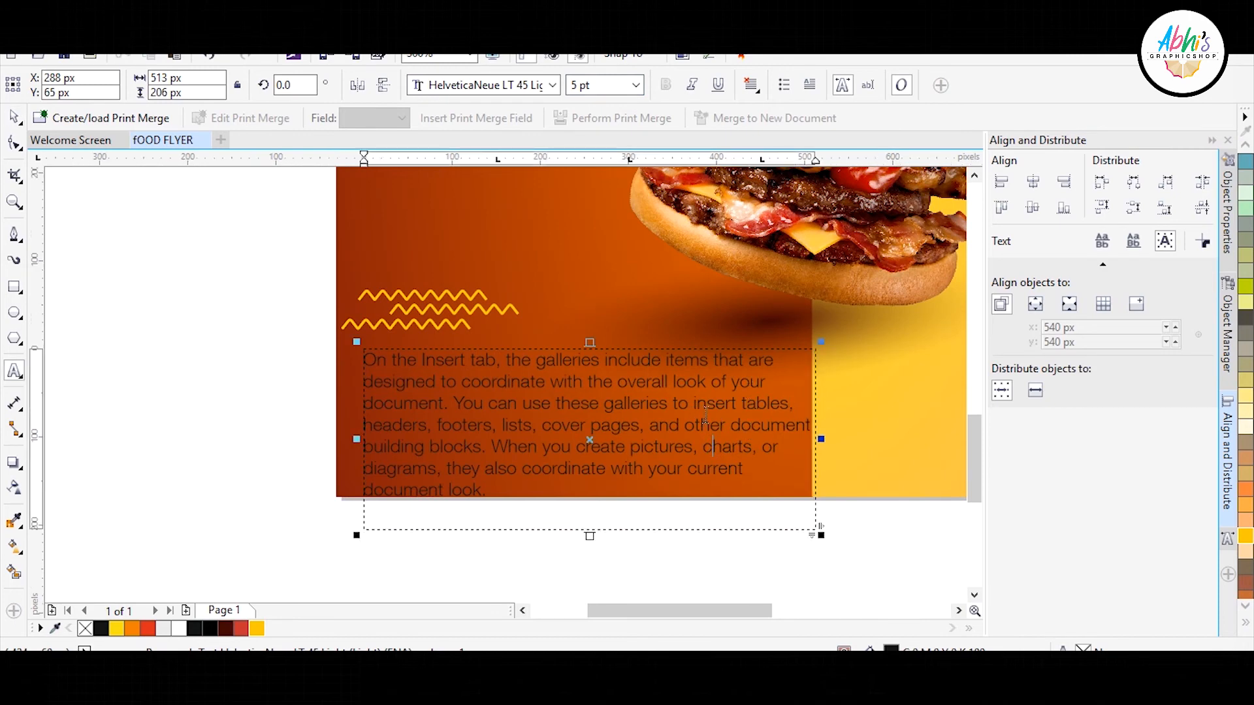
{"action": "left_click_drag", "start_coordinate": [793, 406], "coordinate": [781, 448]}
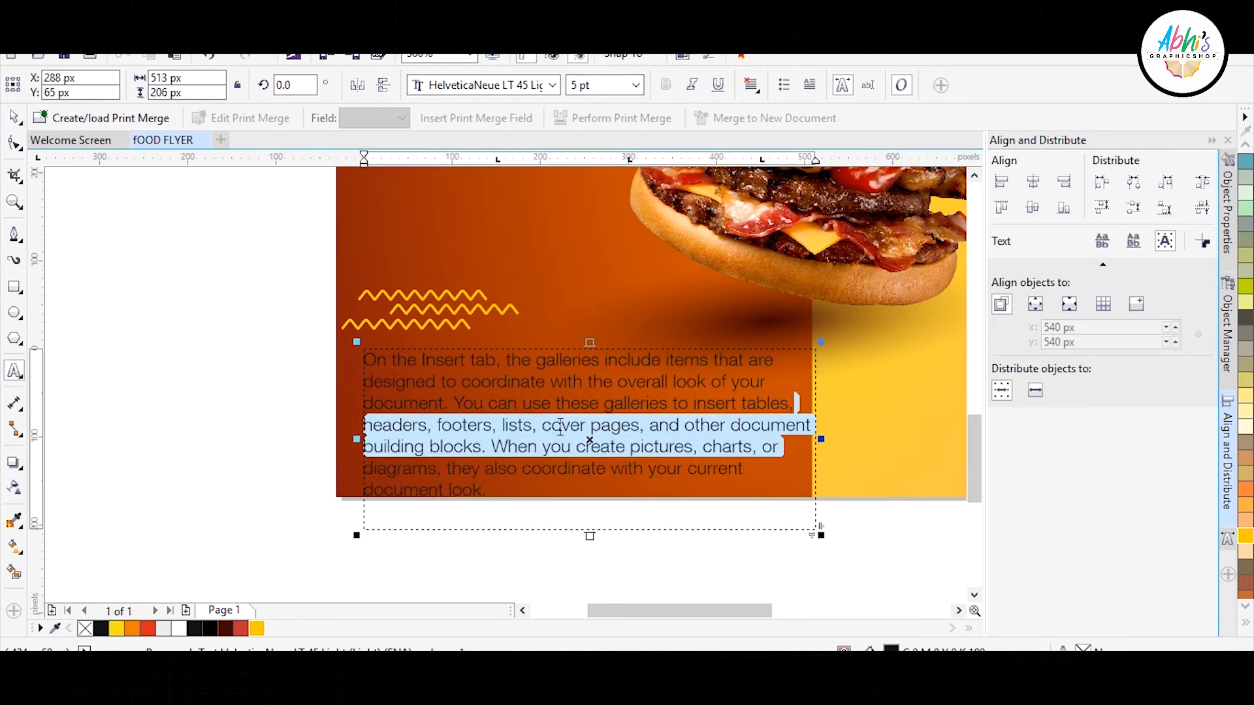
{"action": "left_click_drag", "start_coordinate": [455, 403], "coordinate": [581, 470]}
{"action": "key", "text": "Delete"}
{"action": "key", "text": "Delete"}
{"action": "key", "text": "Delete"}
{"action": "key", "text": "Delete"}
{"action": "key", "text": "Delete"}
{"action": "key", "text": "Delete"}
{"action": "key", "text": "Delete"}
{"action": "key", "text": "Delete"}
{"action": "key", "text": "Delete"}
{"action": "key", "text": "Delete"}
{"action": "key", "text": "Delete"}
{"action": "key", "text": "Delete"}
{"action": "key", "text": "Delete"}
{"action": "key", "text": "Delete"}
{"action": "key", "text": "Delete"}
{"action": "key", "text": "Delete"}
{"action": "key", "text": "Delete"}
{"action": "key", "text": "Delete"}
{"action": "key", "text": "Delete"}
{"action": "key", "text": "Delete"}
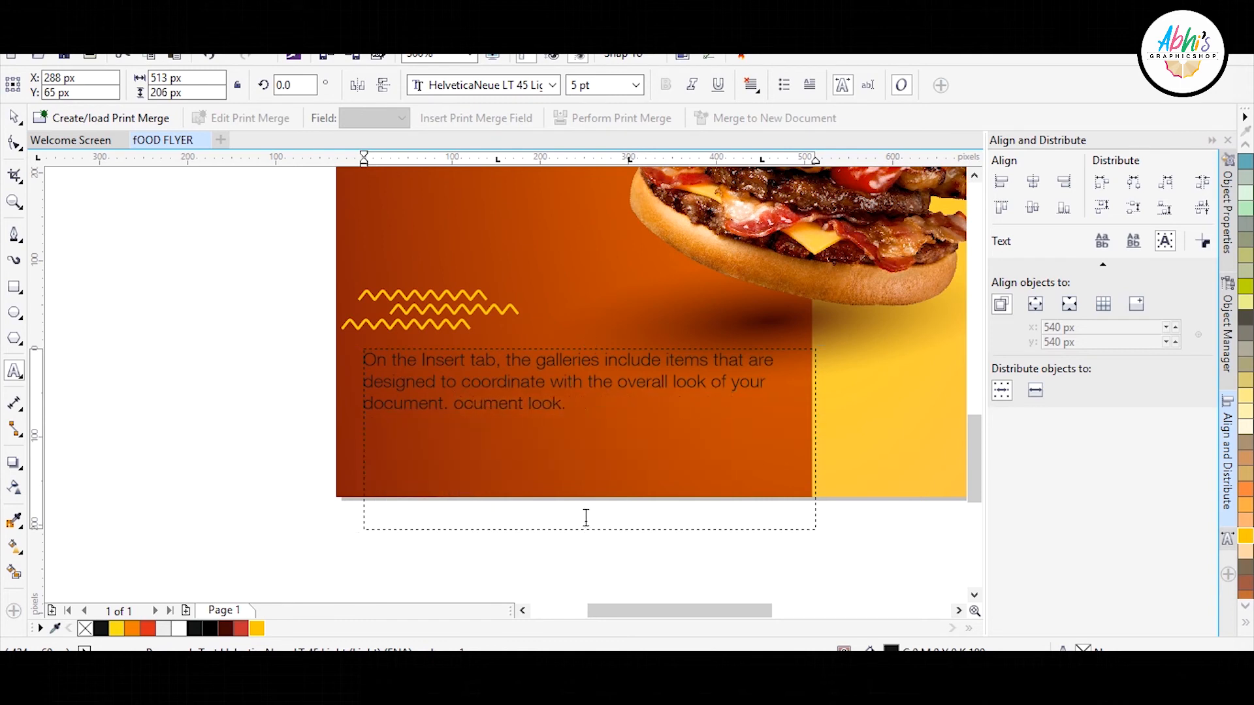
- Resize the paragraph's frame to about 394 × 89 px and colour its text white
{"action": "left_click", "coordinate": [14, 117]}
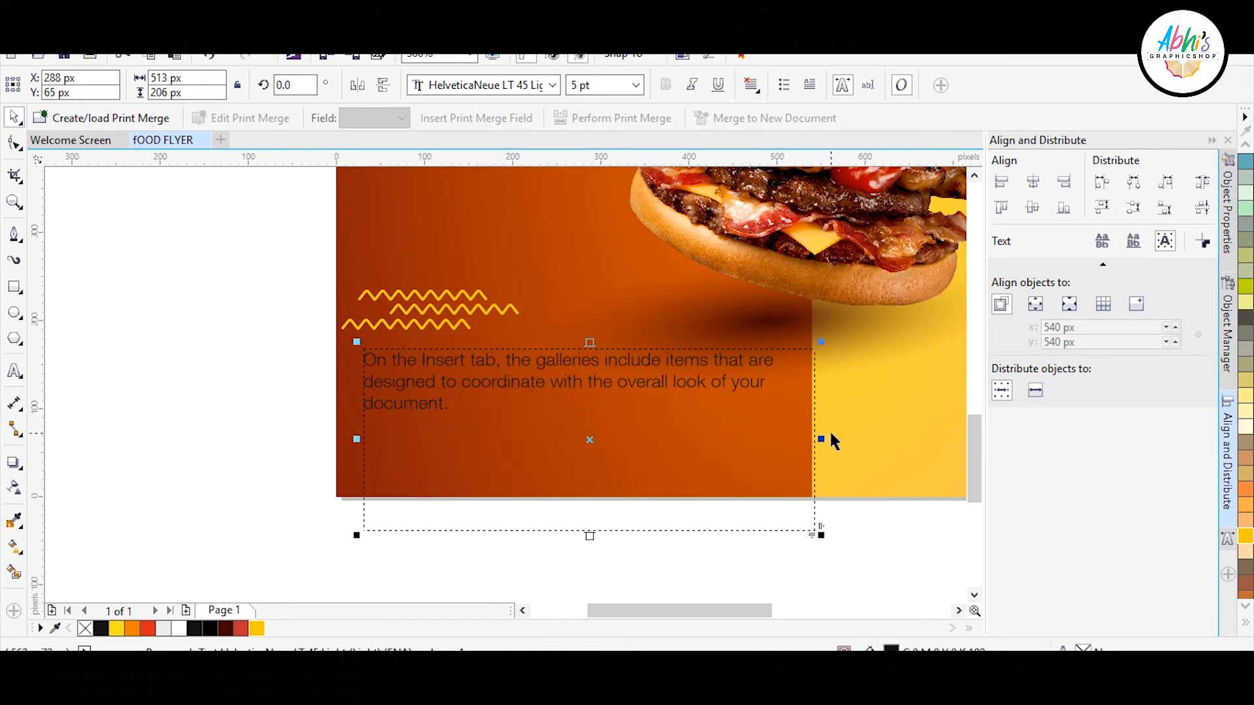
{"action": "left_click_drag", "start_coordinate": [818, 439], "coordinate": [717, 439]}
{"action": "left_click", "coordinate": [175, 627]}
{"action": "left_click", "coordinate": [266, 476]}
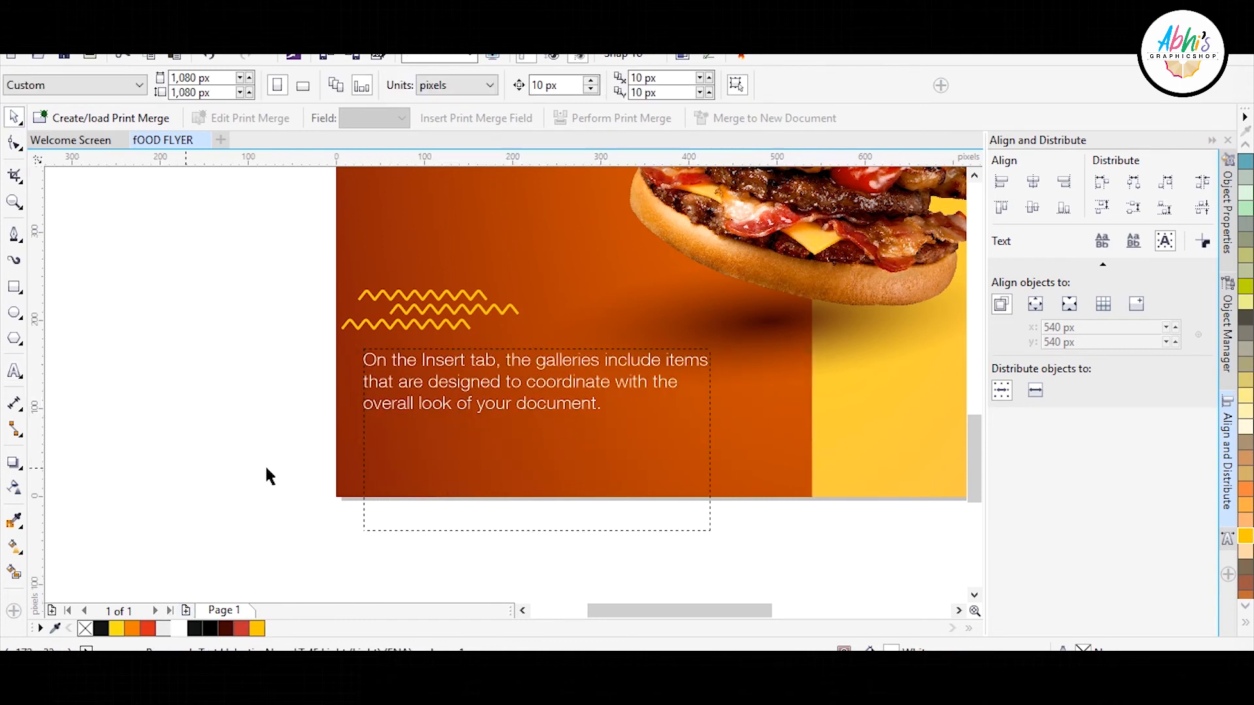
{"action": "left_click", "coordinate": [540, 512]}
{"action": "left_click_drag", "start_coordinate": [538, 534], "coordinate": [566, 430]}
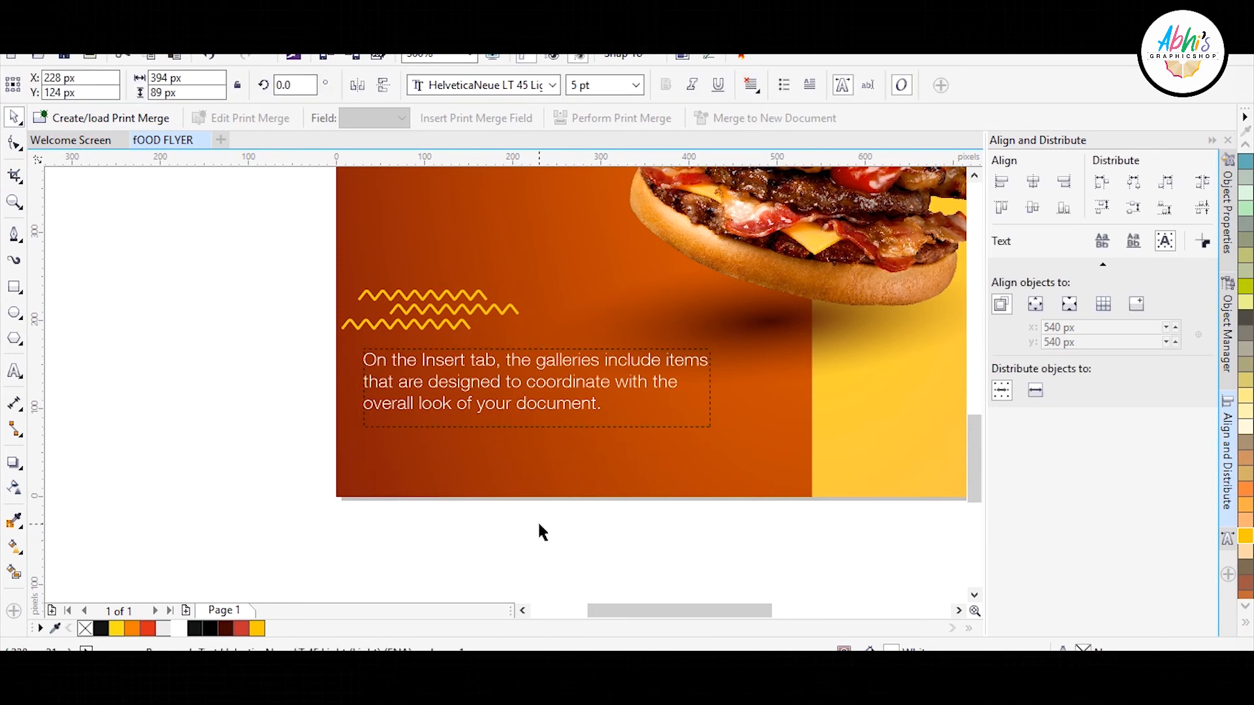
{"action": "left_click", "coordinate": [539, 522]}
- Copy the "ORDER NOW!" text from the button to the orange half, just below the white paragraph
{"action": "scroll", "coordinate": [579, 491], "scroll_direction": "down", "scroll_amount": 1}
{"action": "left_click_drag", "start_coordinate": [780, 471], "coordinate": [458, 475]}
{"action": "right_click", "coordinate": [459, 476]}
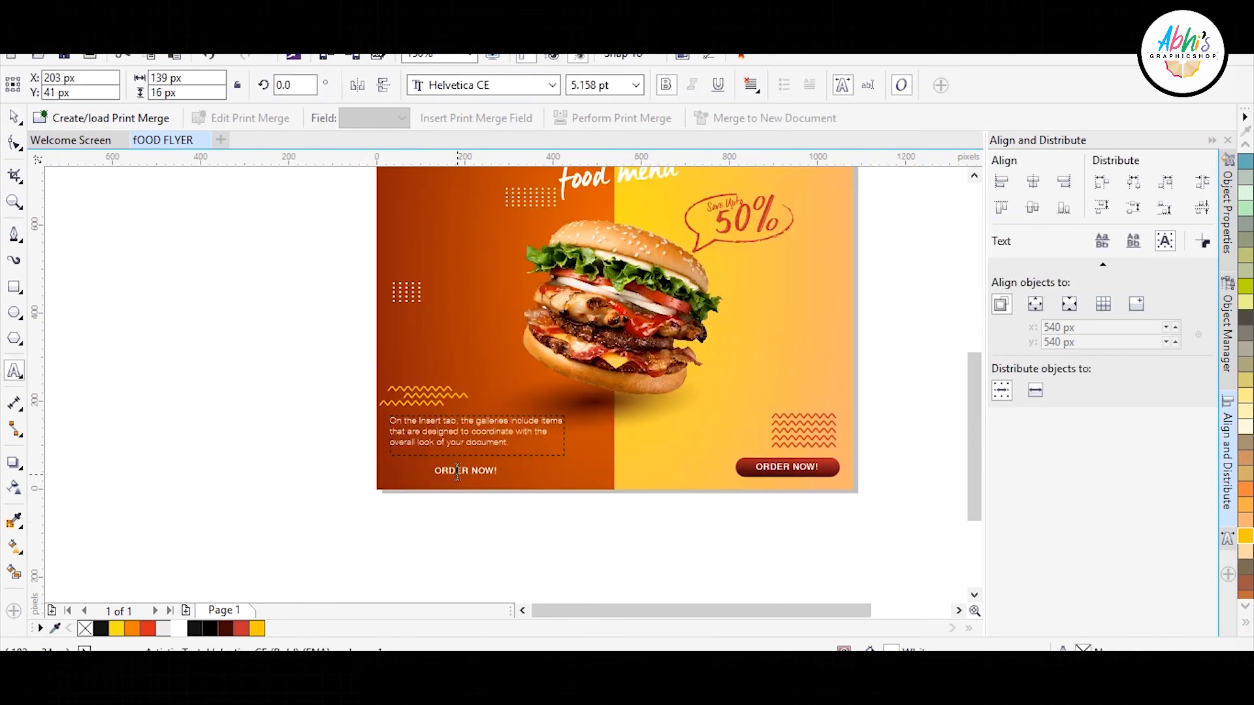
- Replace the copied "ORDER NOW!" text with "& XXX-XXXX-XXX"
{"action": "triple_click", "coordinate": [457, 470]}
{"action": "type", "text": "&"}
{"action": "scroll", "coordinate": [457, 471], "scroll_direction": "up", "scroll_amount": 3}
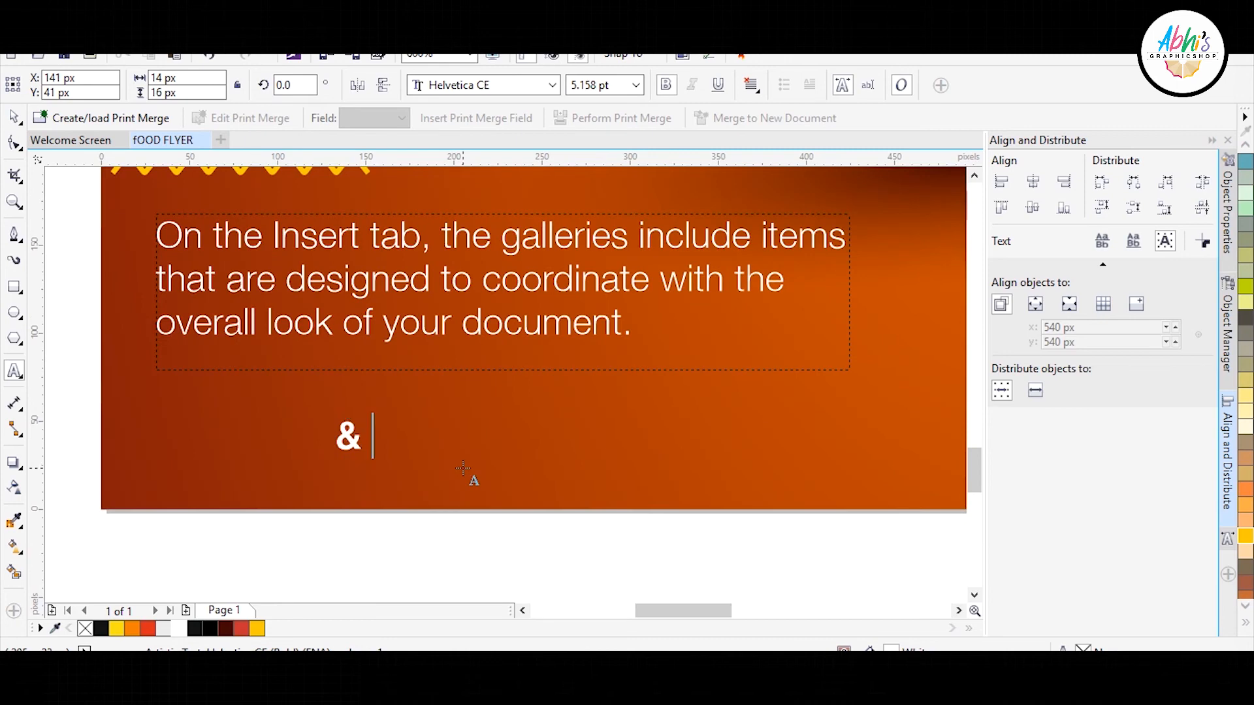
{"action": "type", "text": "00"}
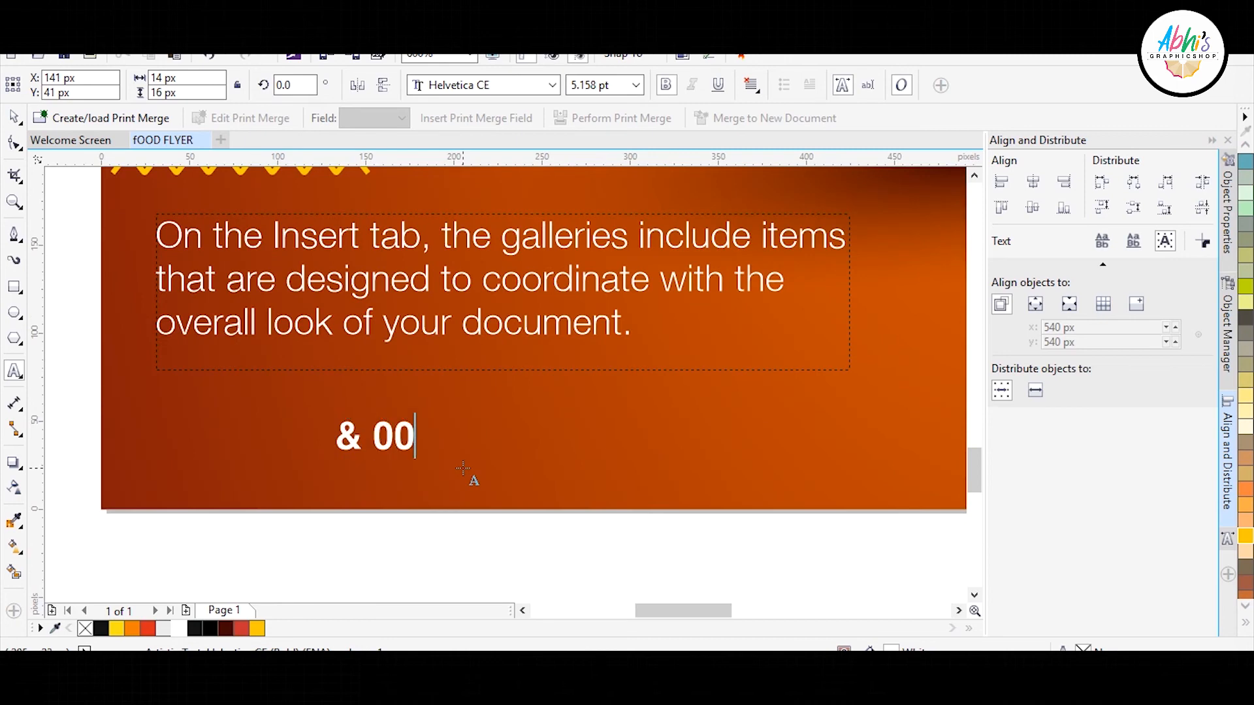
{"action": "key", "text": "BackSpace"}
{"action": "key", "text": "BackSpace"}
{"action": "type", "text": "xxx"}
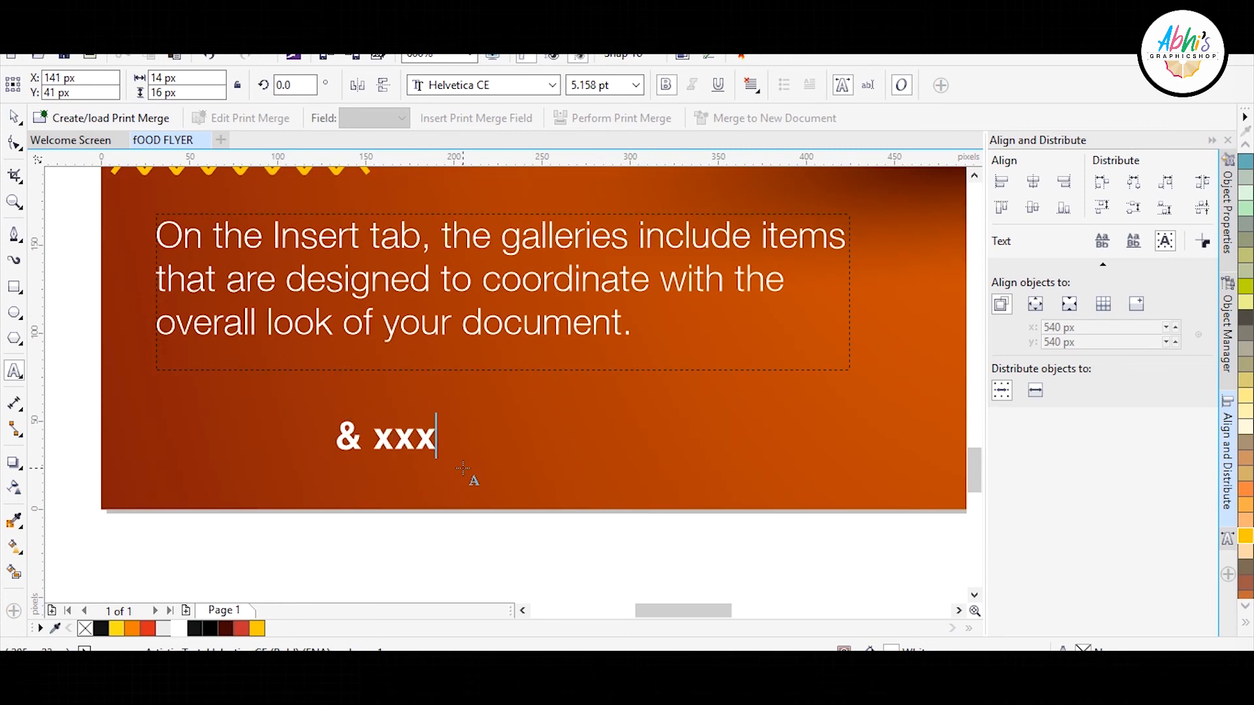
{"action": "key", "text": "BackSpace"}
{"action": "key", "text": "BackSpace"}
{"action": "type", "text": "XXX"}
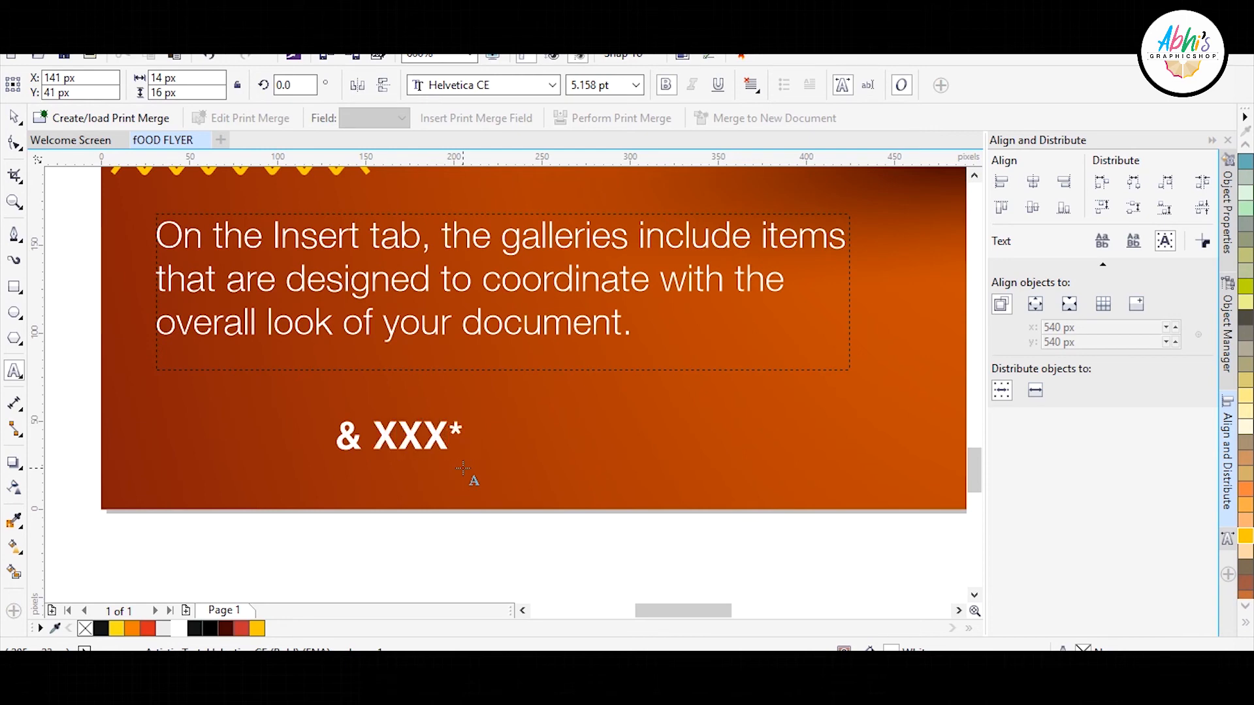
{"action": "type", "text": "-XXXX-"}
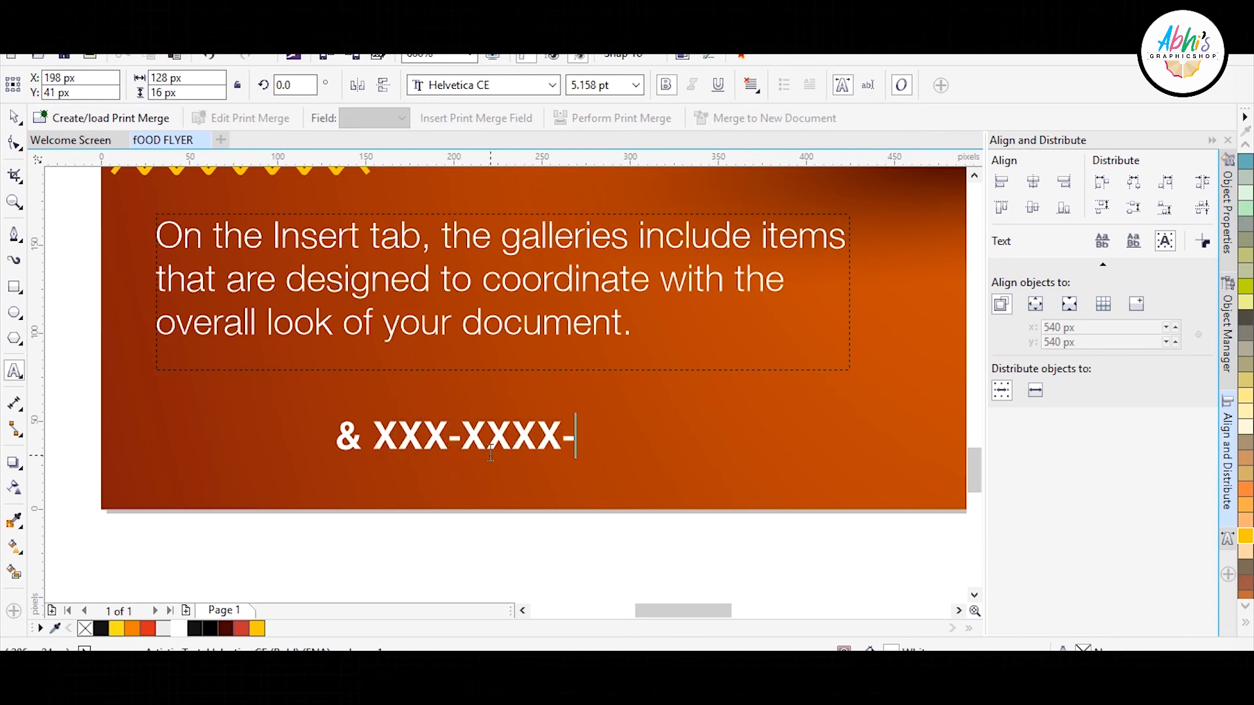
{"action": "type", "text": "XXX"}
- Turn the "&" before the placeholder number into a phone symbol with the ZapfDingbats BT font
{"action": "double_click", "coordinate": [351, 428]}
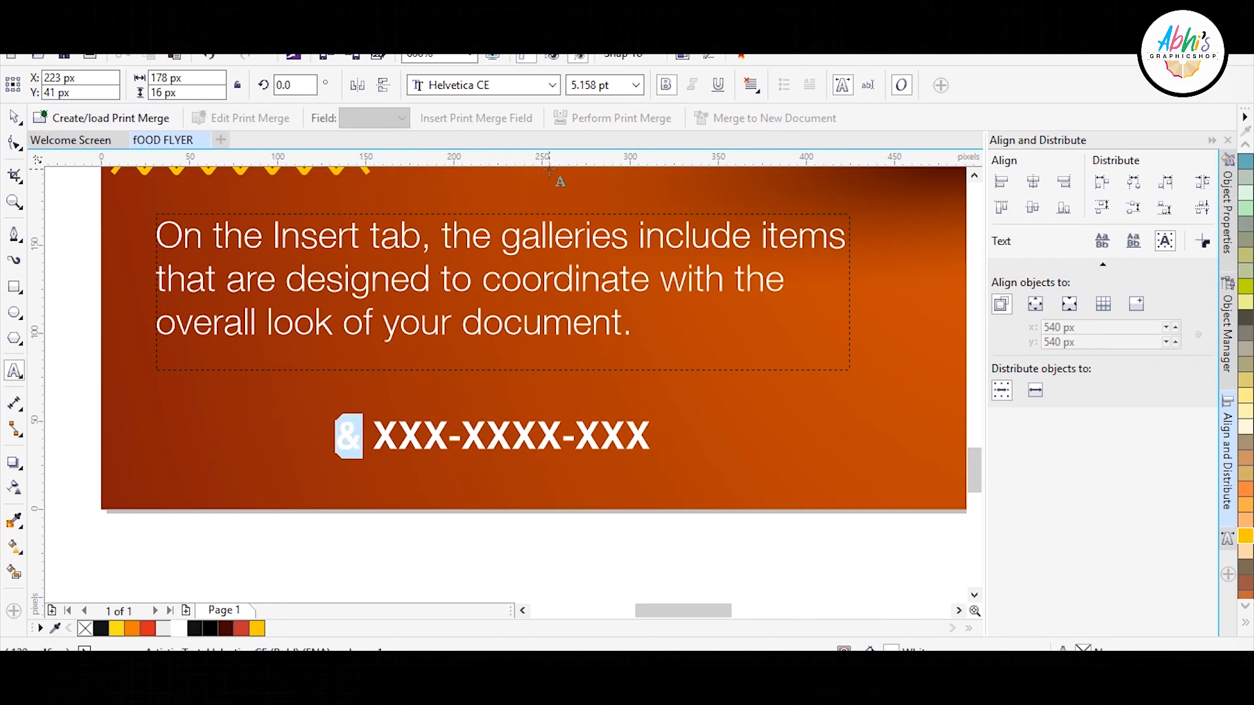
{"action": "left_click", "coordinate": [475, 86]}
{"action": "type", "text": "w"}
{"action": "left_click", "coordinate": [500, 521]}
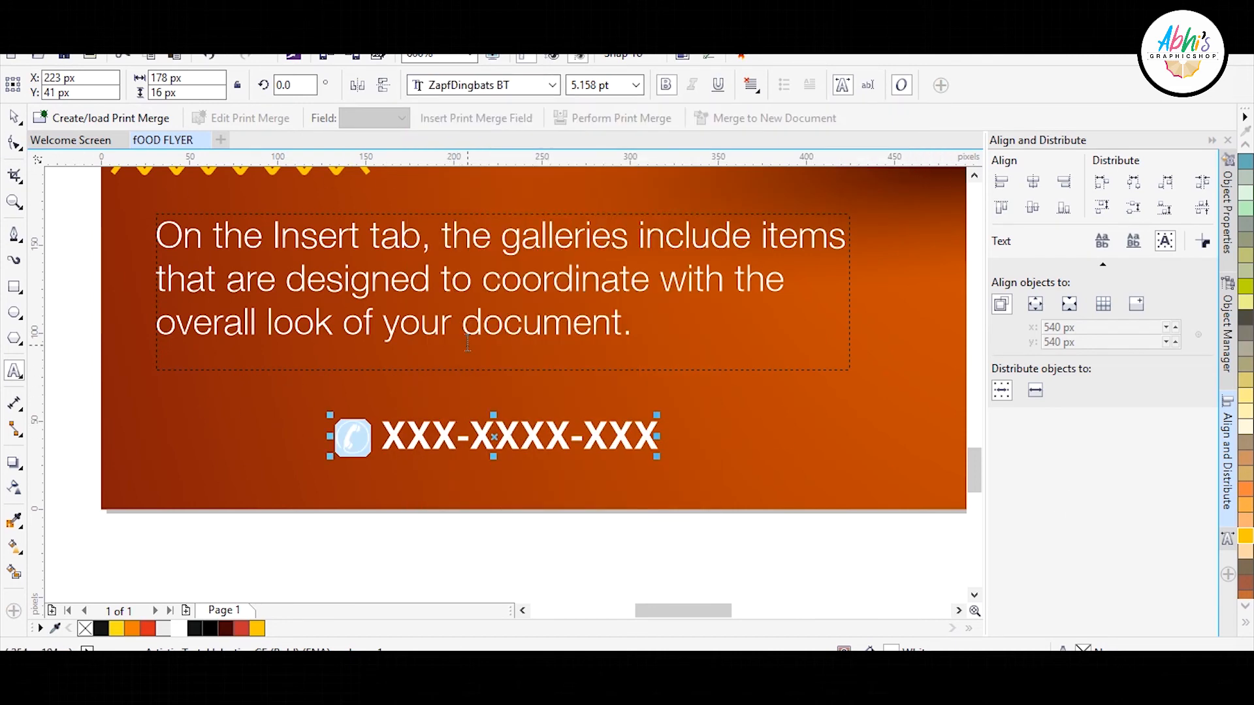
- Enlarge the placeholder phone line and align its left edge with the paragraph above it
{"action": "left_click", "coordinate": [13, 120]}
{"action": "left_click_drag", "start_coordinate": [665, 415], "coordinate": [865, 360]}
{"action": "left_click", "coordinate": [597, 322], "text": "shift"}
{"action": "key", "text": "l"}
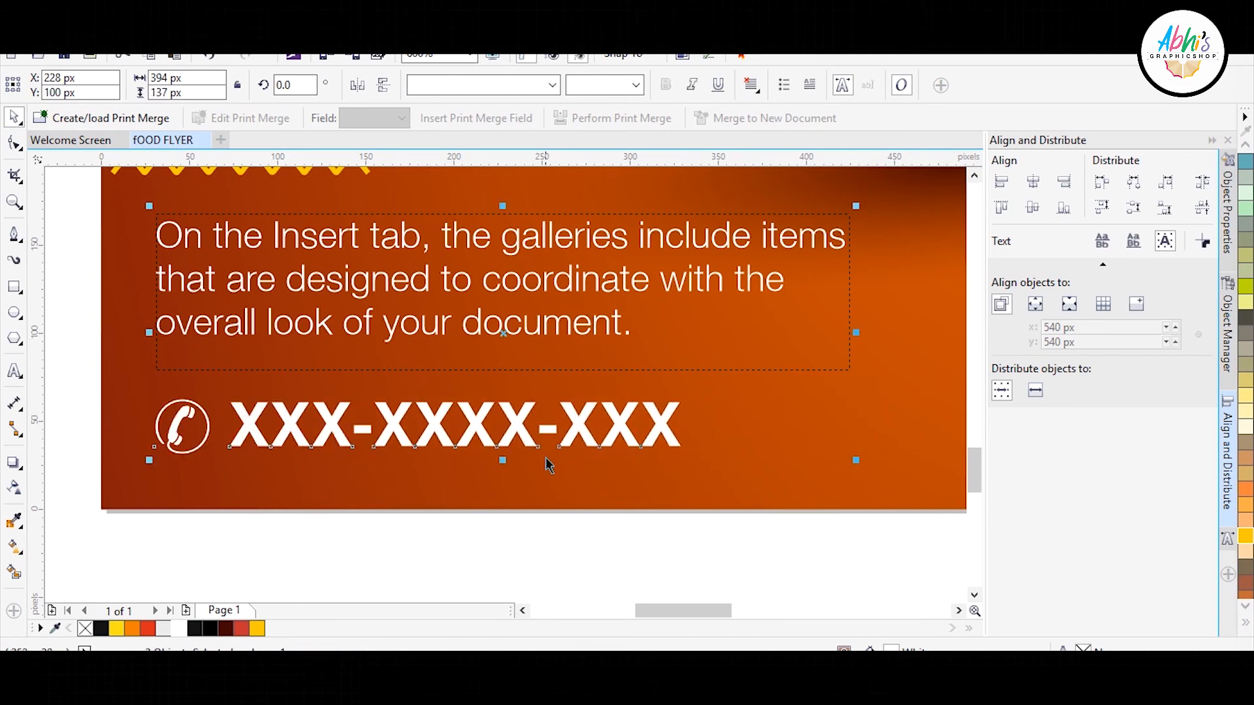
{"action": "left_click", "coordinate": [376, 543]}
{"action": "scroll", "coordinate": [377, 543], "scroll_direction": "down", "scroll_amount": 2}
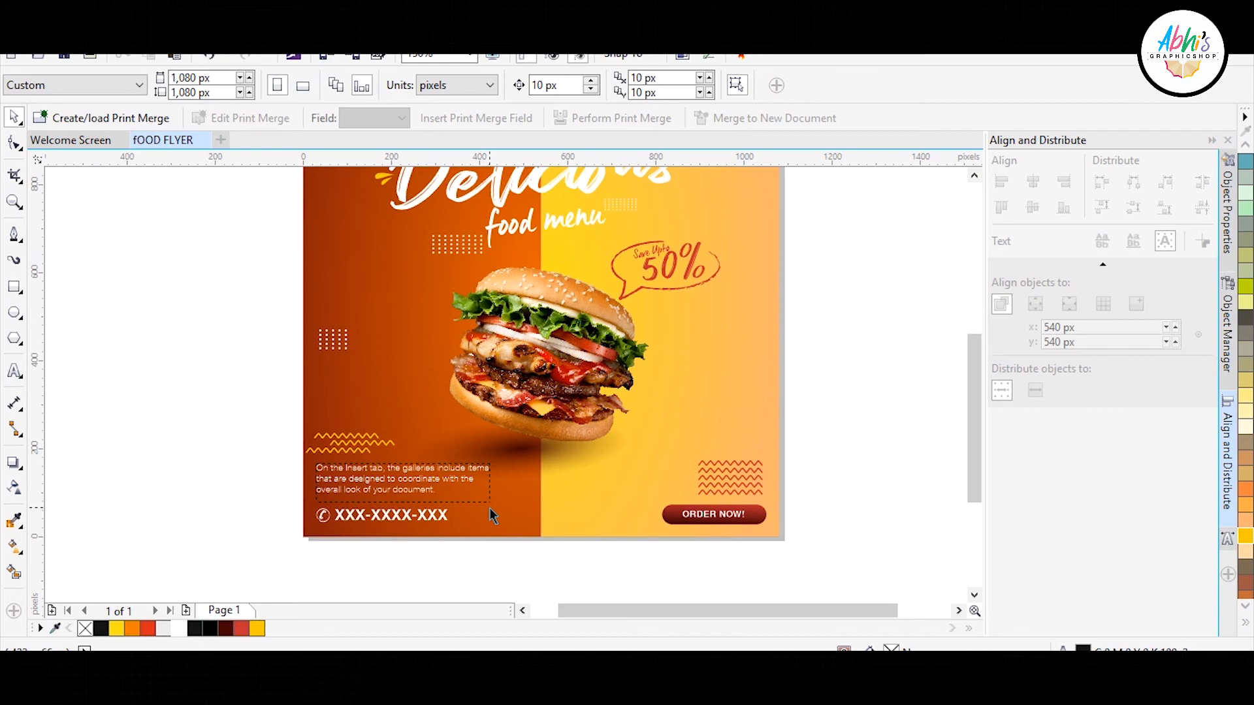
{"action": "scroll", "coordinate": [467, 572], "scroll_direction": "down", "scroll_amount": 3}
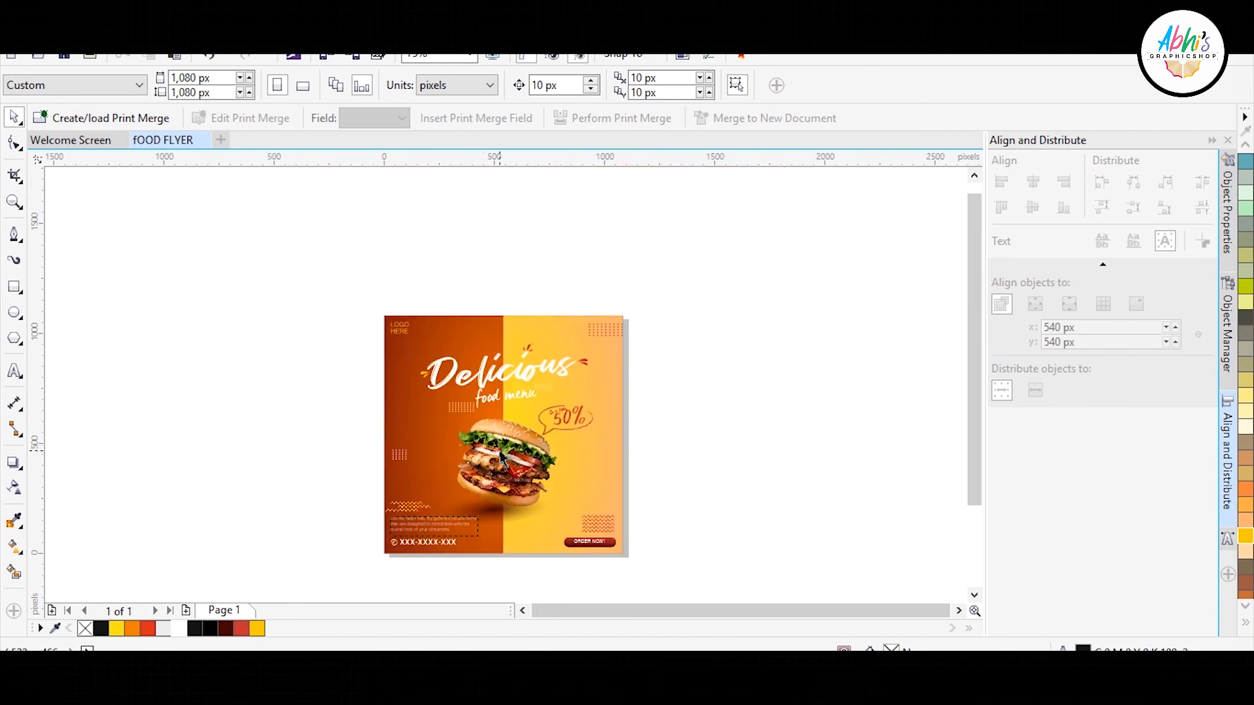
- Place a slightly offset red duplicate of the "Delicious" title behind the white lettering as a shadow
{"action": "scroll", "coordinate": [483, 444], "scroll_direction": "up", "scroll_amount": 3}
{"action": "scroll", "coordinate": [568, 293], "scroll_direction": "up", "scroll_amount": 3}
{"action": "left_click", "coordinate": [560, 311]}
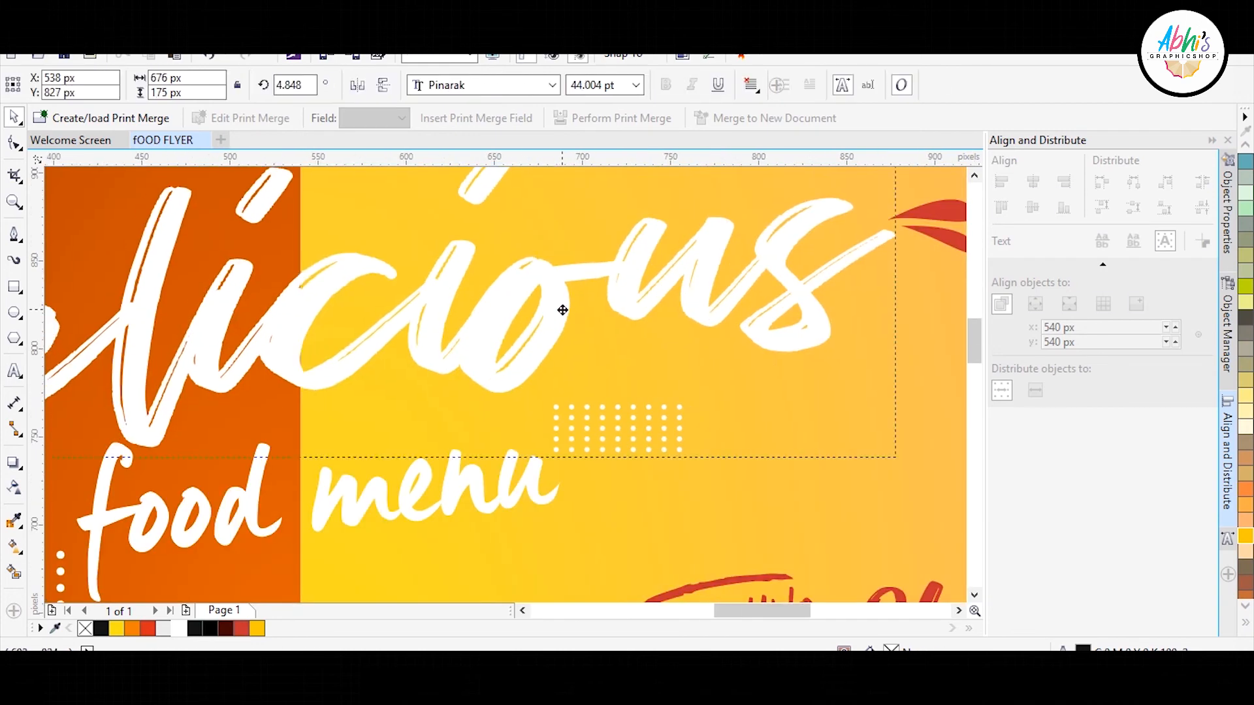
{"action": "left_click", "coordinate": [241, 628]}
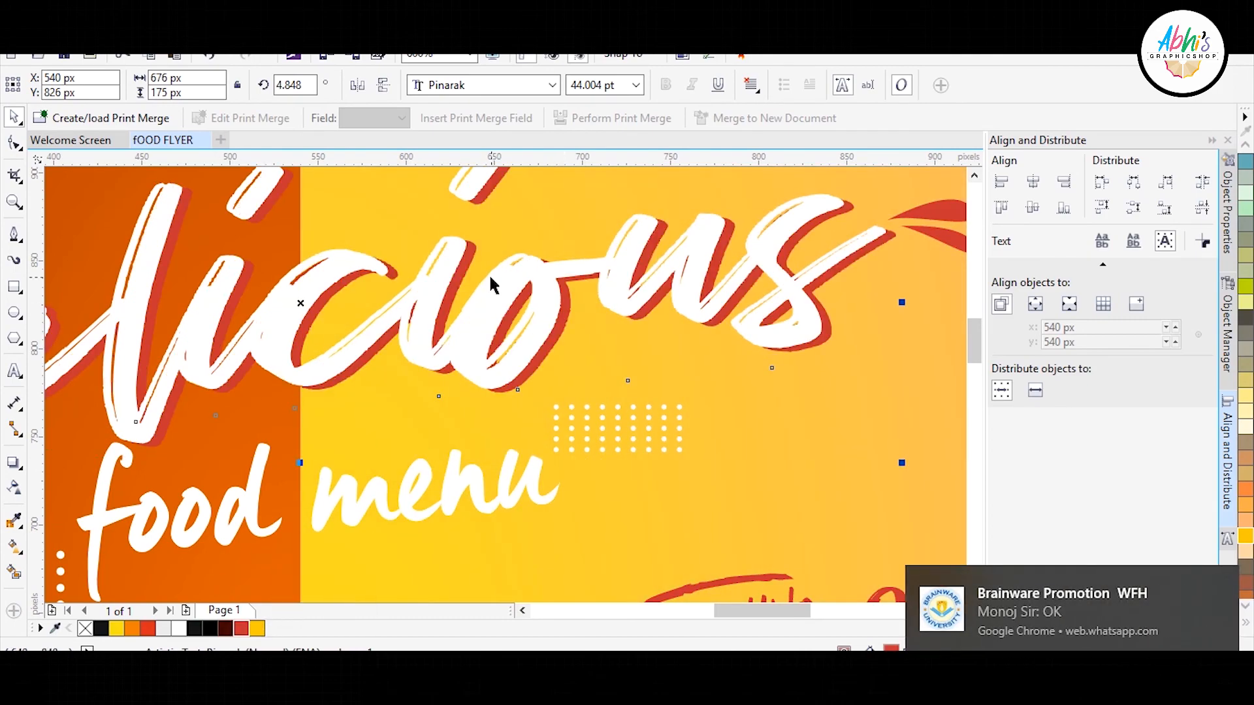
- Shift the red shadow copy of "Delicious" slightly left to about X 536 px
{"action": "scroll", "coordinate": [536, 298], "scroll_direction": "up", "scroll_amount": 2}
{"action": "left_click_drag", "start_coordinate": [644, 382], "coordinate": [624, 383]}
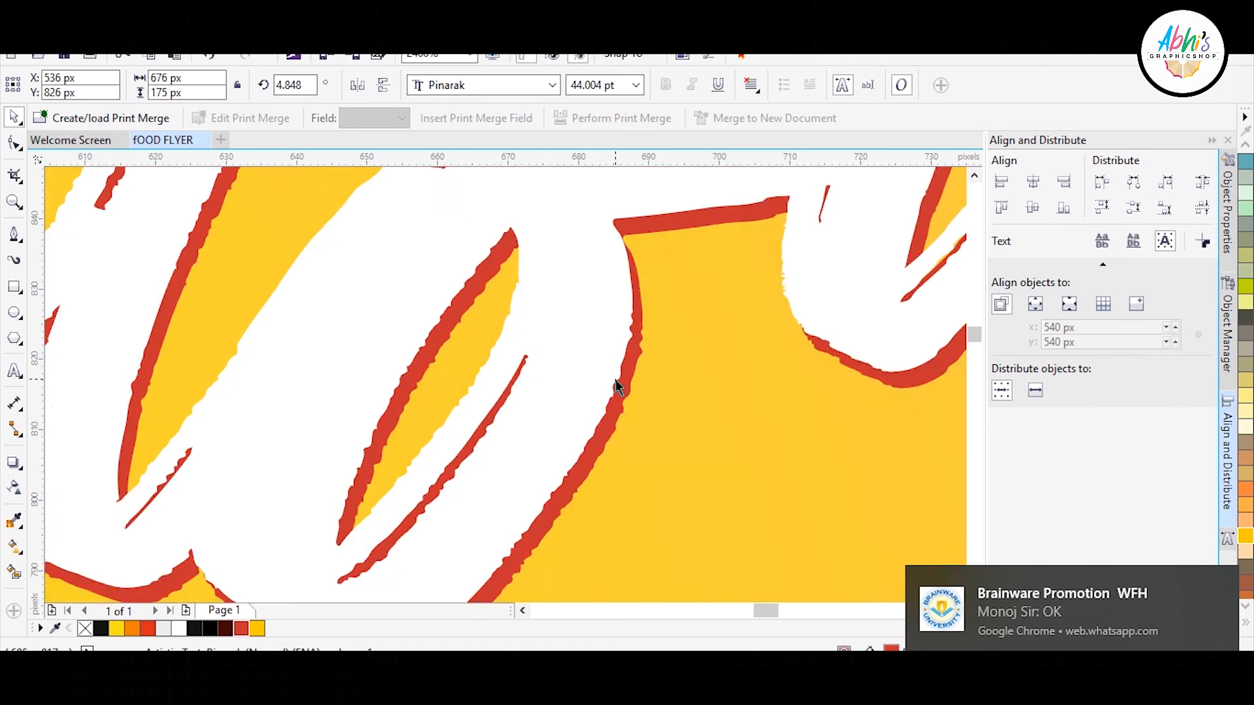
{"action": "scroll", "coordinate": [624, 366], "scroll_direction": "down", "scroll_amount": 2}
{"action": "scroll", "coordinate": [514, 388], "scroll_direction": "up", "scroll_amount": 1}
{"action": "scroll", "coordinate": [514, 390], "scroll_direction": "up", "scroll_amount": 1}
{"action": "left_click", "coordinate": [527, 382]}
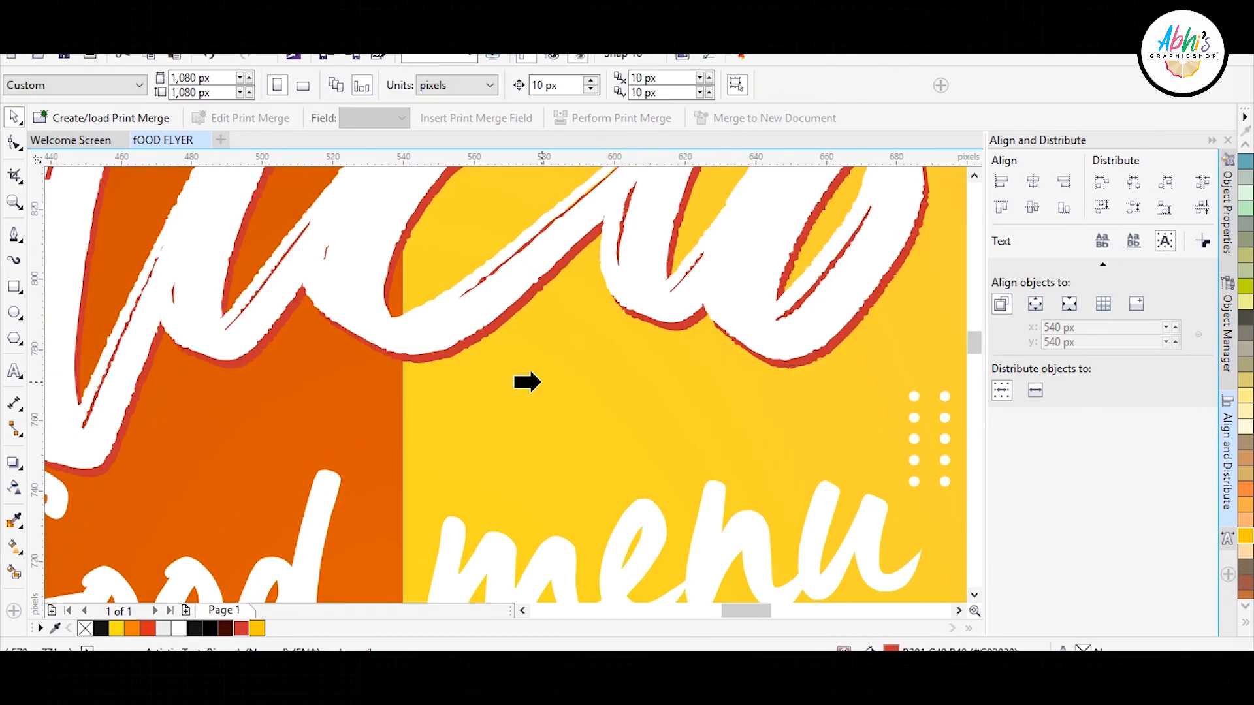
{"action": "left_click", "coordinate": [431, 362]}
{"action": "left_click_drag", "start_coordinate": [431, 363], "coordinate": [568, 449]}
{"action": "key", "text": "ctrl+z"}
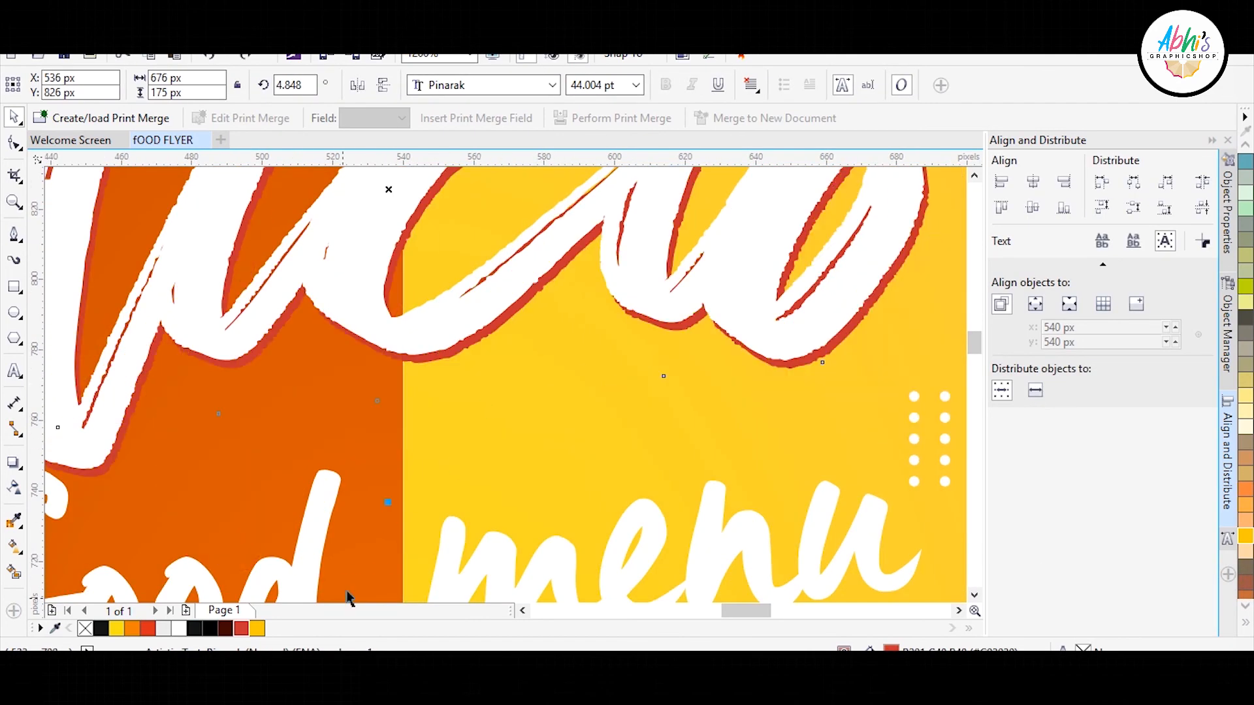
- Recolour the shadow copy of the "Delicious" title yellow
{"action": "left_click", "coordinate": [257, 630]}
{"action": "scroll", "coordinate": [476, 426], "scroll_direction": "down", "scroll_amount": 2}
{"action": "scroll", "coordinate": [352, 431], "scroll_direction": "up", "scroll_amount": 1}
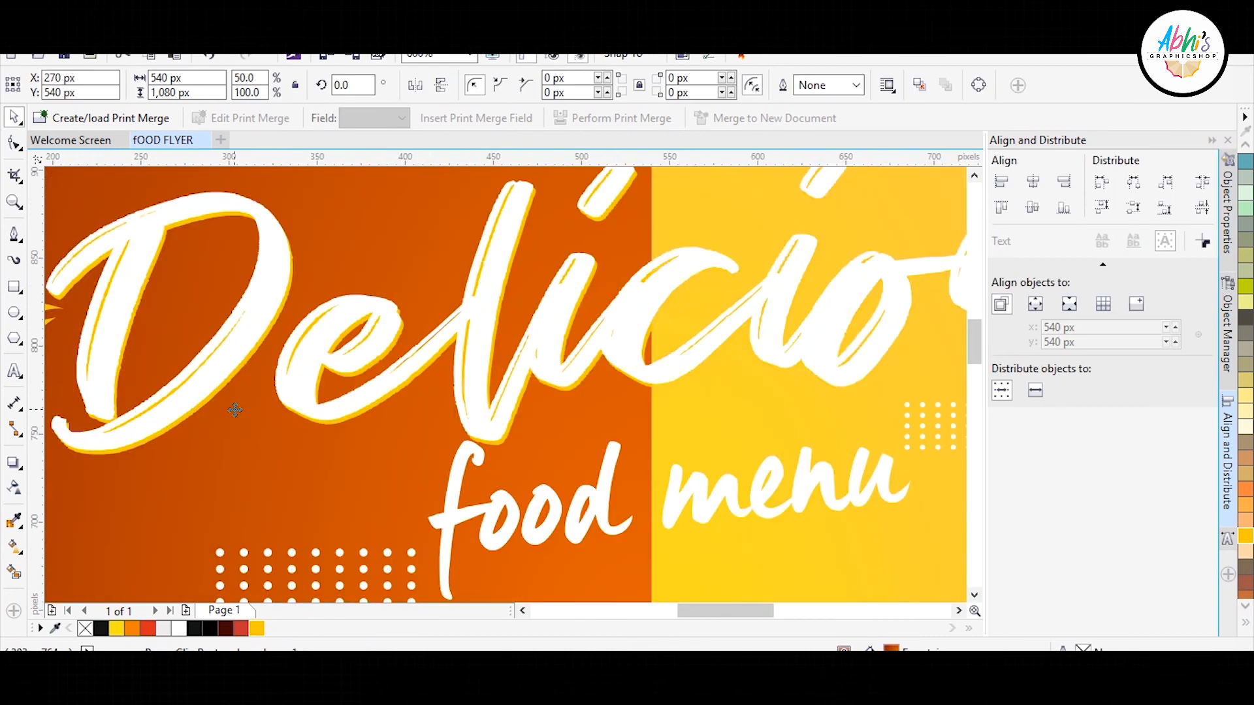
- Recolour the shadow copy of the "Delicious" title dark maroon
{"action": "left_click", "coordinate": [225, 629]}
{"action": "left_click", "coordinate": [266, 448]}
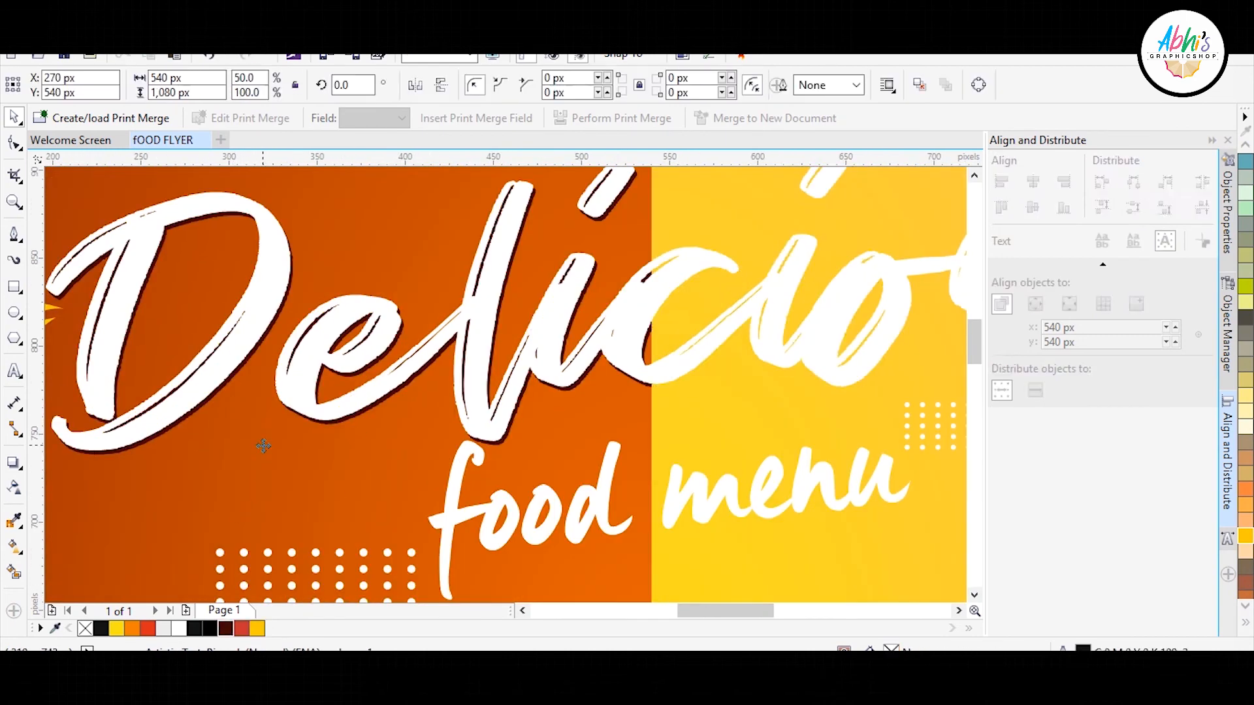
{"action": "scroll", "coordinate": [266, 448], "scroll_direction": "down", "scroll_amount": 3}
{"action": "scroll", "coordinate": [452, 369], "scroll_direction": "up", "scroll_amount": 2}
{"action": "left_click", "coordinate": [516, 397]}
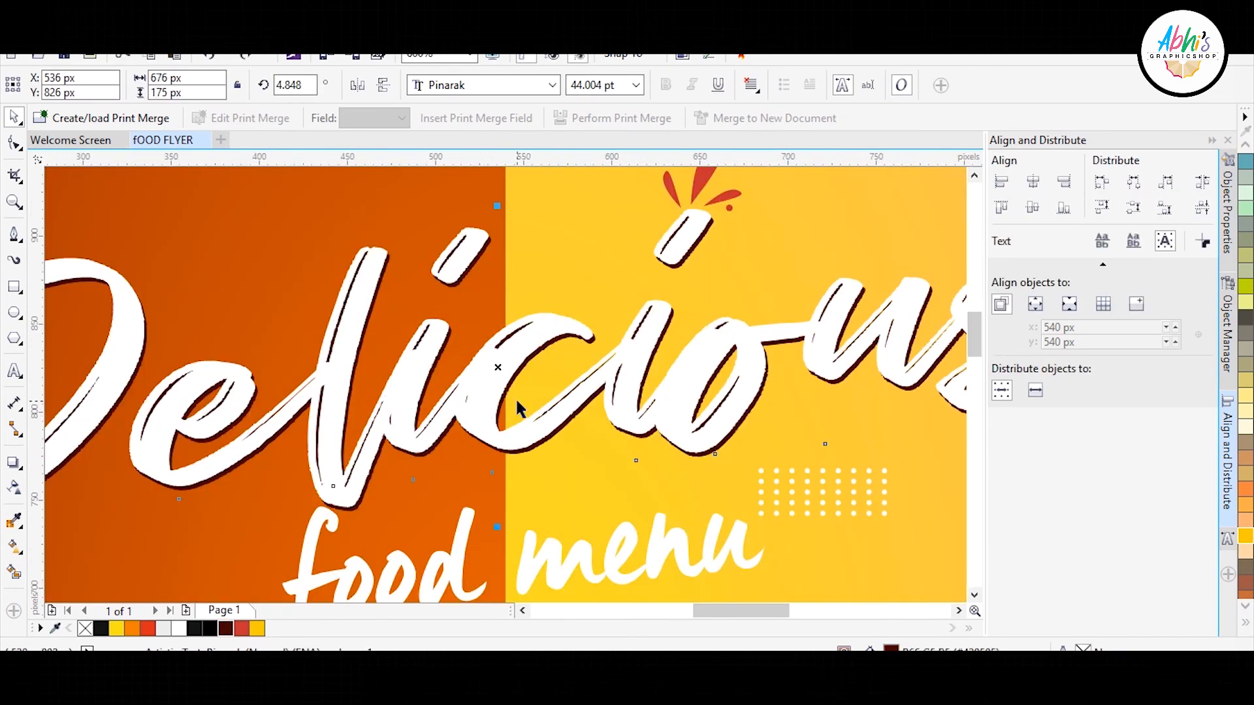
- Clip a maroon shadow copy of the "Delicious" title inside the orange half of the flyer
{"action": "left_click", "coordinate": [539, 445]}
{"action": "left_click_drag", "start_coordinate": [538, 444], "coordinate": [532, 496]}
{"action": "left_click", "coordinate": [471, 450]}
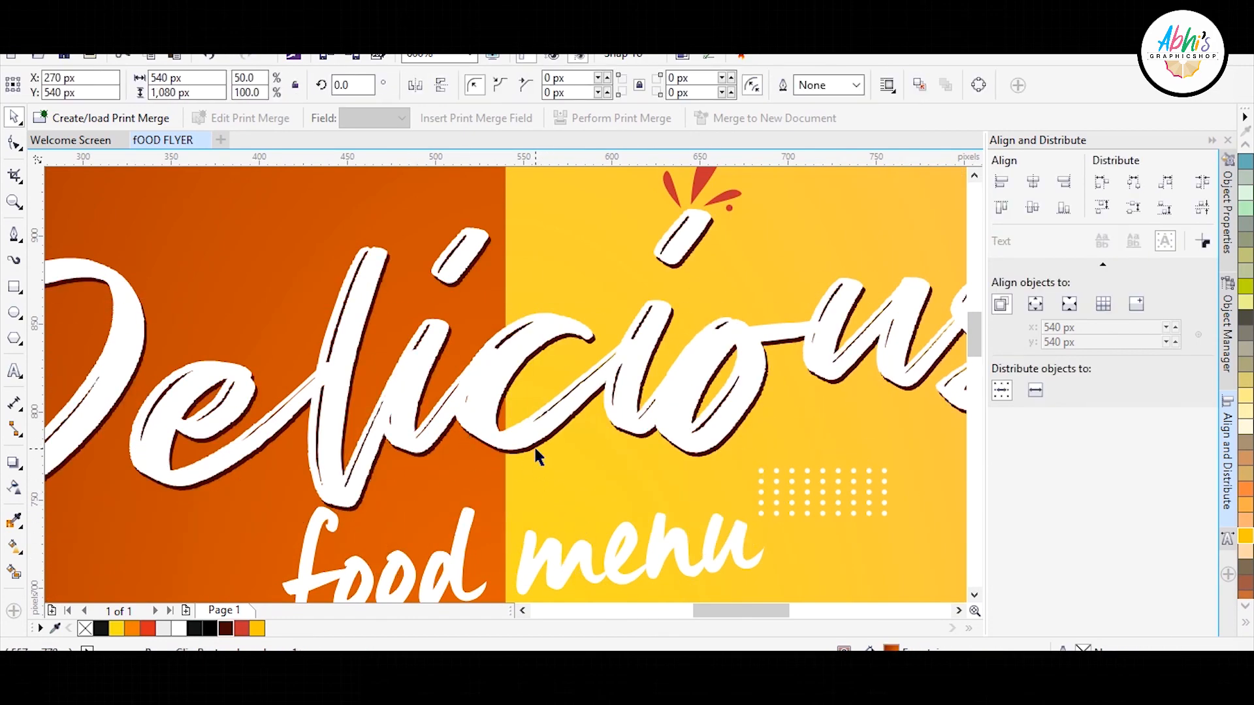
- Try to clip the loose maroon shadow copy of "Delicious" inside the yellow half of the flyer
{"action": "left_click", "coordinate": [537, 455]}
{"action": "key", "text": "ctrl+Page_Down"}
{"action": "left_click", "coordinate": [567, 223]}
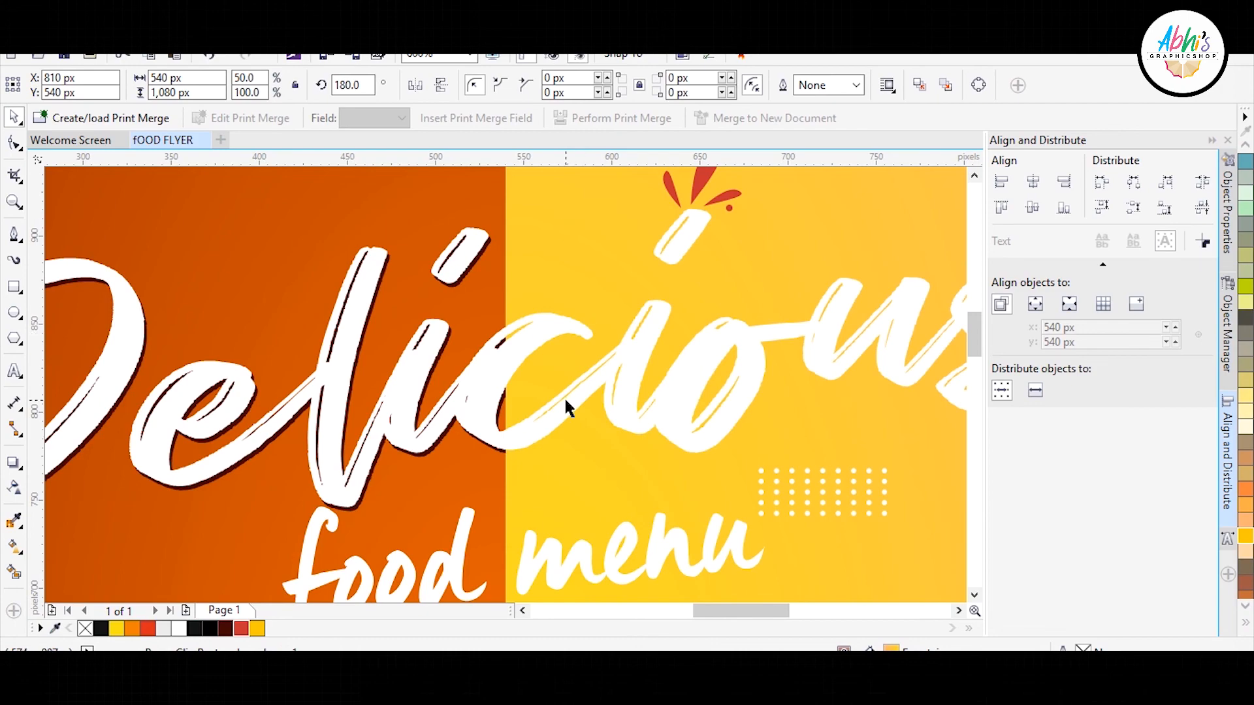
{"action": "left_click", "coordinate": [565, 406]}
{"action": "scroll", "coordinate": [601, 346], "scroll_direction": "down", "scroll_amount": 2}
{"action": "key", "text": "Escape"}
- Recolour the loose shadow copy of "Delicious" red and clip it inside the yellow half of the flyer
{"action": "left_click", "coordinate": [876, 406]}
{"action": "left_click", "coordinate": [482, 339]}
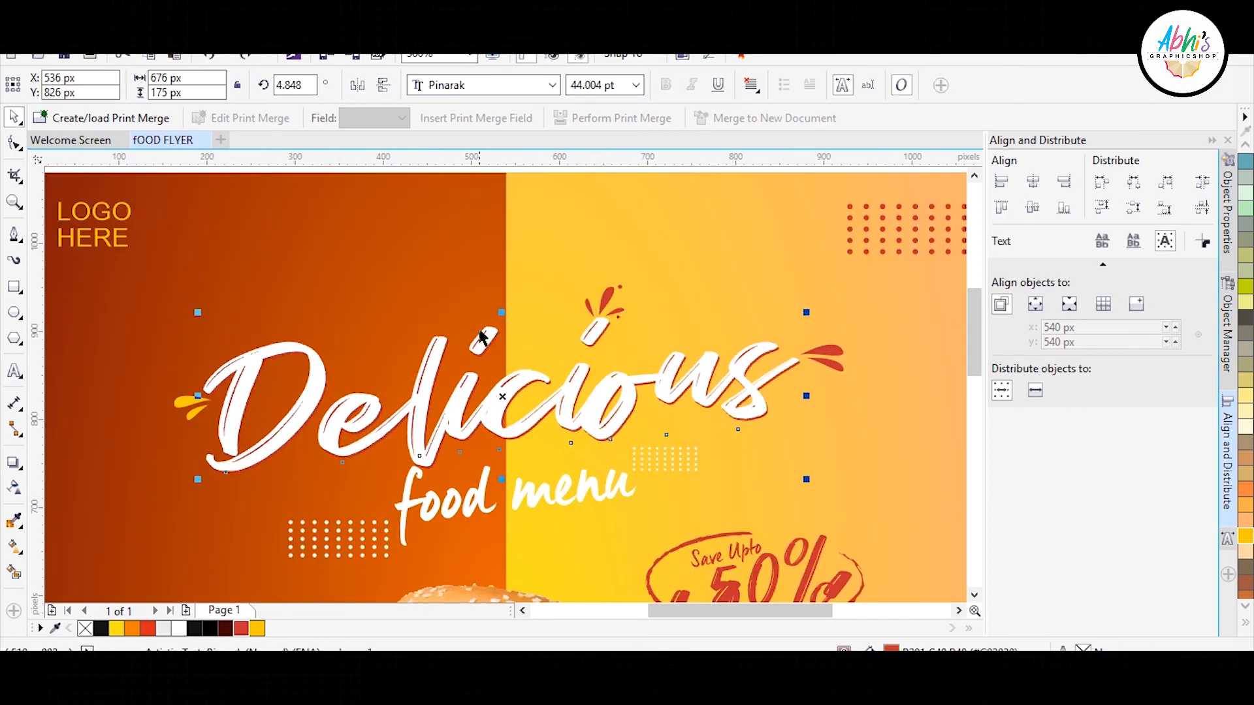
{"action": "left_click", "coordinate": [490, 361]}
{"action": "left_click_drag", "start_coordinate": [528, 432], "coordinate": [636, 469]}
{"action": "key", "text": "ctrl+z"}
{"action": "scroll", "coordinate": [496, 324], "scroll_direction": "up", "scroll_amount": 2}
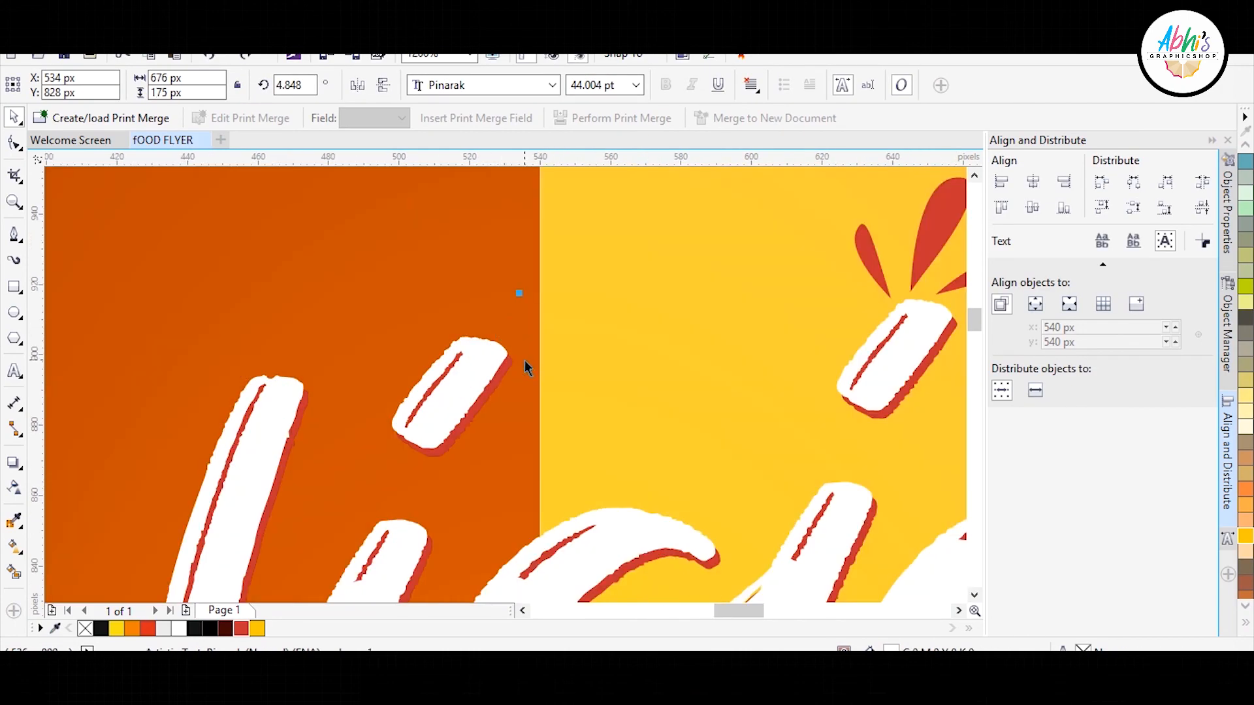
{"action": "left_click_drag", "start_coordinate": [504, 371], "coordinate": [641, 383]}
{"action": "key", "text": "ctrl+z"}
{"action": "scroll", "coordinate": [461, 318], "scroll_direction": "down", "scroll_amount": 2}
{"action": "left_click", "coordinate": [732, 195]}
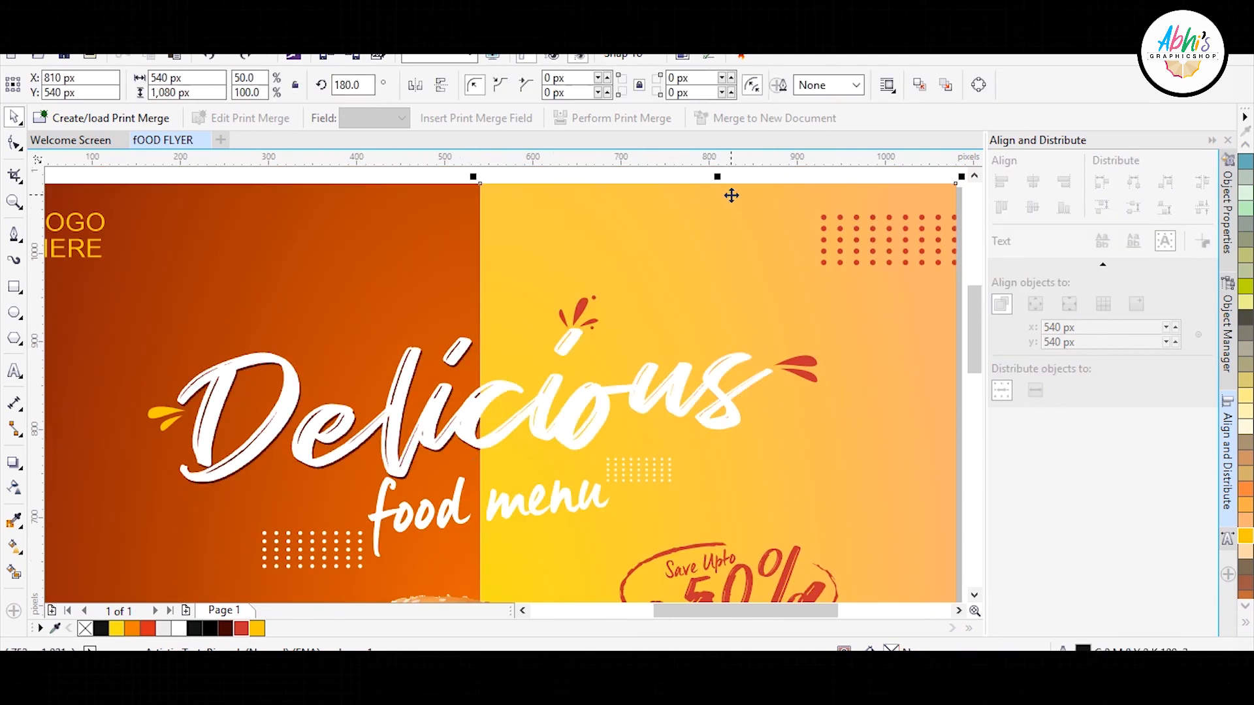
- Put a full maroon shadow copy of "Delicious" back behind the white title across both halves
{"action": "left_click_drag", "start_coordinate": [701, 243], "coordinate": [849, 286]}
{"action": "key", "text": "ctrl+z"}
{"action": "scroll", "coordinate": [481, 452], "scroll_direction": "down", "scroll_amount": 2}
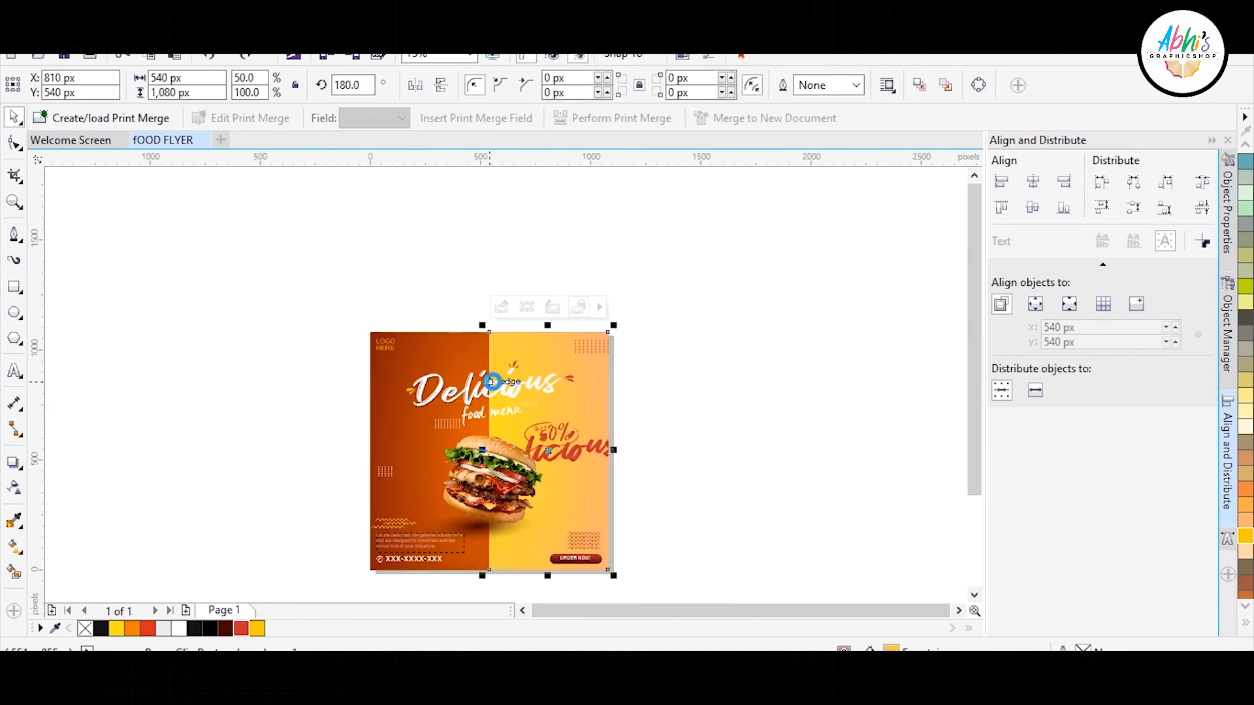
{"action": "left_click", "coordinate": [598, 405]}
{"action": "scroll", "coordinate": [699, 393], "scroll_direction": "up", "scroll_amount": 3}
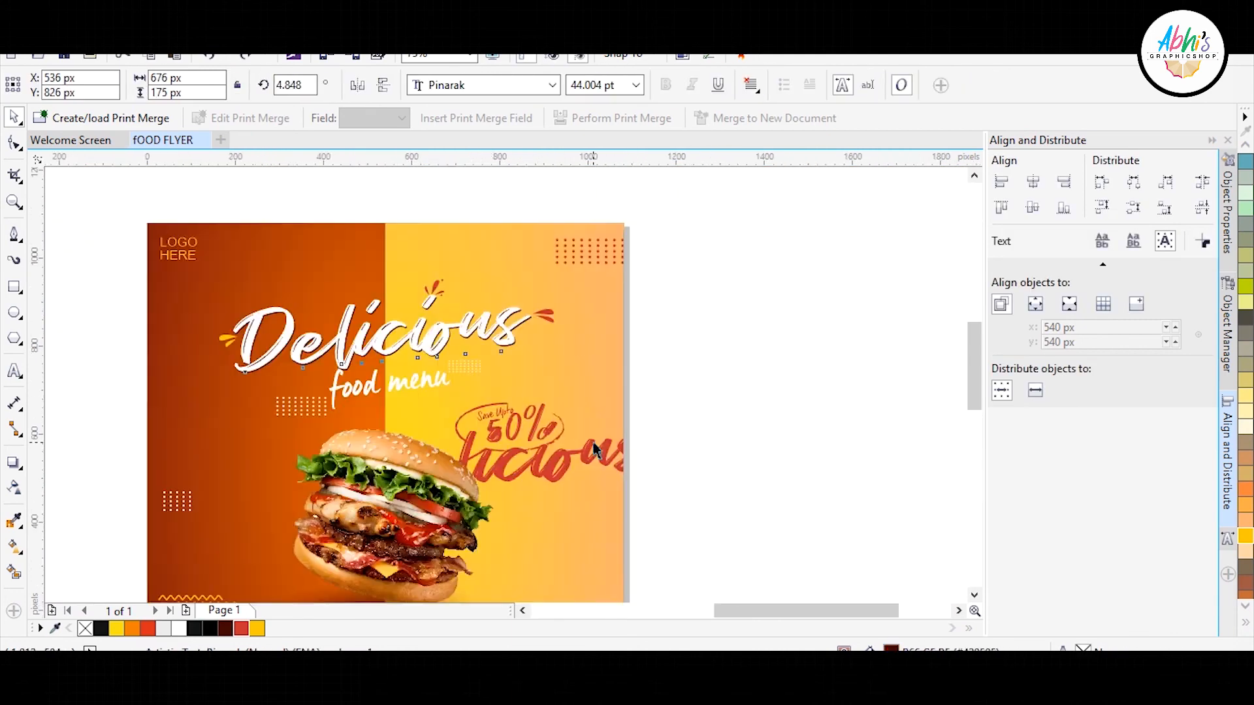
{"action": "scroll", "coordinate": [441, 255], "scroll_direction": "up", "scroll_amount": 2}
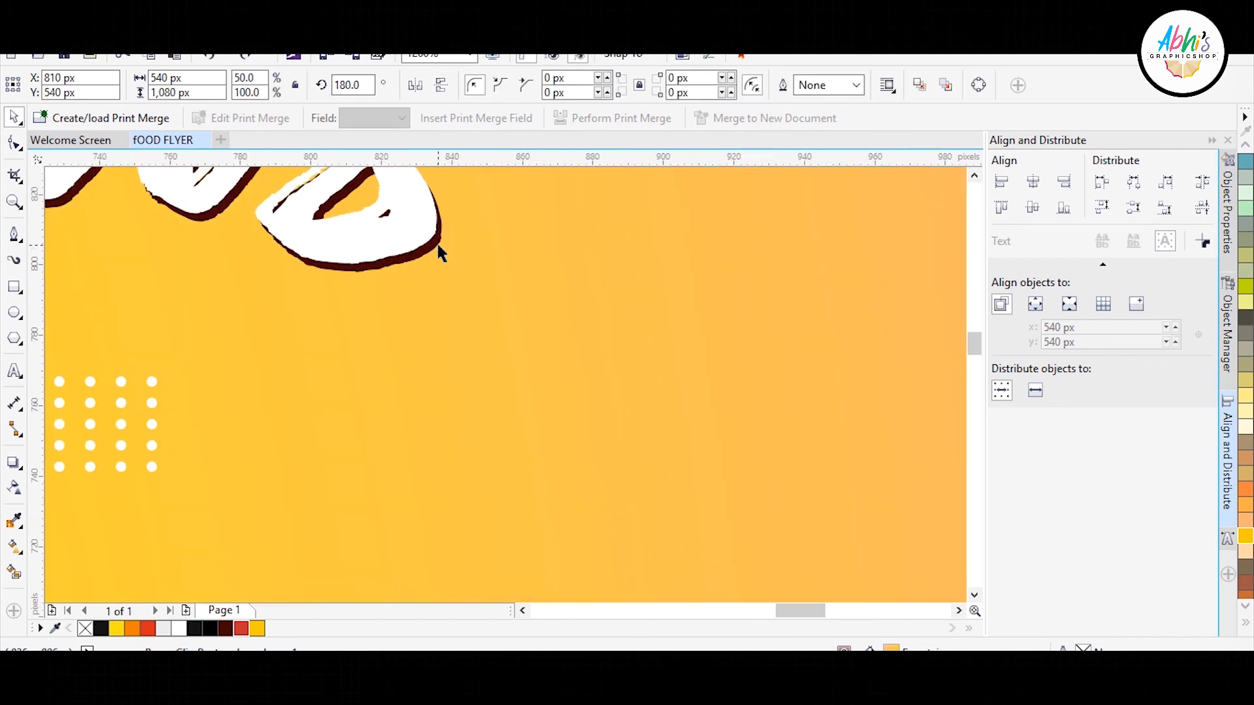
- Copy the maroon shadow into the yellow half's clipped contents at the title's position and recolour it red
{"action": "left_click", "coordinate": [438, 245]}
{"action": "scroll", "coordinate": [548, 417], "scroll_direction": "down", "scroll_amount": 3}
{"action": "left_click", "coordinate": [567, 392]}
{"action": "double_click", "coordinate": [567, 392]}
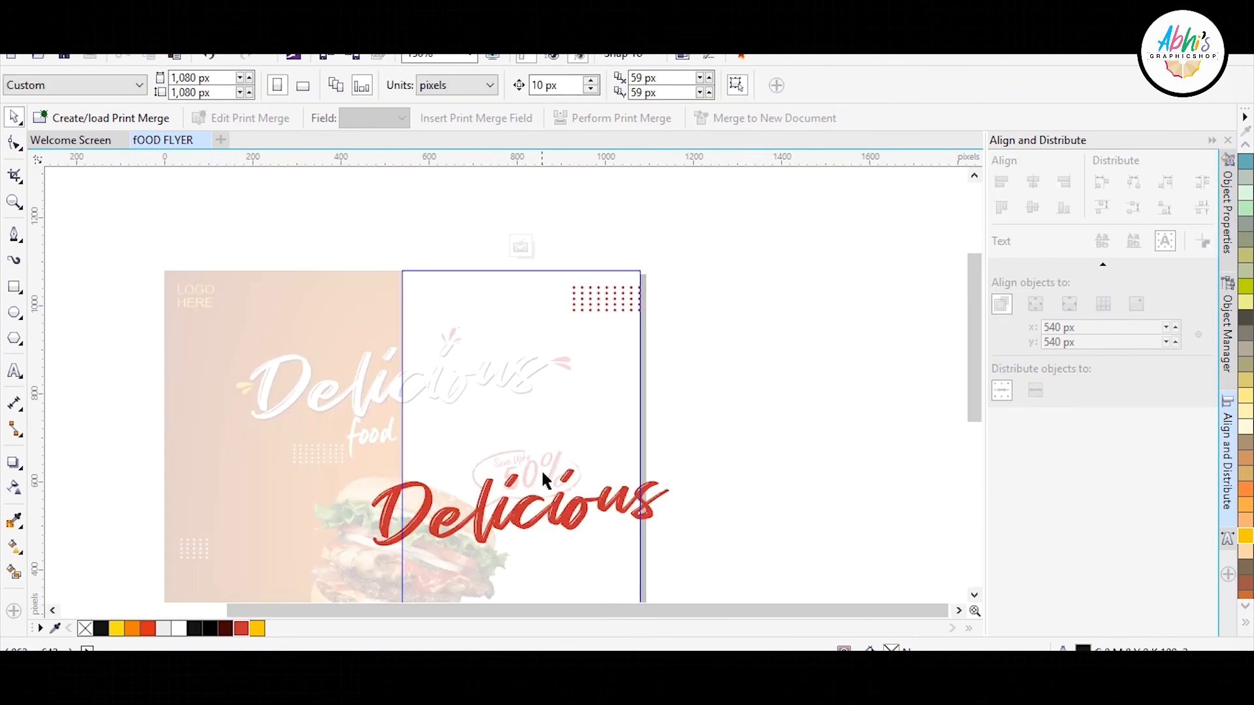
{"action": "key", "text": "ctrl+v"}
{"action": "left_click", "coordinate": [243, 630]}
- Delete the misplaced lower red "Delicious" copy from the clipped contents and finish editing them
{"action": "left_click_drag", "start_coordinate": [574, 517], "coordinate": [575, 517]}
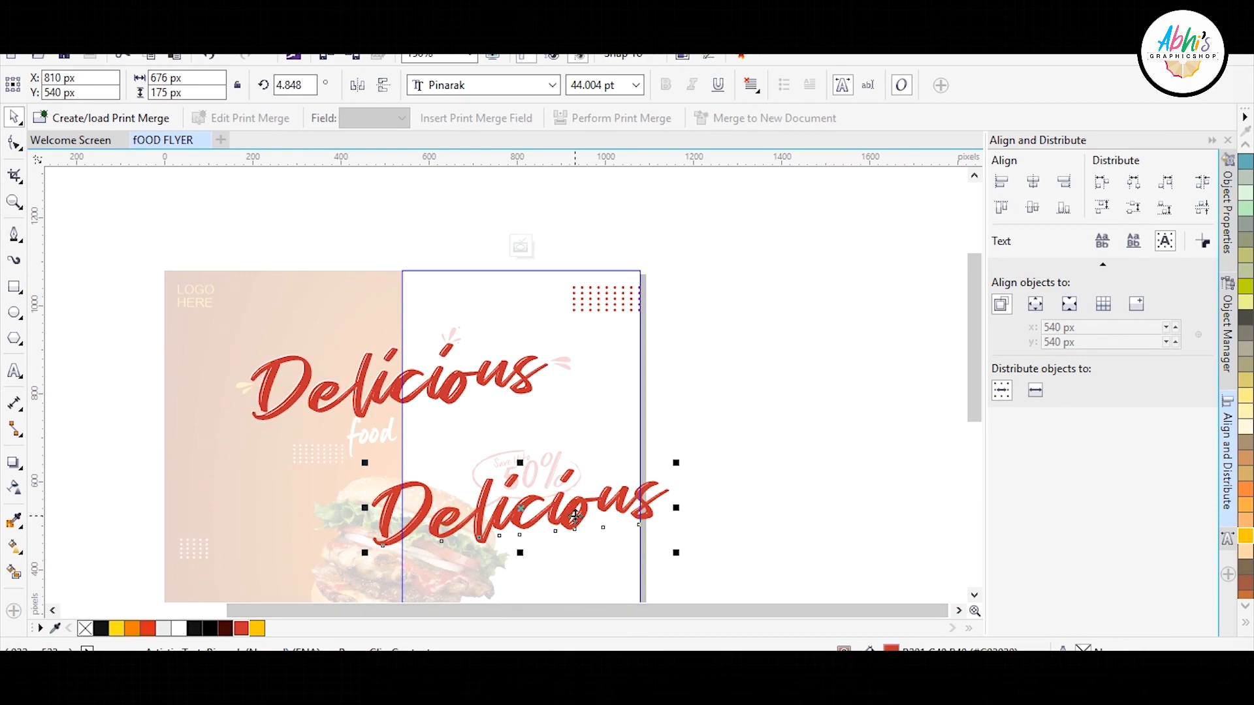
{"action": "key", "text": "Delete"}
{"action": "left_click", "coordinate": [705, 359], "text": "ctrl"}
- Delete the loose maroon shadow copy of "Delicious" that spans both halves behind the title
{"action": "scroll", "coordinate": [424, 391], "scroll_direction": "up", "scroll_amount": 2}
{"action": "left_click", "coordinate": [401, 410]}
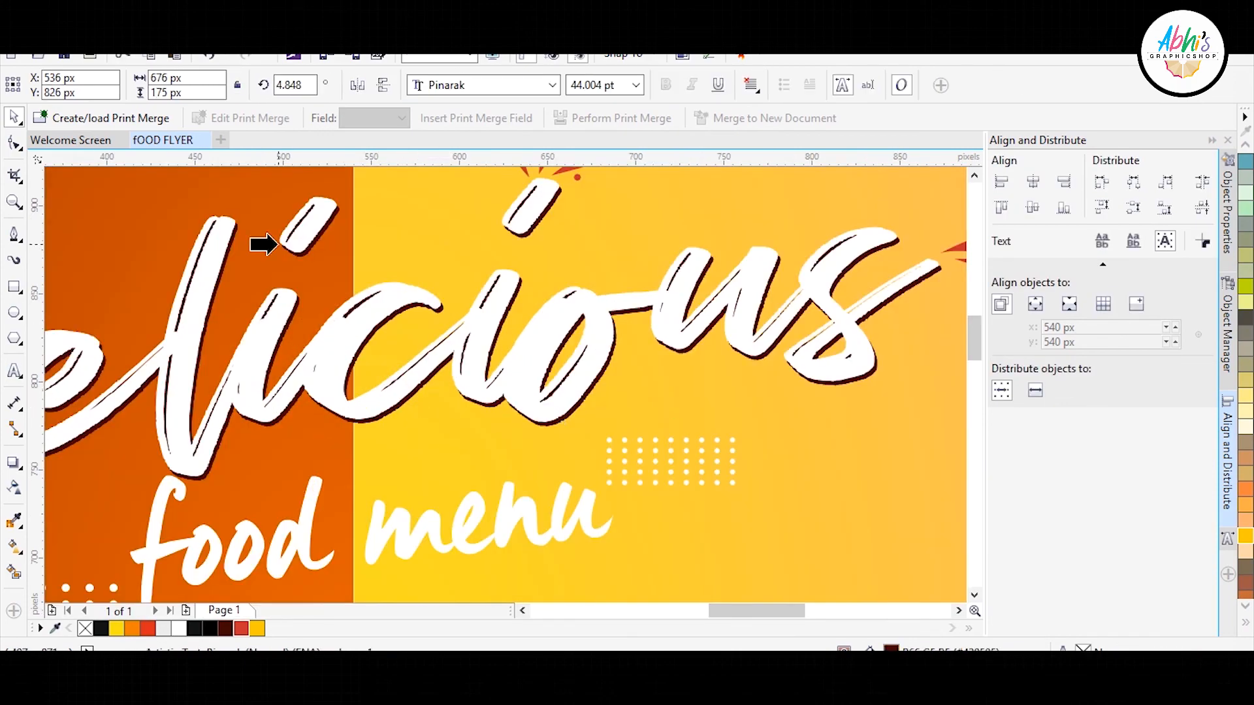
{"action": "key", "text": "Delete"}
{"action": "left_click", "coordinate": [313, 246]}
{"action": "scroll", "coordinate": [377, 310], "scroll_direction": "down", "scroll_amount": 2}
{"action": "left_click", "coordinate": [698, 269]}
{"action": "scroll", "coordinate": [730, 306], "scroll_direction": "down", "scroll_amount": 1}
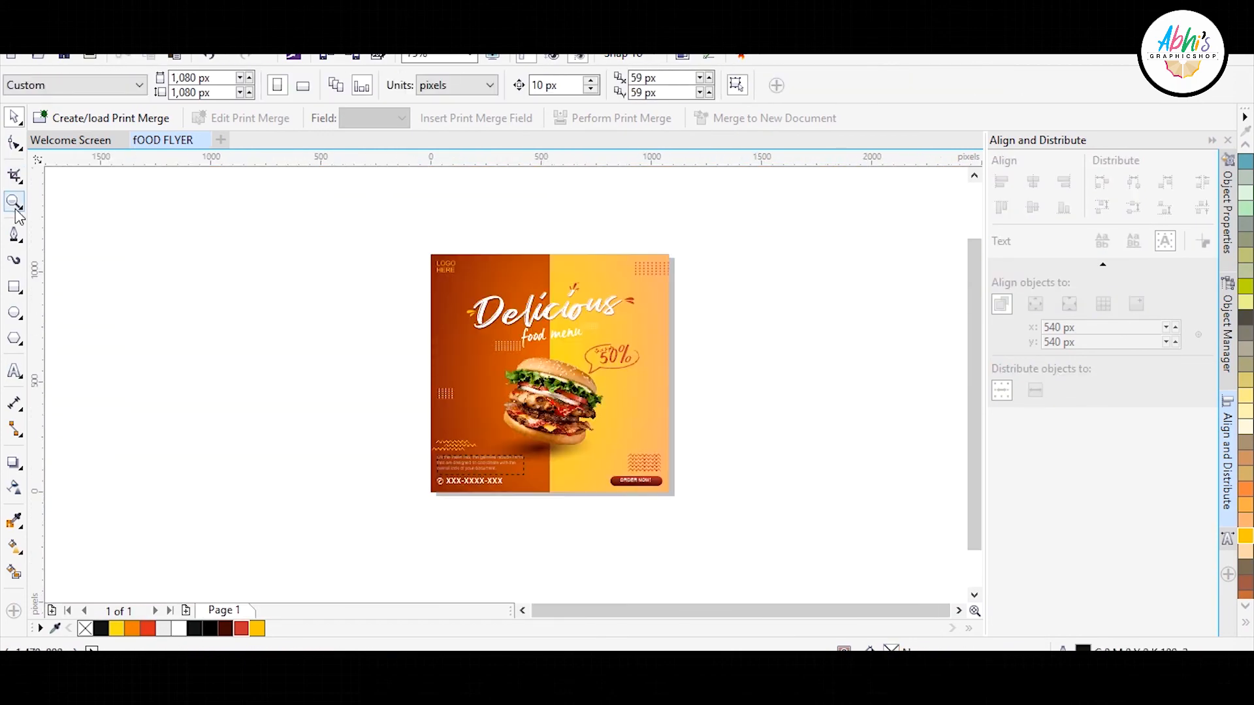